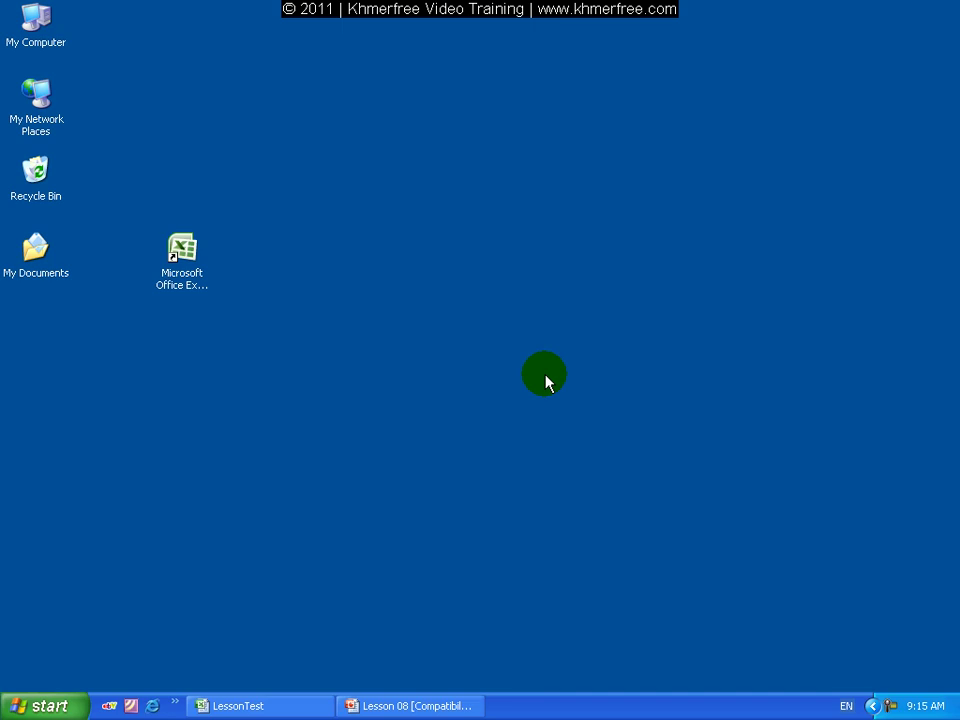
# Step: Bring back the six-slide Lesson 08 presentation window, showing its Contents slide
pyautogui.click(418, 706)
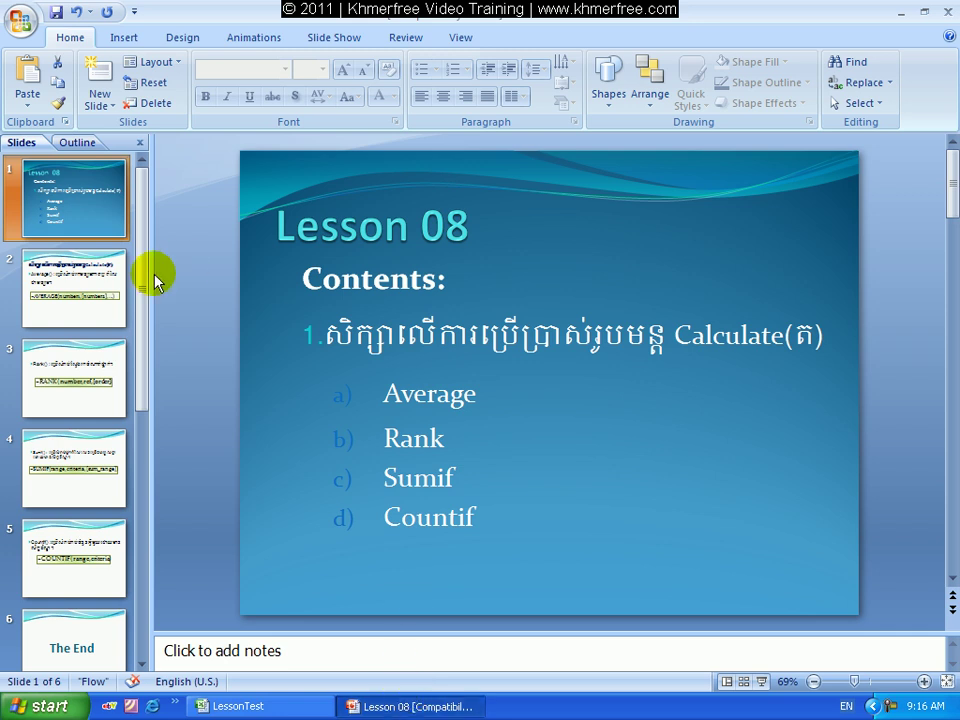
# Step: Page through the AVERAGE, RANK, SUMIF and COUNTIF slides, then minimize PowerPoint
pyautogui.click(88, 293)
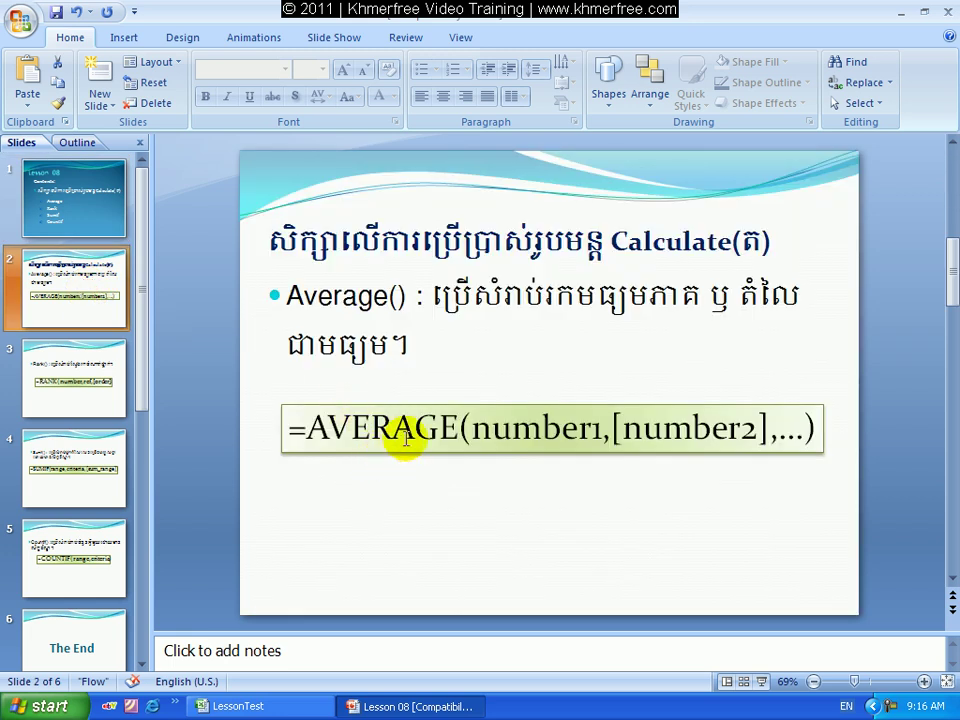
pyautogui.click(62, 381)
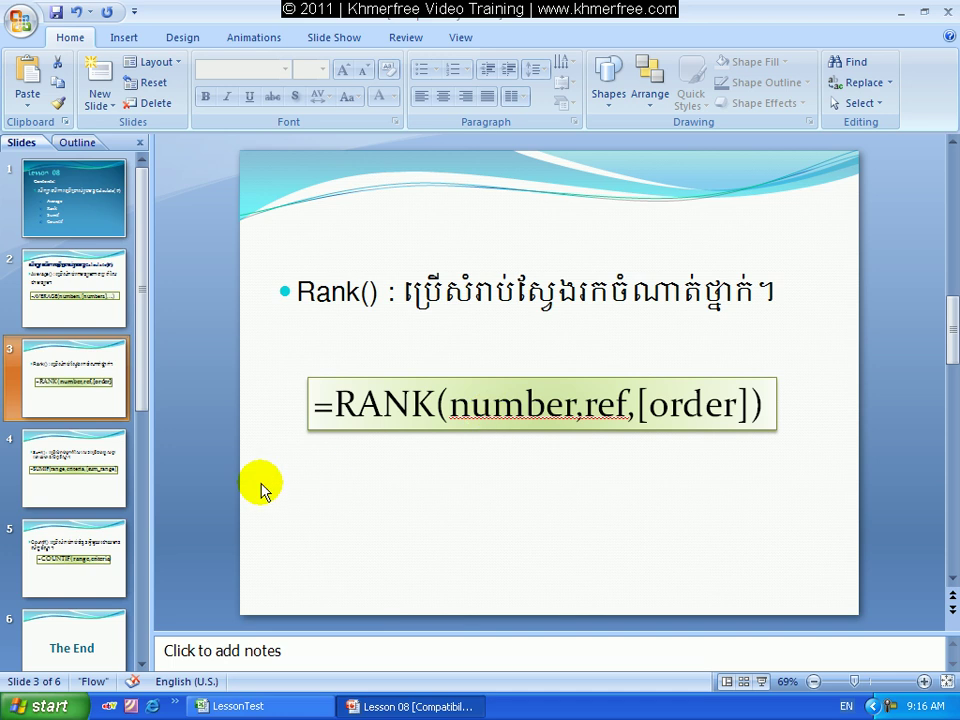
pyautogui.click(92, 492)
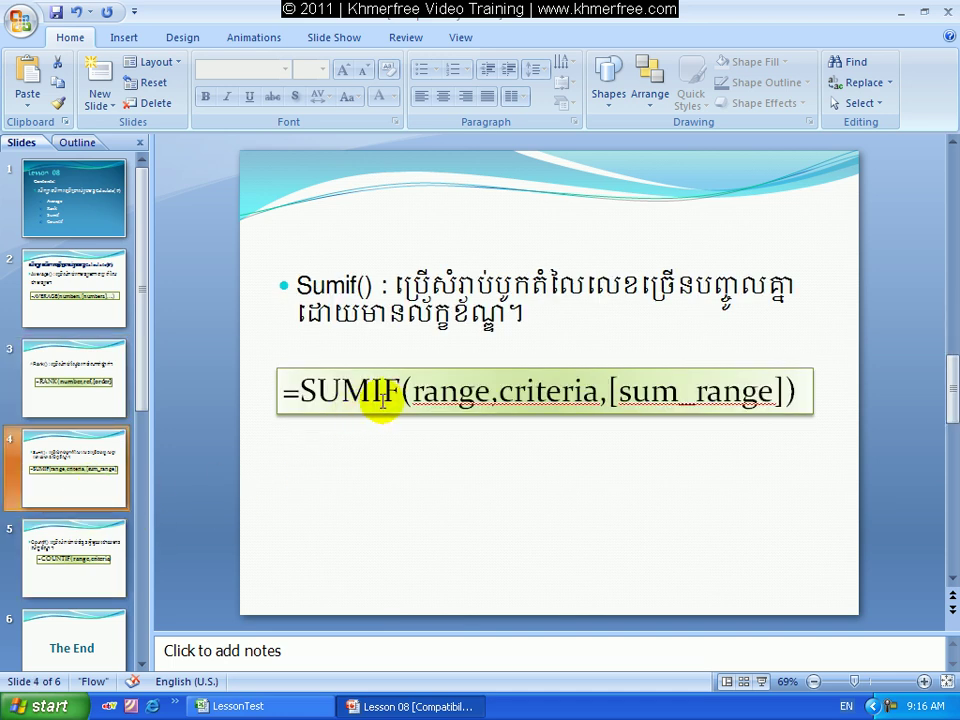
pyautogui.click(77, 565)
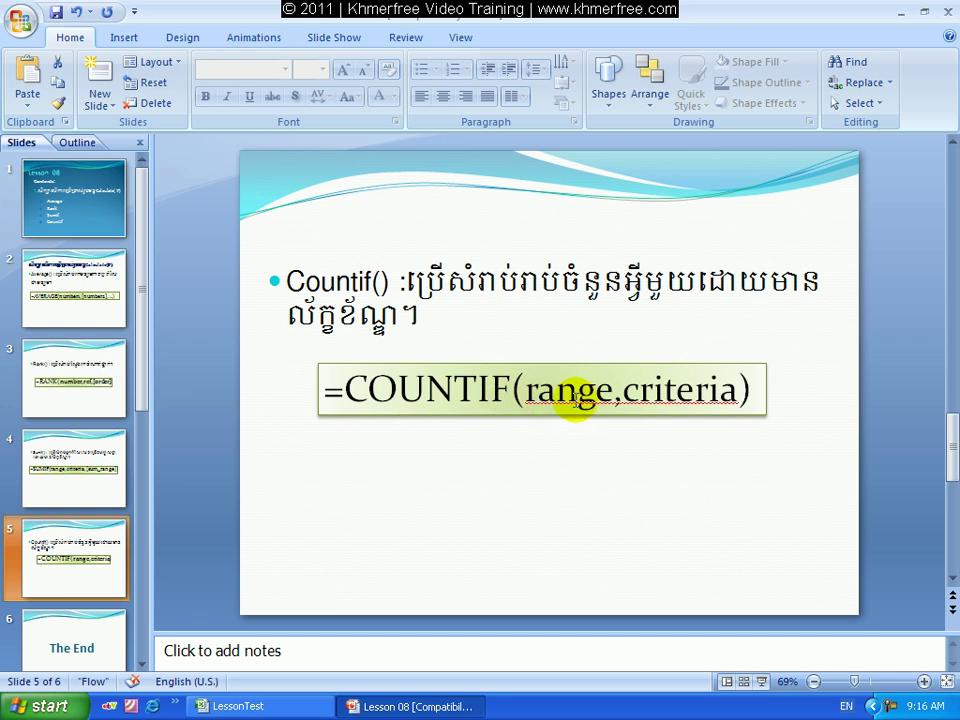
pyautogui.click(902, 14)
# Step: In LessonTest's Lesson7 sheet, clear the Average and Rank values in M6:N15
pyautogui.click(306, 710)
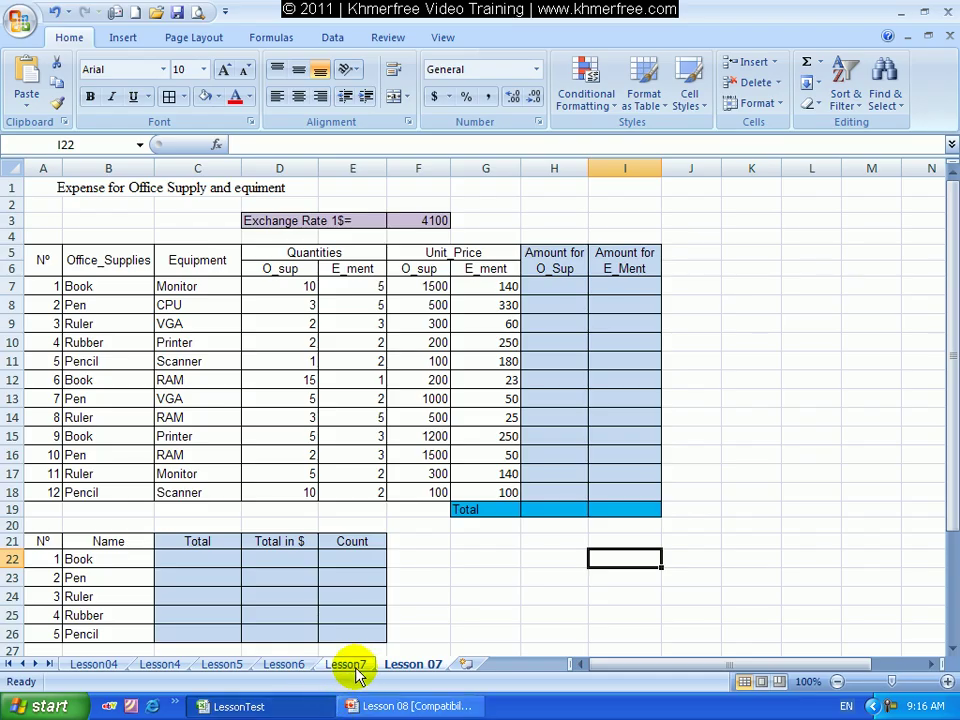
pyautogui.click(350, 665)
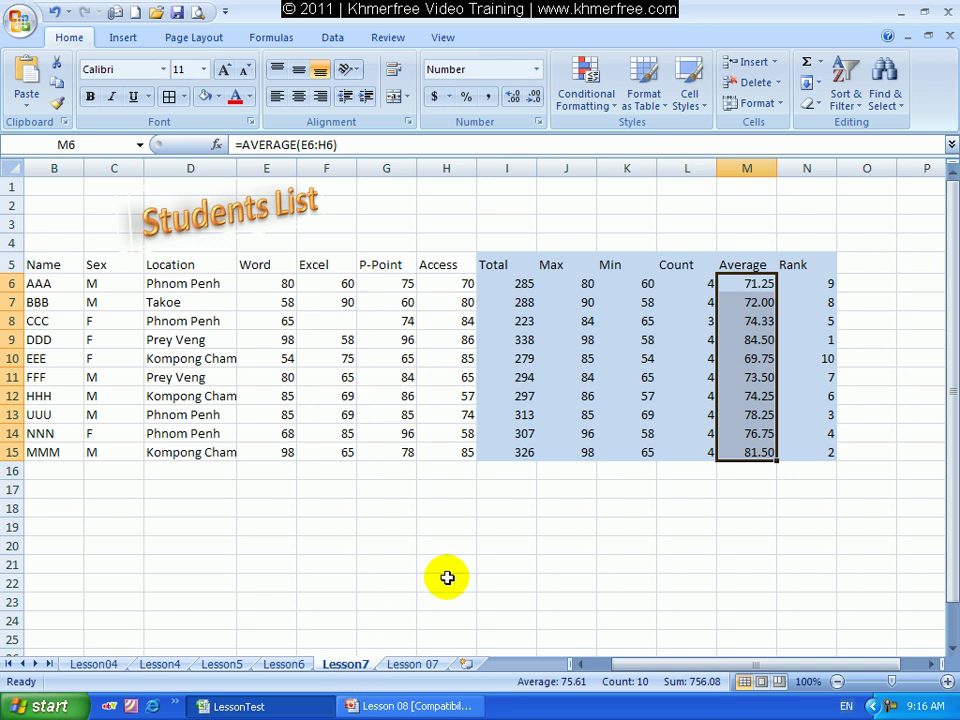
pyautogui.moveTo(754, 283); pyautogui.dragTo(797, 445)
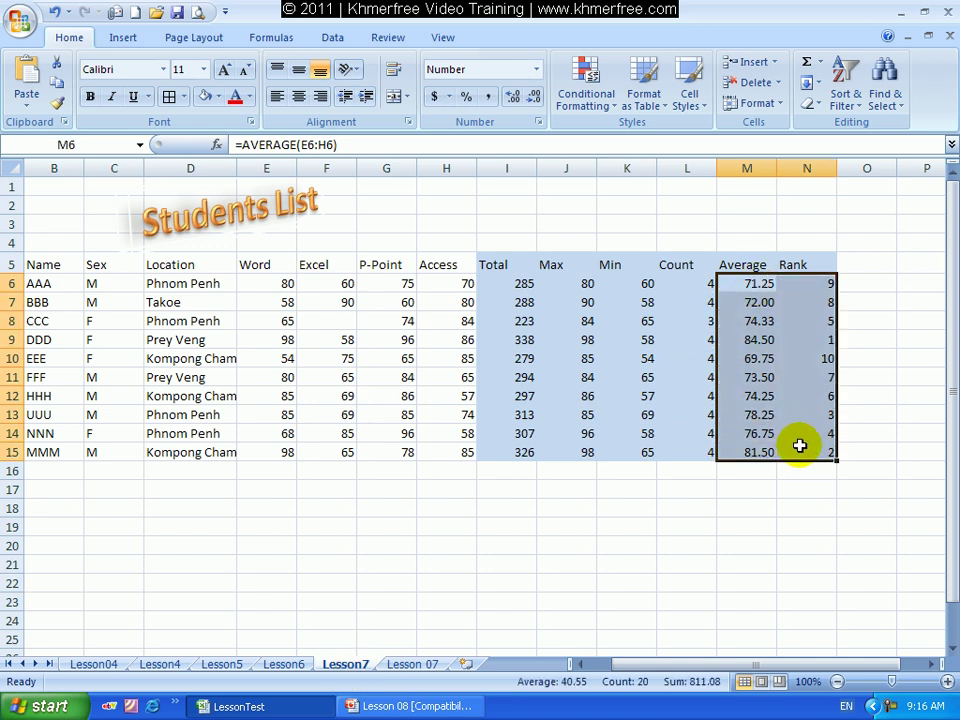
pyautogui.press('Delete')
# Step: Highlight the filled student table through Count, then the empty Average and Rank columns
pyautogui.click(753, 282)
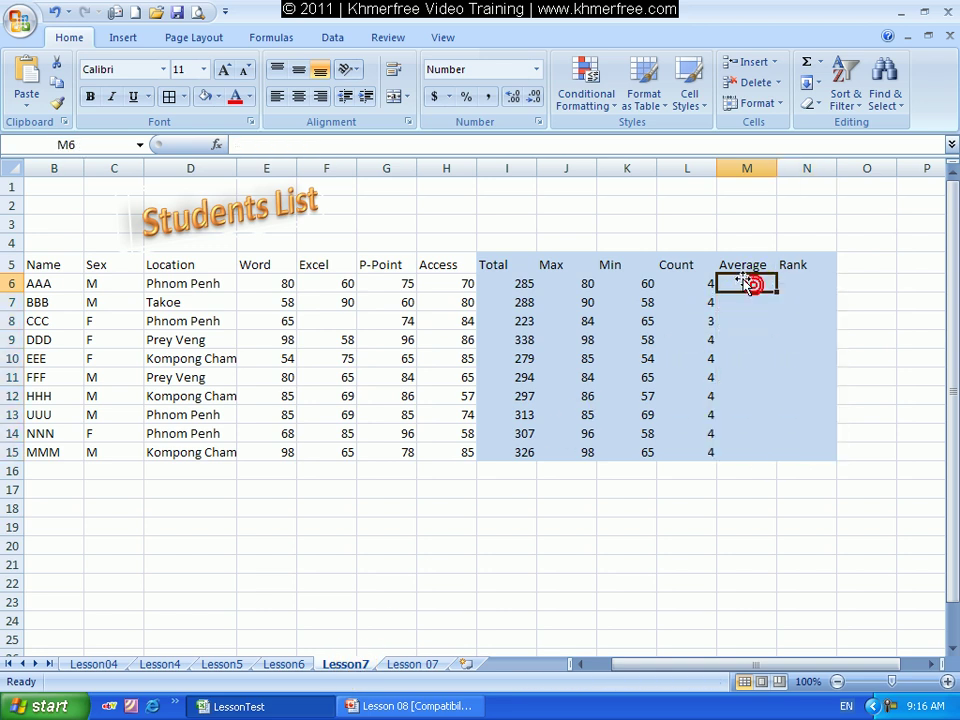
pyautogui.moveTo(40, 265)
pyautogui.mouseDown()
pyautogui.moveTo(353, 455)
pyautogui.moveTo(669, 447)
pyautogui.mouseUp()
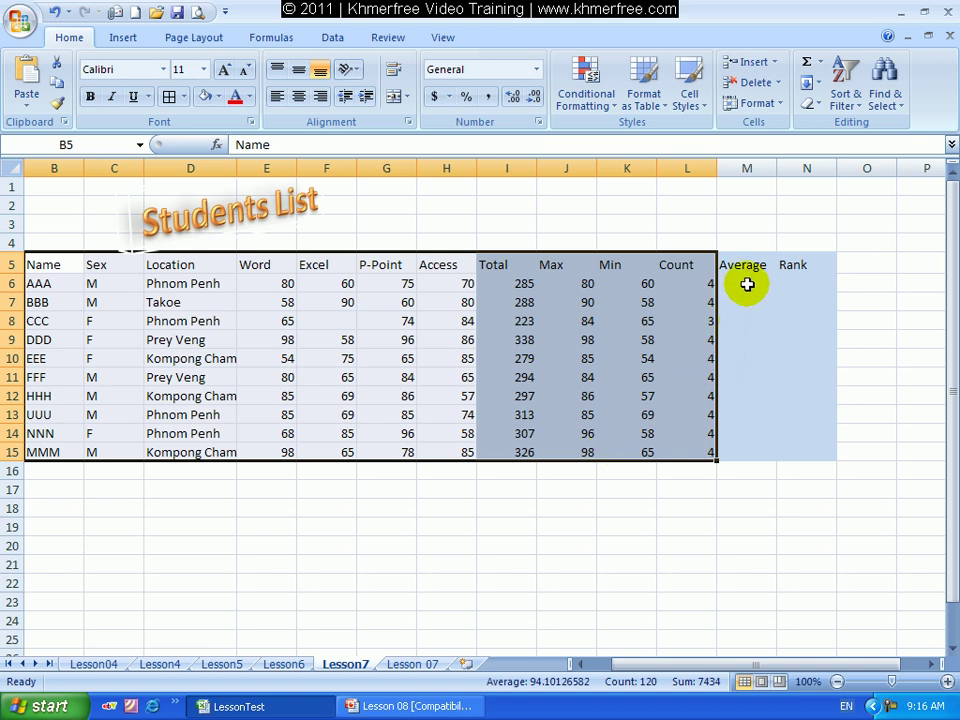
pyautogui.moveTo(746, 264); pyautogui.dragTo(808, 447)
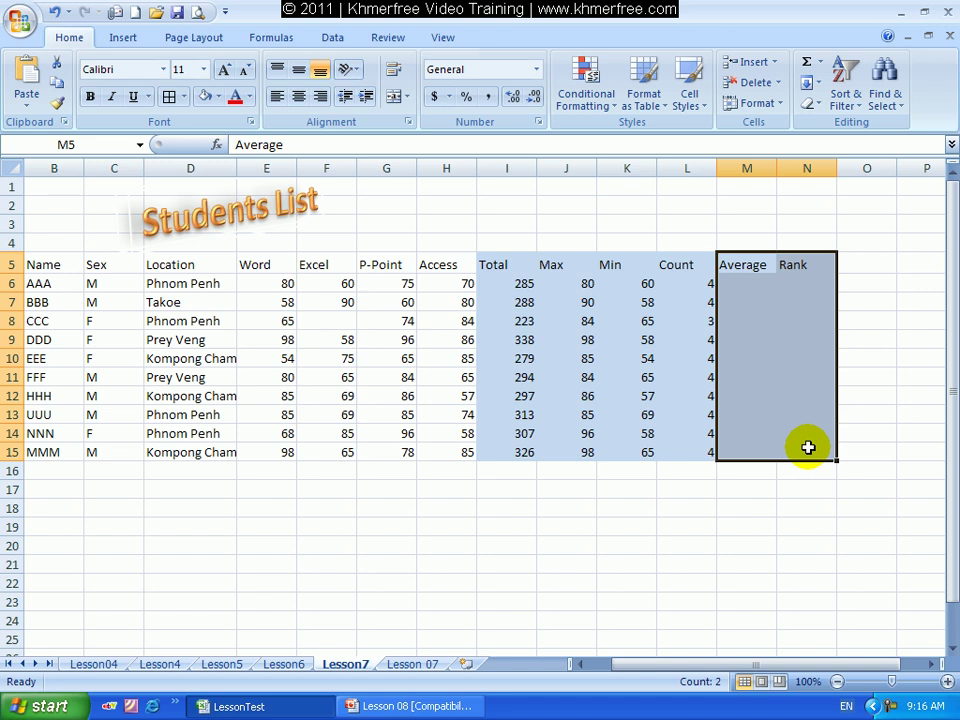
pyautogui.click(800, 450)
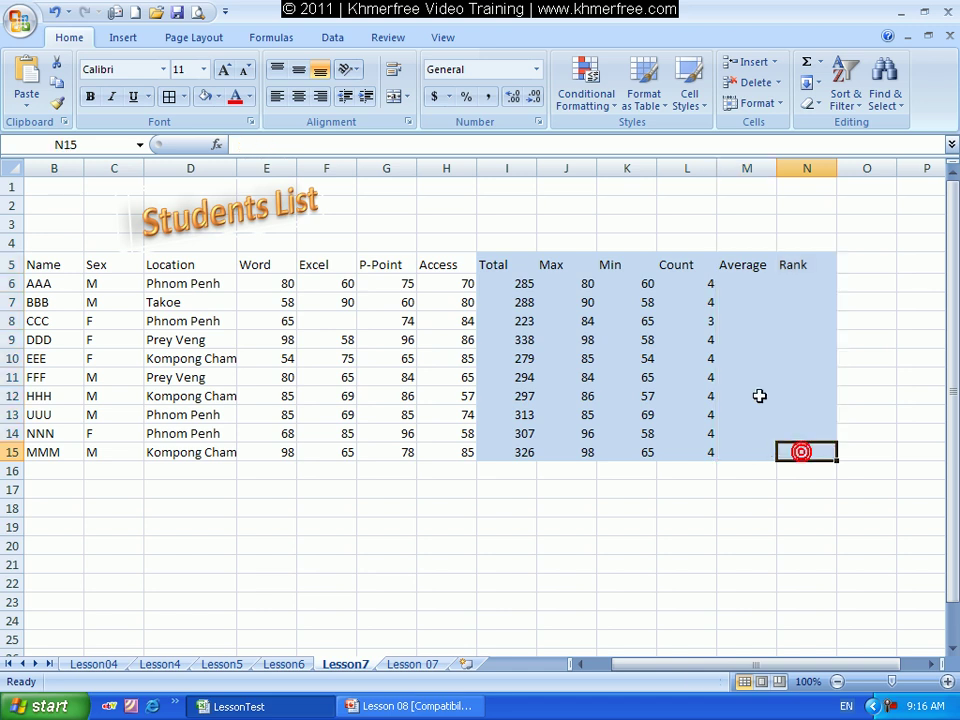
pyautogui.click(740, 289)
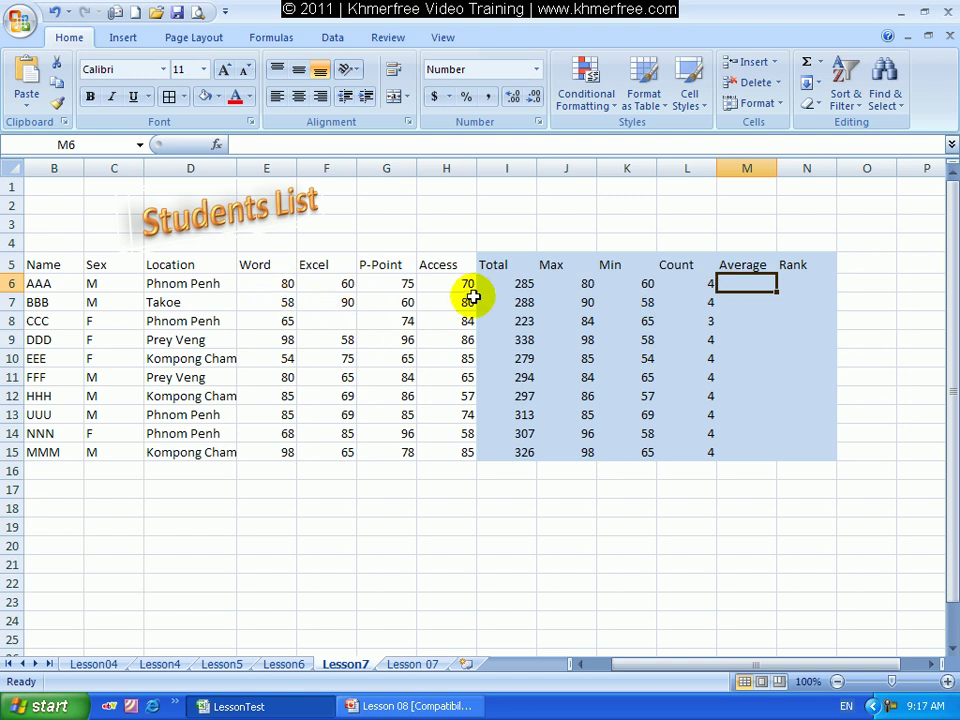
pyautogui.click(522, 285)
pyautogui.click(521, 285)
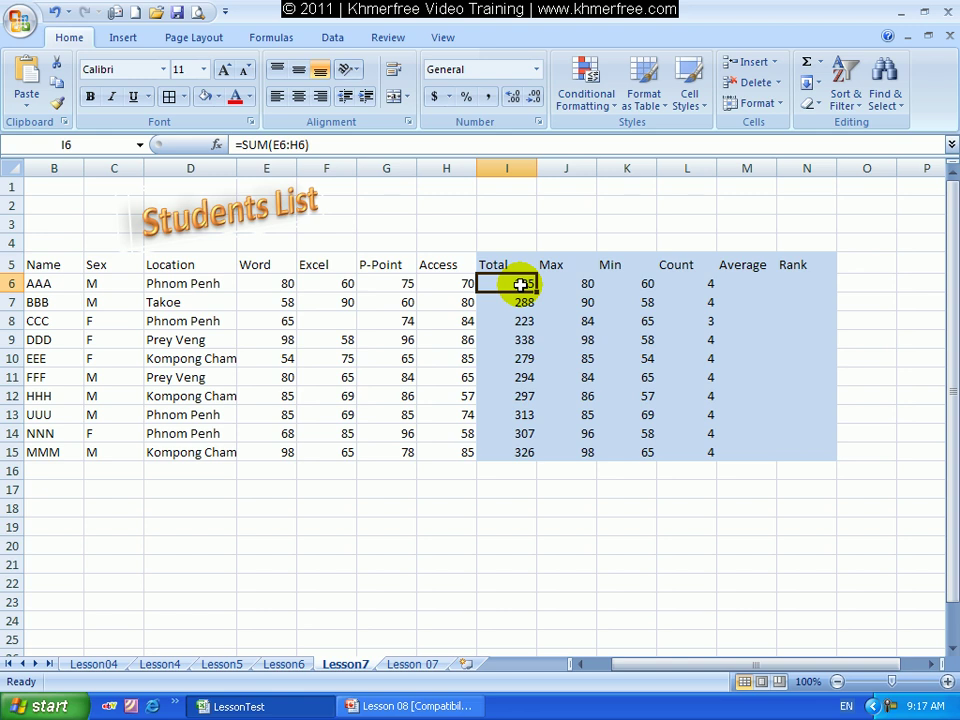
pyautogui.click(587, 289)
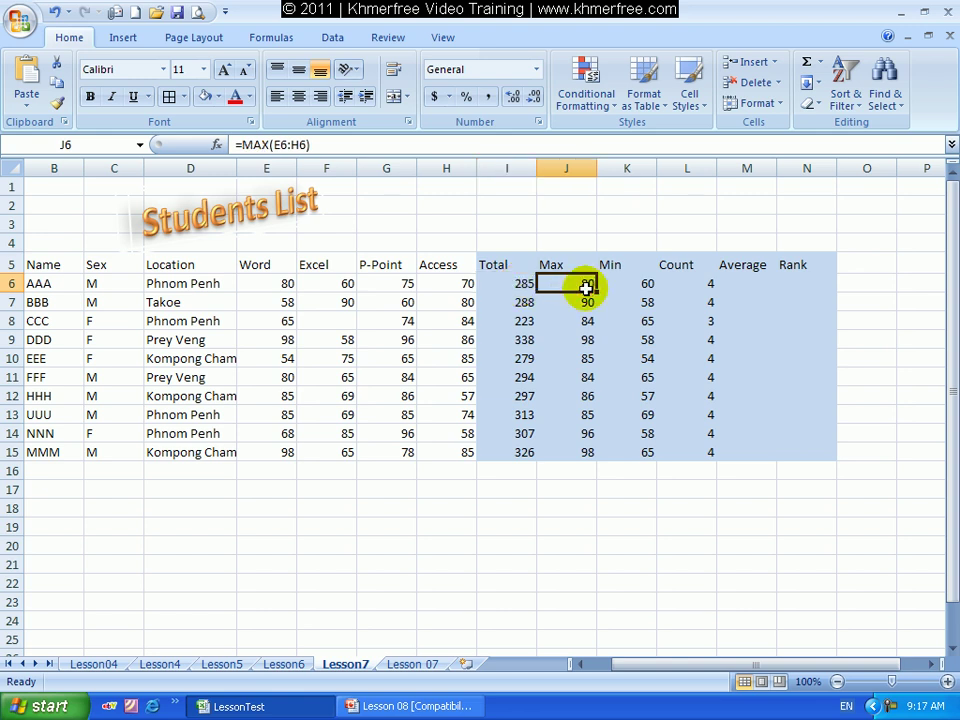
pyautogui.click(641, 286)
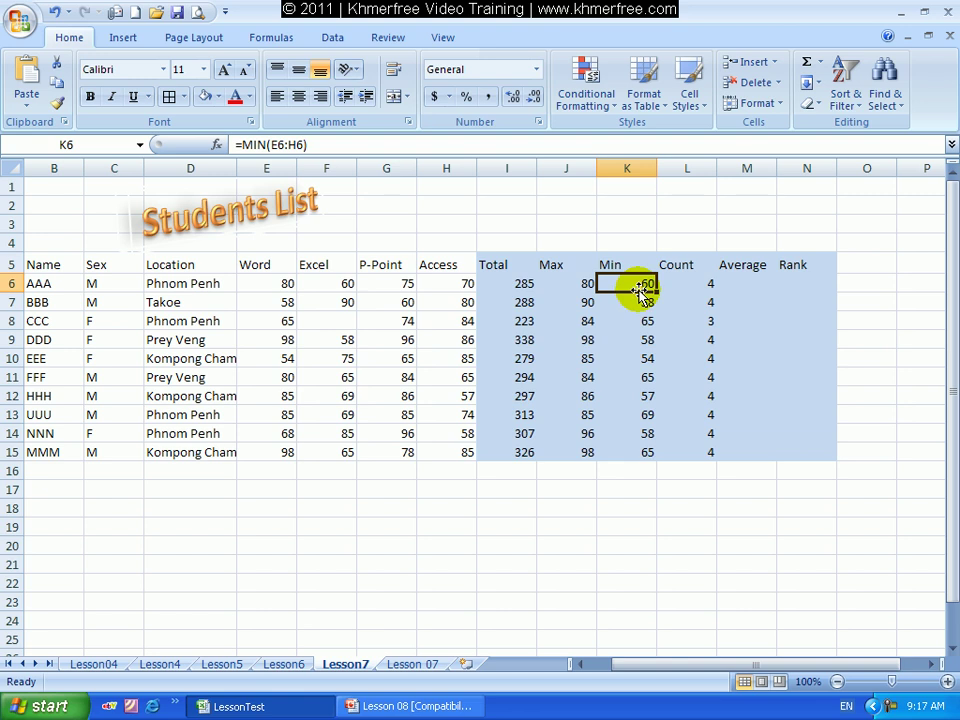
pyautogui.click(706, 284)
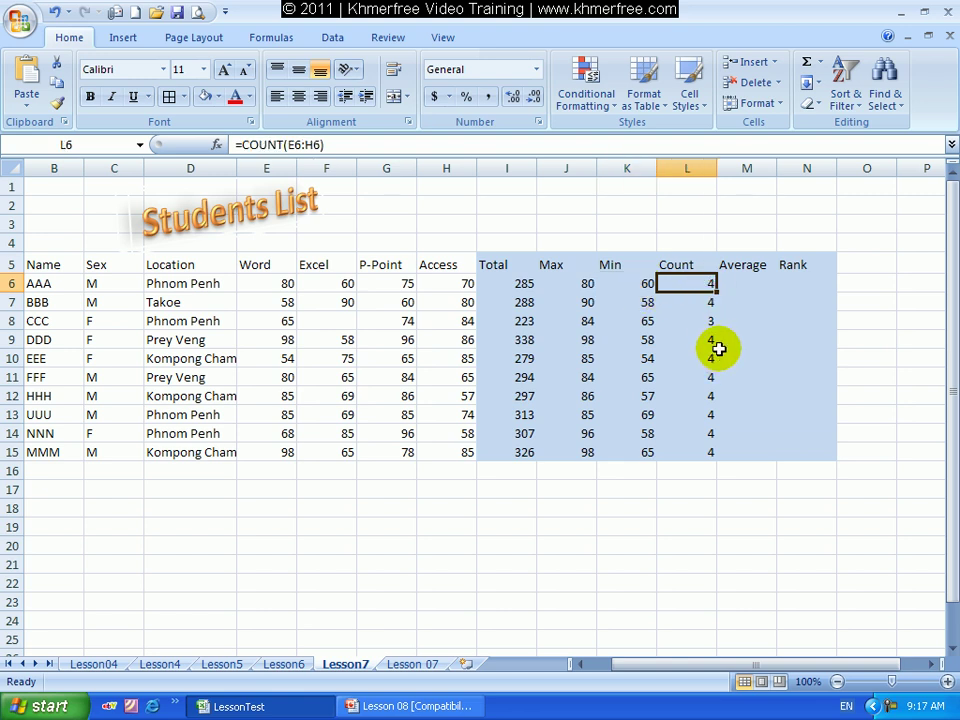
pyautogui.click(741, 287)
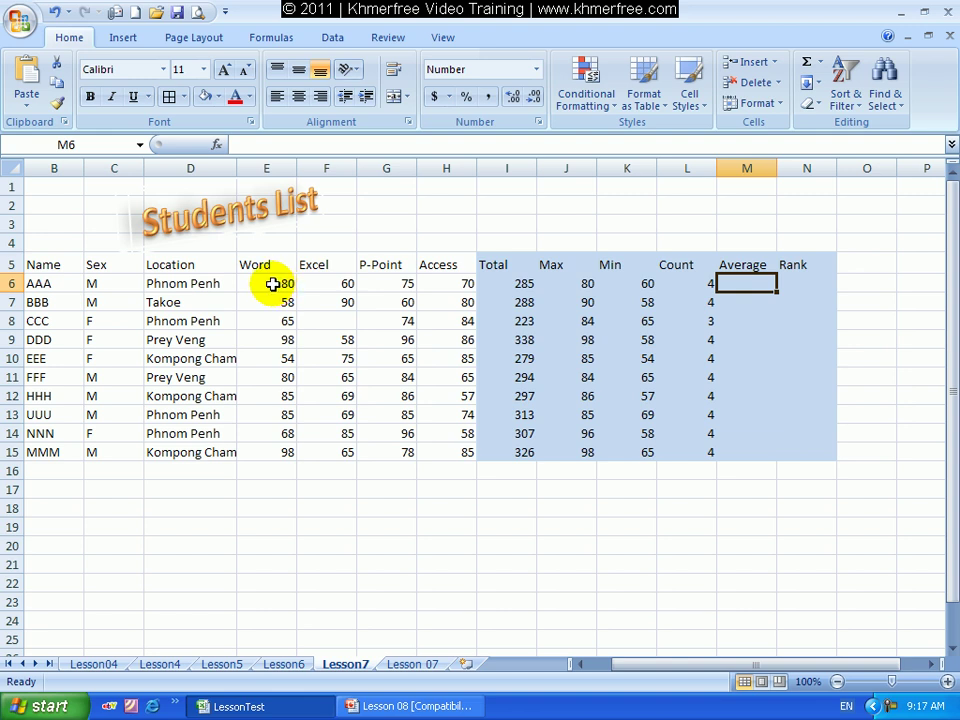
pyautogui.click(273, 284)
pyautogui.click(273, 284)
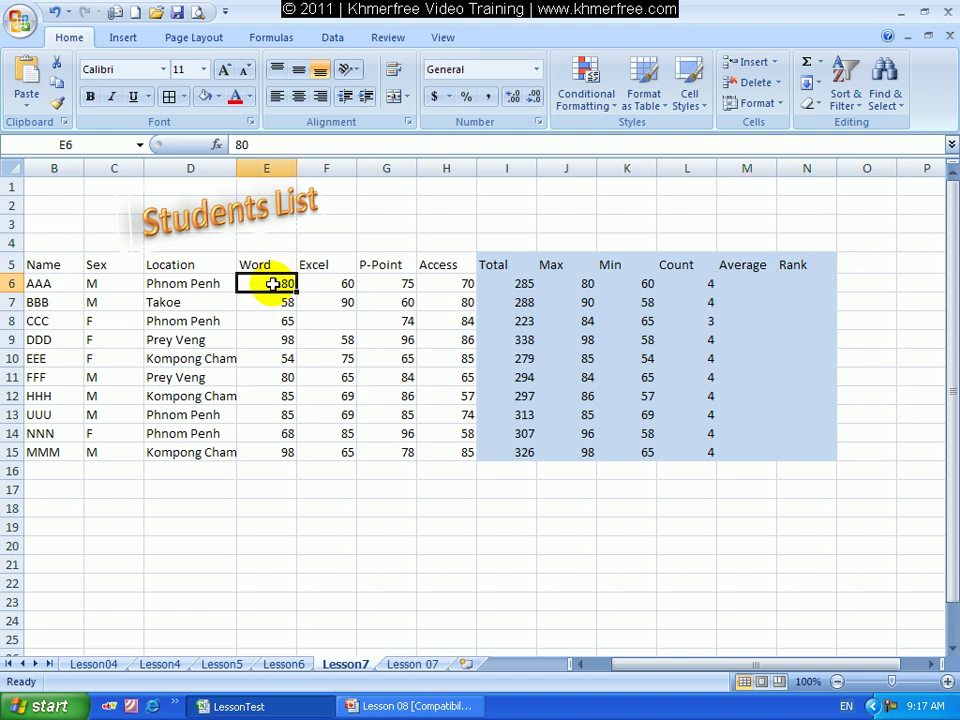
pyautogui.click(326, 285)
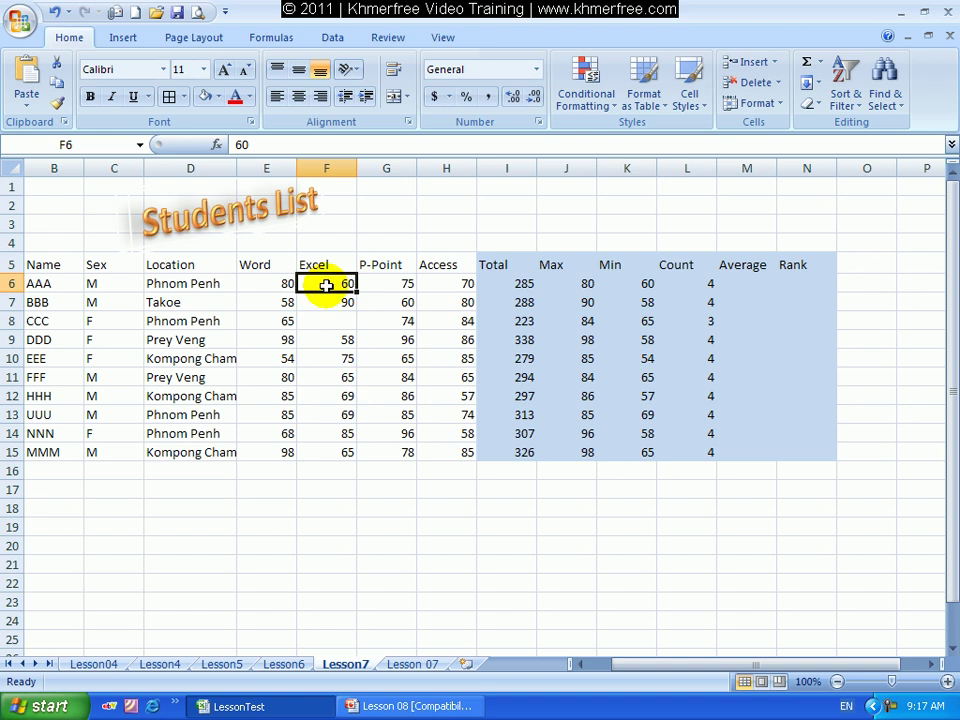
pyautogui.click(398, 285)
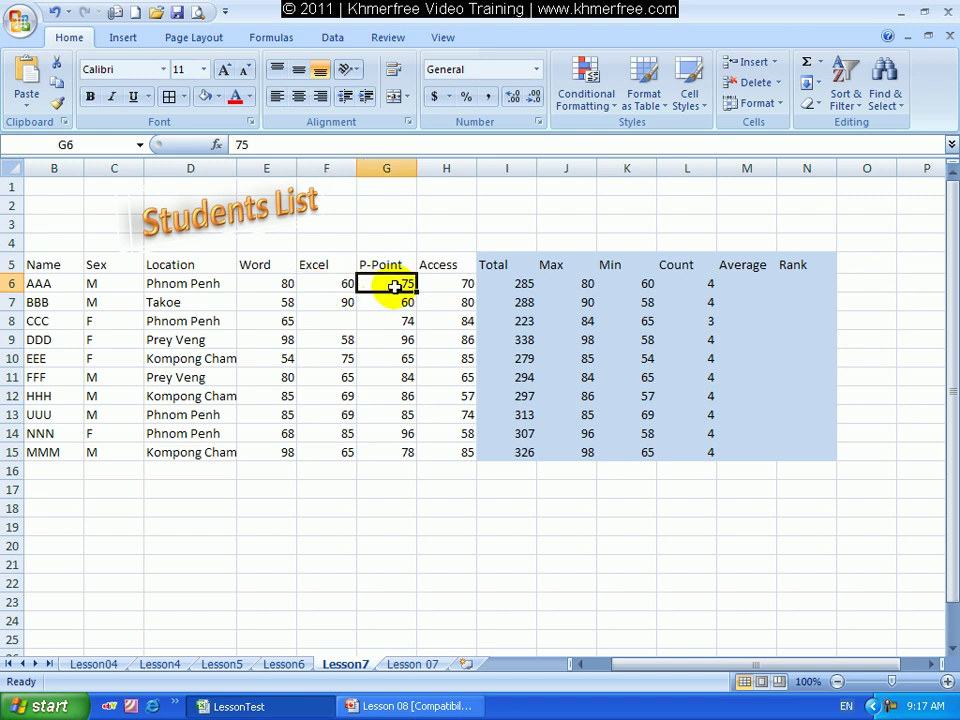
pyautogui.click(462, 285)
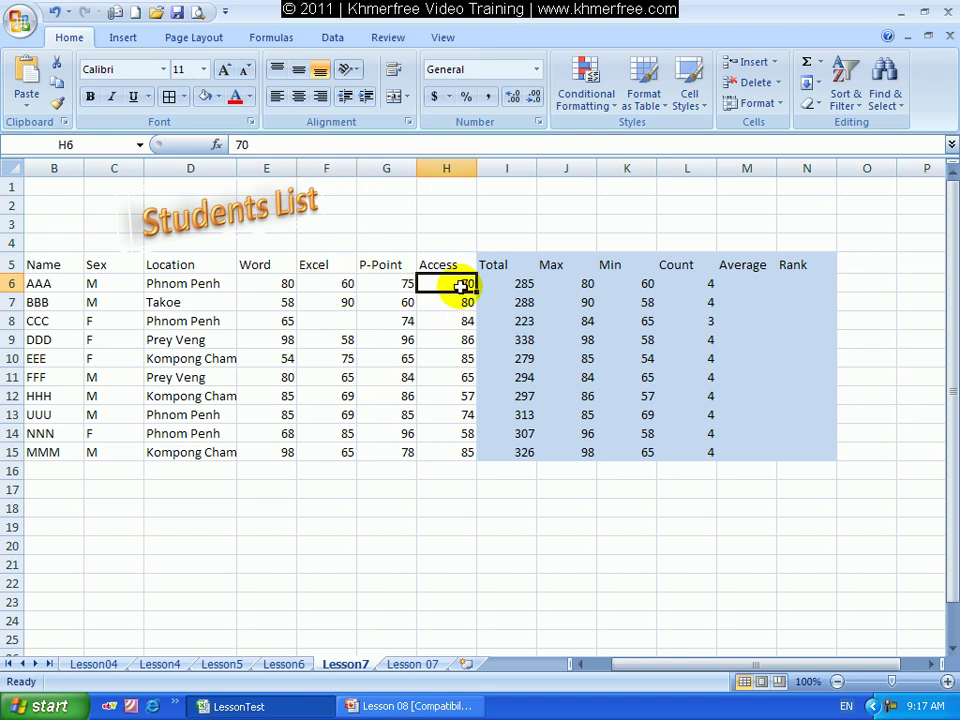
pyautogui.click(270, 281)
pyautogui.moveTo(270, 281); pyautogui.dragTo(438, 272)
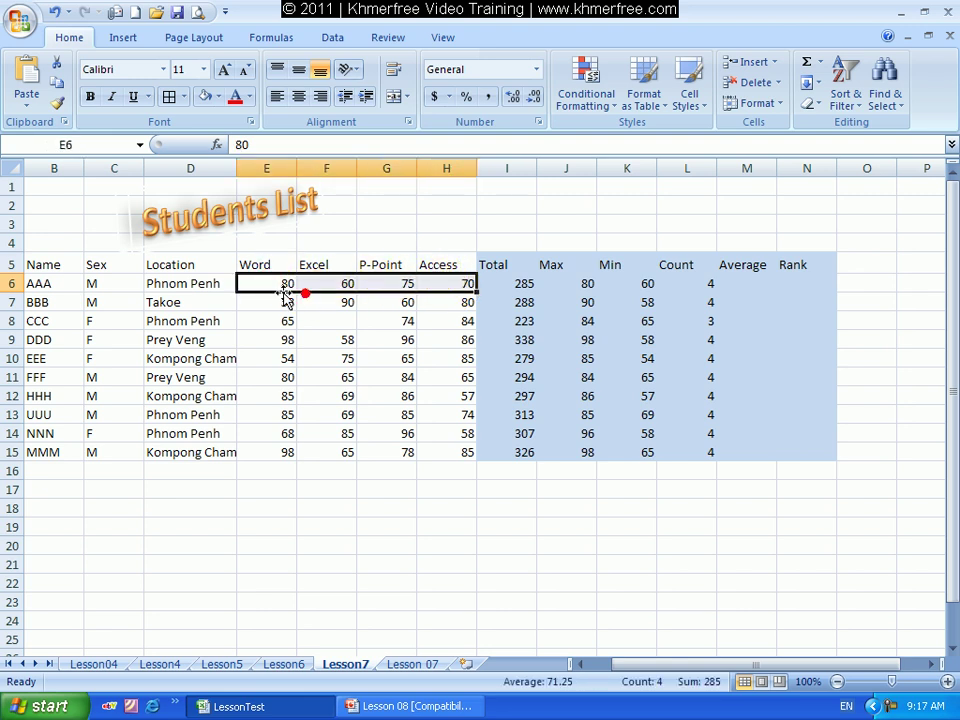
pyautogui.moveTo(268, 283); pyautogui.dragTo(465, 285)
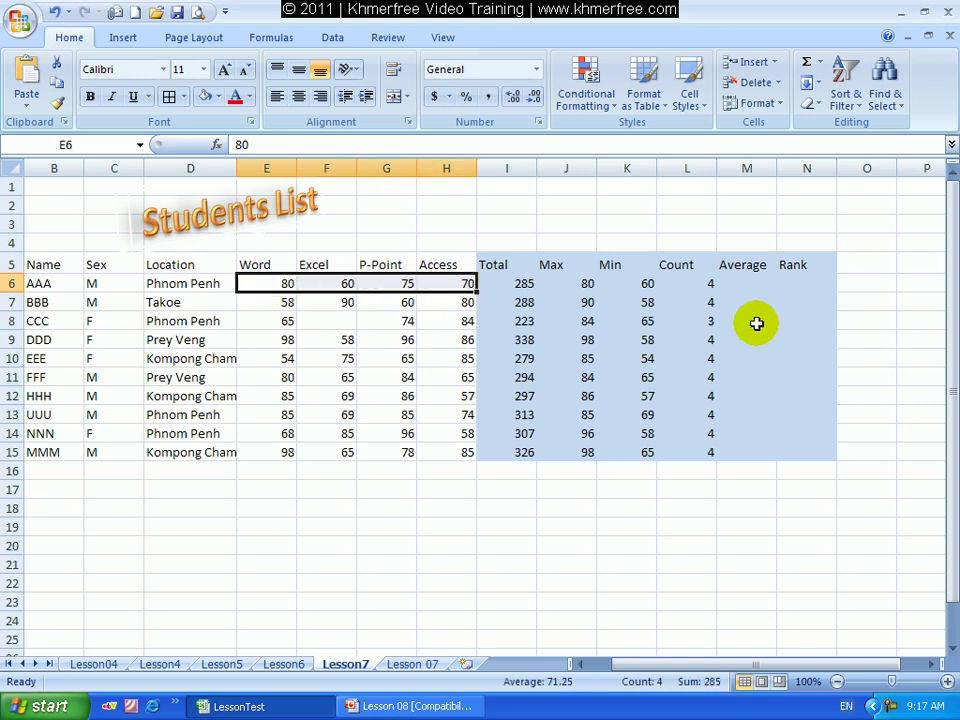
# Step: Enter =SUM(E6:H6)/4 in M6 for AAA's 71.25 average, then reopen M6 for editing
pyautogui.click(752, 285)
pyautogui.write('=')
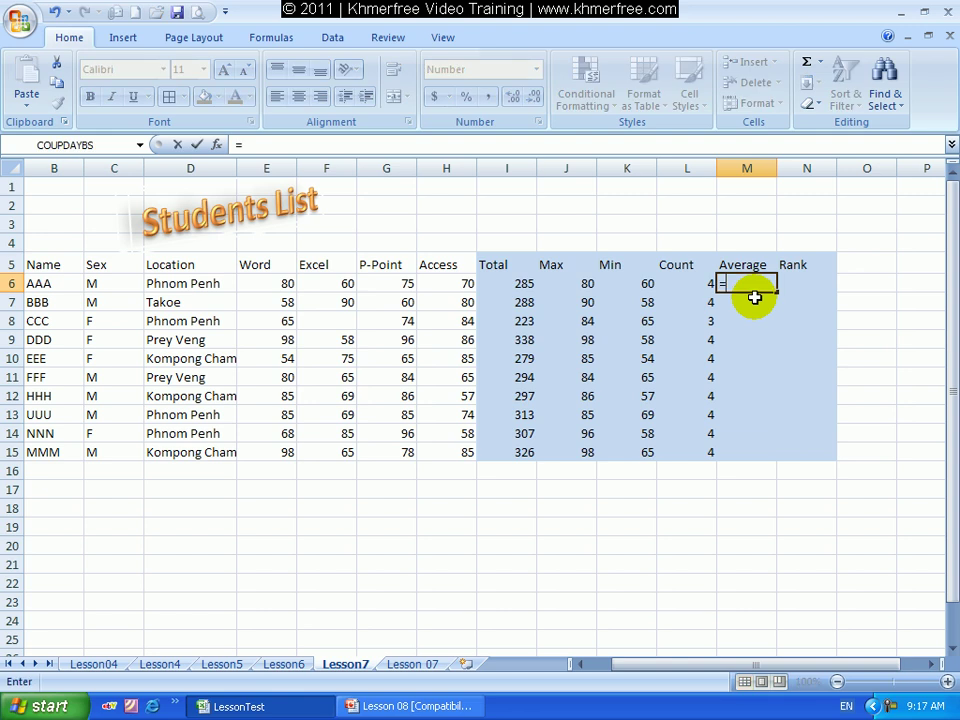
pyautogui.write('sum')
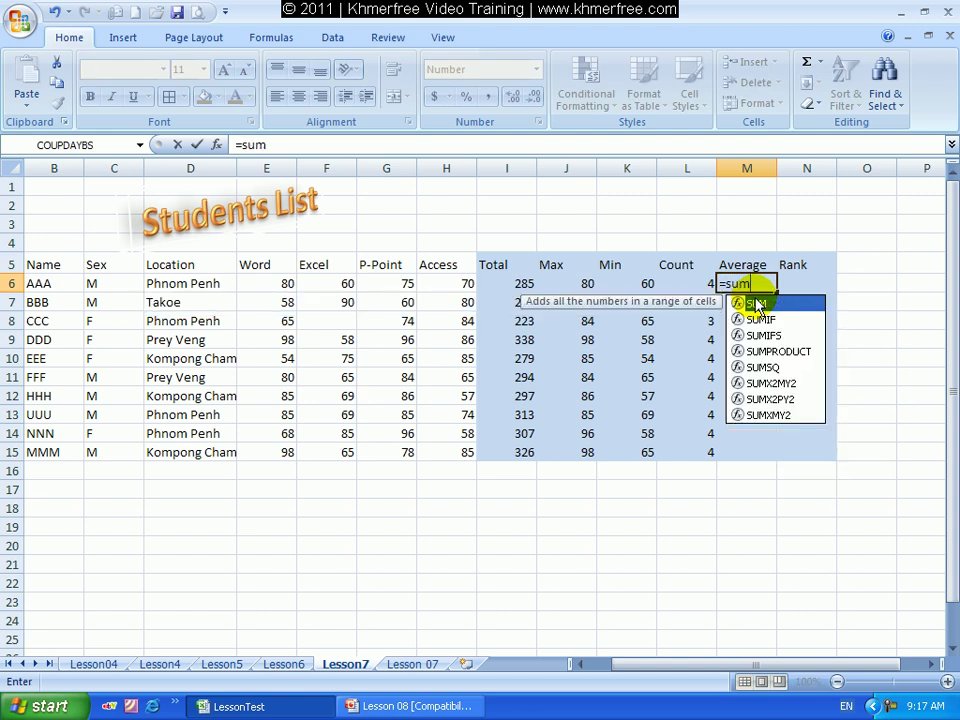
pyautogui.write('(')
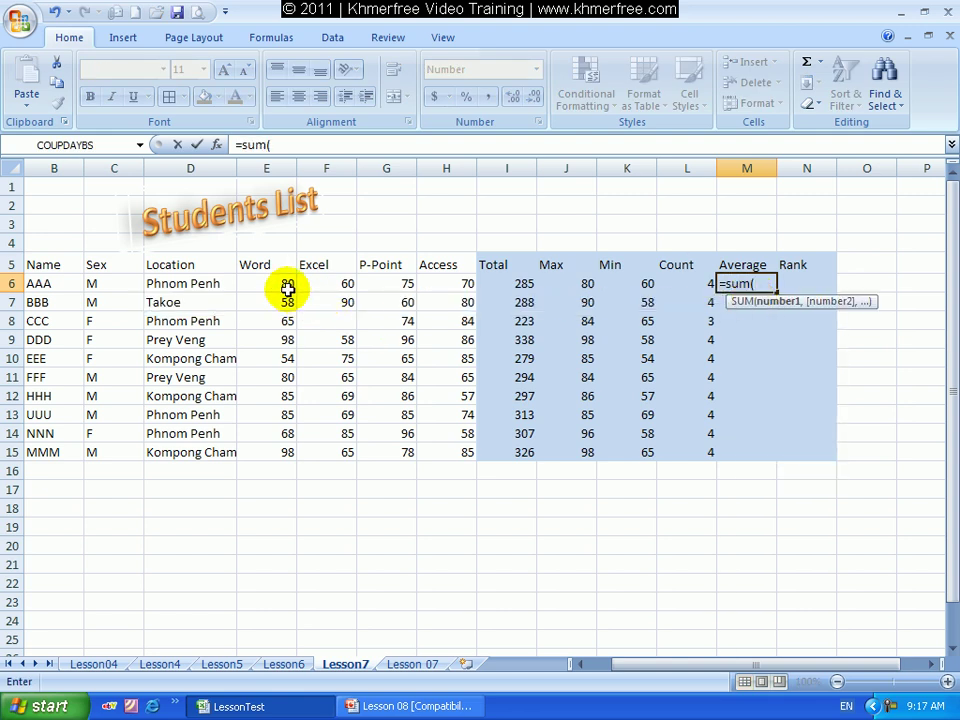
pyautogui.moveTo(285, 284); pyautogui.dragTo(448, 290)
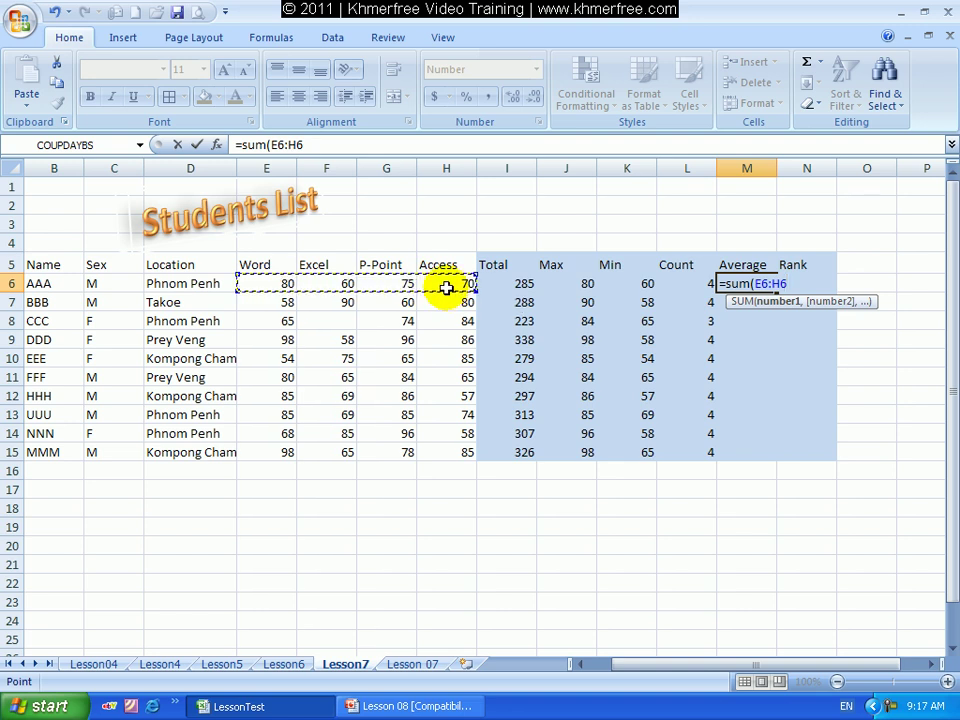
pyautogui.write(')/')
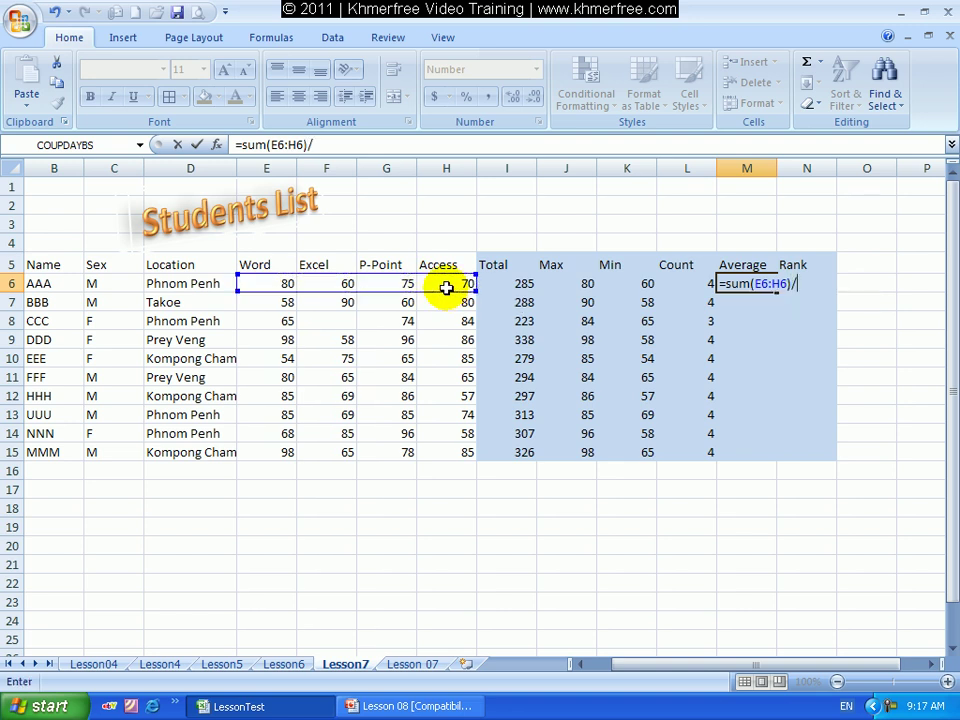
pyautogui.write('4')
pyautogui.press('Return')
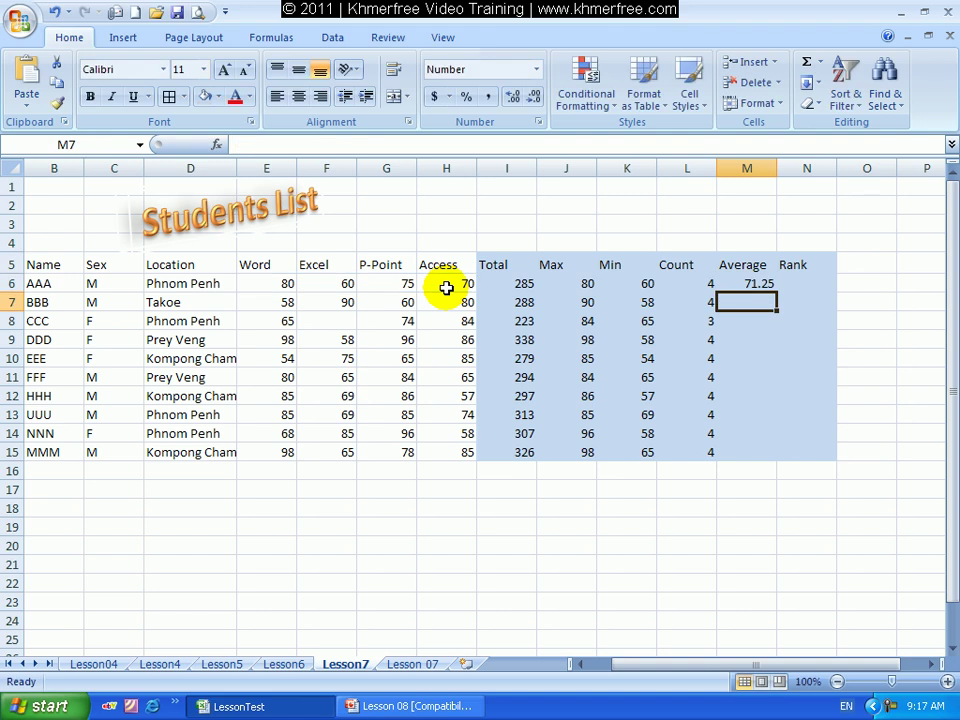
pyautogui.click(755, 283)
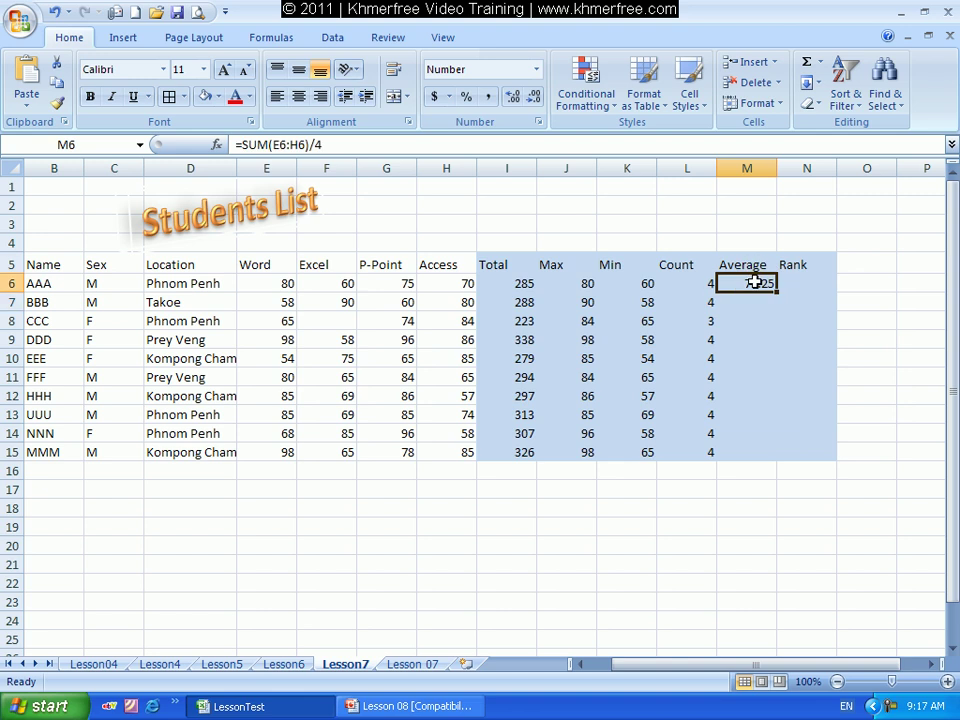
pyautogui.doubleClick(753, 281)
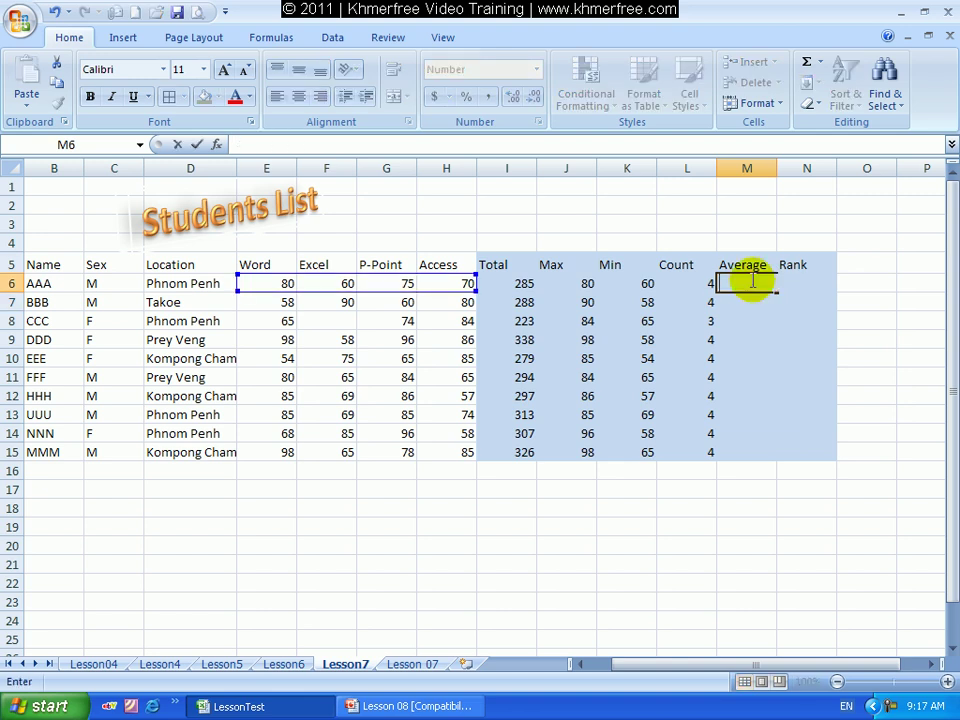
# Step: Rewrite M6 as =AVERAGE(E6:H6) and fill it down to M15 for all ten students
pyautogui.write('=')
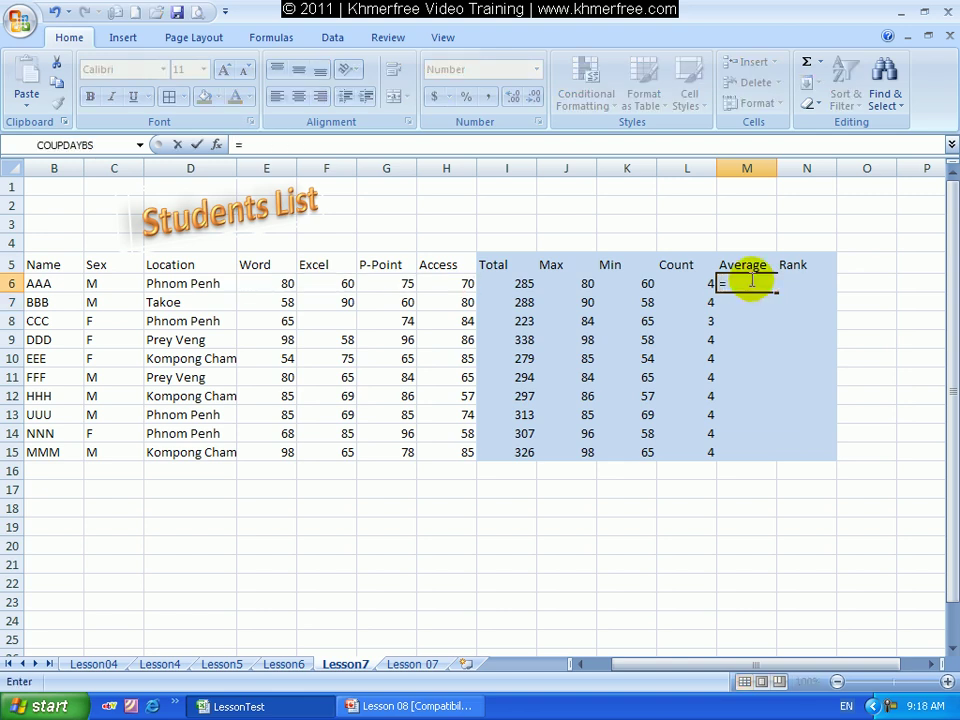
pyautogui.write('averafe')
pyautogui.press('BackSpace')
pyautogui.press('BackSpace')
pyautogui.write('ge')
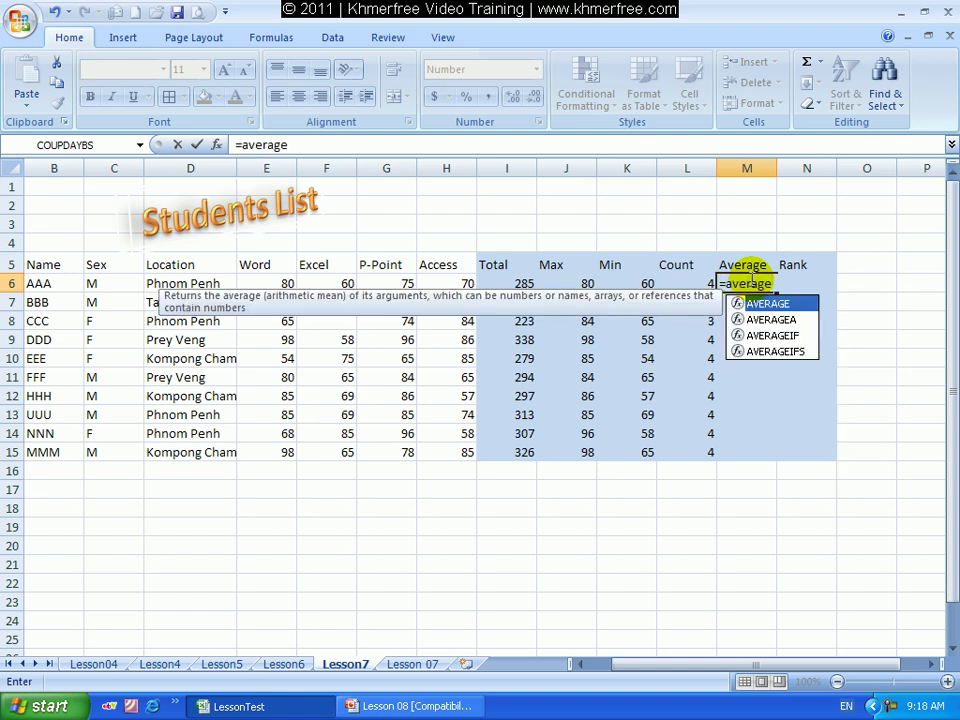
pyautogui.write('(')
pyautogui.moveTo(265, 283); pyautogui.dragTo(453, 290)
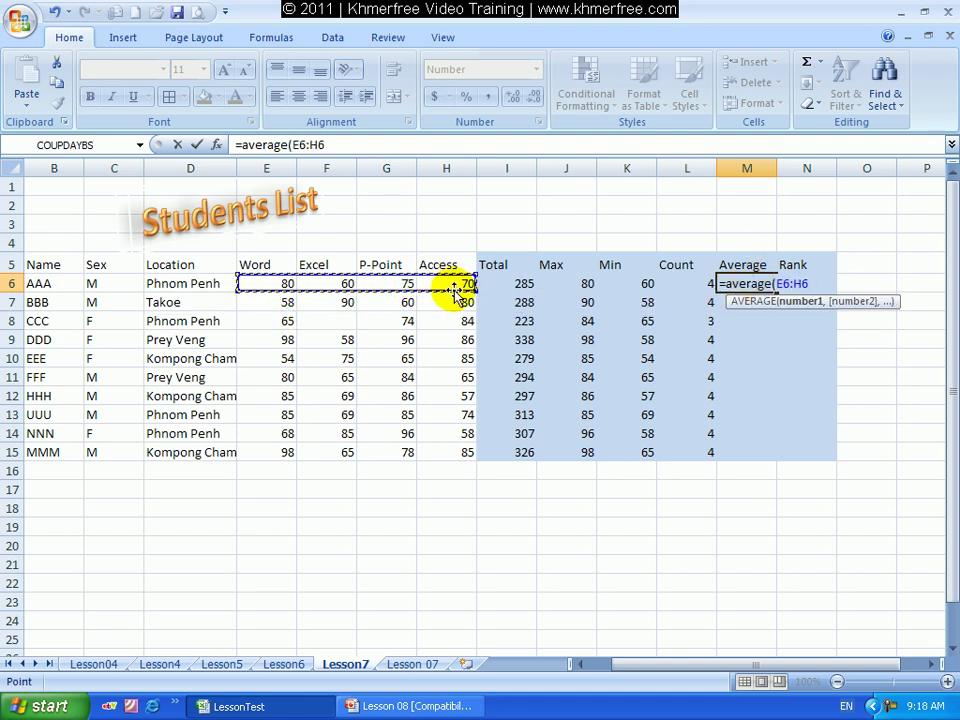
pyautogui.press('Return')
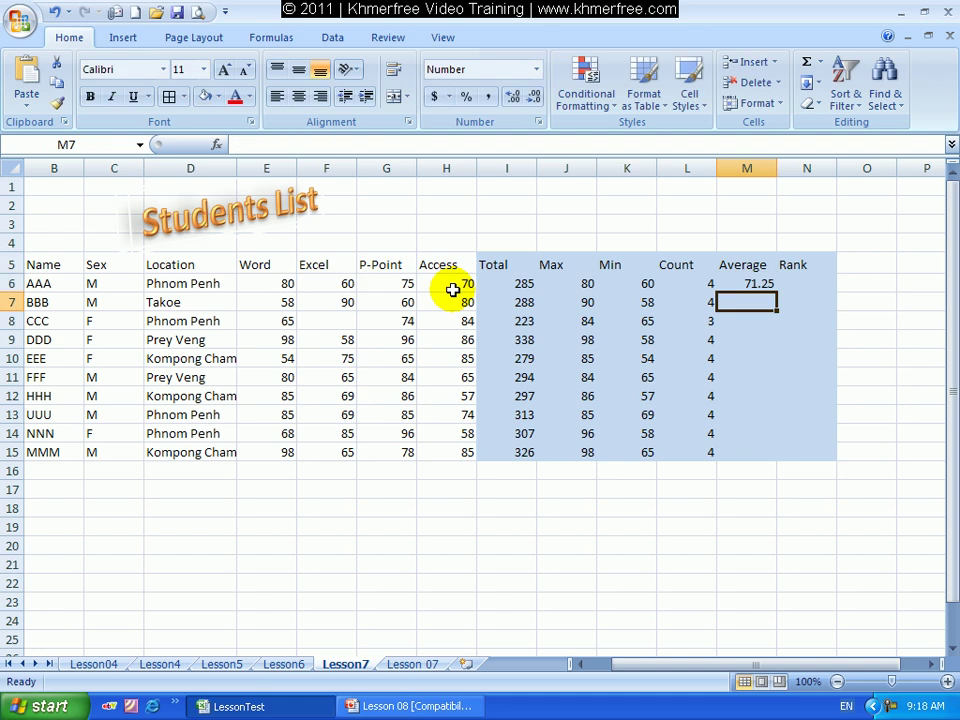
pyautogui.click(743, 283)
pyautogui.moveTo(778, 292); pyautogui.dragTo(778, 452)
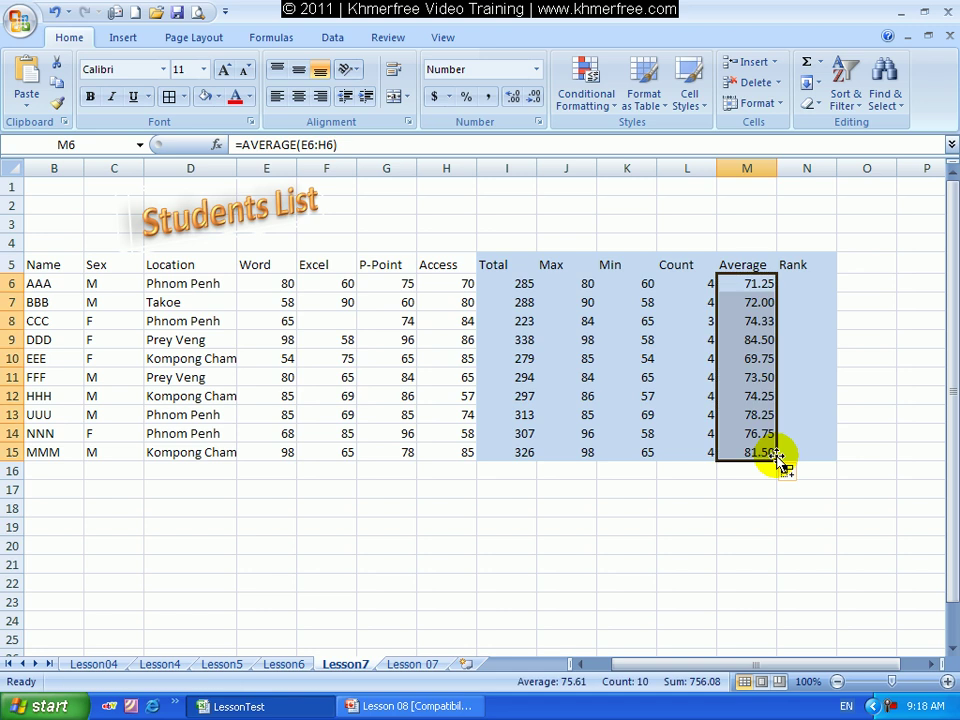
pyautogui.click(811, 281)
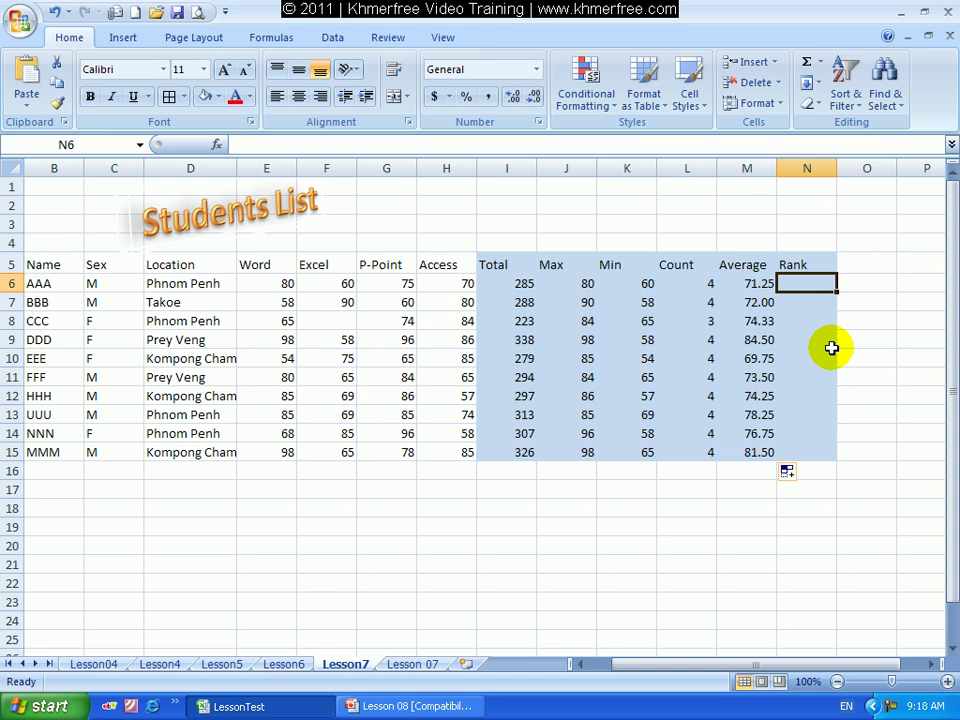
pyautogui.write('=')
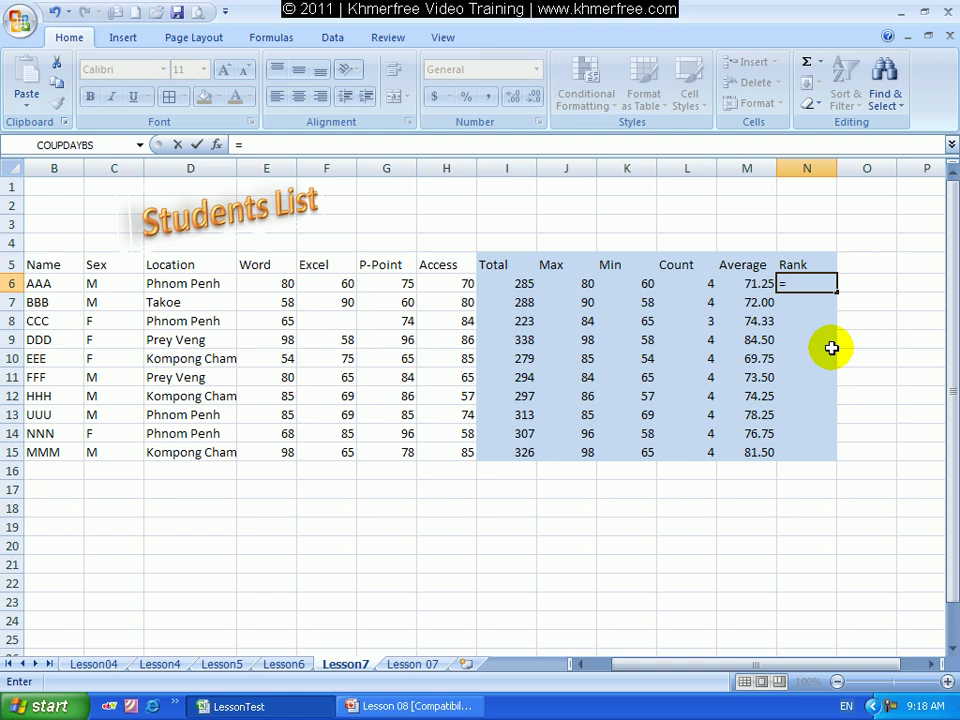
pyautogui.write('Ra')
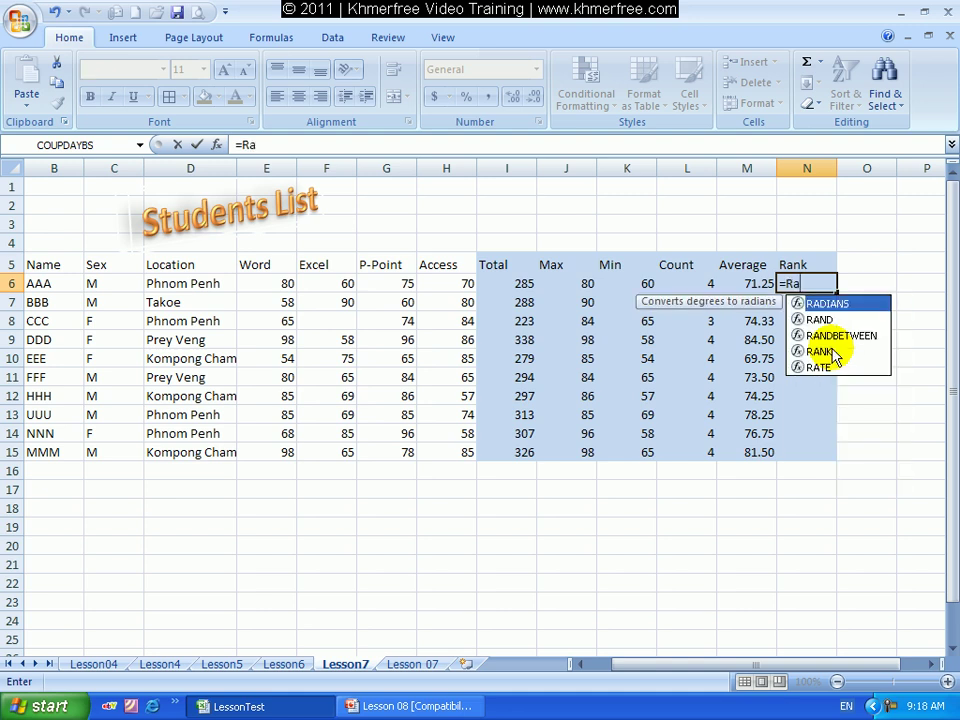
pyautogui.write('nk(')
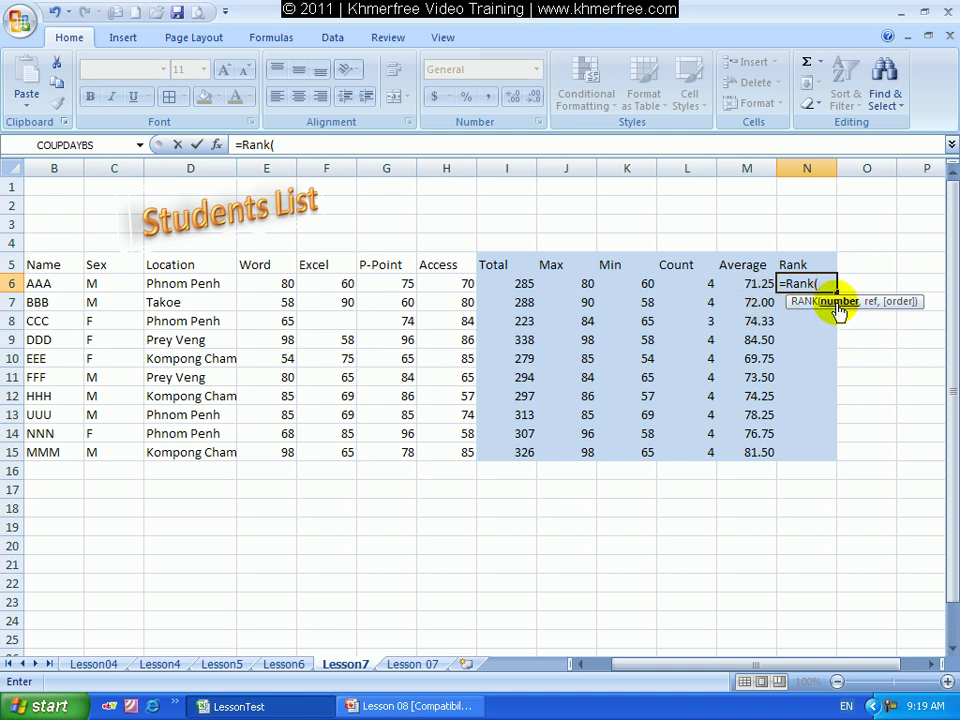
pyautogui.click(758, 283)
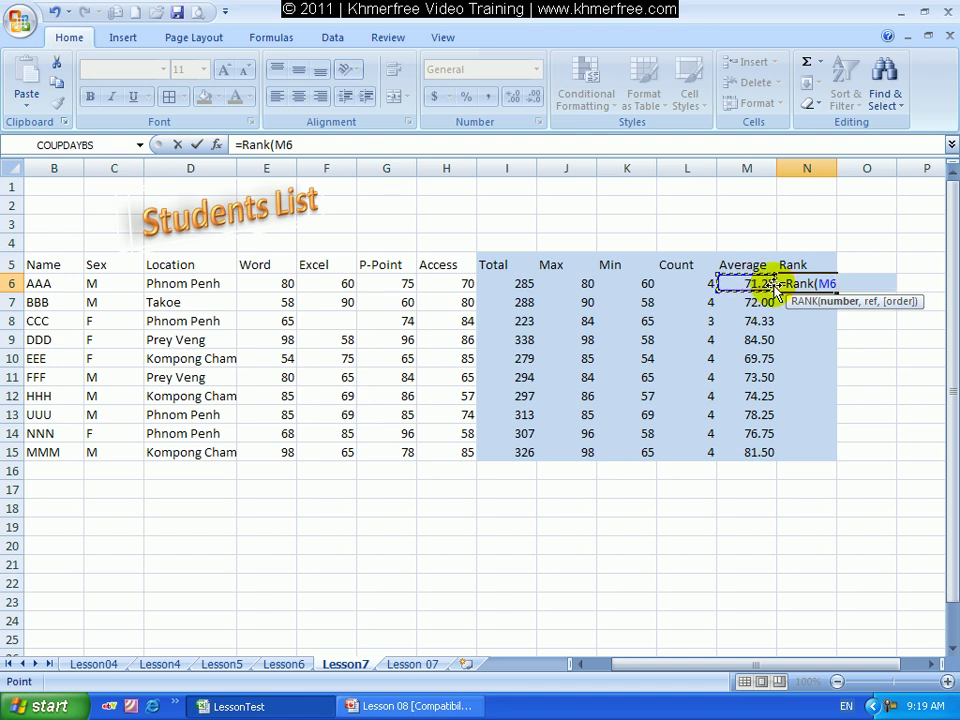
pyautogui.write(',')
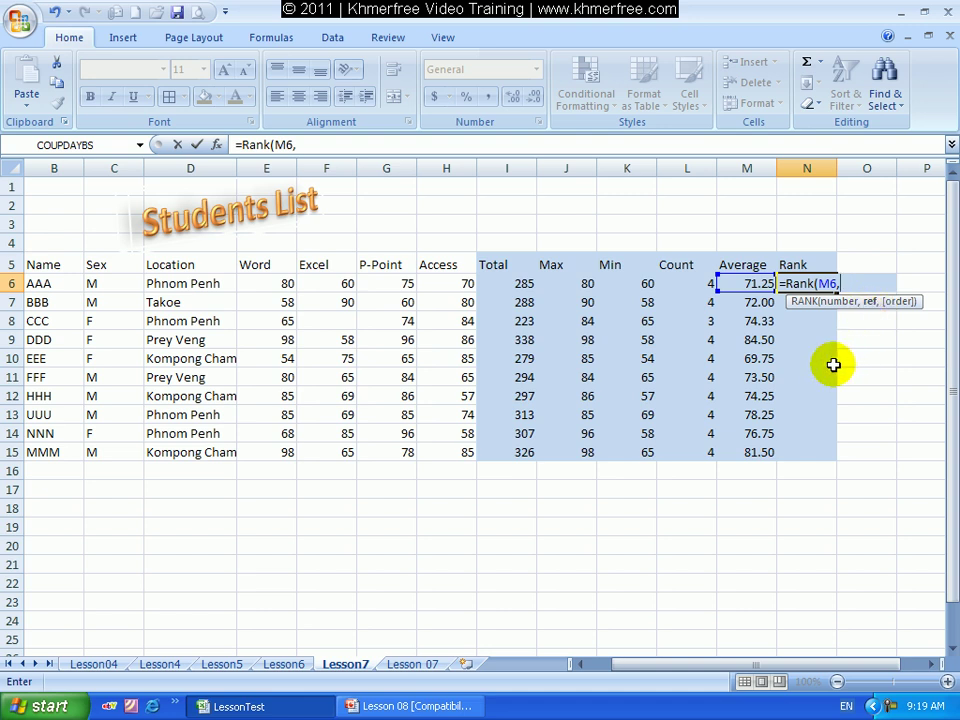
pyautogui.moveTo(752, 284); pyautogui.dragTo(741, 451)
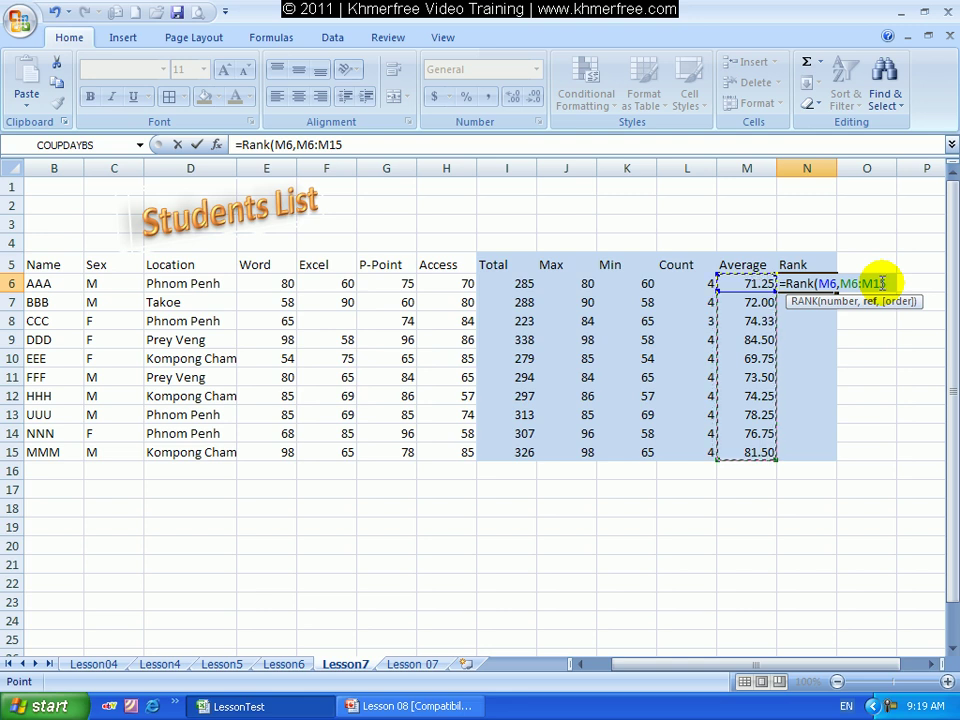
pyautogui.moveTo(885, 284); pyautogui.dragTo(841, 275)
pyautogui.press('F2')
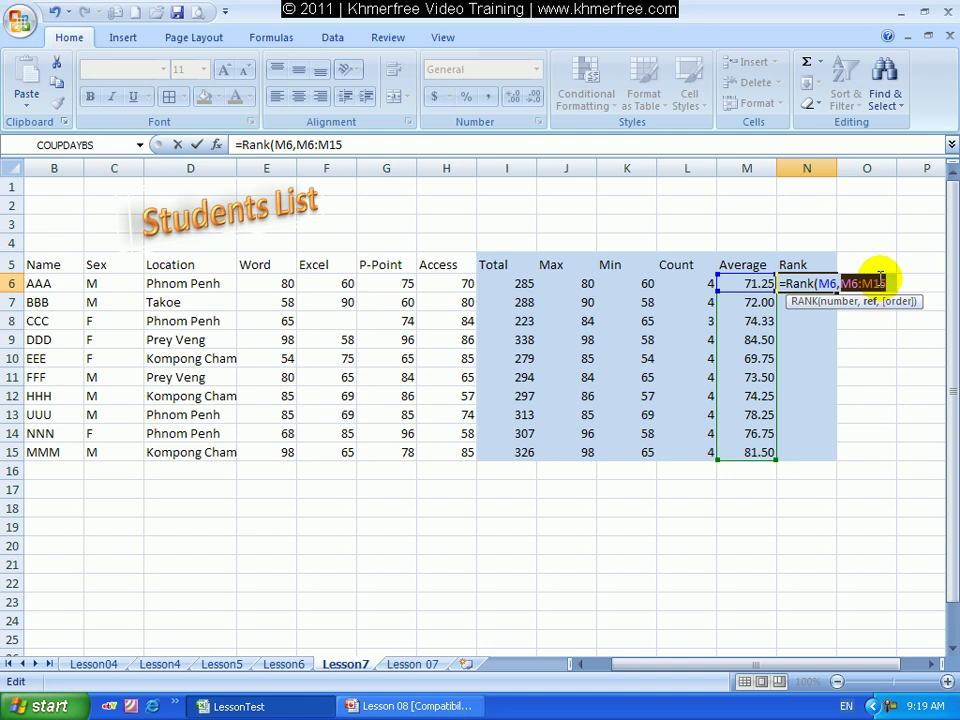
pyautogui.click(886, 283)
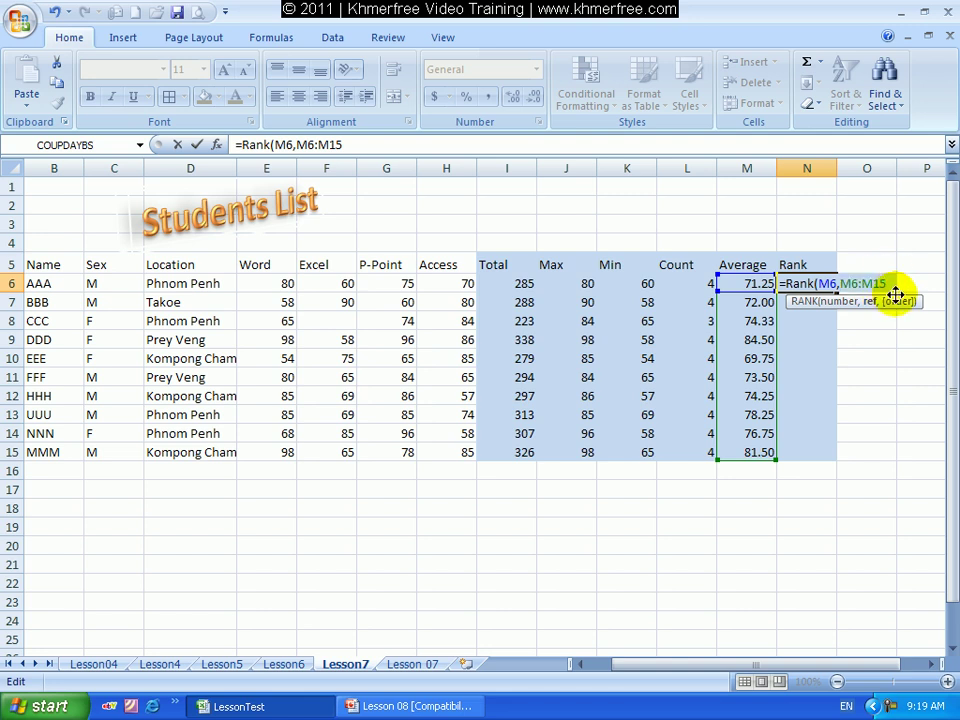
pyautogui.press('F4')
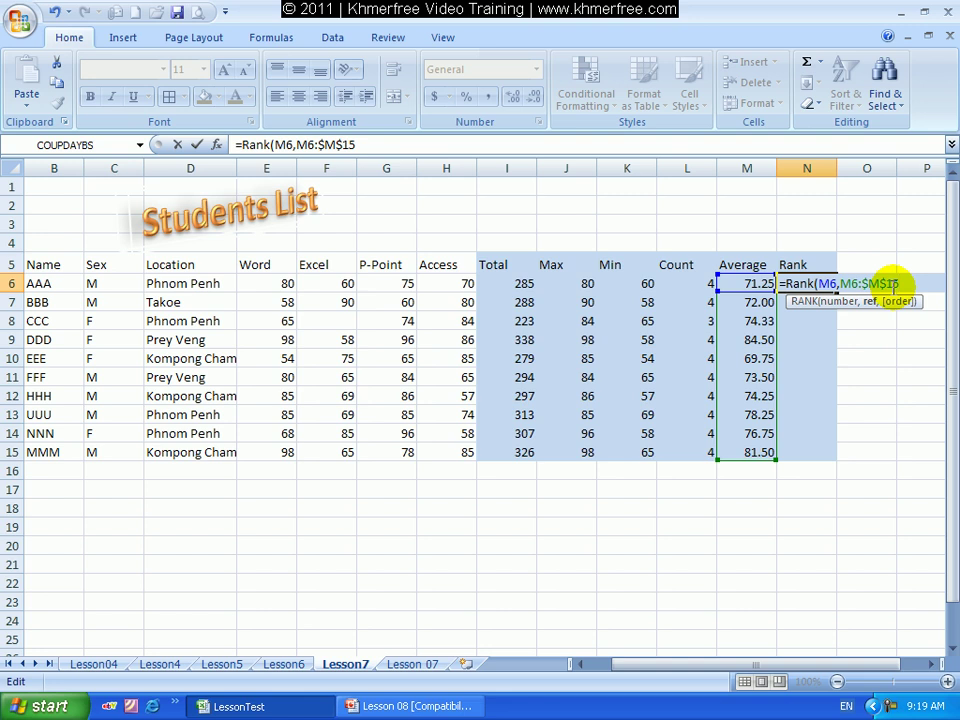
pyautogui.press('Return')
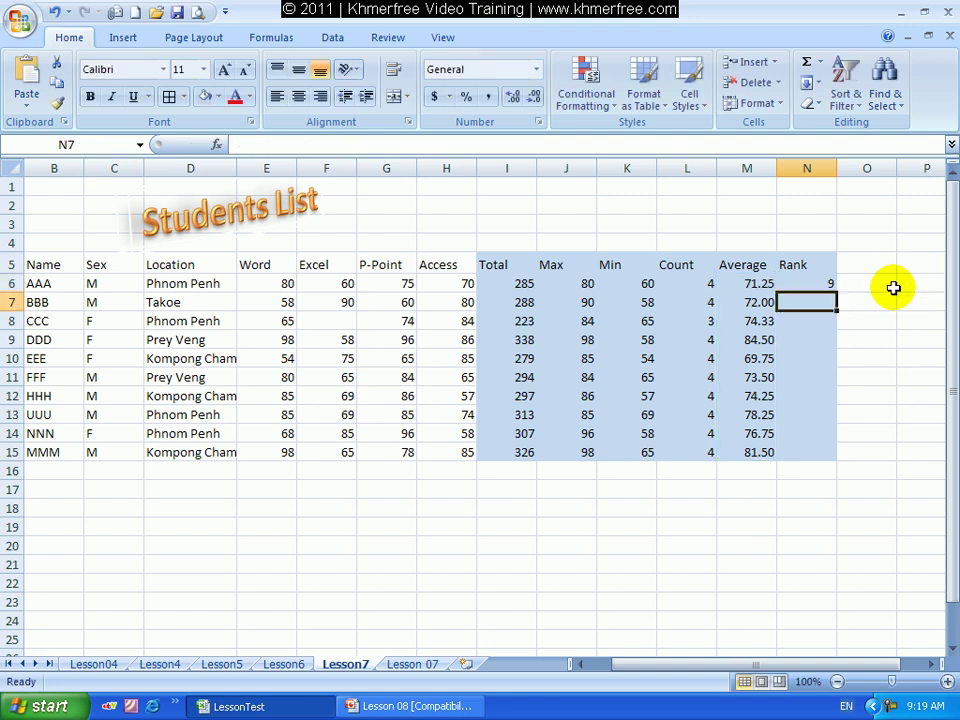
pyautogui.click(818, 282)
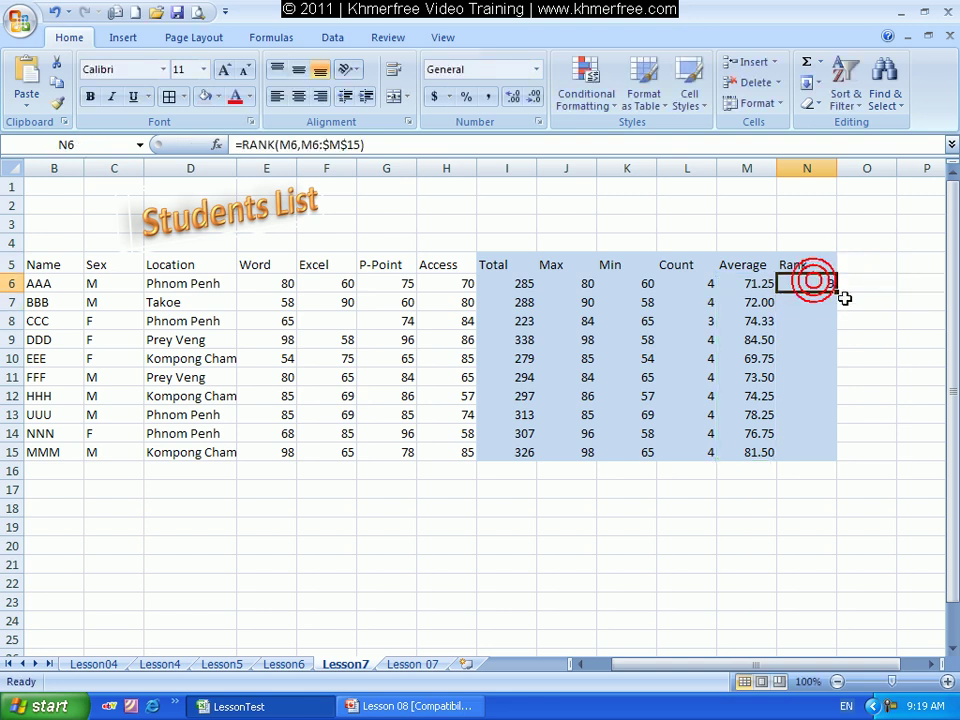
pyautogui.moveTo(838, 290); pyautogui.dragTo(818, 462)
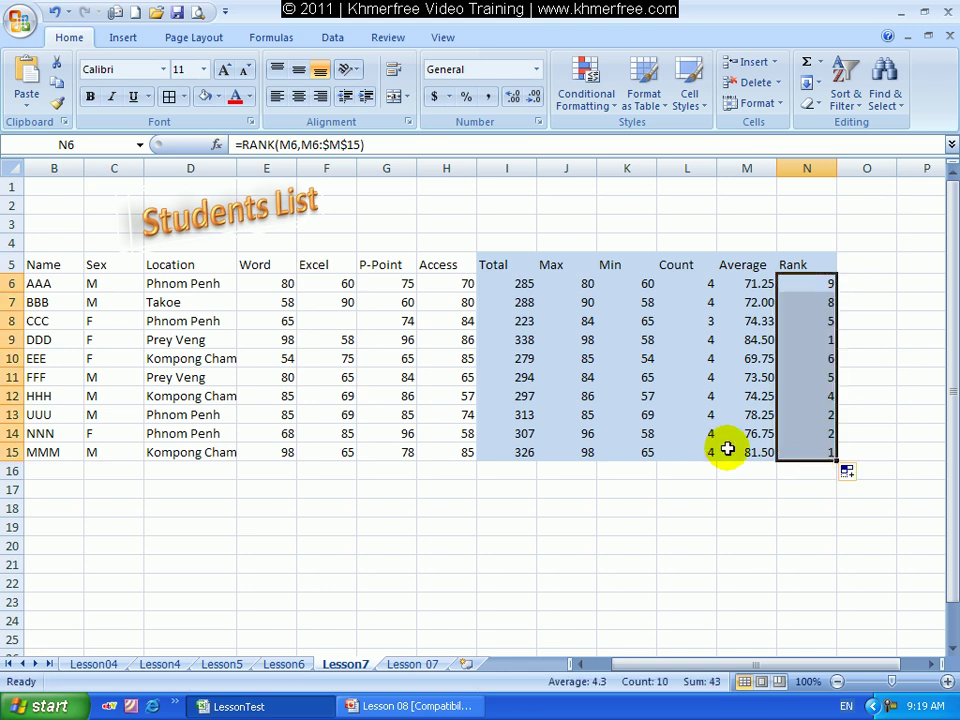
pyautogui.moveTo(821, 285); pyautogui.dragTo(807, 449)
pyautogui.press('Delete')
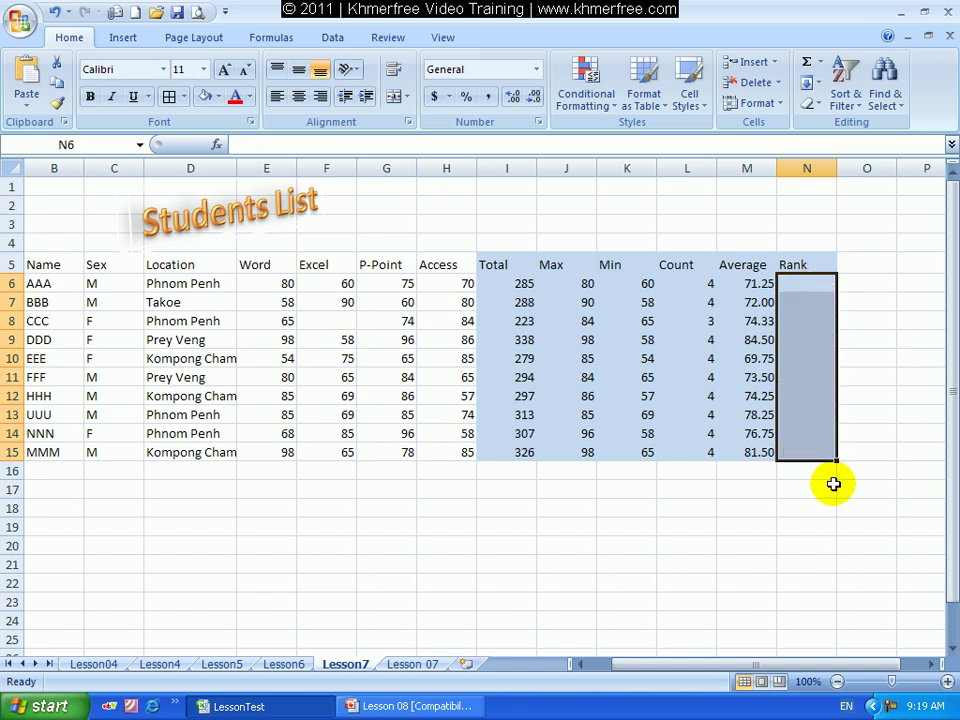
pyautogui.click(830, 489)
# Step: Enter =RANK(M6,M6:M15) in N6, ranking AAA's 71.25 average as 9
pyautogui.click(805, 284)
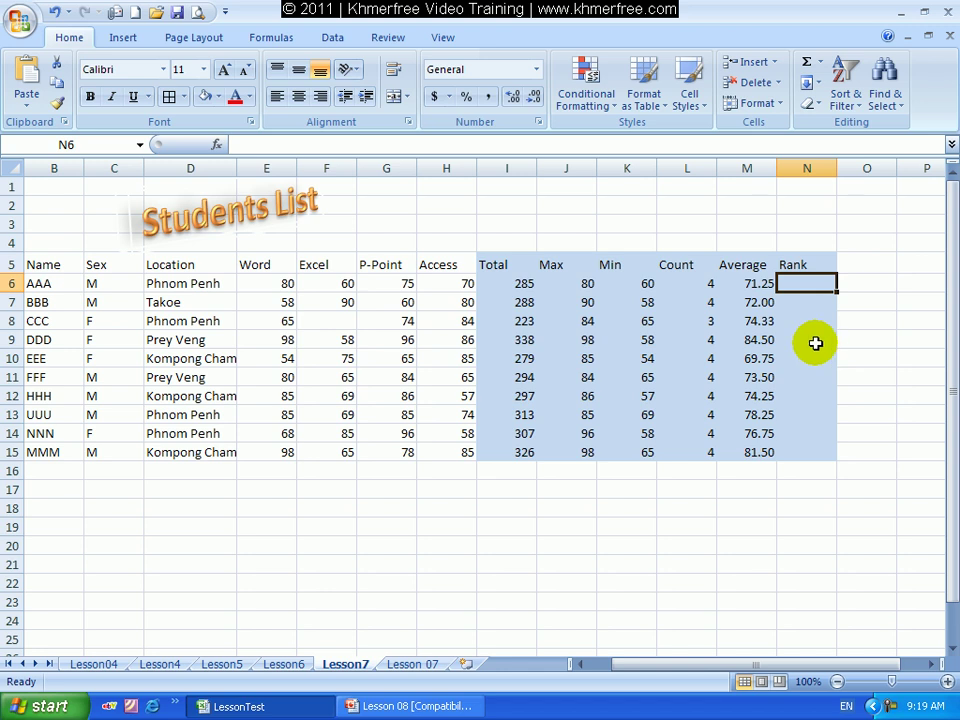
pyautogui.write('=')
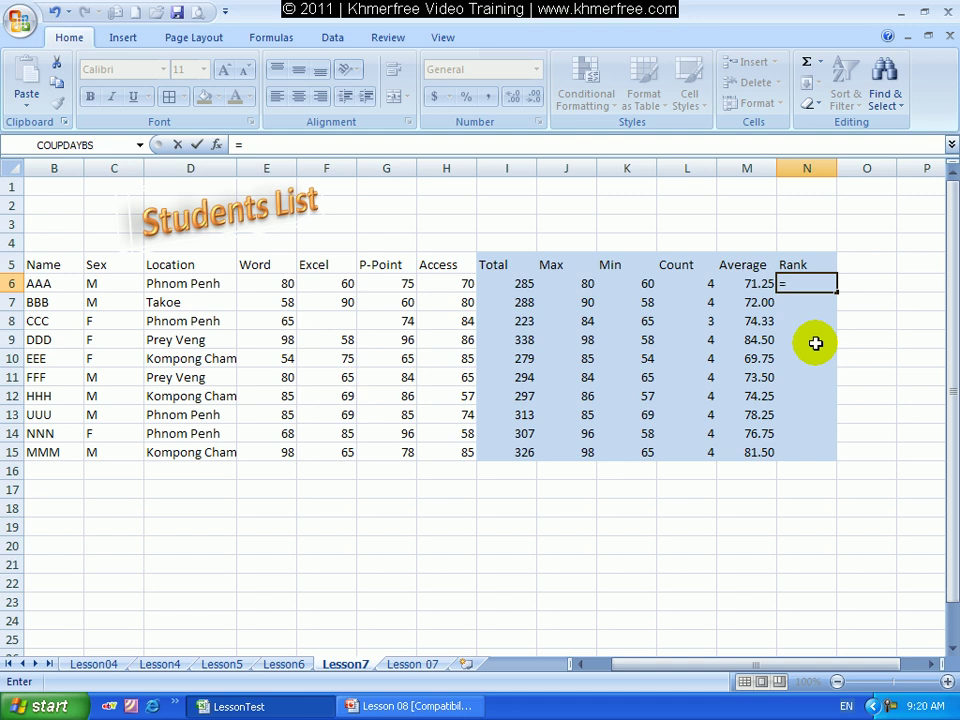
pyautogui.write('ran')
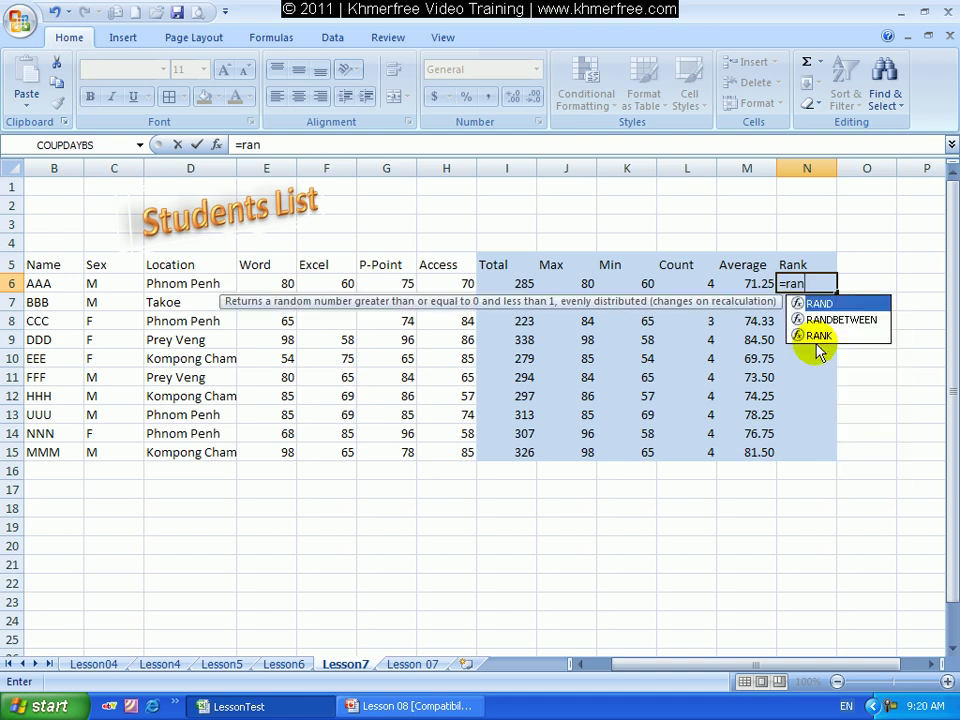
pyautogui.write('k')
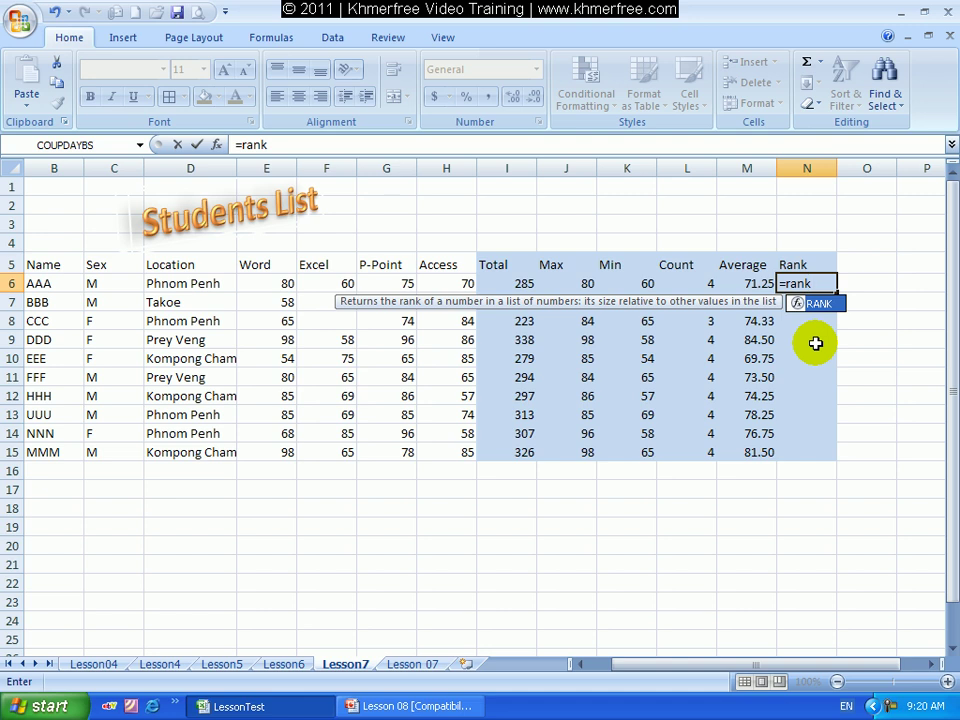
pyautogui.write('(')
pyautogui.click(756, 283)
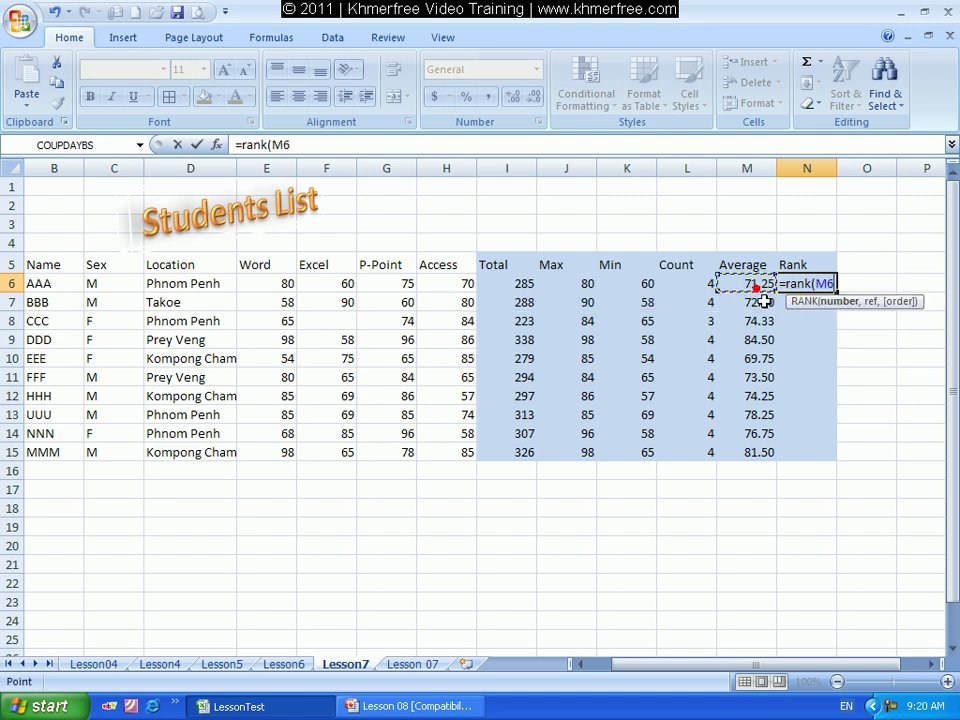
pyautogui.write(',')
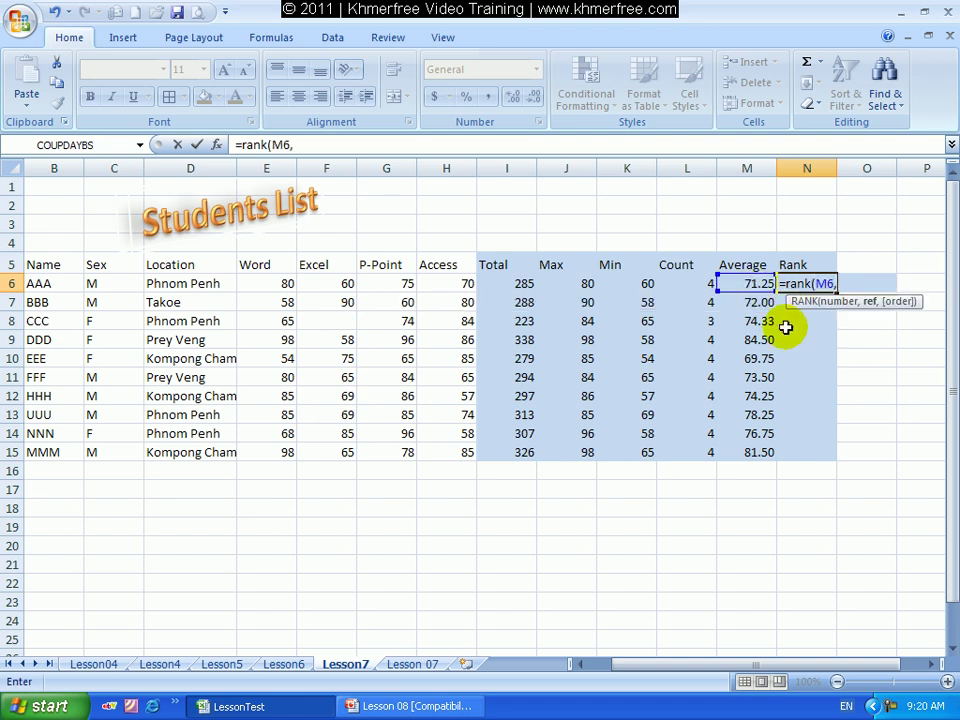
pyautogui.moveTo(754, 280)
pyautogui.mouseDown()
pyautogui.moveTo(740, 451)
pyautogui.moveTo(741, 443)
pyautogui.mouseUp()
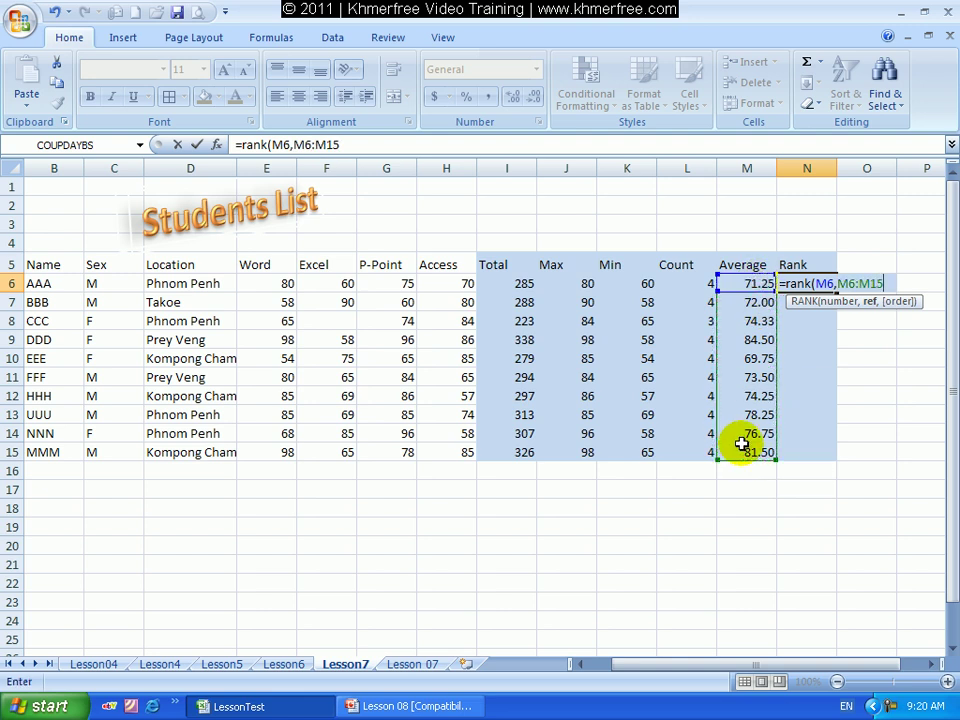
pyautogui.press('Return')
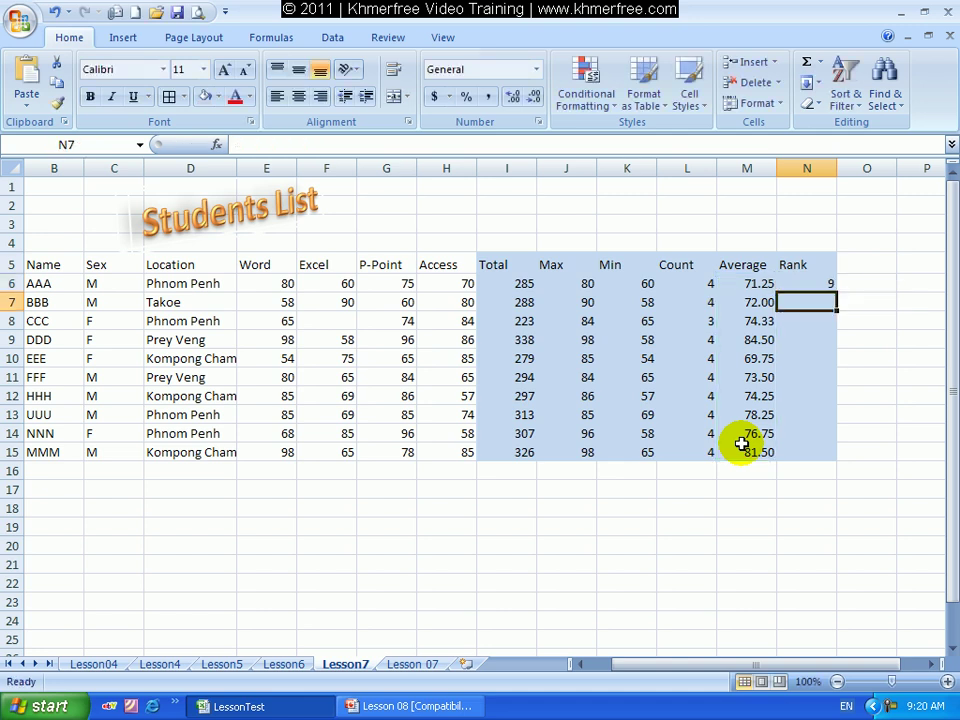
# Step: Reopen N6's RANK formula and re-pick M6:M15 as its ranking range
pyautogui.click(816, 286)
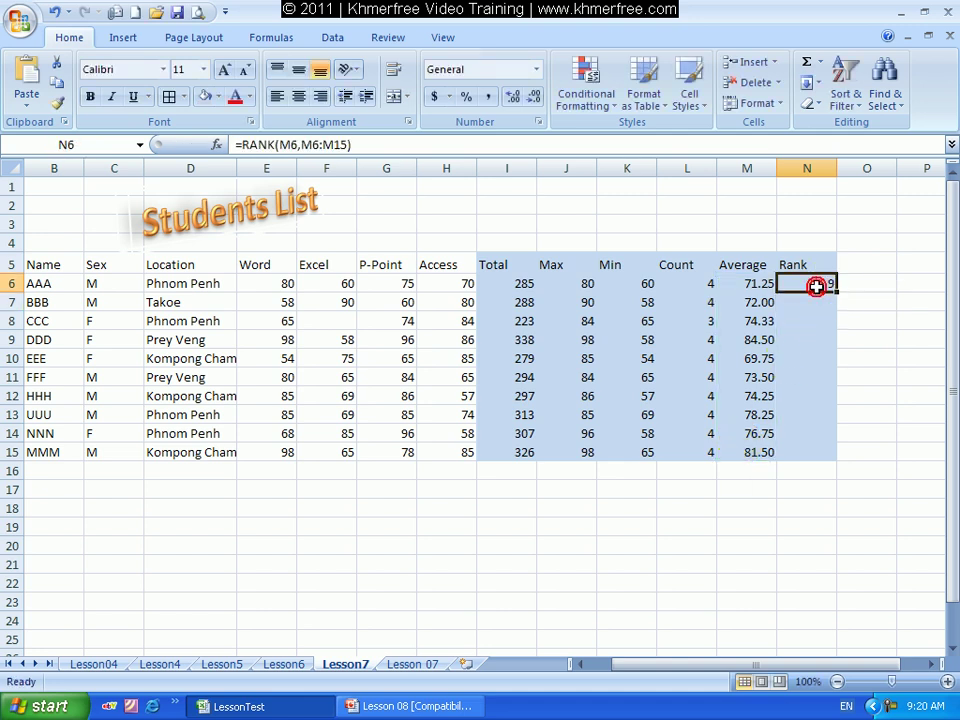
pyautogui.doubleClick(816, 286)
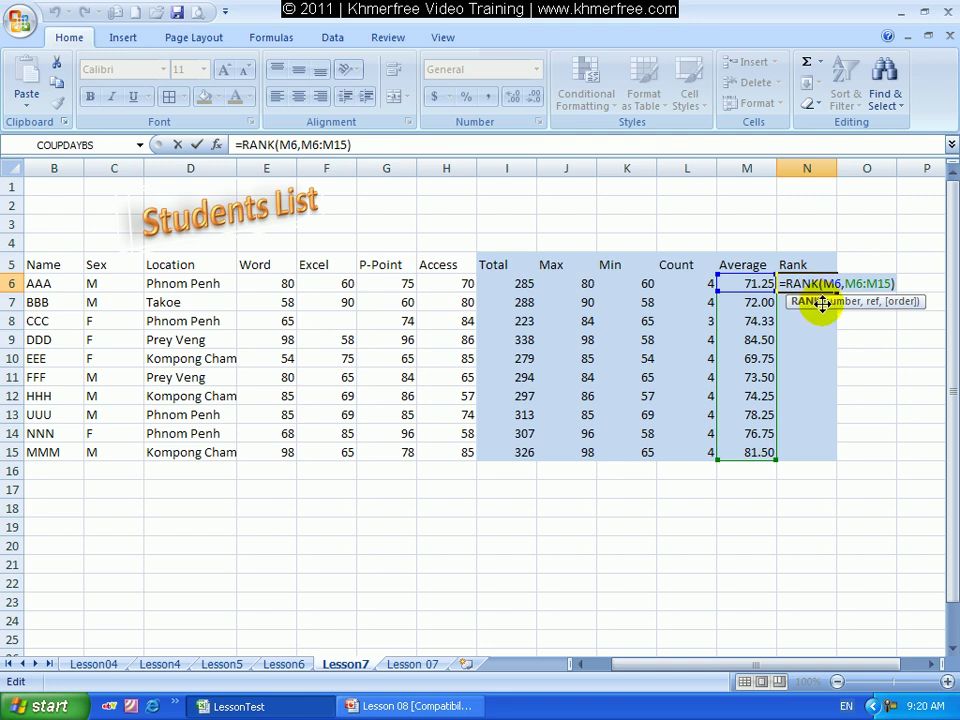
pyautogui.doubleClick(830, 284)
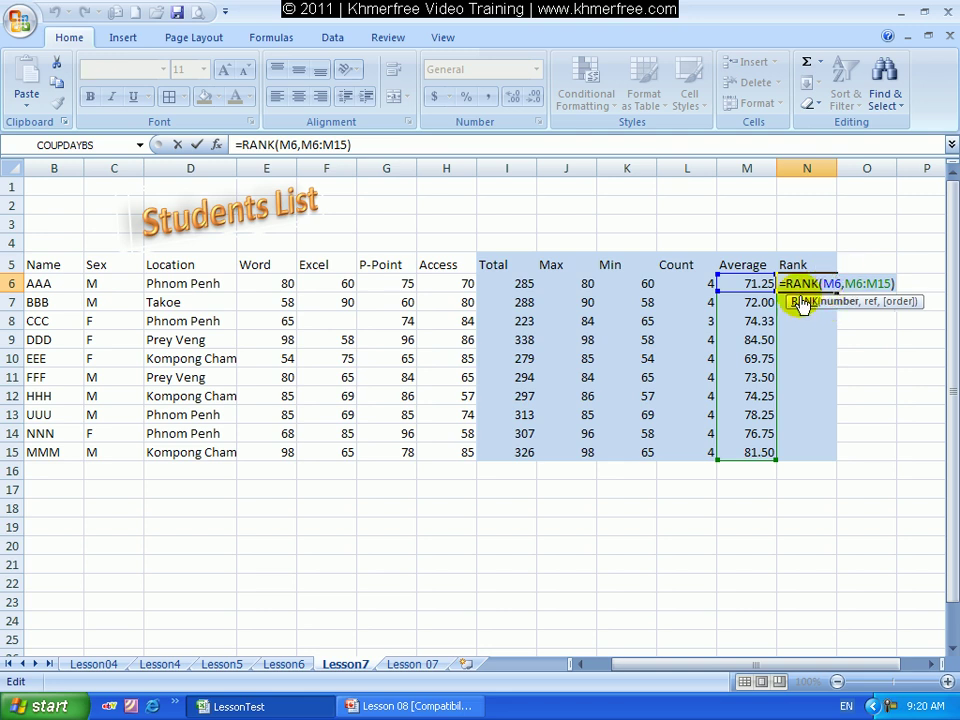
pyautogui.click(760, 288)
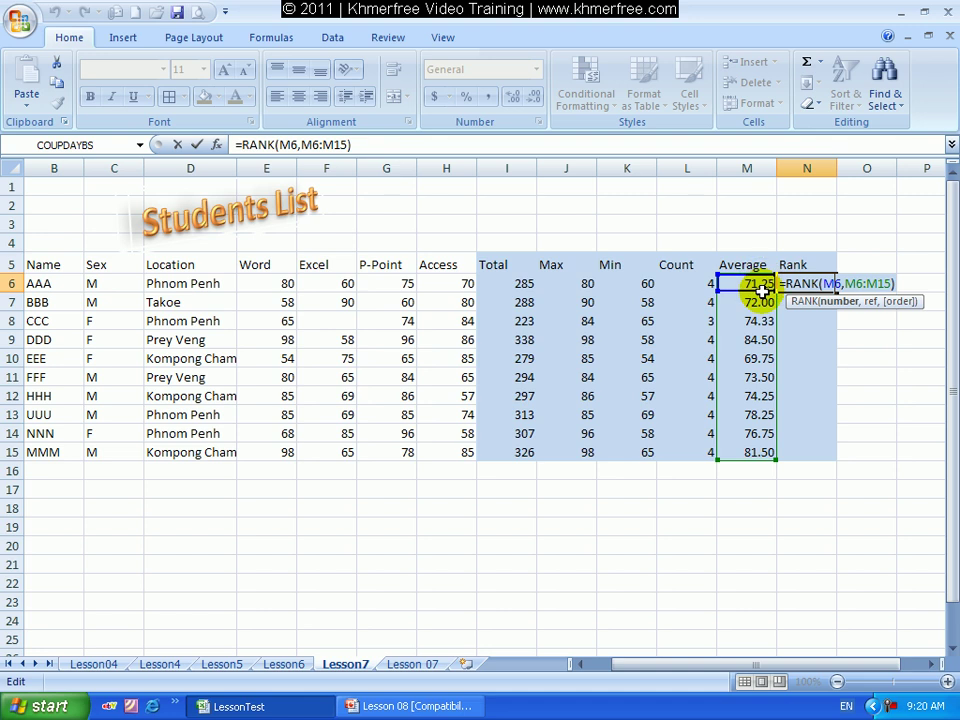
pyautogui.click(845, 281)
pyautogui.moveTo(847, 281); pyautogui.dragTo(889, 283)
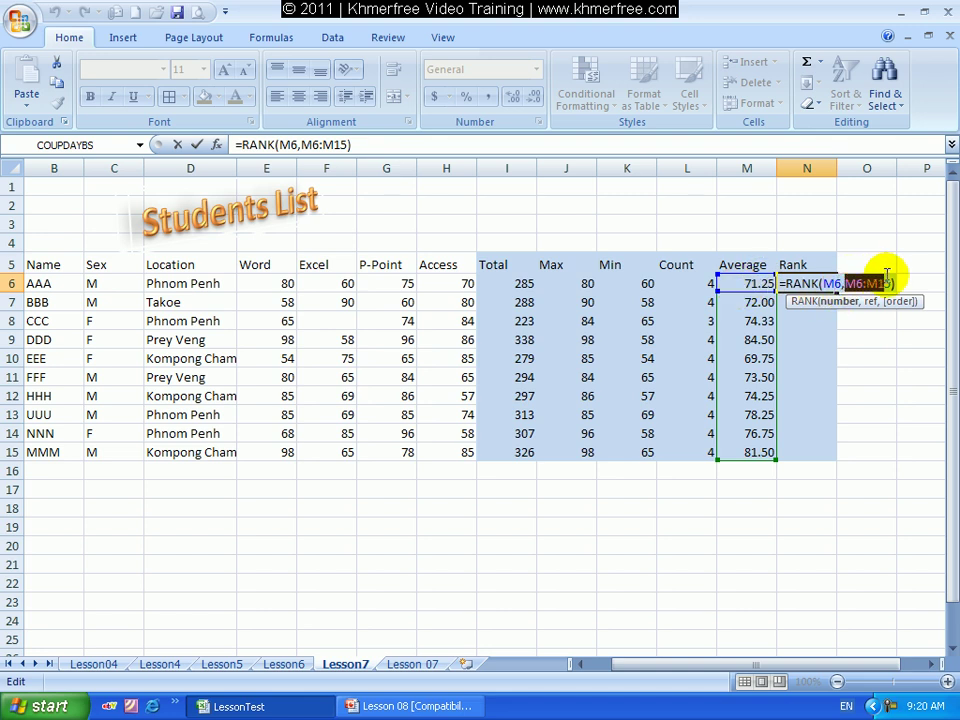
pyautogui.moveTo(735, 281); pyautogui.dragTo(742, 462)
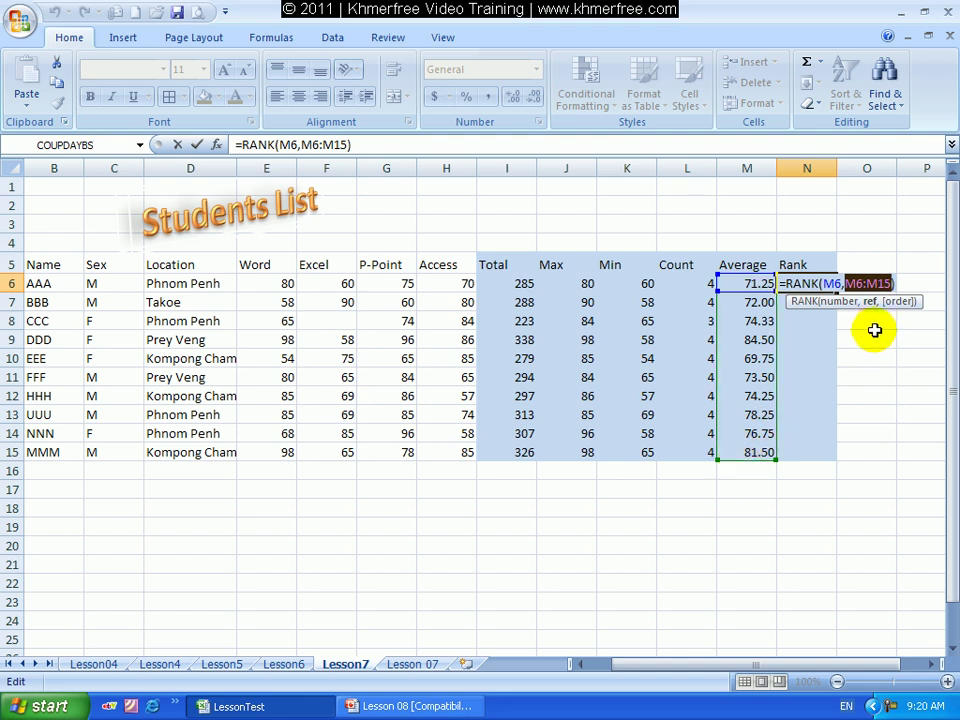
pyautogui.press('Return')
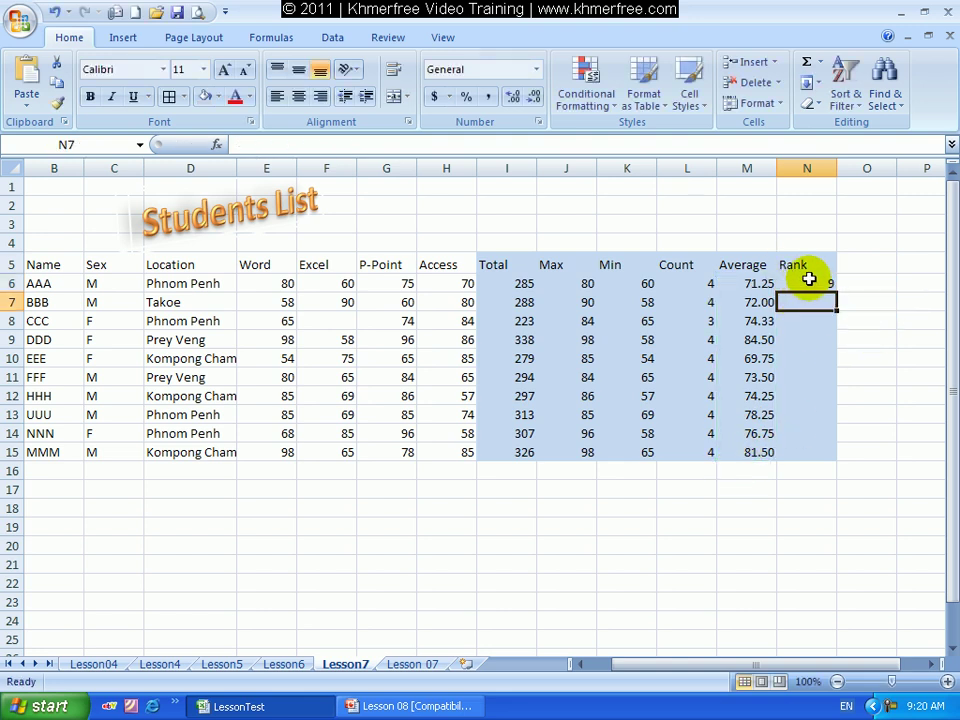
# Step: Fill N6's RANK formula down to N15
pyautogui.click(825, 284)
pyautogui.moveTo(836, 293); pyautogui.dragTo(832, 460)
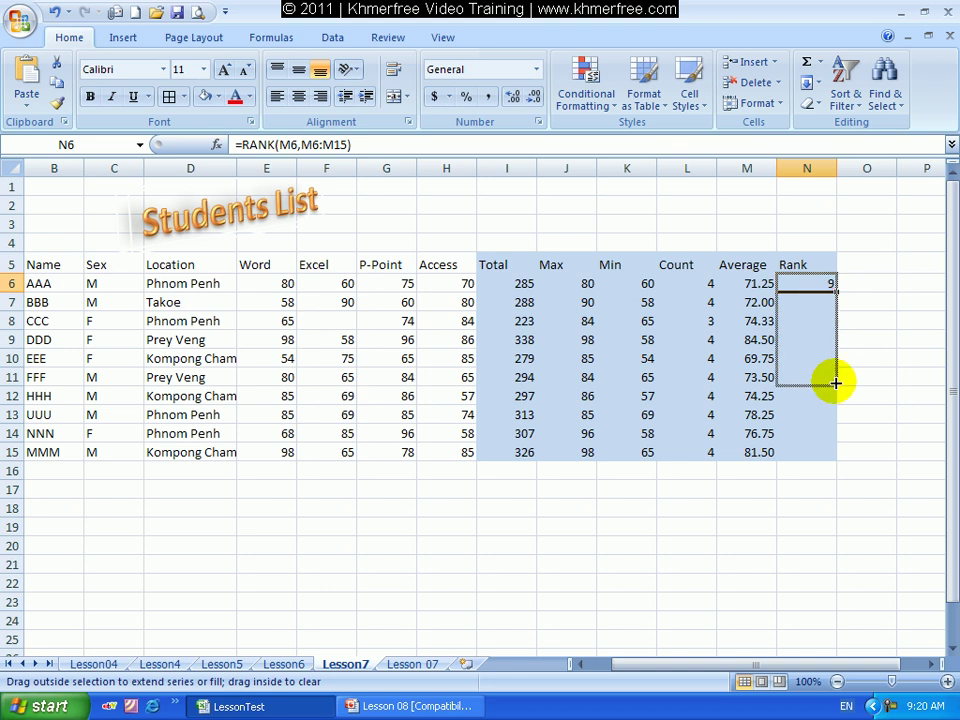
pyautogui.click(810, 488)
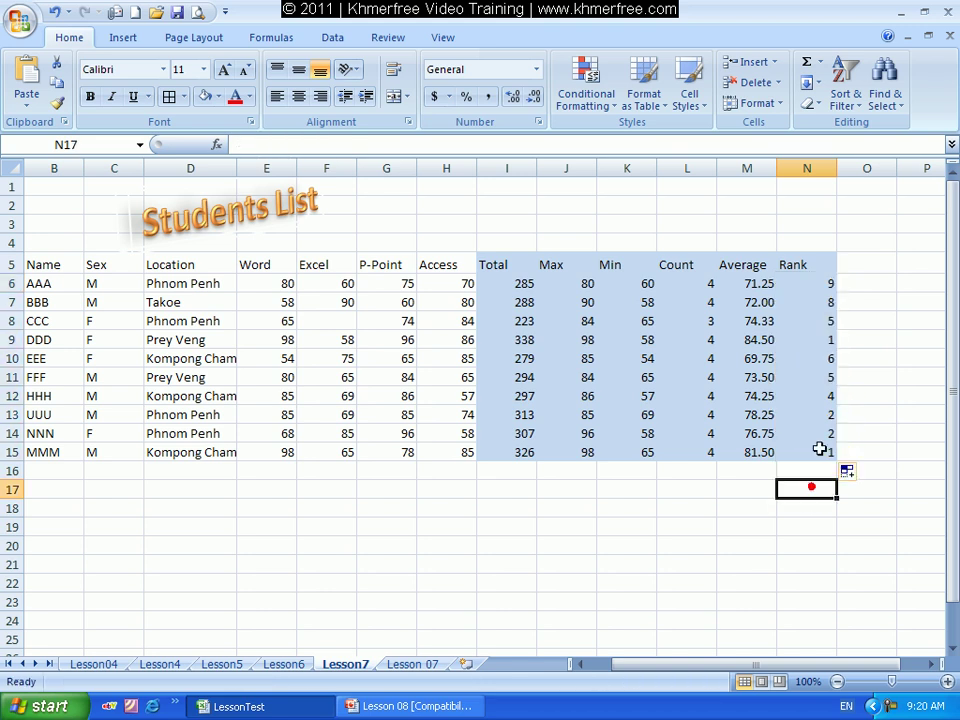
# Step: Inspect N7 and N15 to see the range shift to M7:M16 and M15:M24
pyautogui.doubleClick(824, 302)
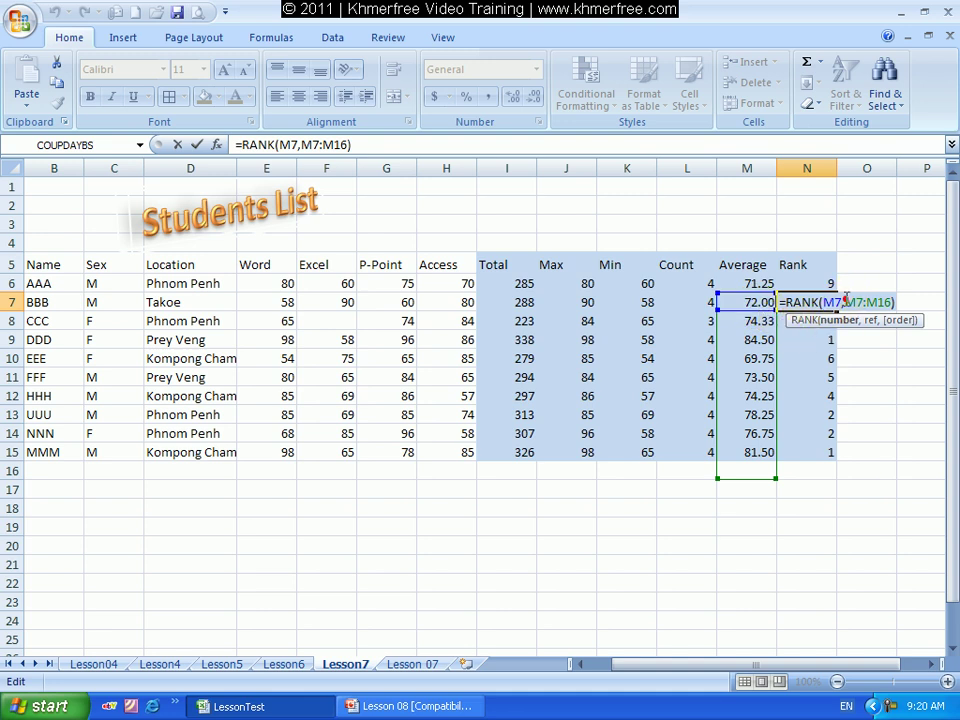
pyautogui.moveTo(845, 301); pyautogui.dragTo(889, 301)
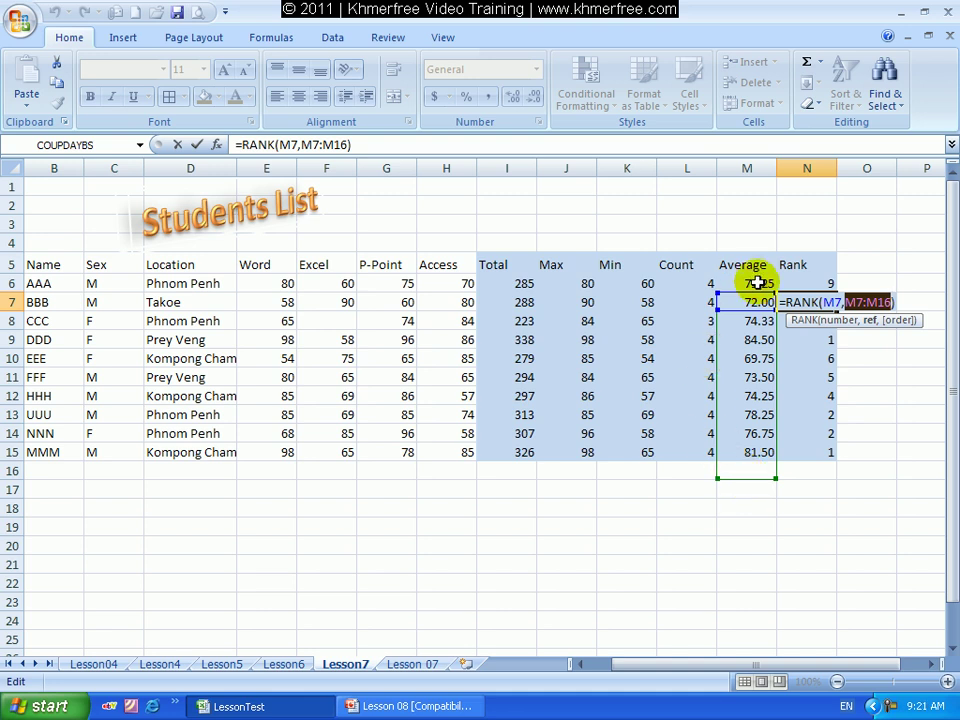
pyautogui.press('Return')
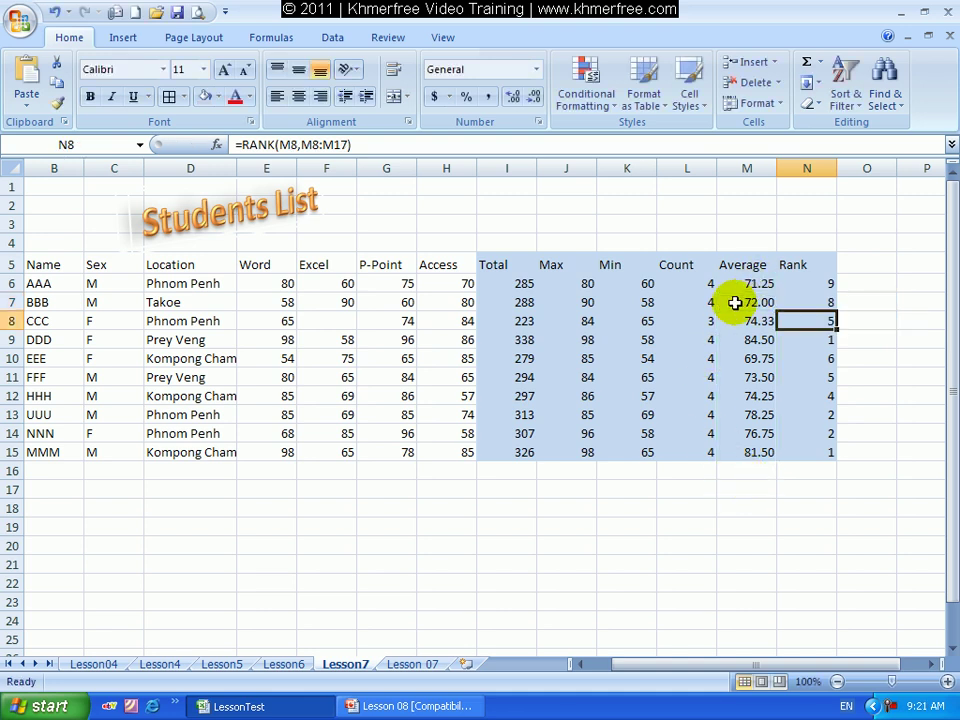
pyautogui.click(815, 450)
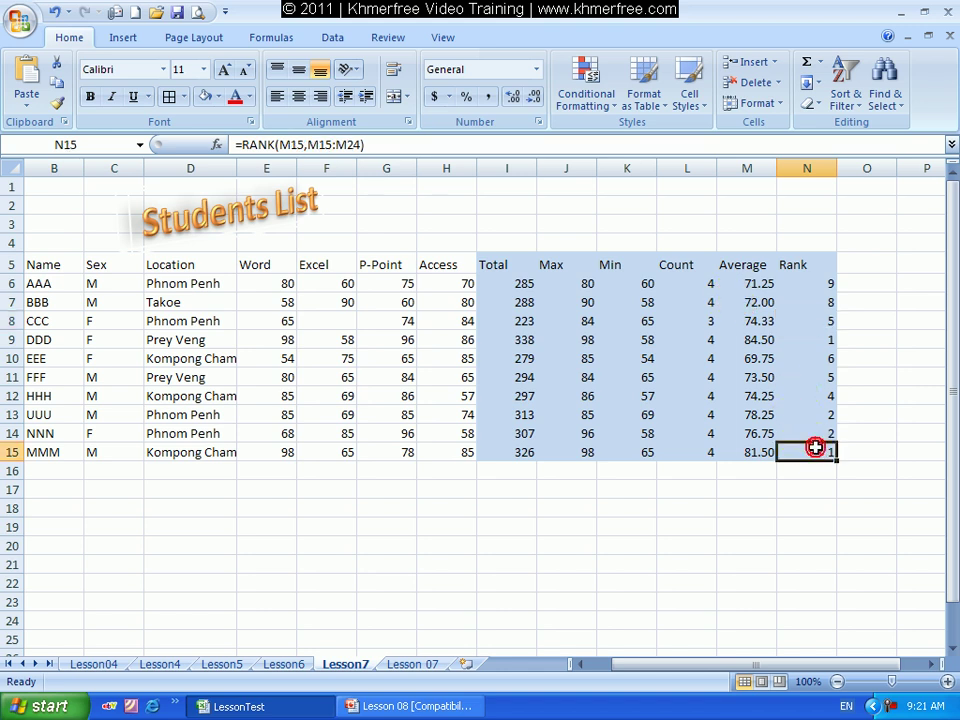
pyautogui.doubleClick(815, 450)
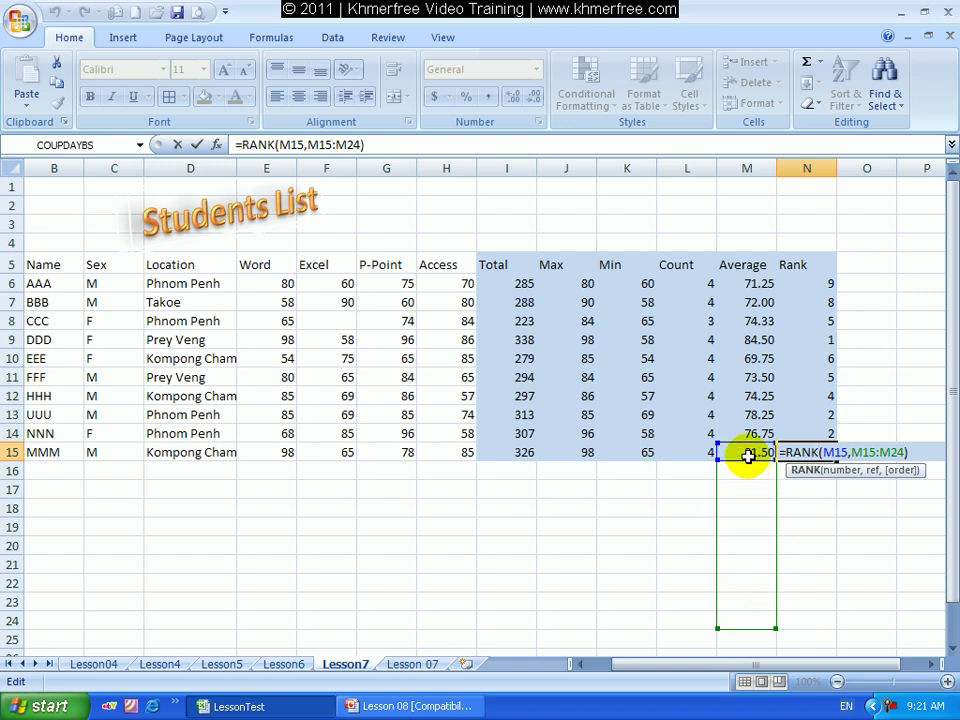
pyautogui.press('Return')
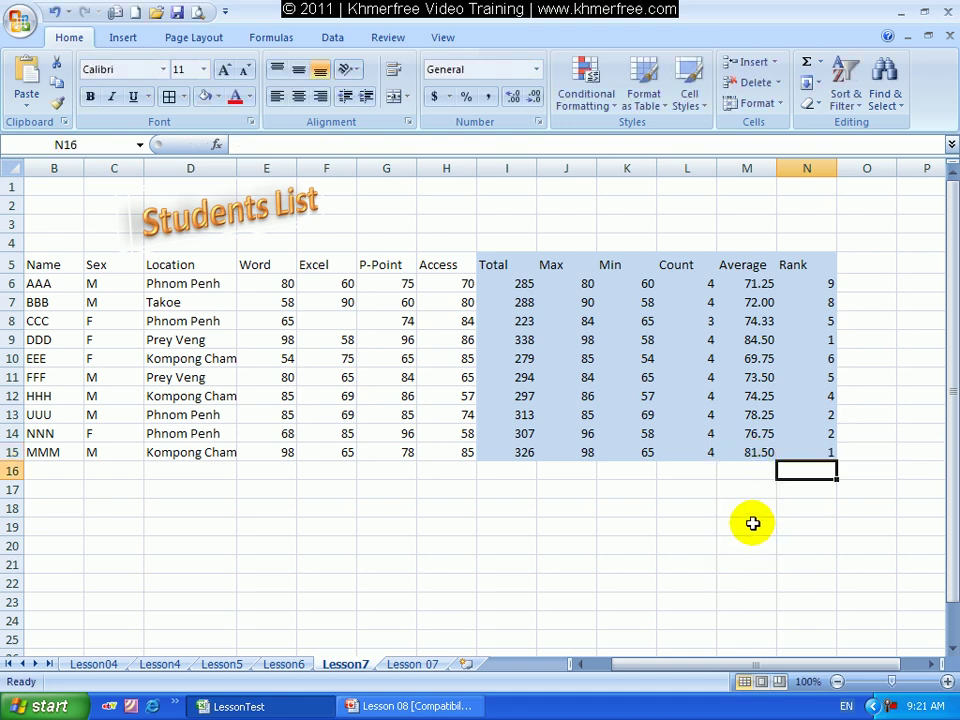
pyautogui.click(815, 452)
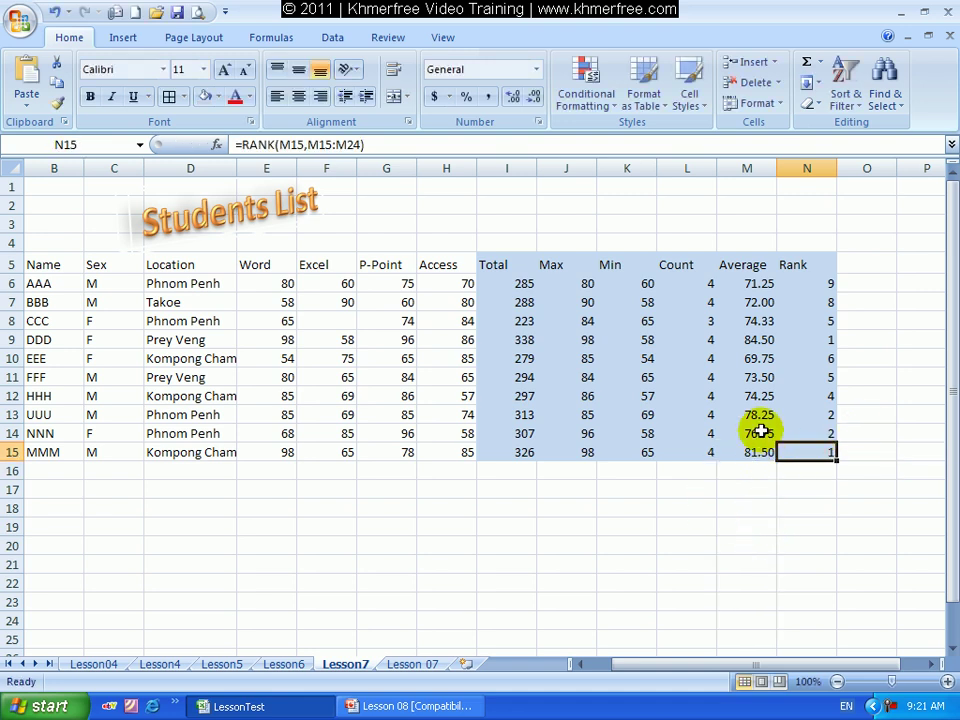
# Step: Clear N6:N15 and re-enter N6 as =RANK(M6,$M$6:$M$15) with an absolute range
pyautogui.moveTo(806, 280); pyautogui.dragTo(819, 447)
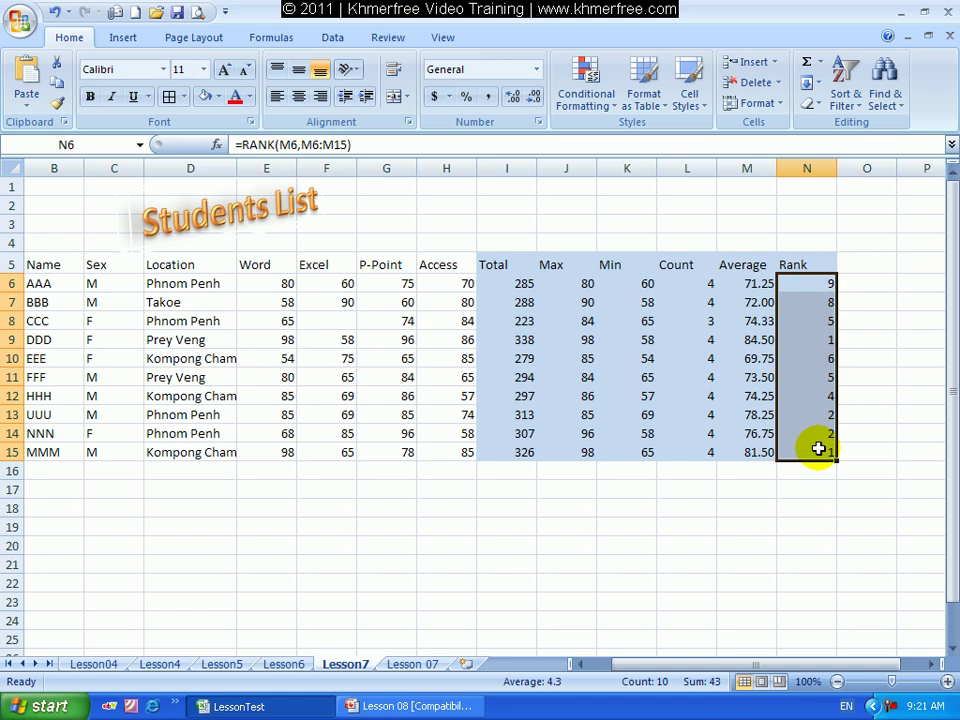
pyautogui.press('Delete')
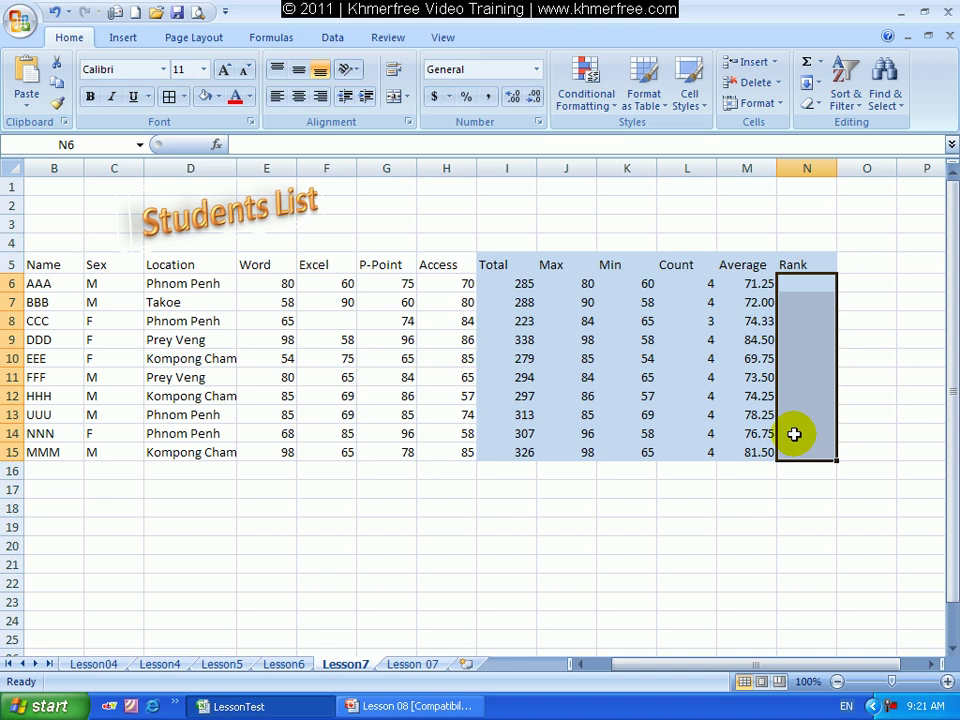
pyautogui.click(815, 281)
pyautogui.write('=ran')
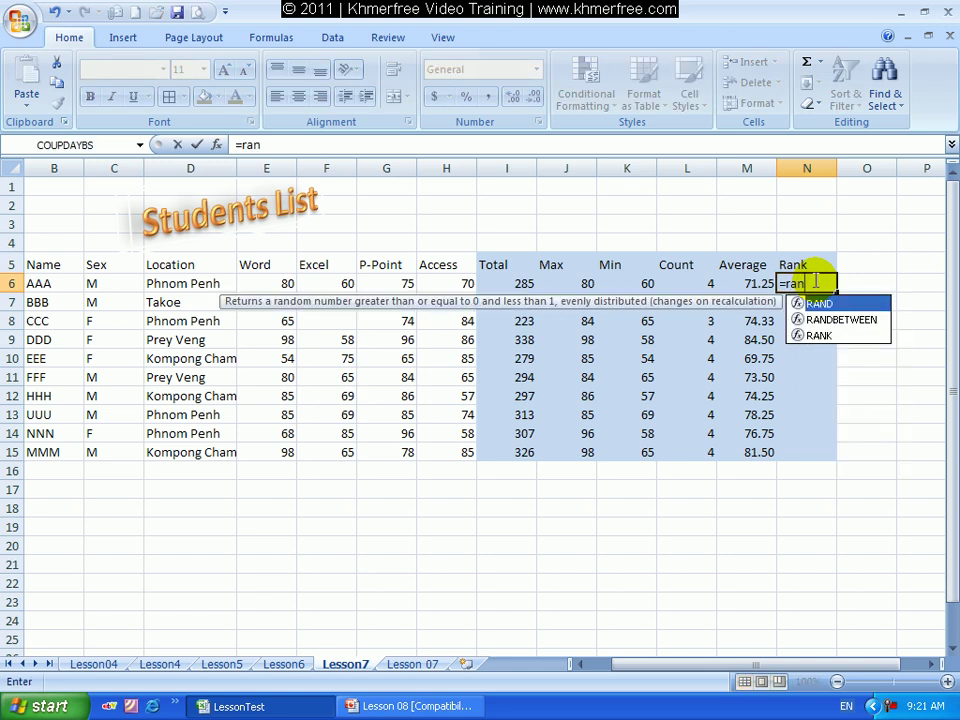
pyautogui.write('k(')
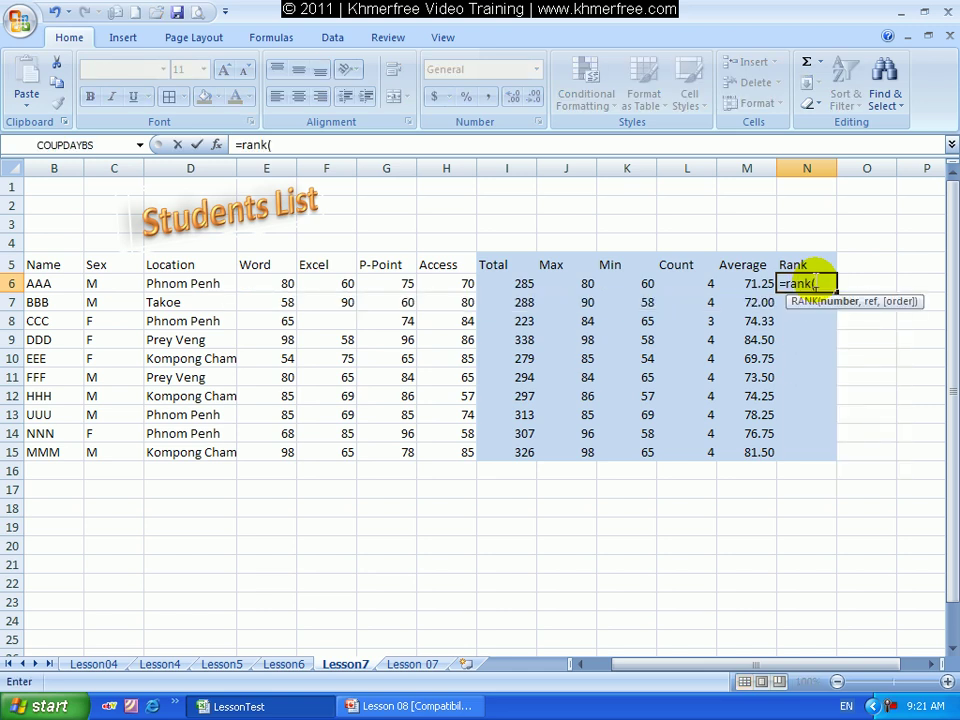
pyautogui.click(753, 285)
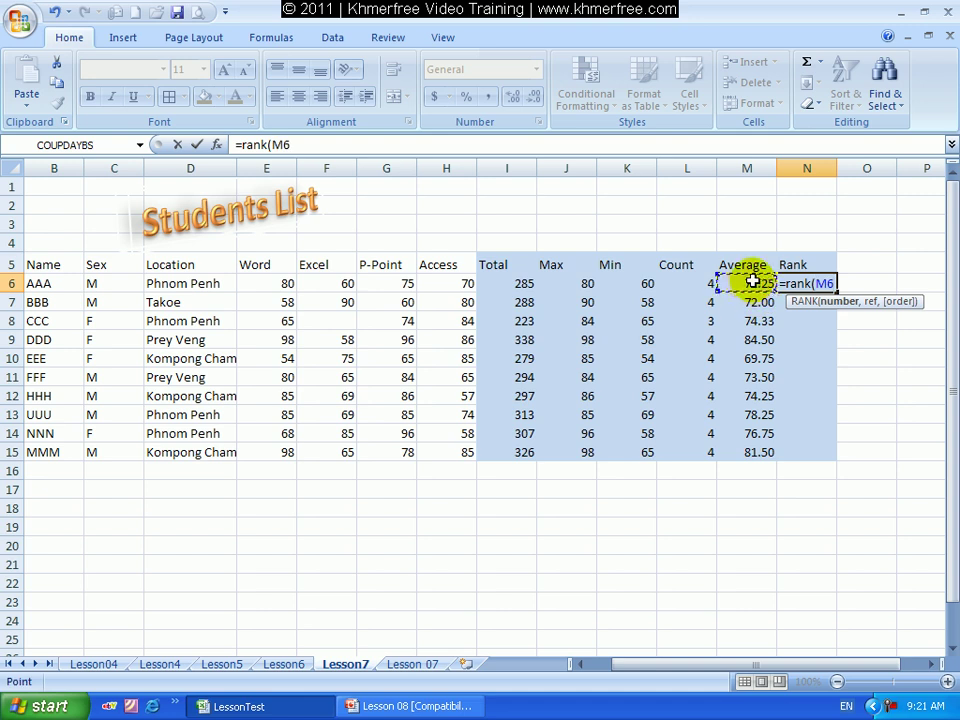
pyautogui.write(',')
pyautogui.moveTo(752, 283)
pyautogui.mouseDown()
pyautogui.moveTo(760, 397)
pyautogui.moveTo(748, 450)
pyautogui.mouseUp()
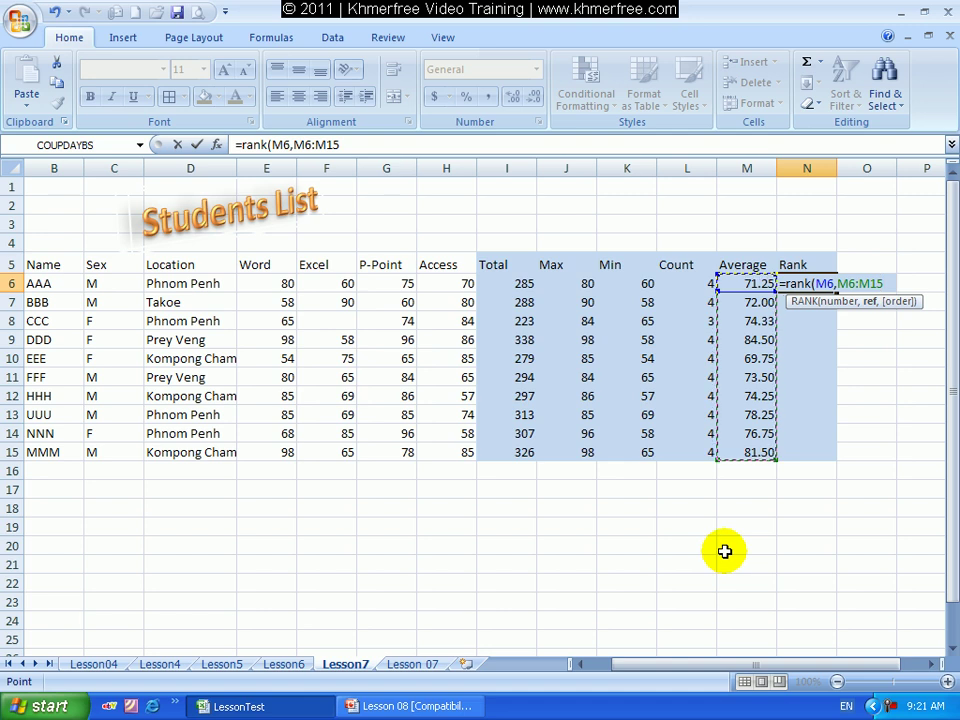
pyautogui.press('F4')
pyautogui.press('Return')
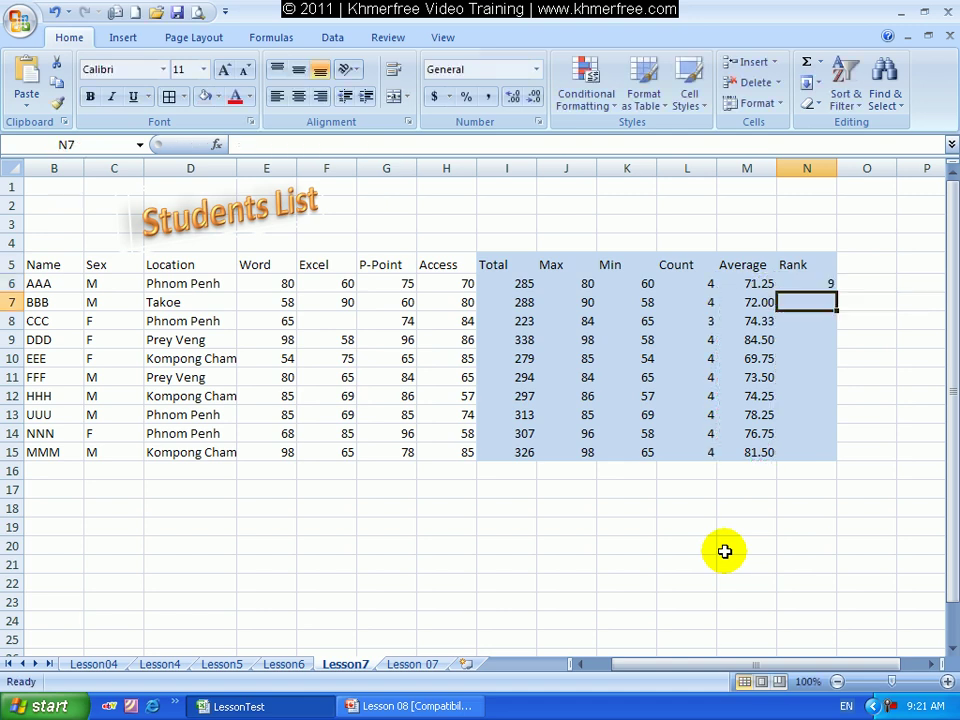
# Step: Fill the absolute RANK formula down to N15 and verify N15 and N11 keep $M$6:$M$15
pyautogui.click(828, 272)
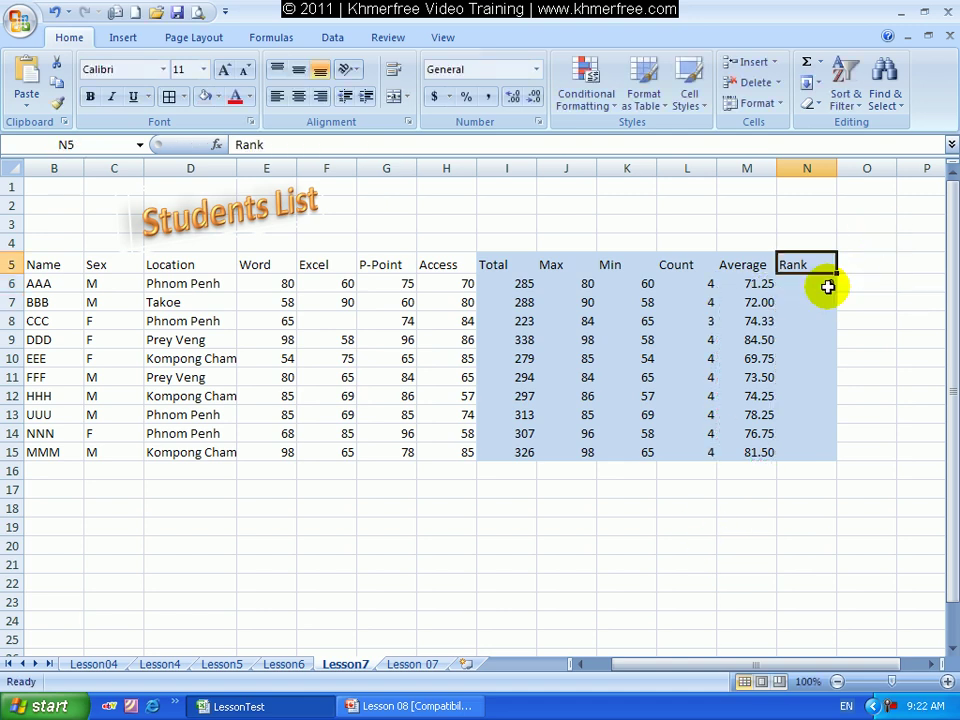
pyautogui.click(829, 287)
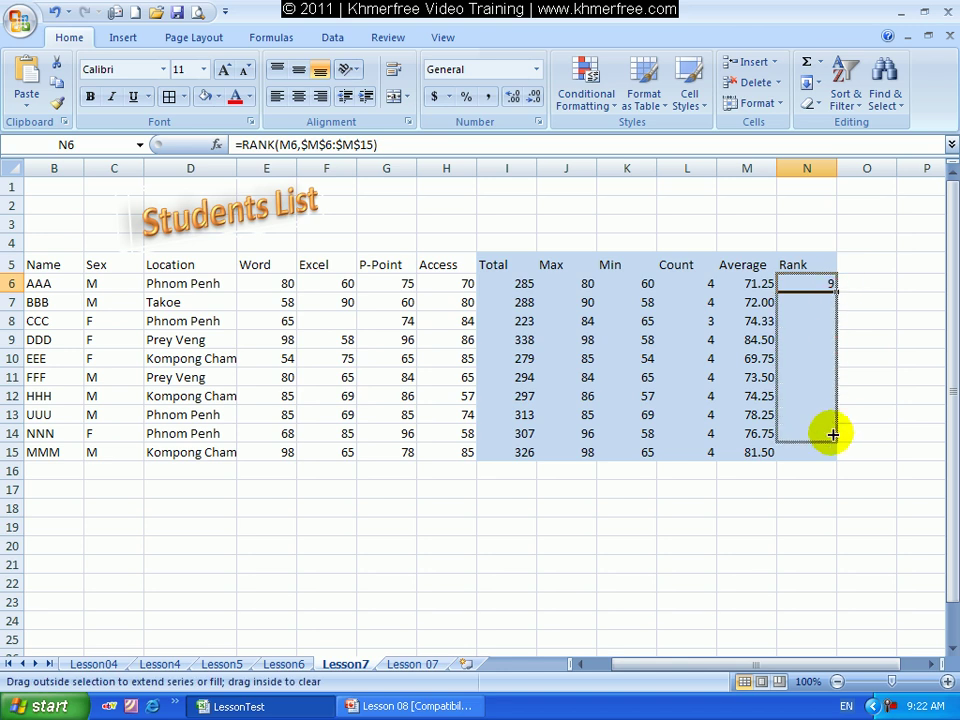
pyautogui.moveTo(837, 292); pyautogui.dragTo(826, 455)
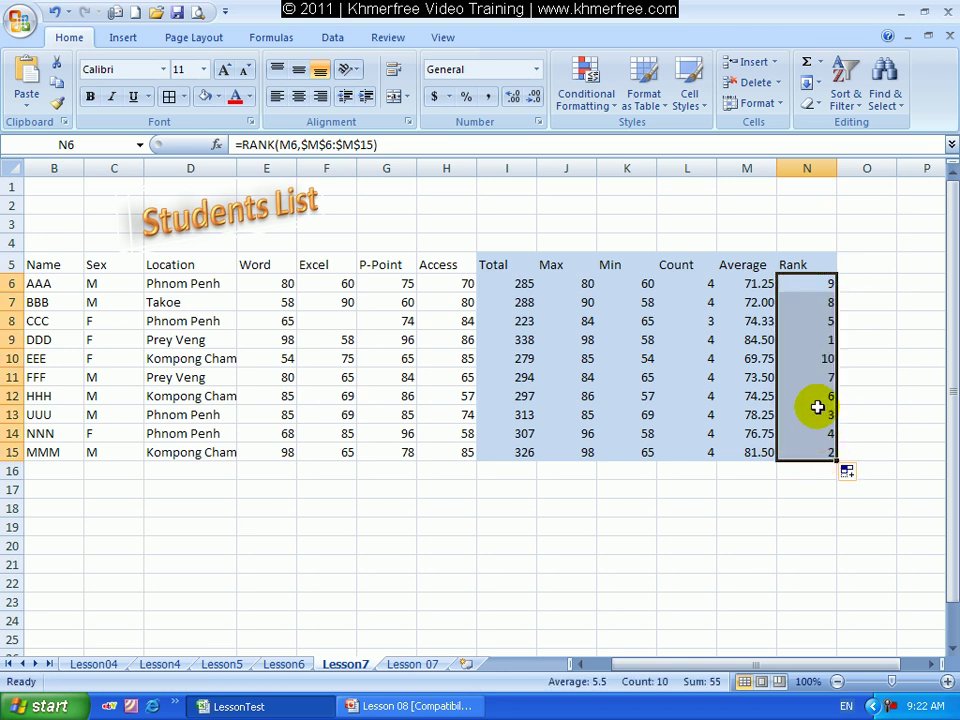
pyautogui.click(824, 452)
pyautogui.doubleClick(824, 452)
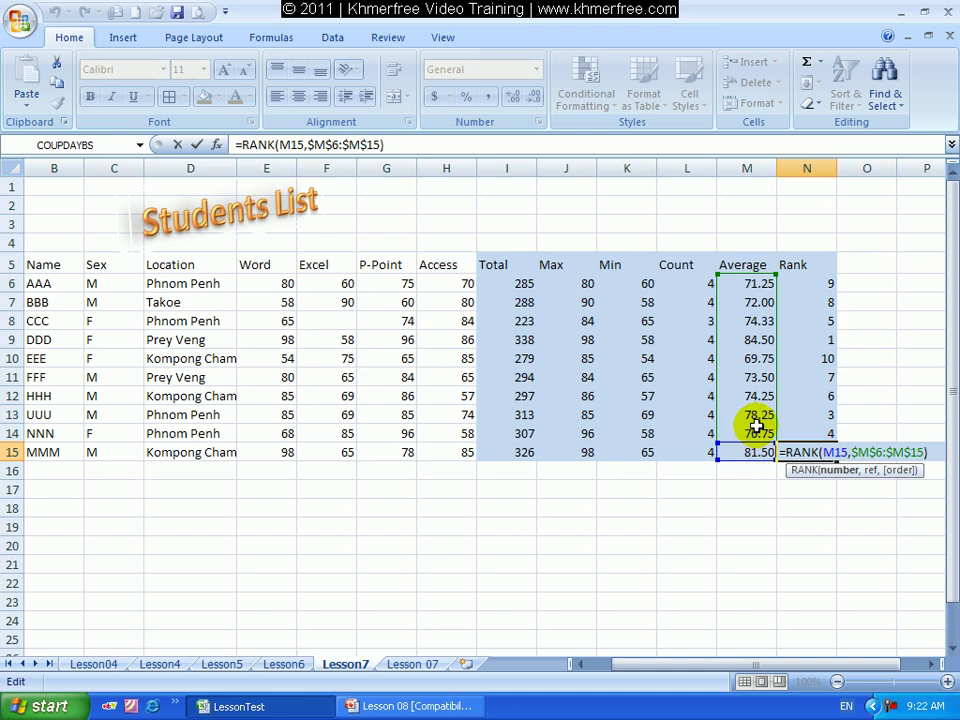
pyautogui.press('Return')
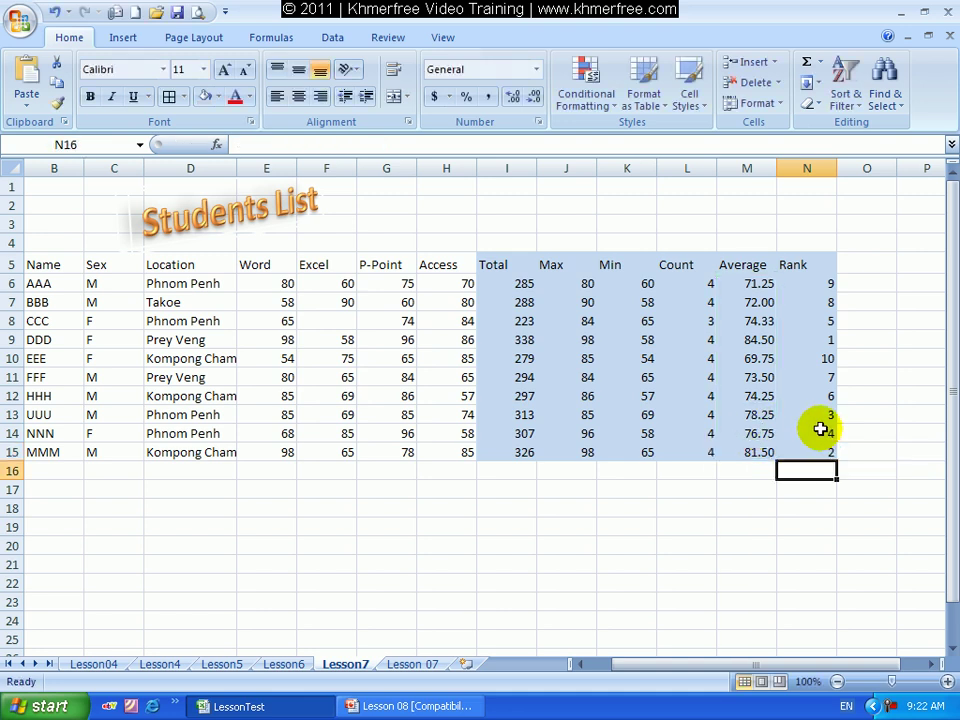
pyautogui.doubleClick(821, 377)
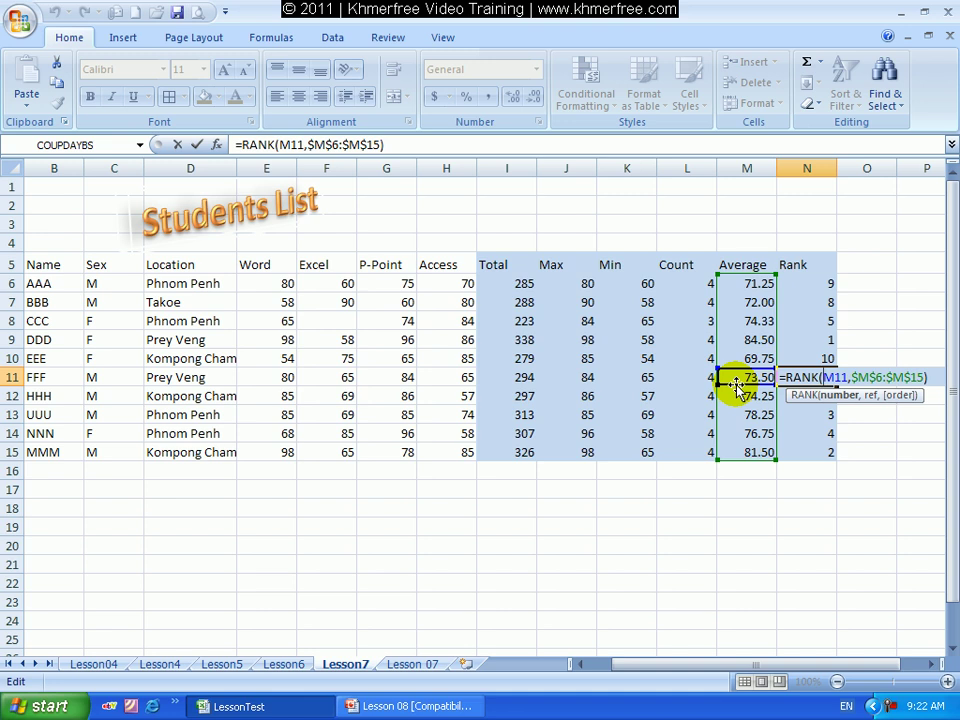
pyautogui.press('Return')
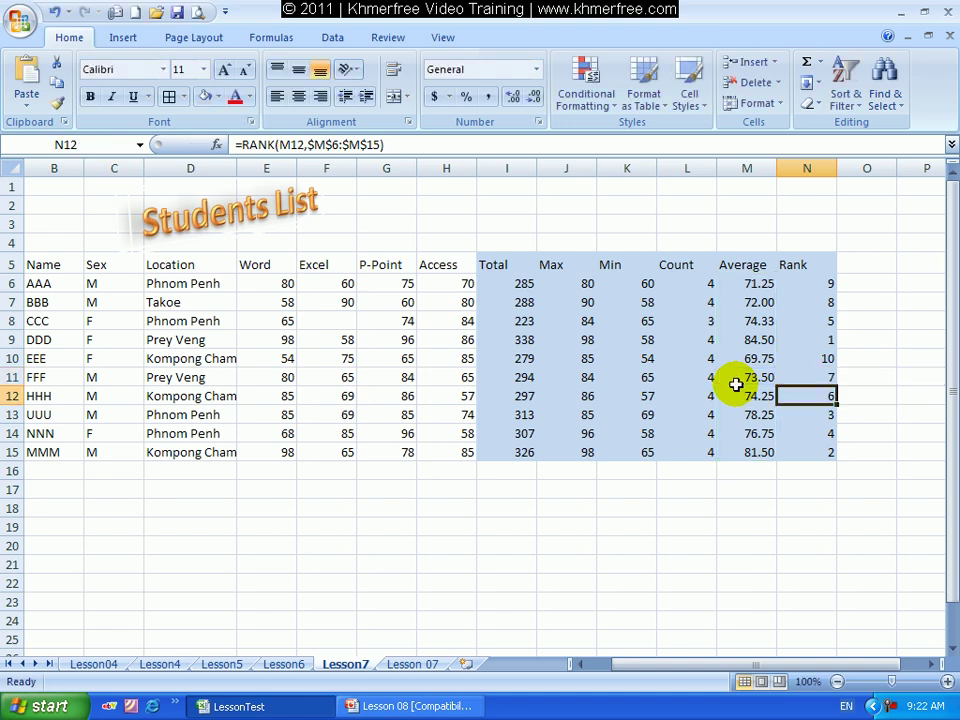
pyautogui.moveTo(813, 284); pyautogui.dragTo(812, 450)
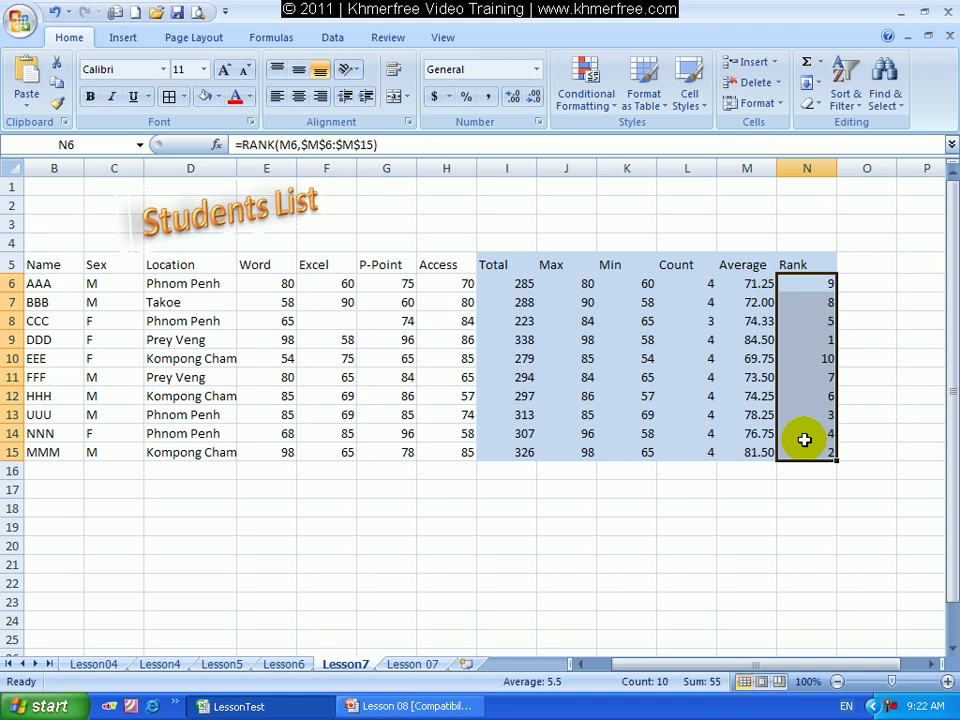
pyautogui.click(420, 665)
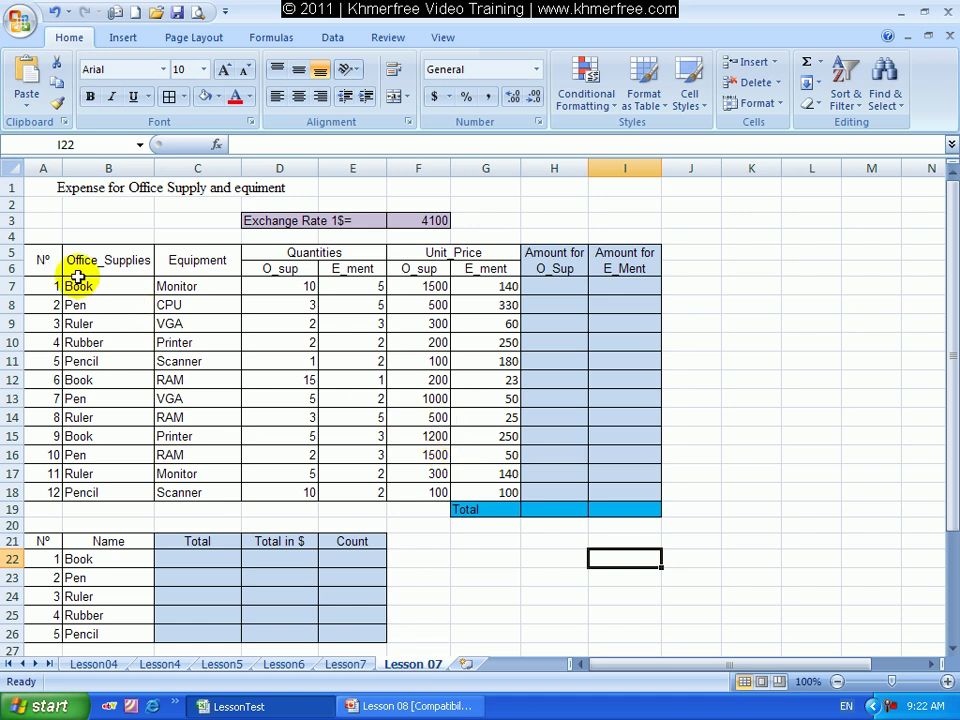
pyautogui.moveTo(49, 259)
pyautogui.mouseDown()
pyautogui.moveTo(125, 368)
pyautogui.moveTo(474, 498)
pyautogui.moveTo(465, 503)
pyautogui.mouseUp()
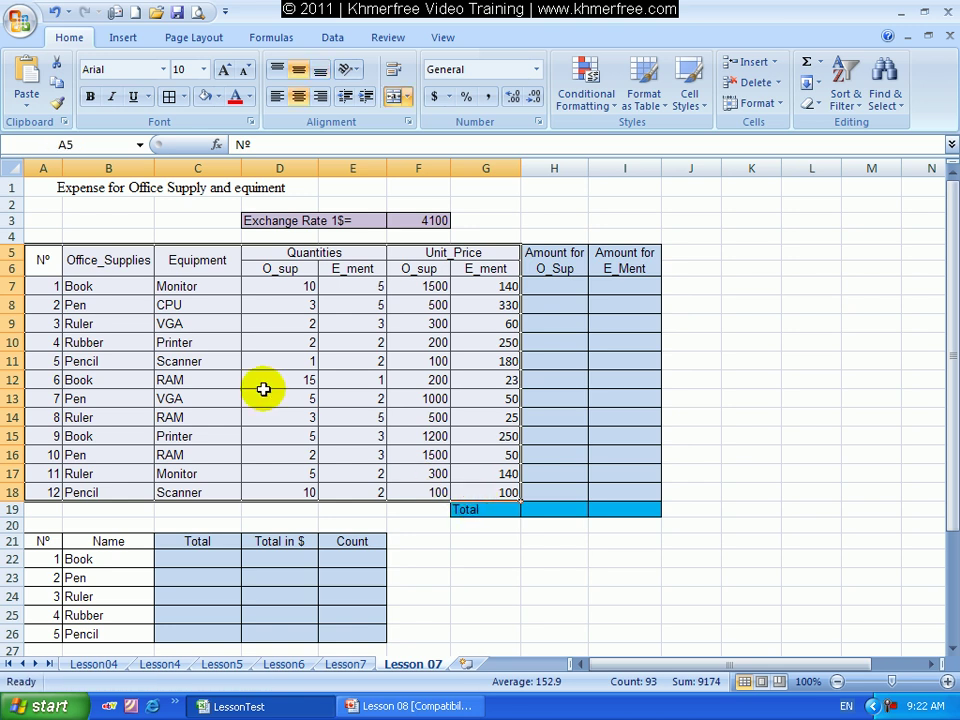
pyautogui.click(394, 378)
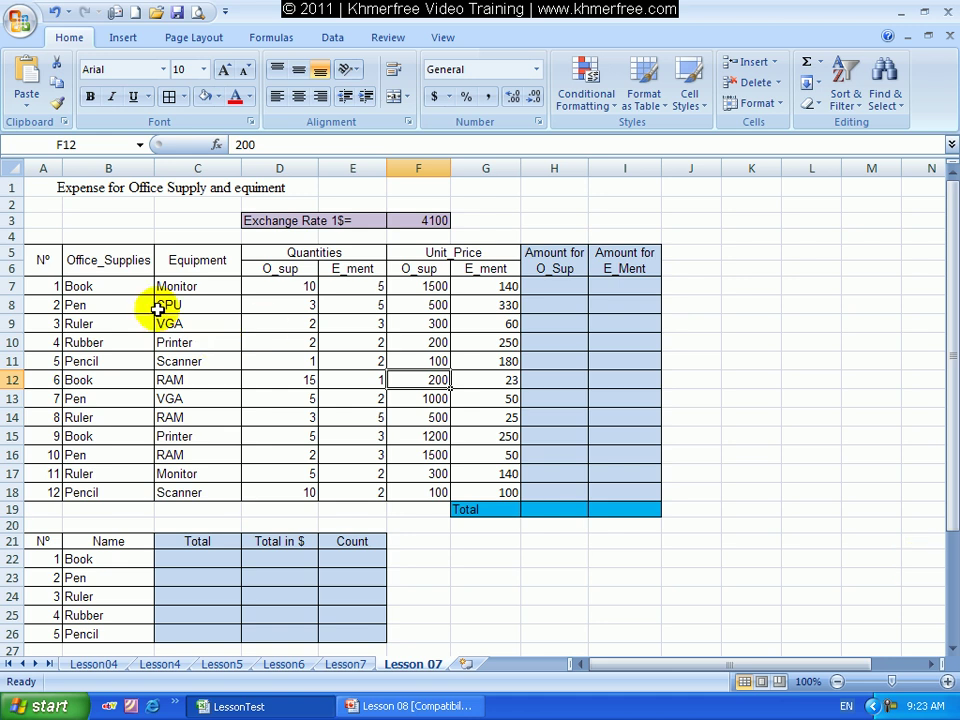
pyautogui.click(575, 258)
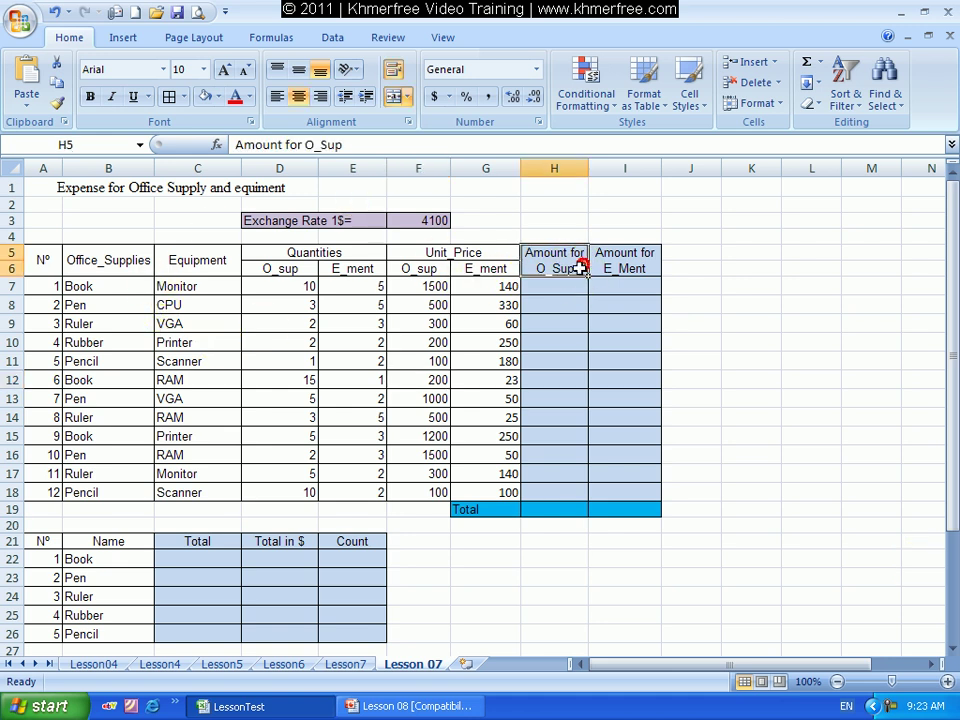
pyautogui.click(576, 285)
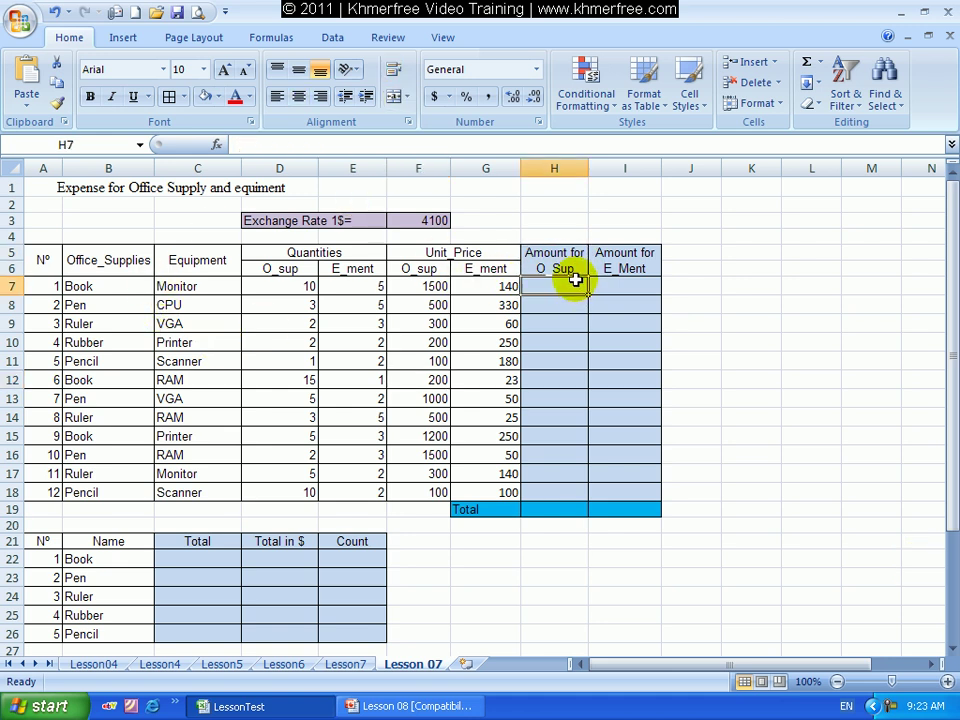
pyautogui.click(640, 258)
pyautogui.click(636, 283)
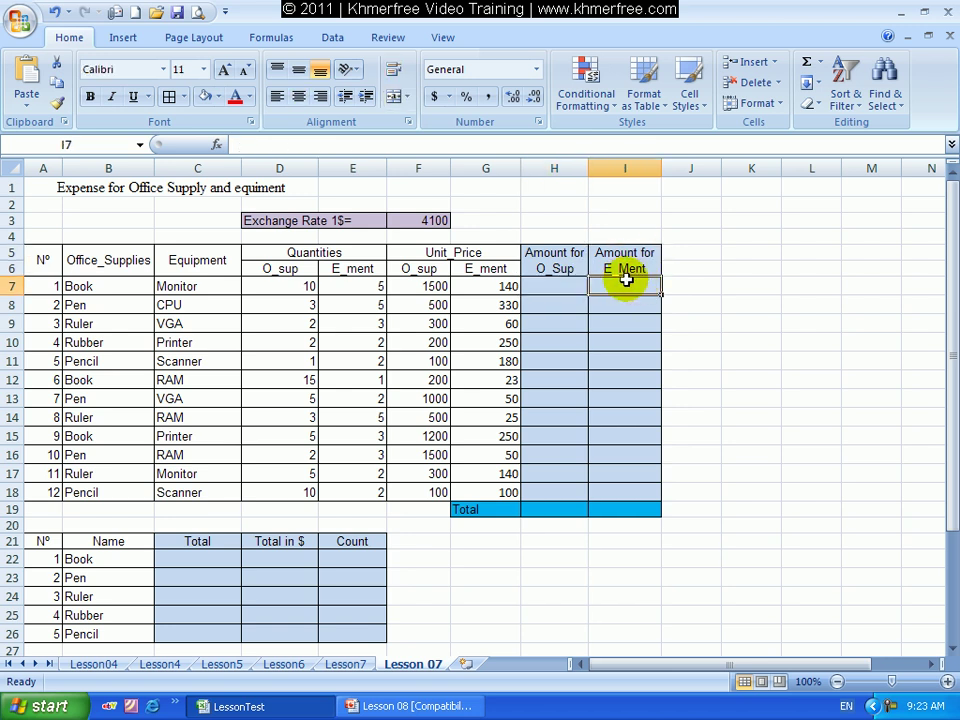
pyautogui.click(72, 263)
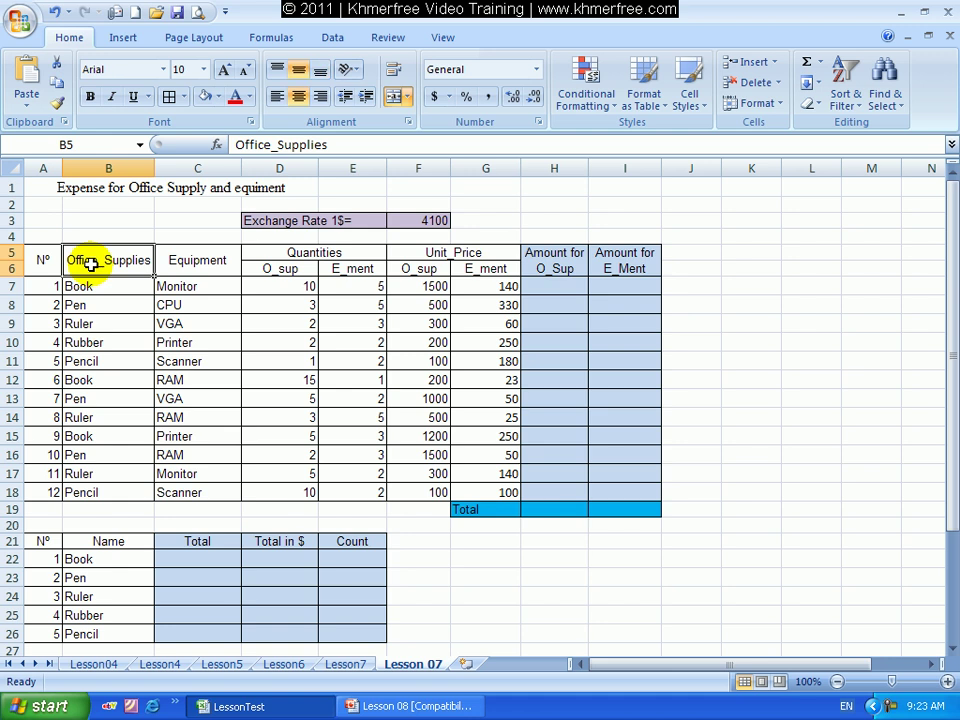
pyautogui.click(92, 286)
pyautogui.click(88, 305)
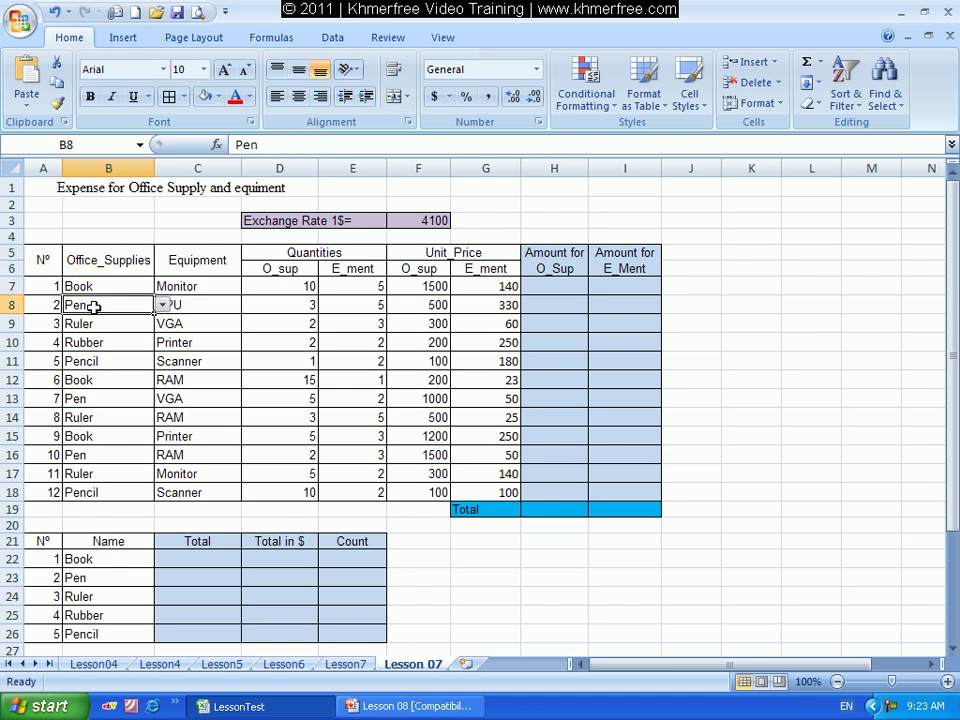
pyautogui.click(111, 492)
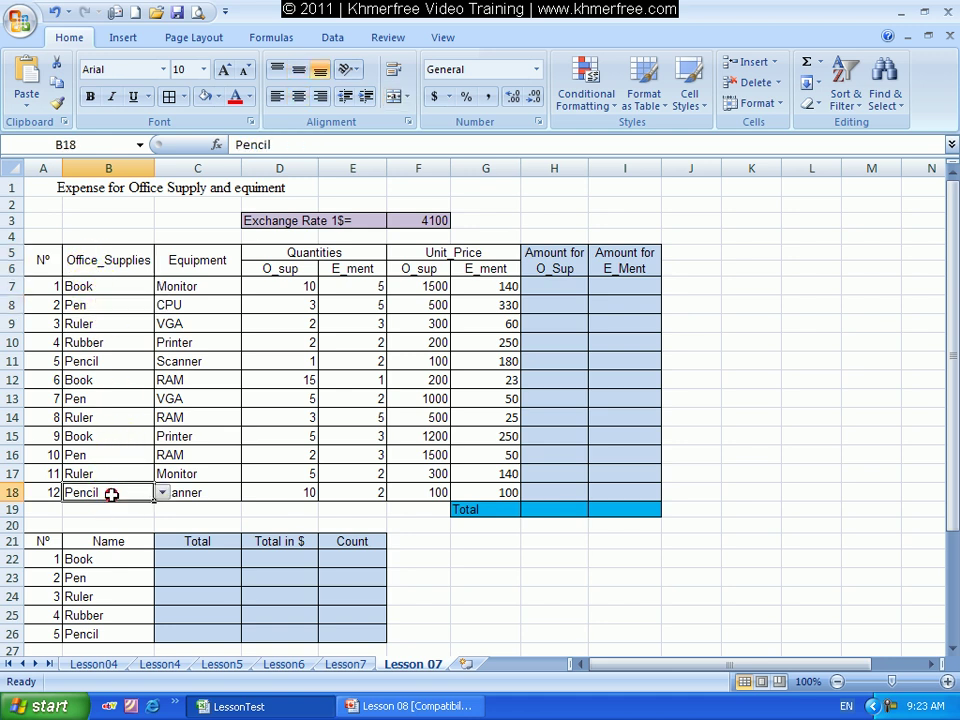
pyautogui.click(198, 261)
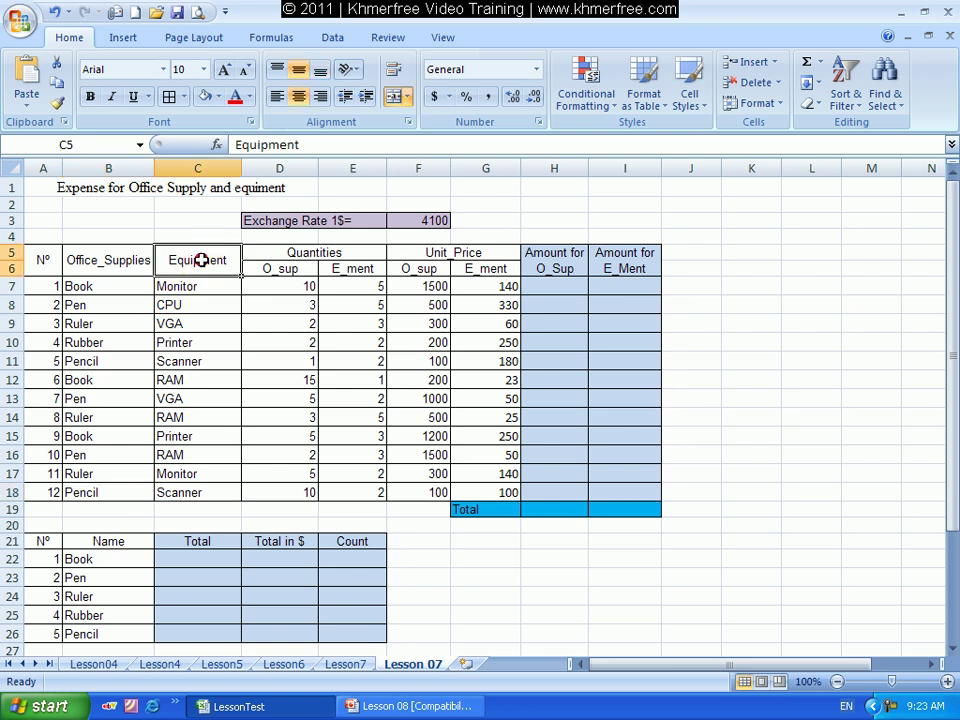
pyautogui.click(197, 290)
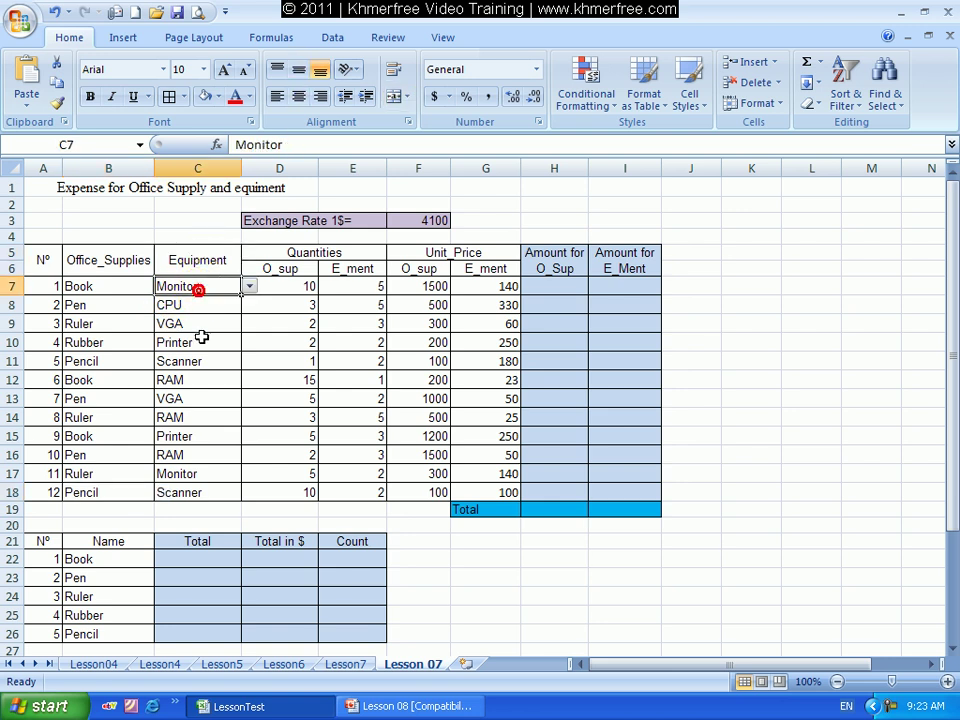
pyautogui.click(200, 494)
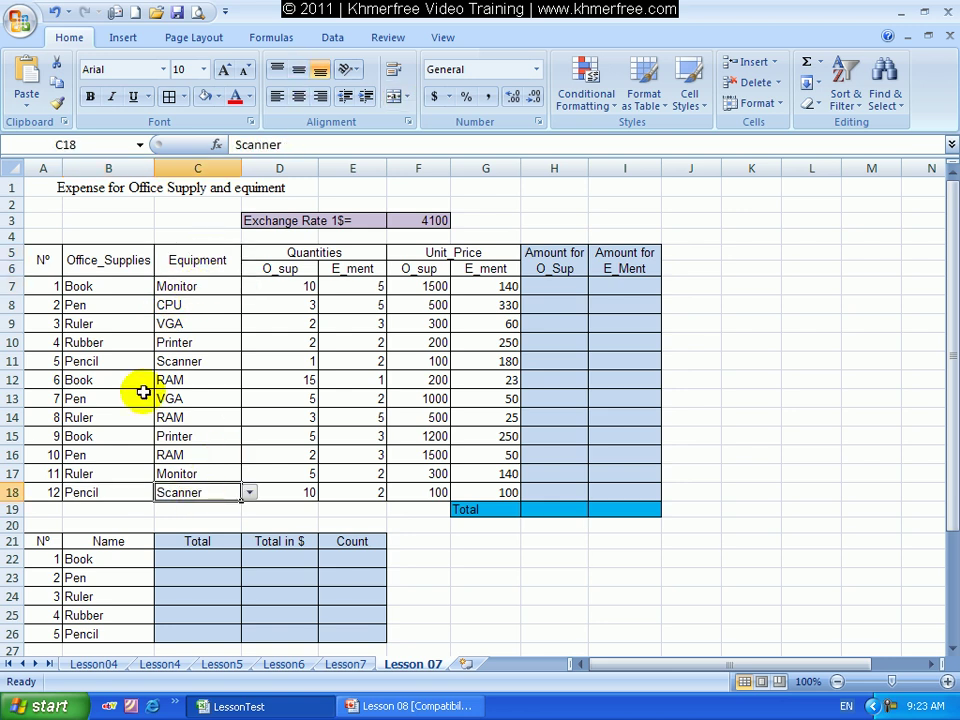
pyautogui.moveTo(123, 261); pyautogui.dragTo(124, 490)
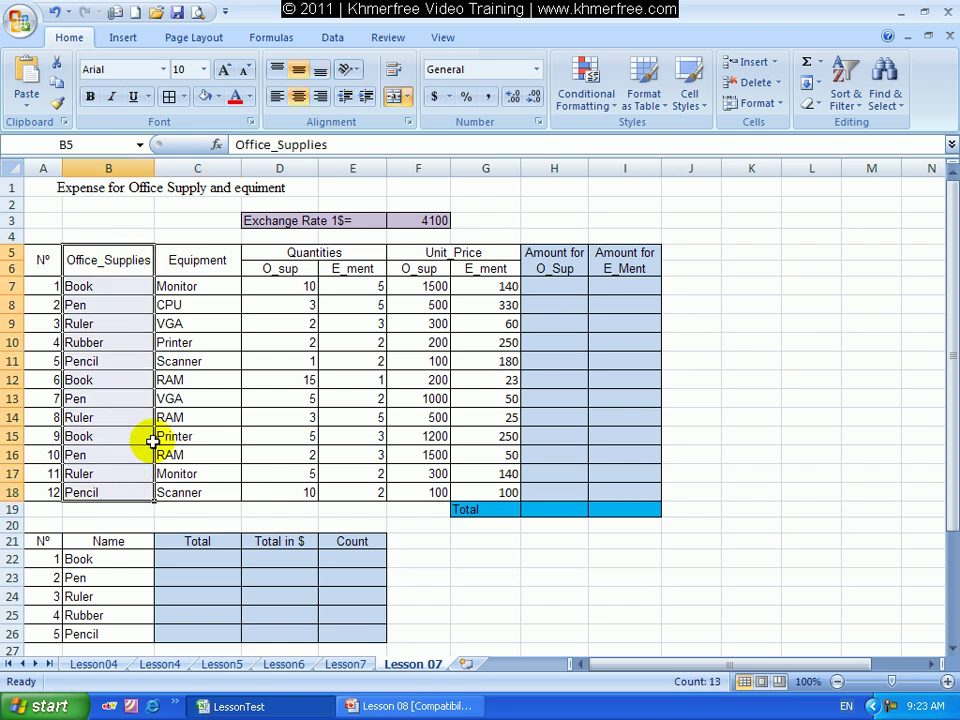
pyautogui.moveTo(198, 256); pyautogui.dragTo(193, 486)
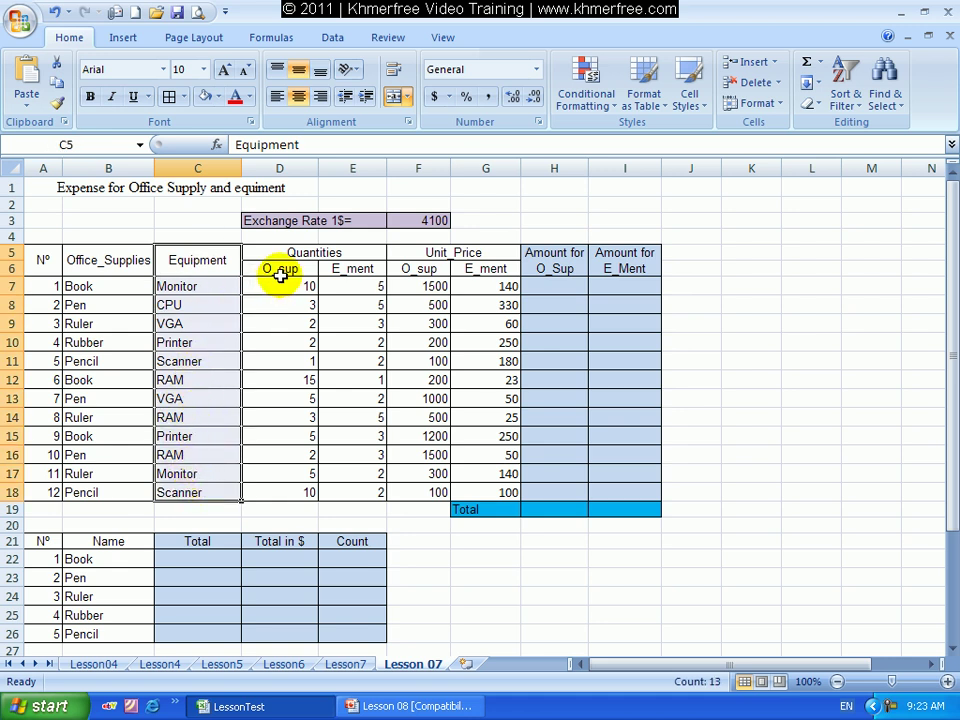
pyautogui.click(120, 287)
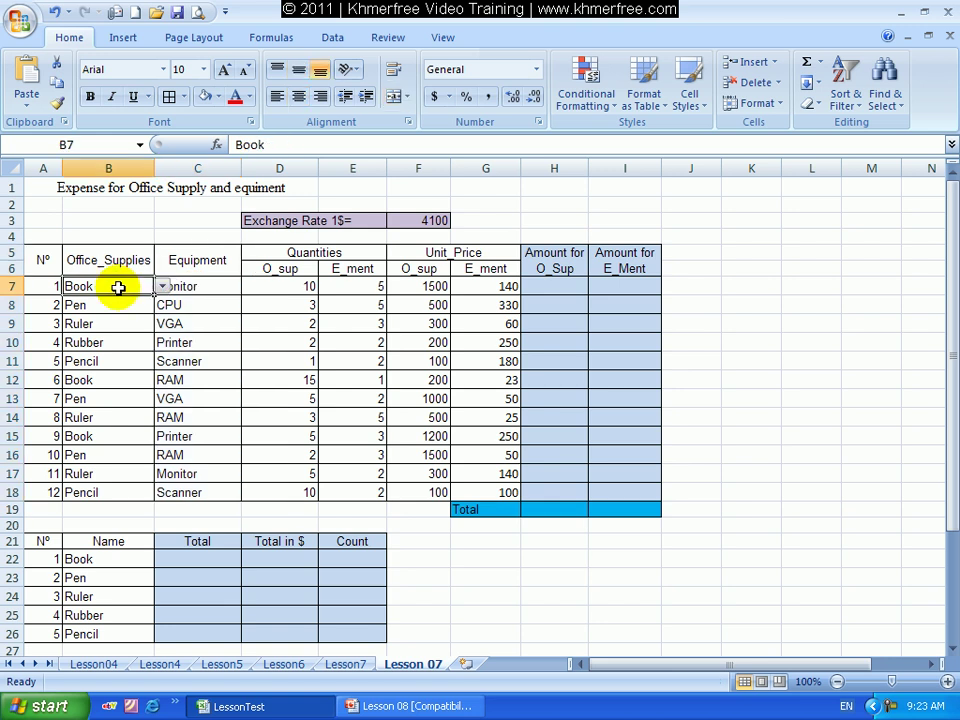
pyautogui.click(316, 252)
pyautogui.click(285, 270)
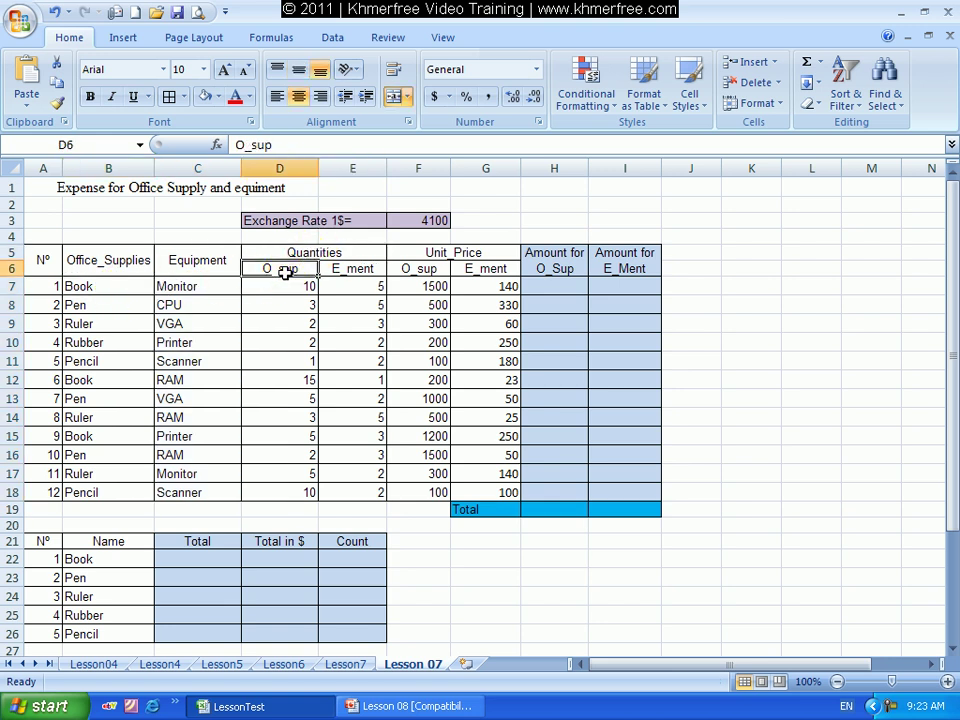
pyautogui.click(330, 254)
pyautogui.click(358, 268)
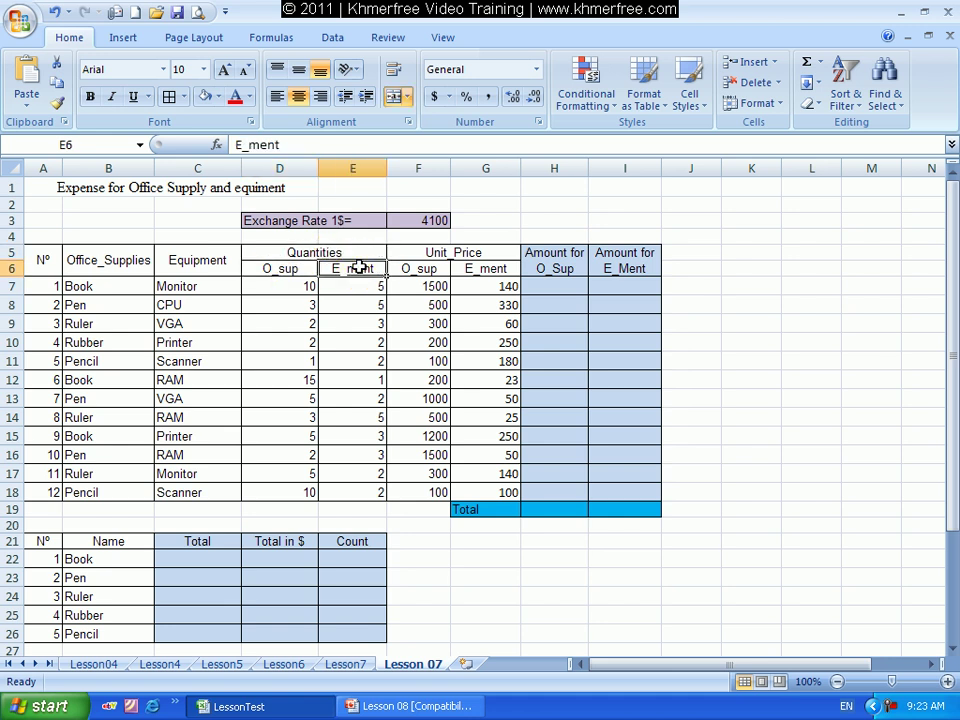
pyautogui.click(477, 254)
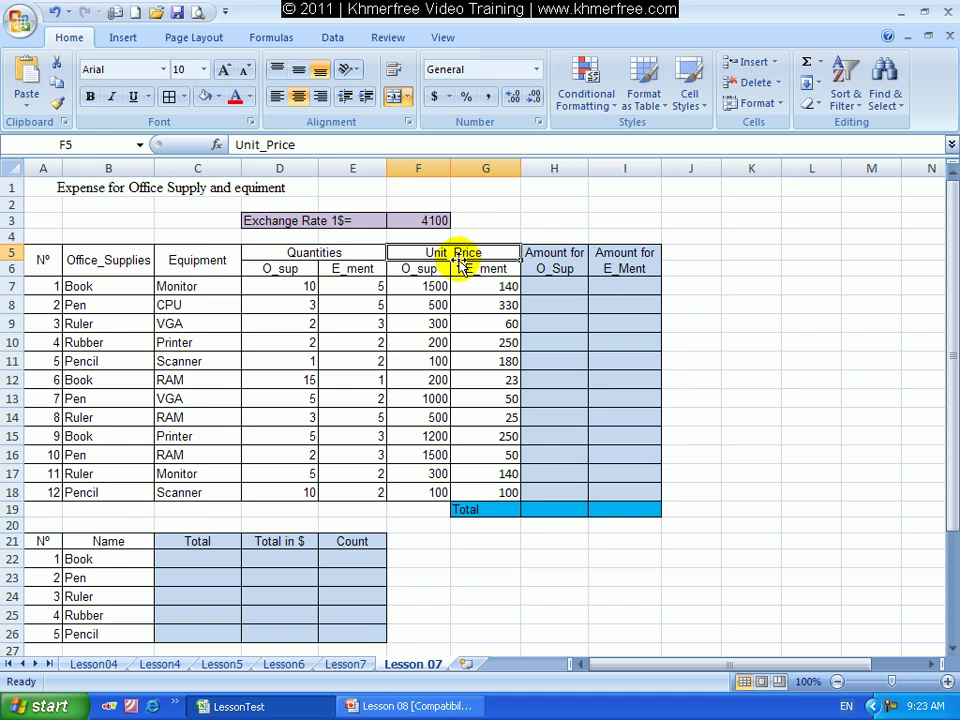
pyautogui.click(431, 269)
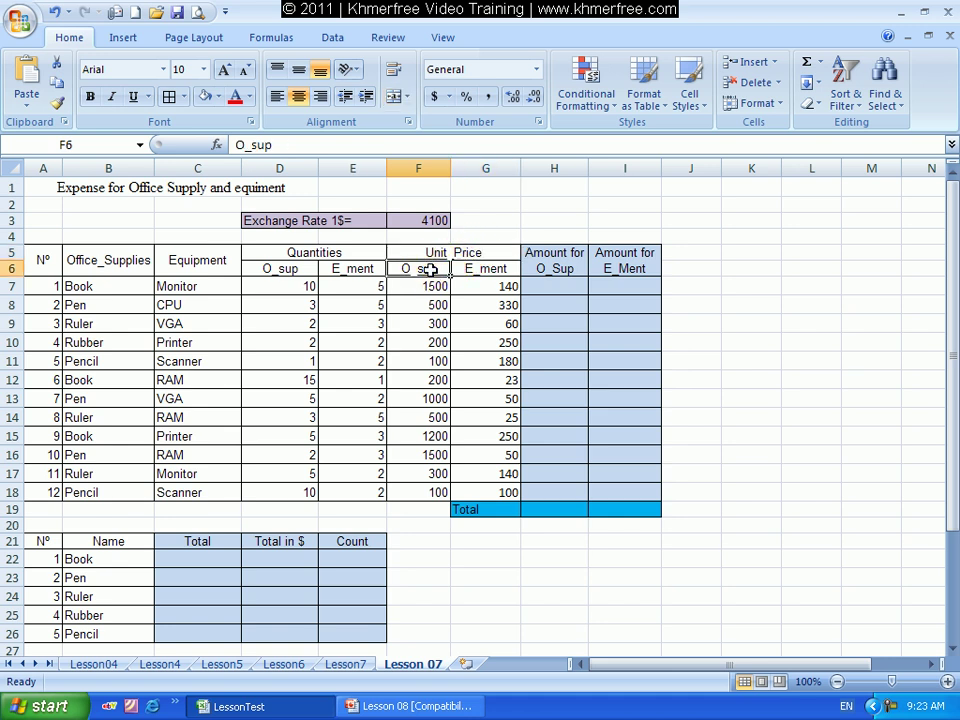
pyautogui.click(462, 254)
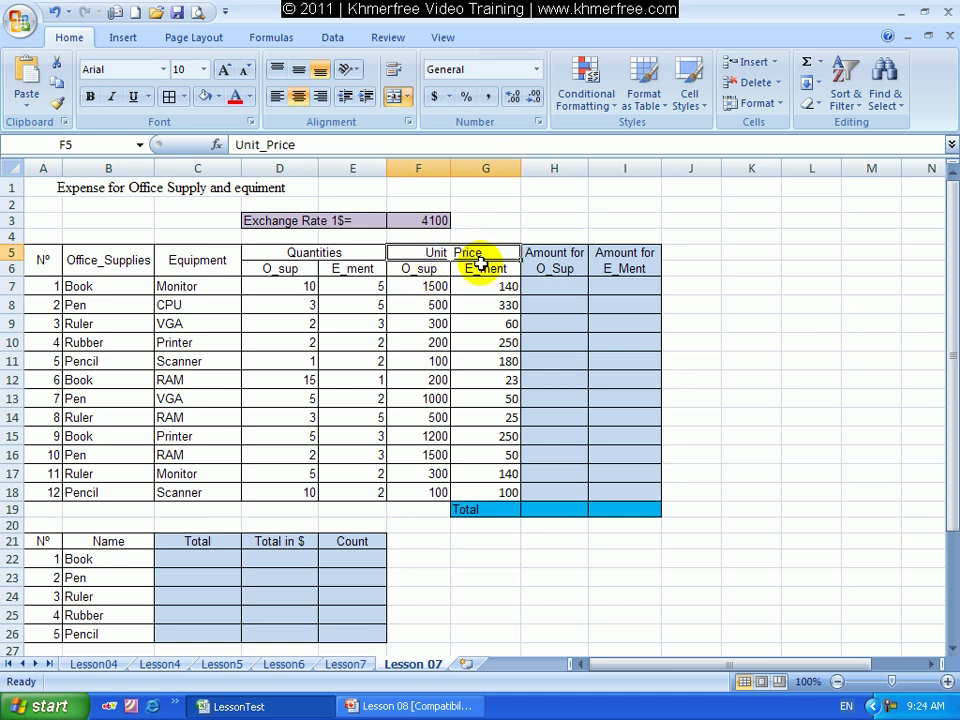
pyautogui.click(483, 266)
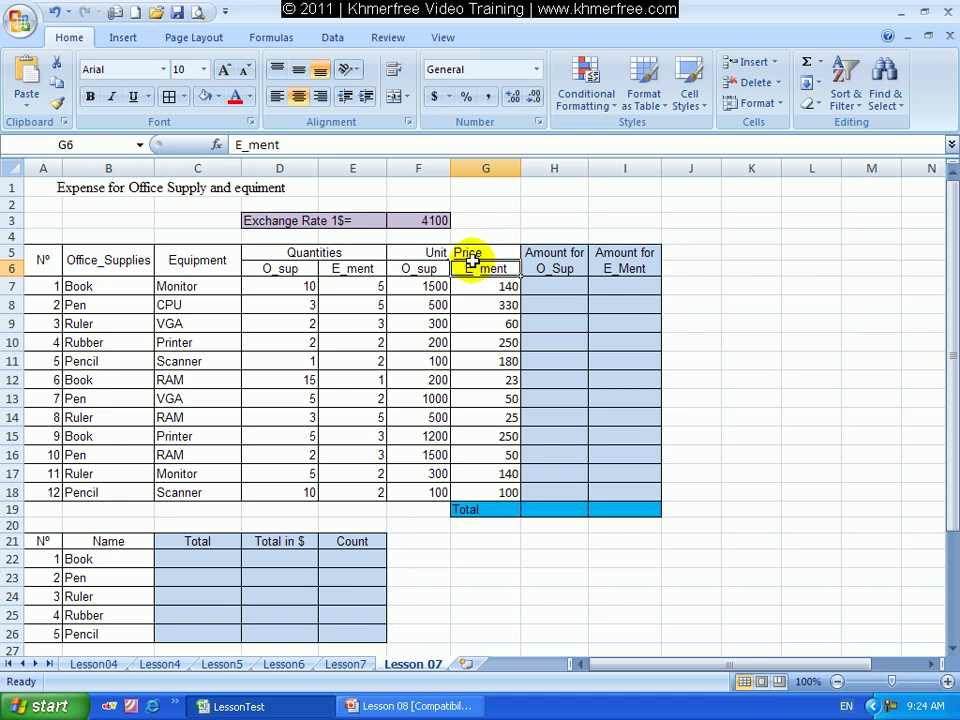
pyautogui.click(106, 286)
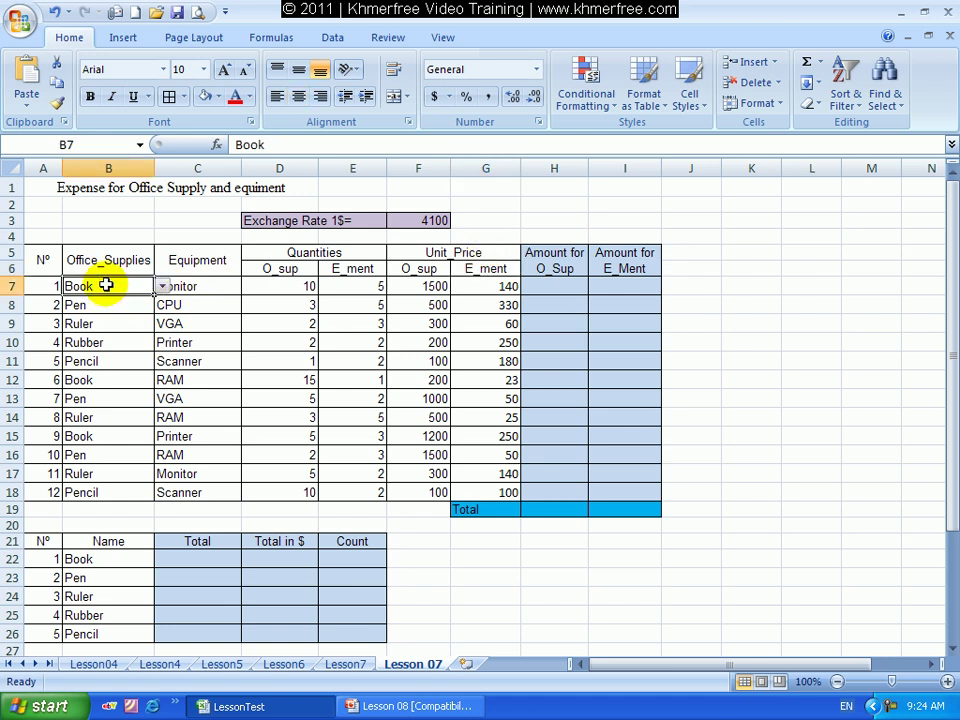
pyautogui.click(432, 286)
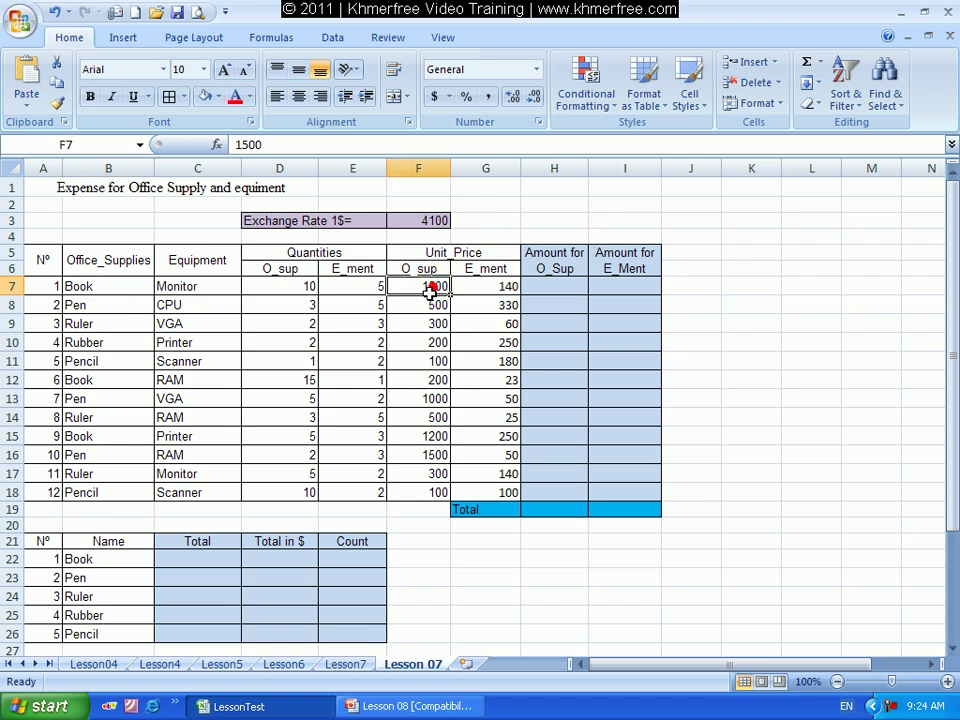
pyautogui.click(294, 286)
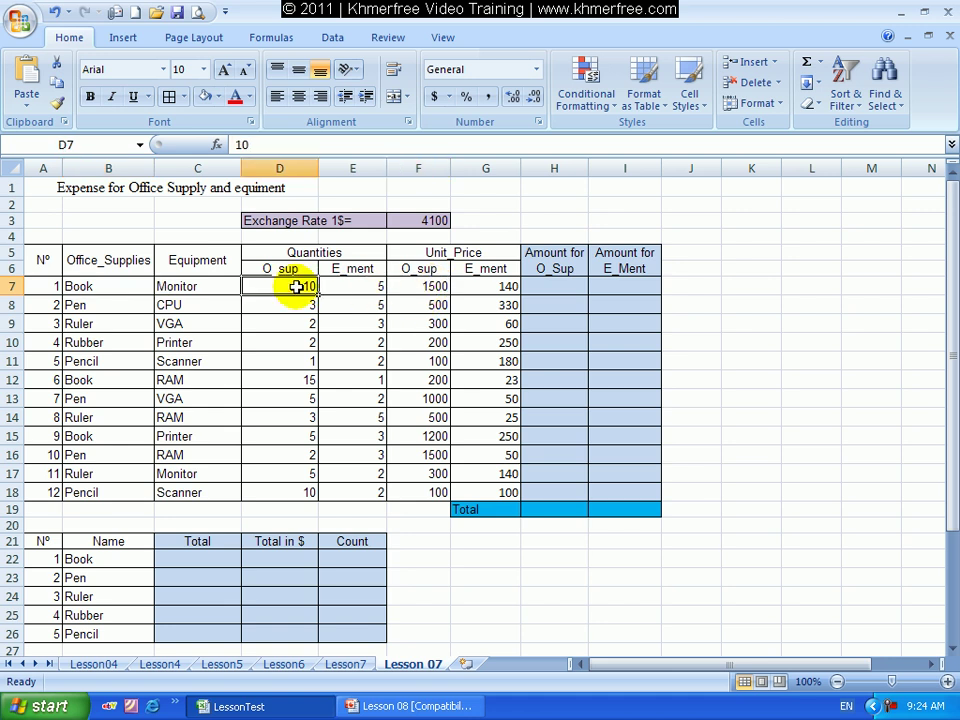
pyautogui.click(561, 282)
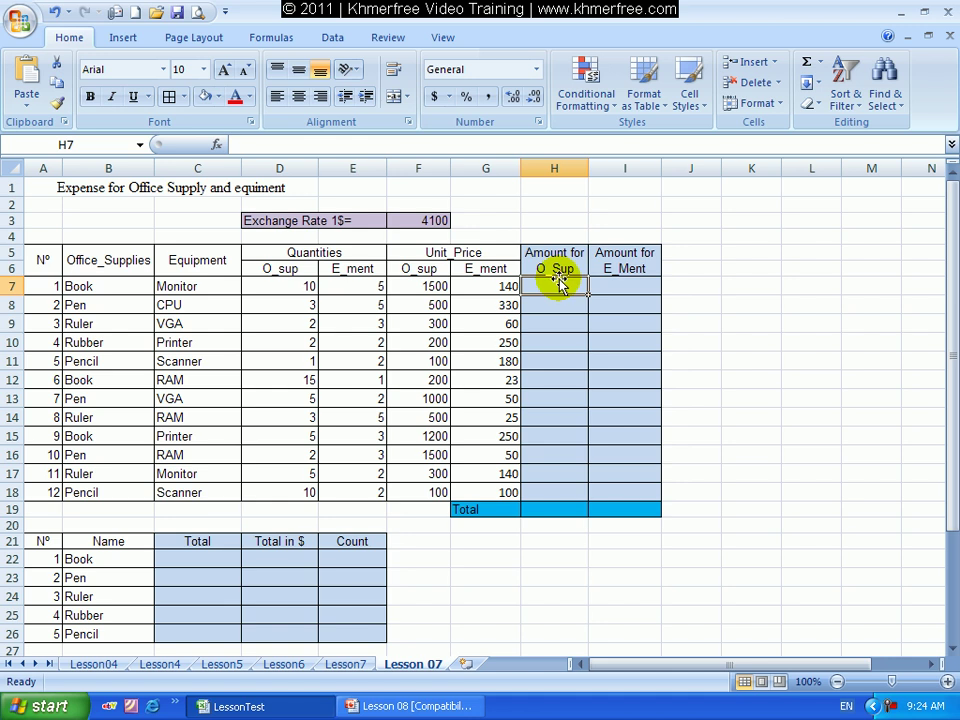
pyautogui.click(210, 286)
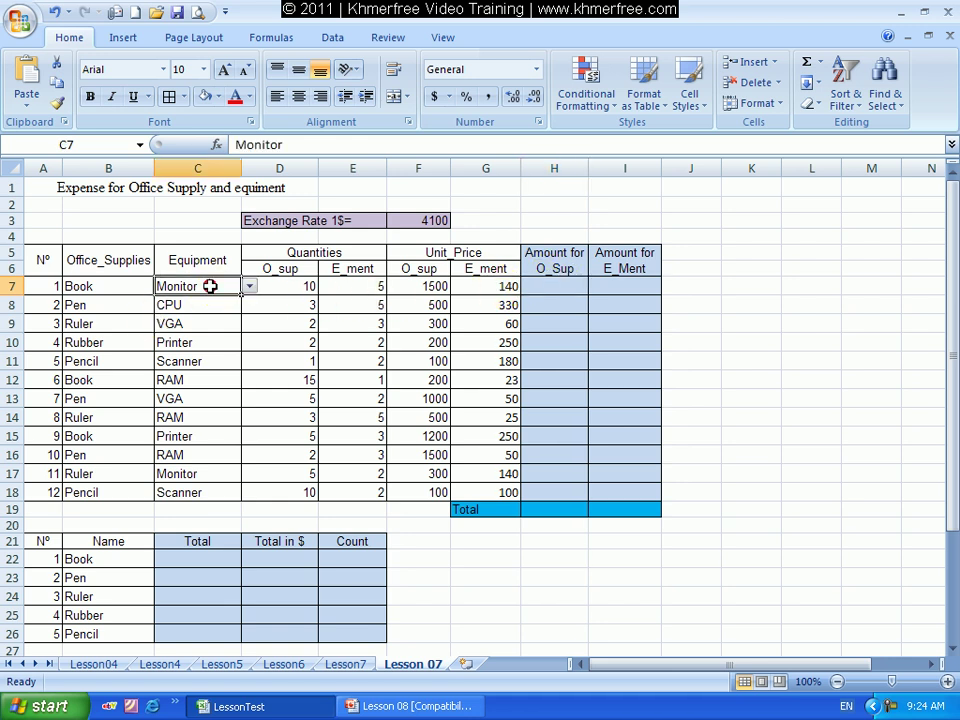
pyautogui.click(491, 286)
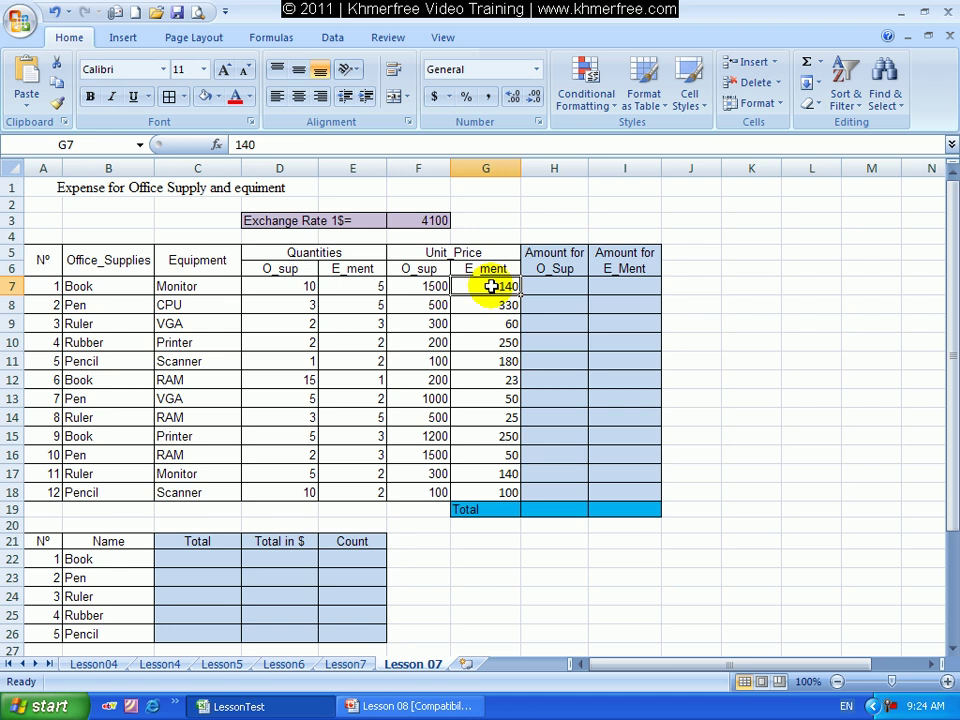
pyautogui.click(366, 284)
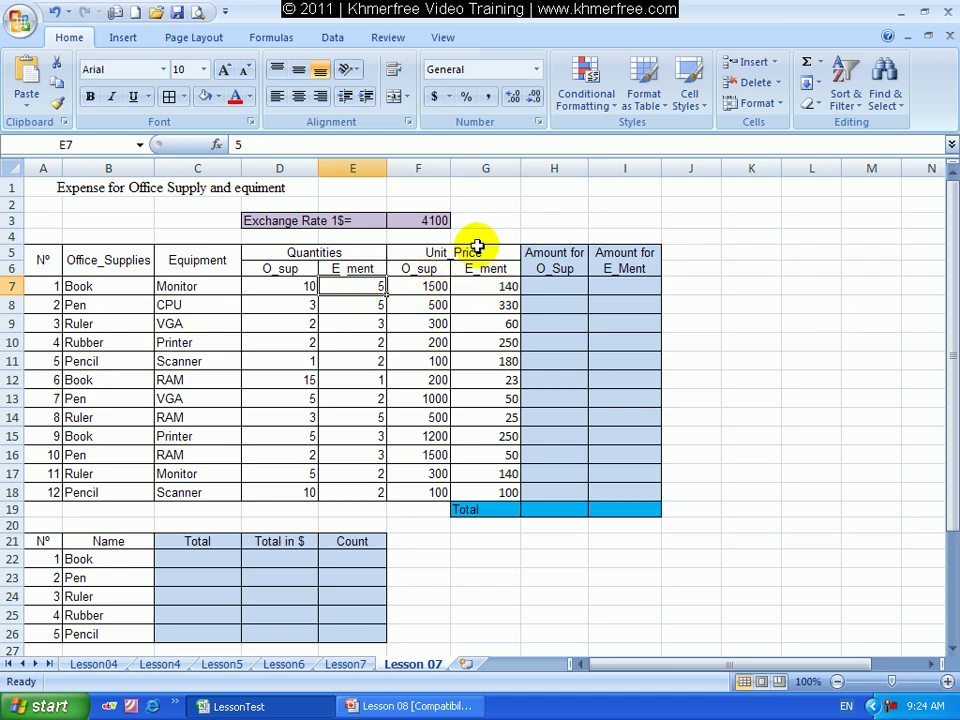
pyautogui.click(623, 281)
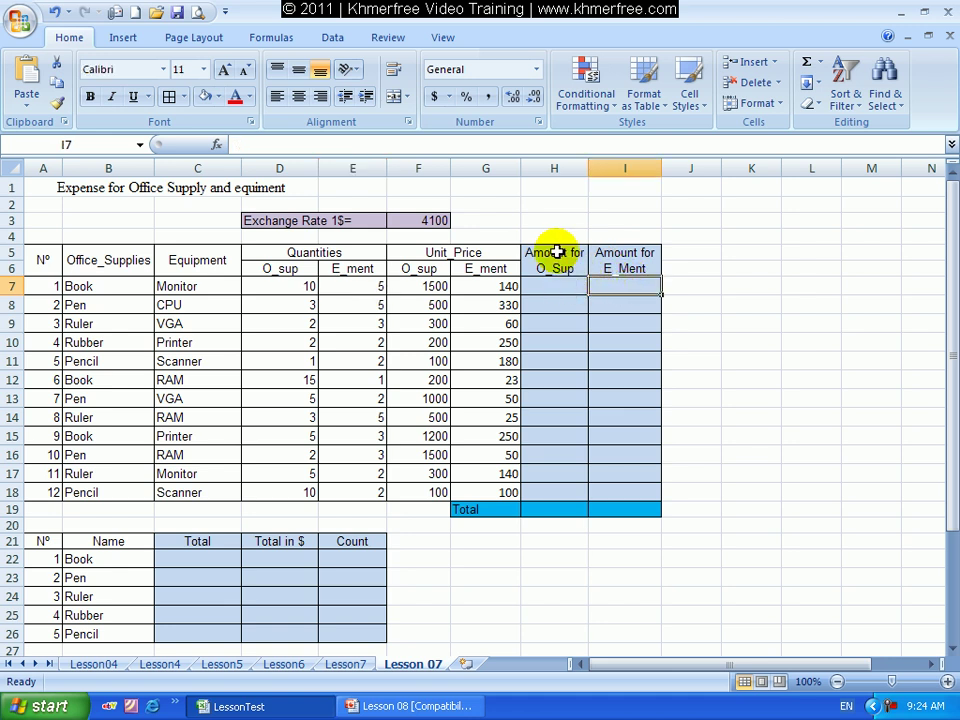
pyautogui.moveTo(432, 287); pyautogui.dragTo(428, 478)
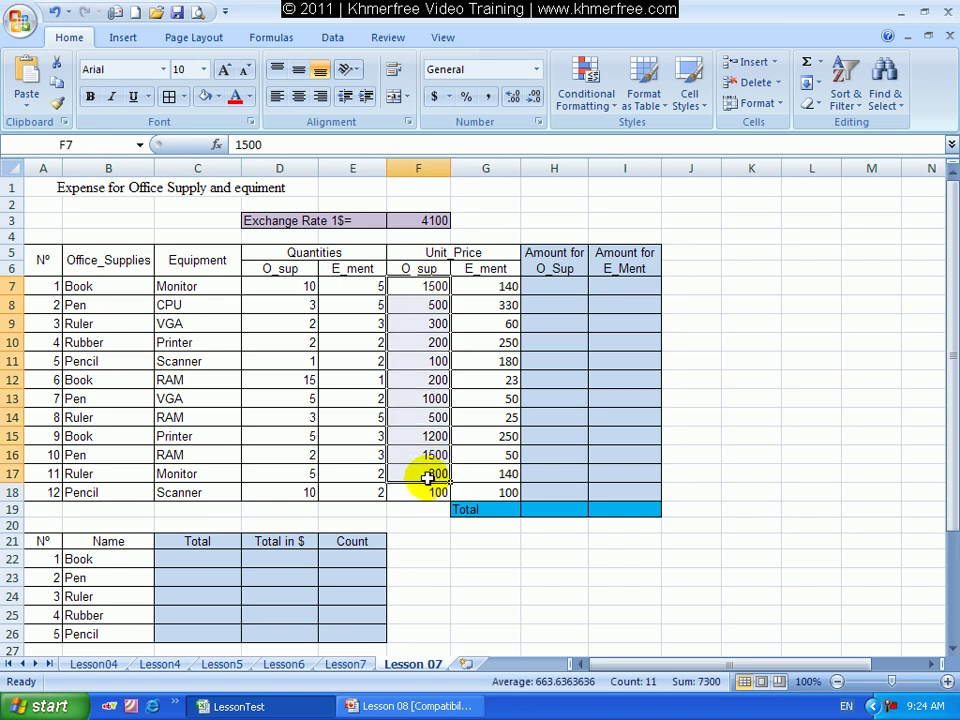
pyautogui.moveTo(427, 287); pyautogui.dragTo(427, 489)
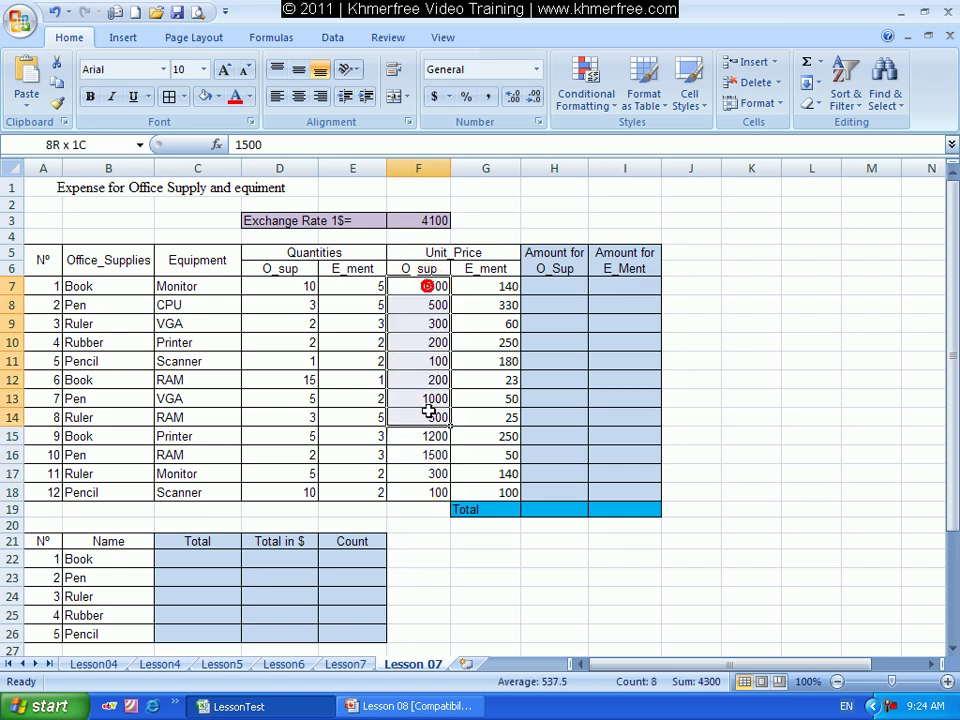
pyautogui.click(121, 285)
pyautogui.click(426, 290)
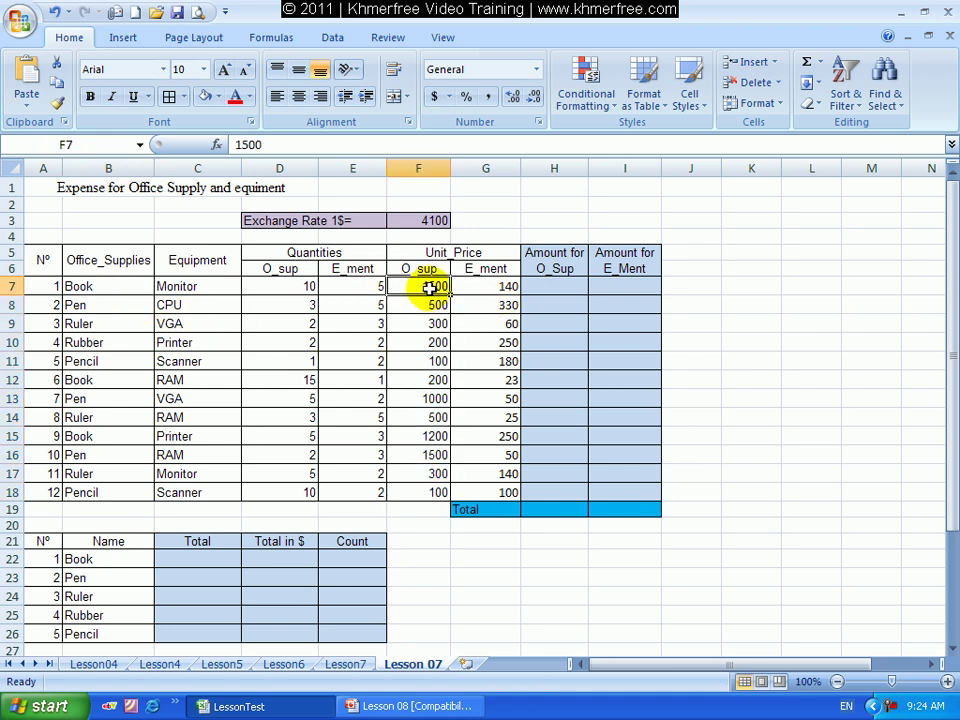
pyautogui.moveTo(428, 287); pyautogui.dragTo(432, 488)
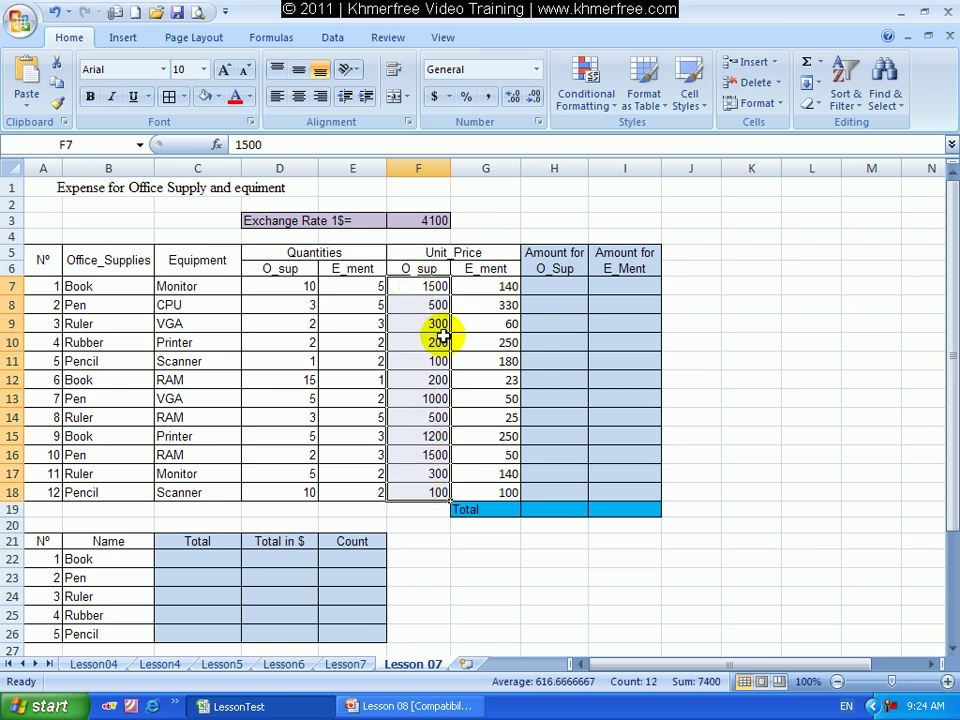
# Step: Give the O_sup unit prices F7:F18 the custom format 0 "R", showing values like 1500 R
pyautogui.click(755, 103)
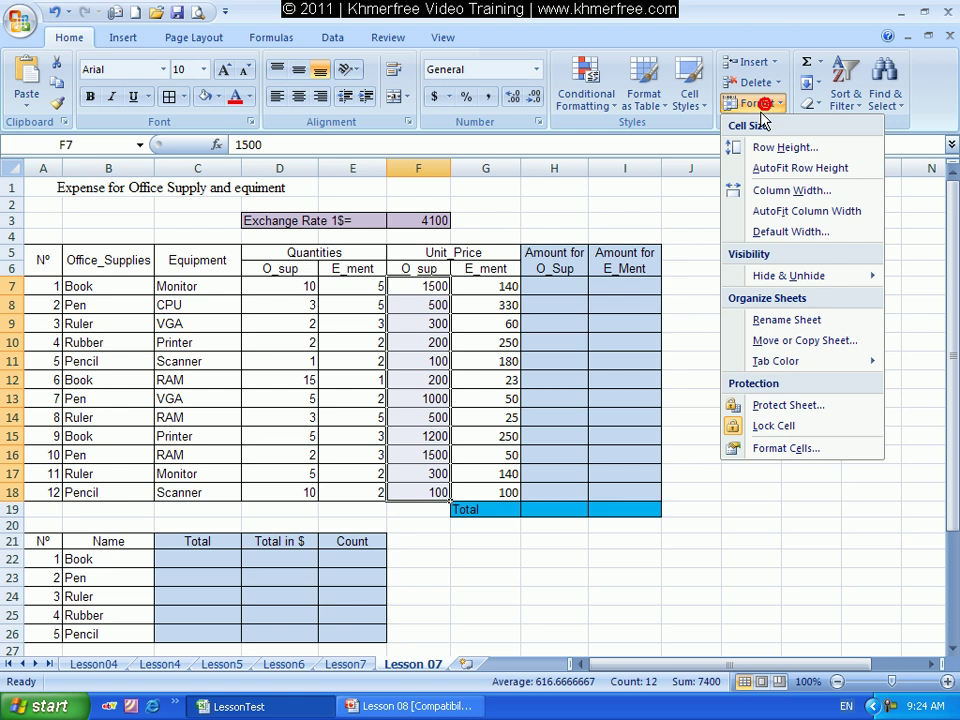
pyautogui.click(787, 450)
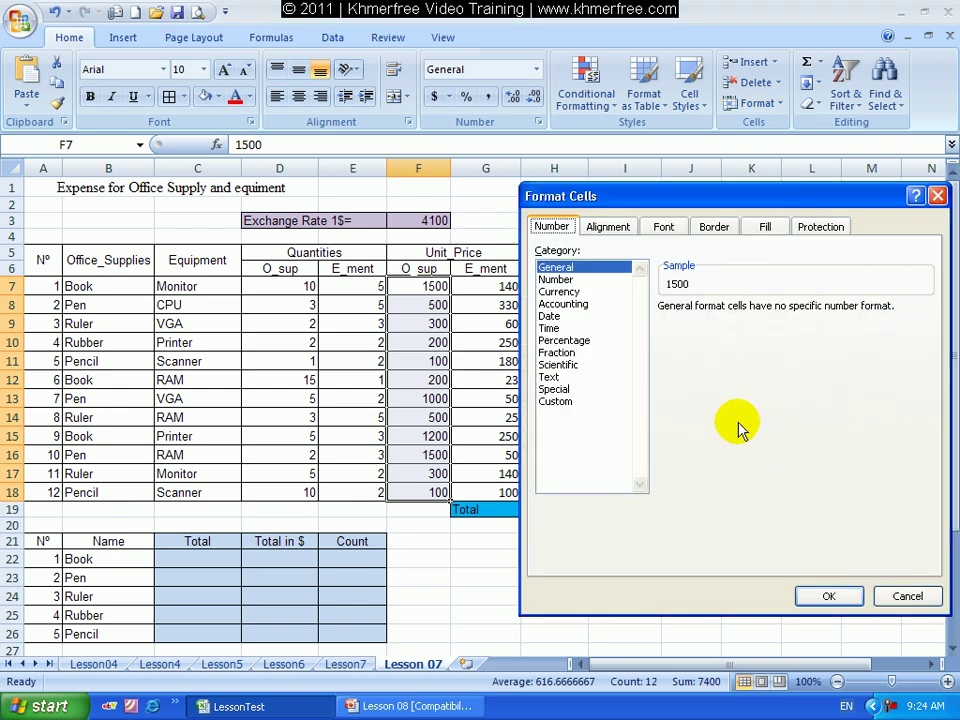
pyautogui.click(556, 401)
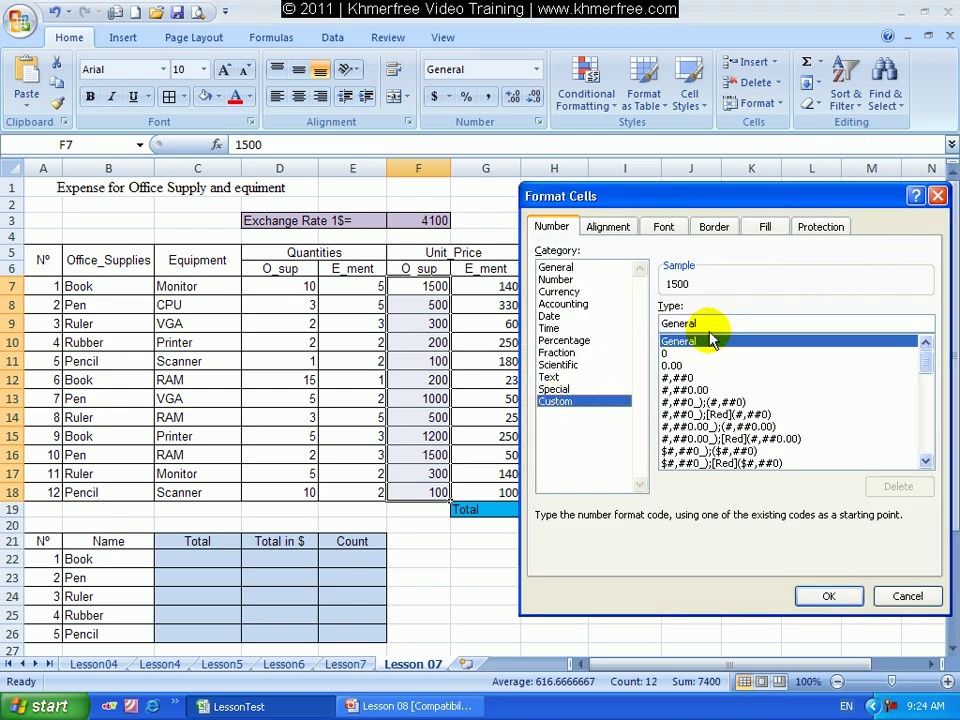
pyautogui.doubleClick(694, 324)
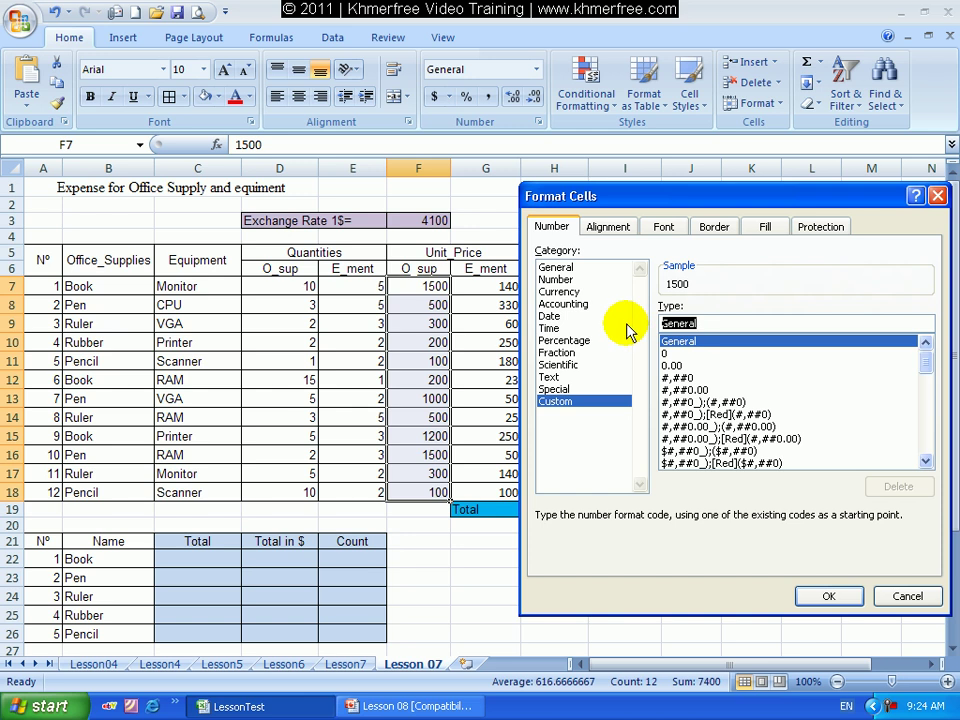
pyautogui.press('BackSpace')
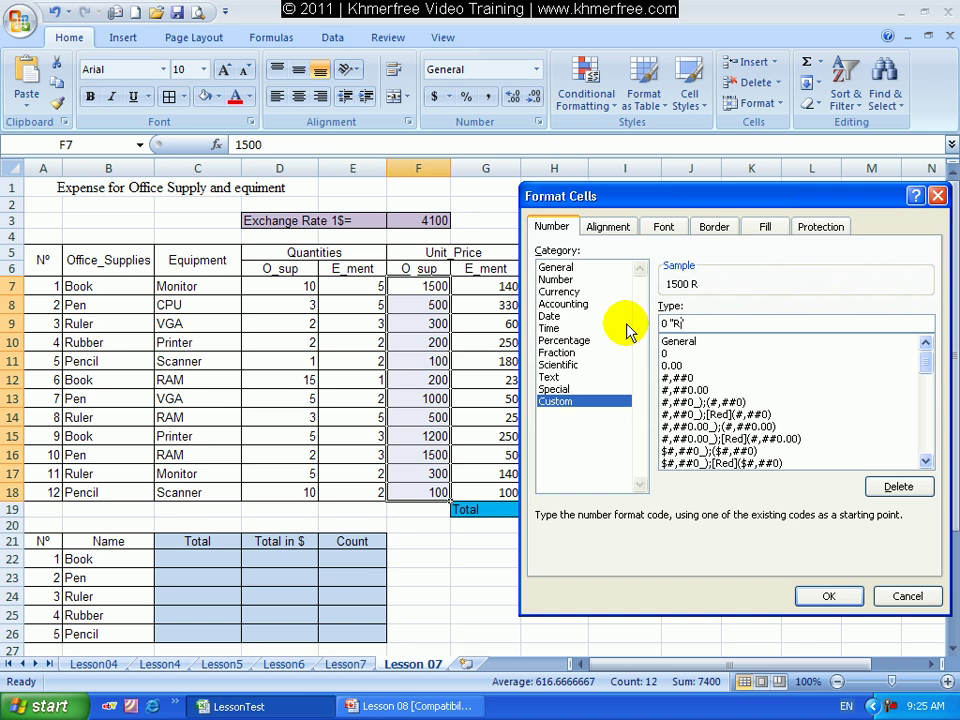
pyautogui.write('"')
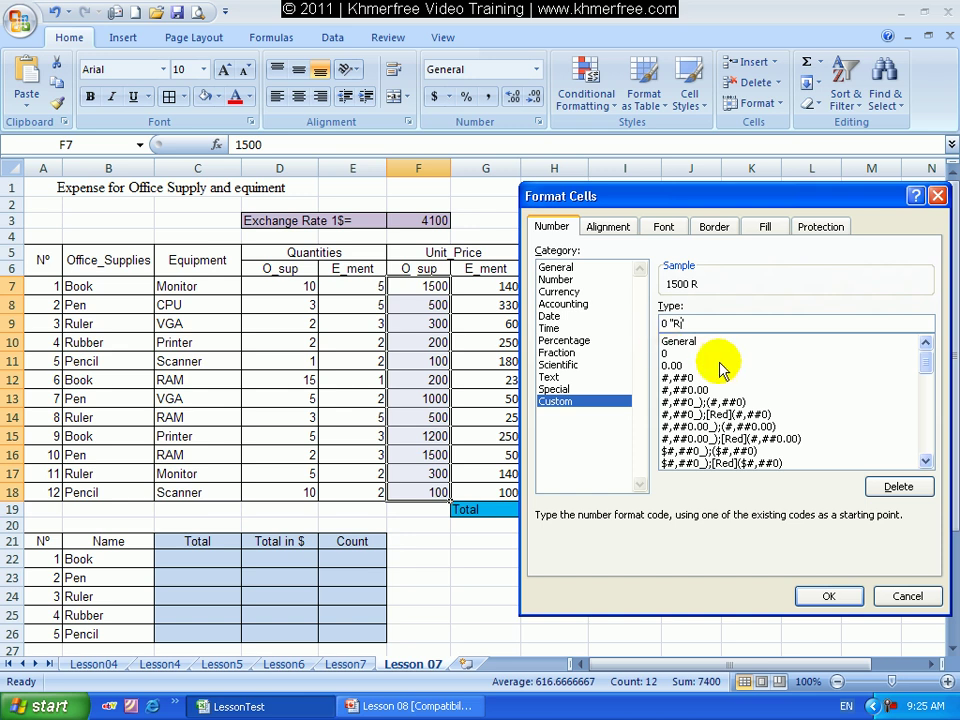
pyautogui.click(829, 597)
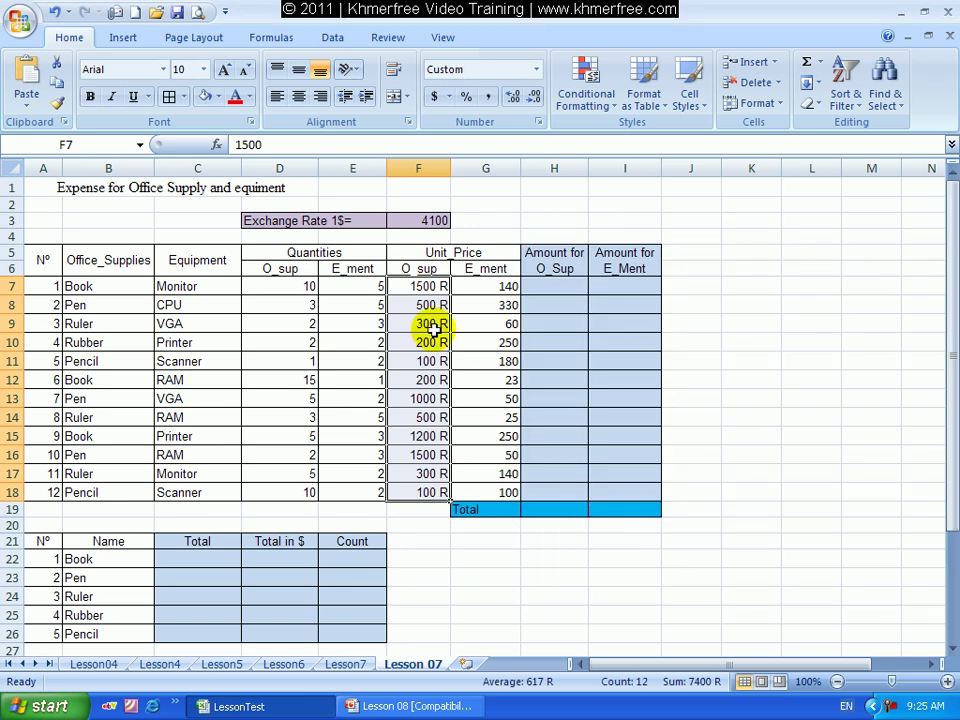
pyautogui.moveTo(427, 286); pyautogui.dragTo(416, 500)
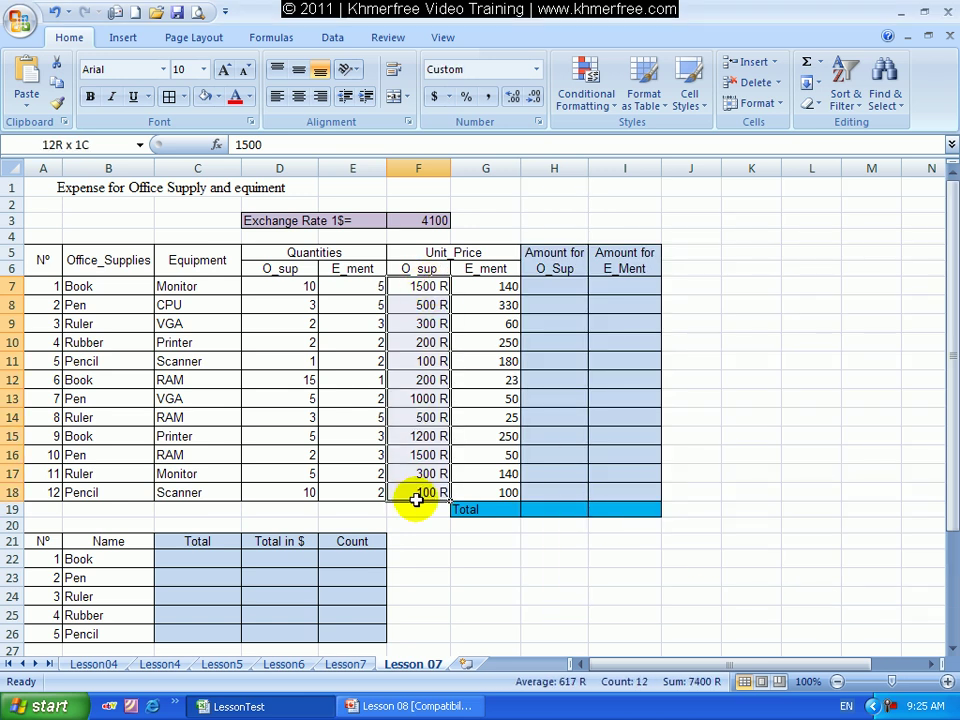
# Step: Format the E_ment unit prices G7:G18 as dollar Accounting, e.g. $ 140.00
pyautogui.moveTo(500, 286); pyautogui.dragTo(494, 487)
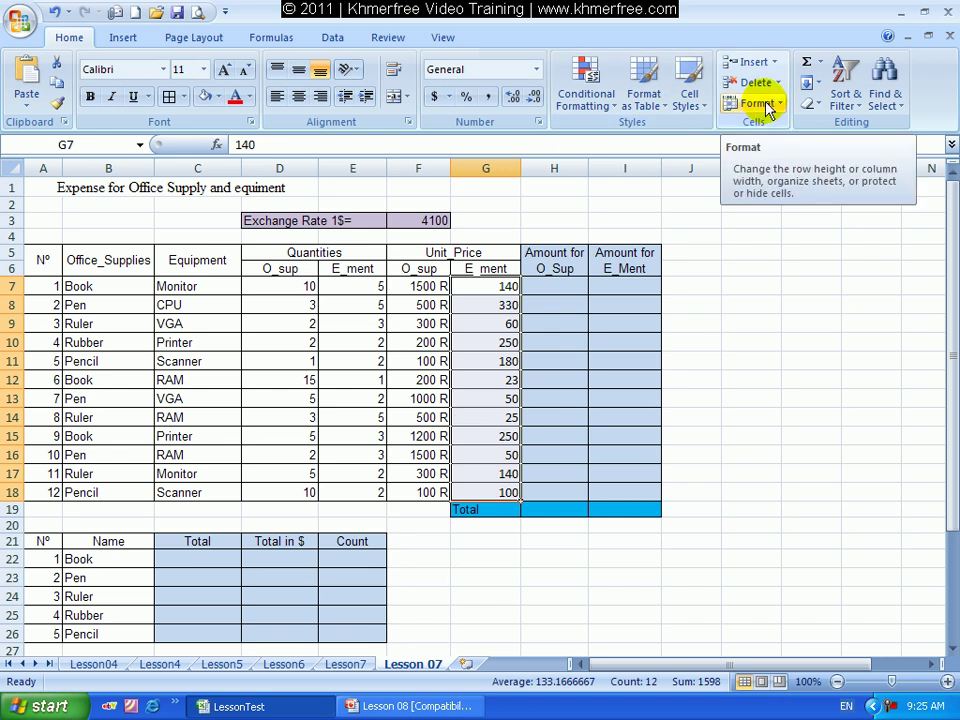
pyautogui.click(434, 98)
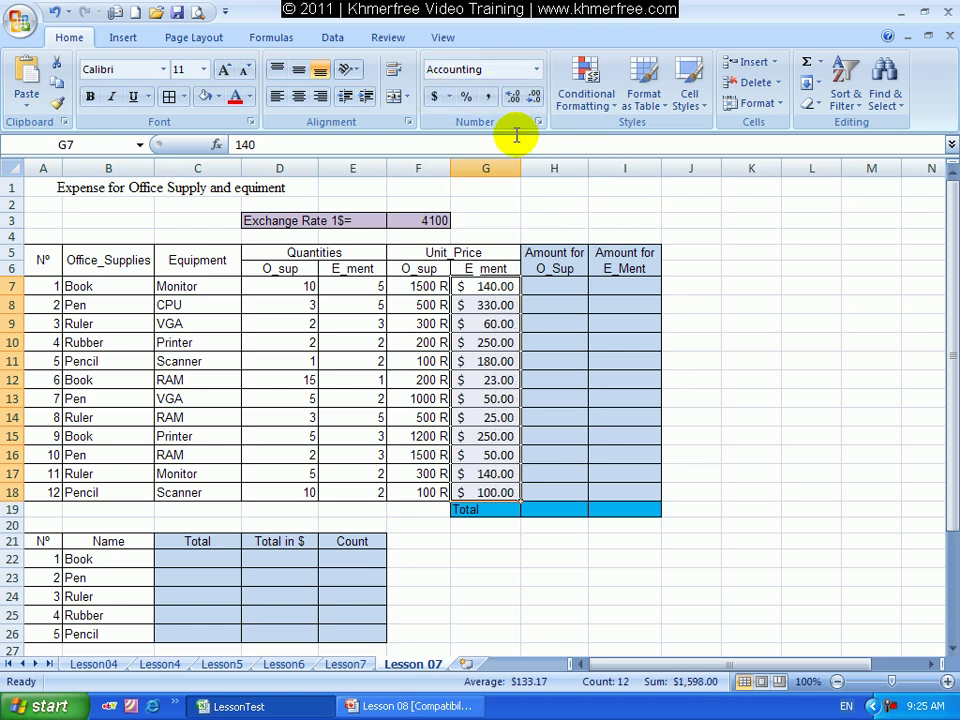
pyautogui.click(536, 69)
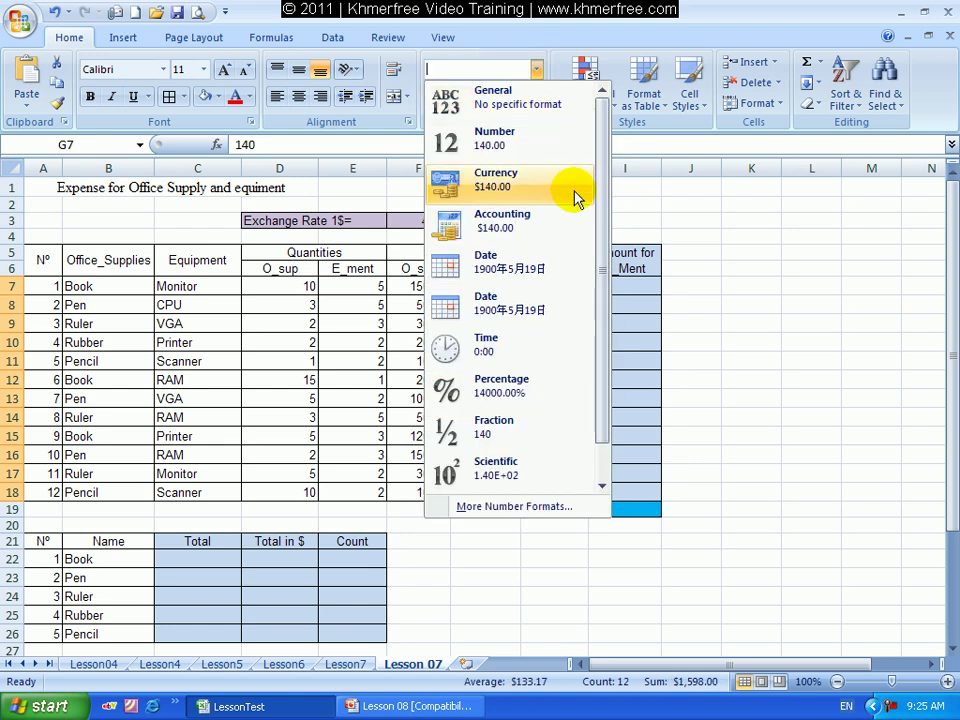
pyautogui.click(758, 334)
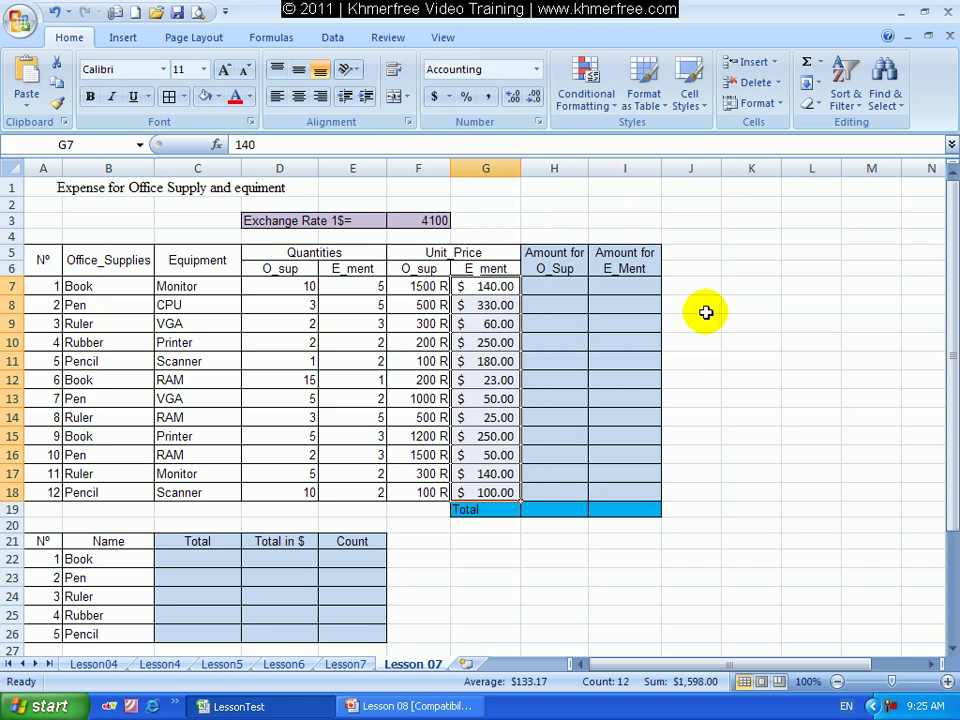
# Step: Point out the Amount for O_Sup heading, Book item, 1500 price and quantity 10 in row 7
pyautogui.click(564, 288)
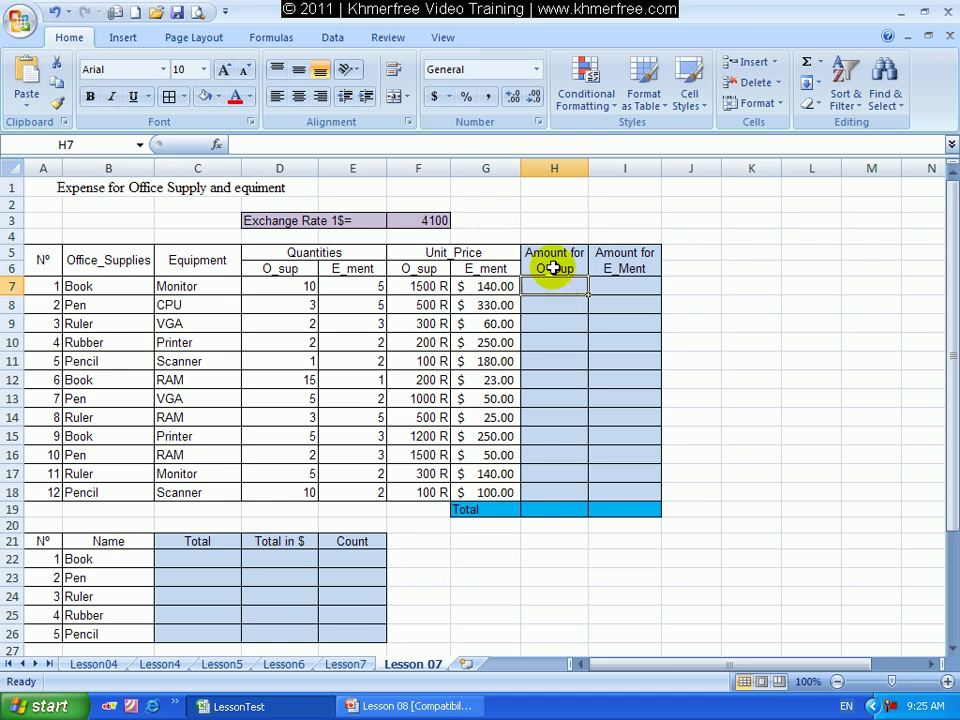
pyautogui.click(552, 267)
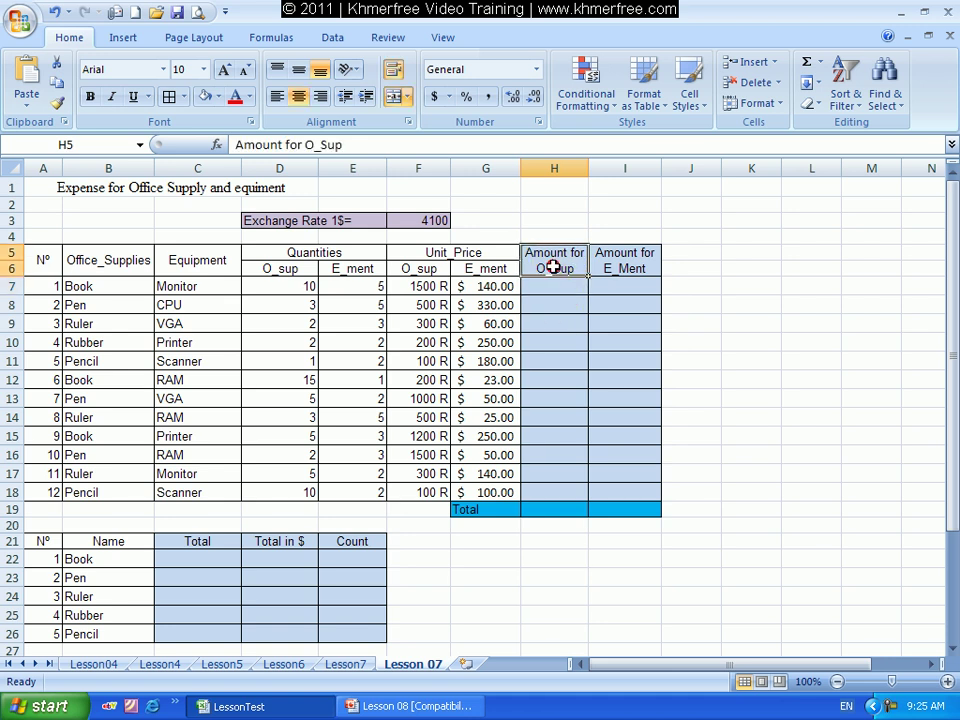
pyautogui.click(79, 286)
pyautogui.click(432, 286)
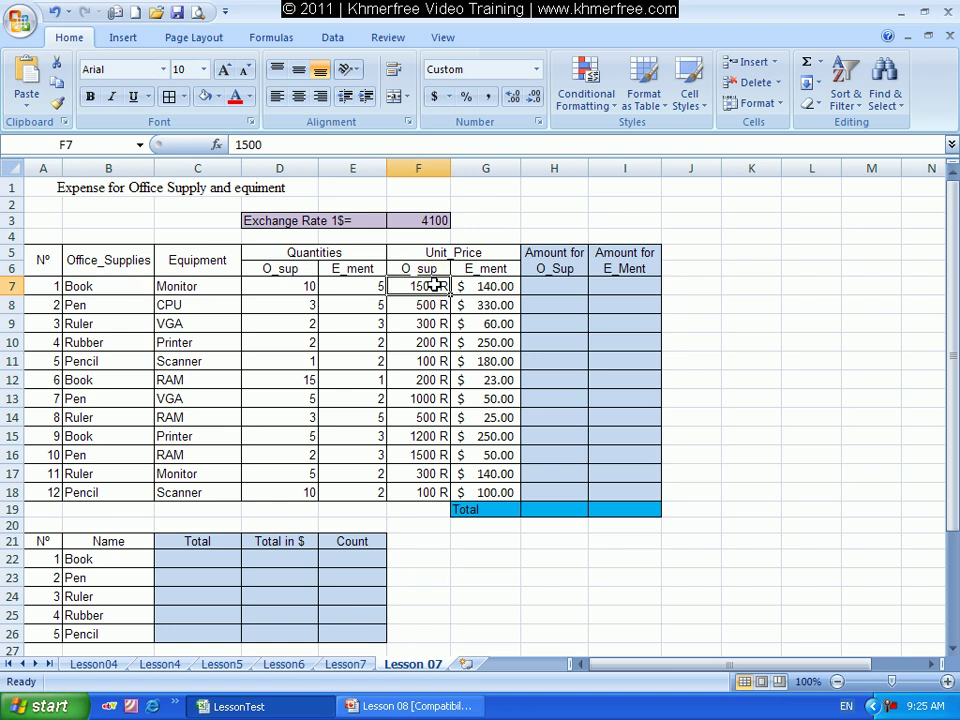
pyautogui.click(290, 286)
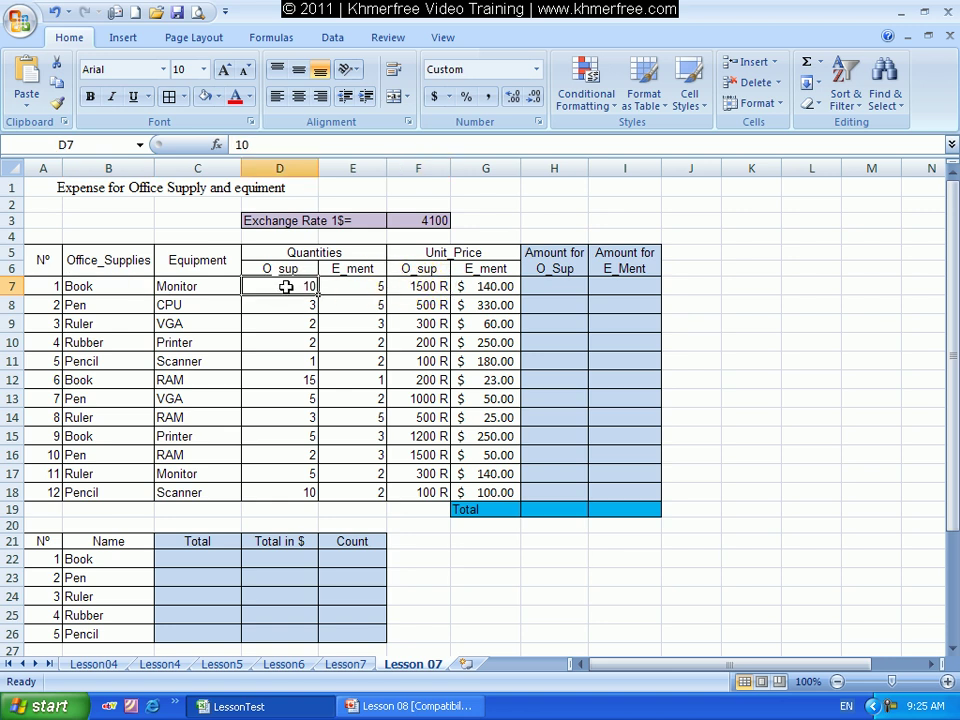
pyautogui.click(554, 286)
# Step: Enter =F7*D7 in H7 and fill it down to H18, giving amounts from 15000 to 1000
pyautogui.write('=')
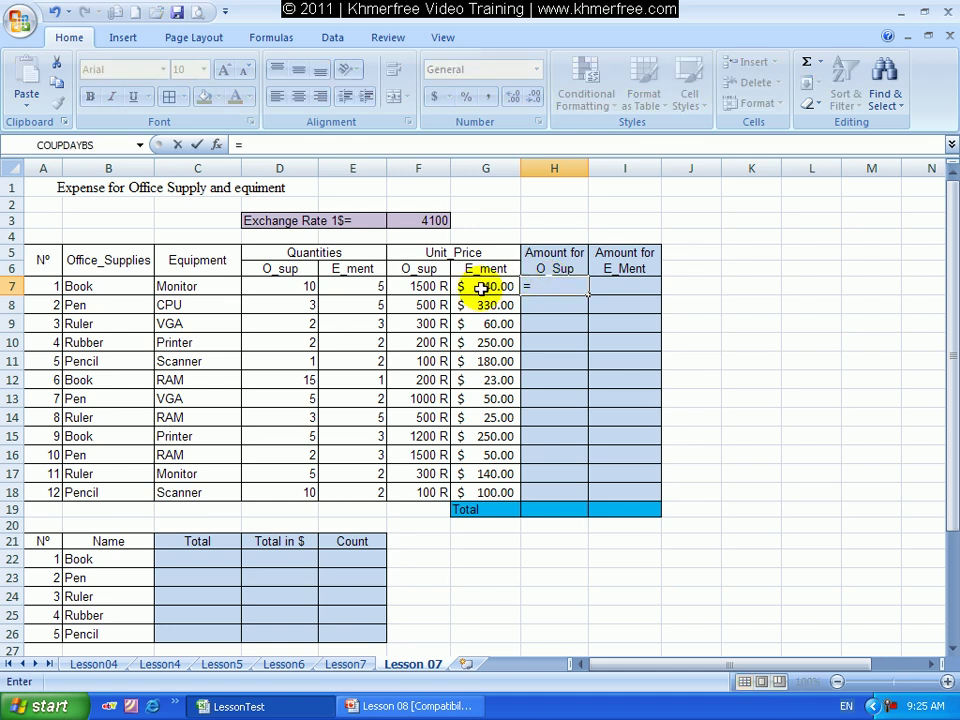
pyautogui.click(440, 288)
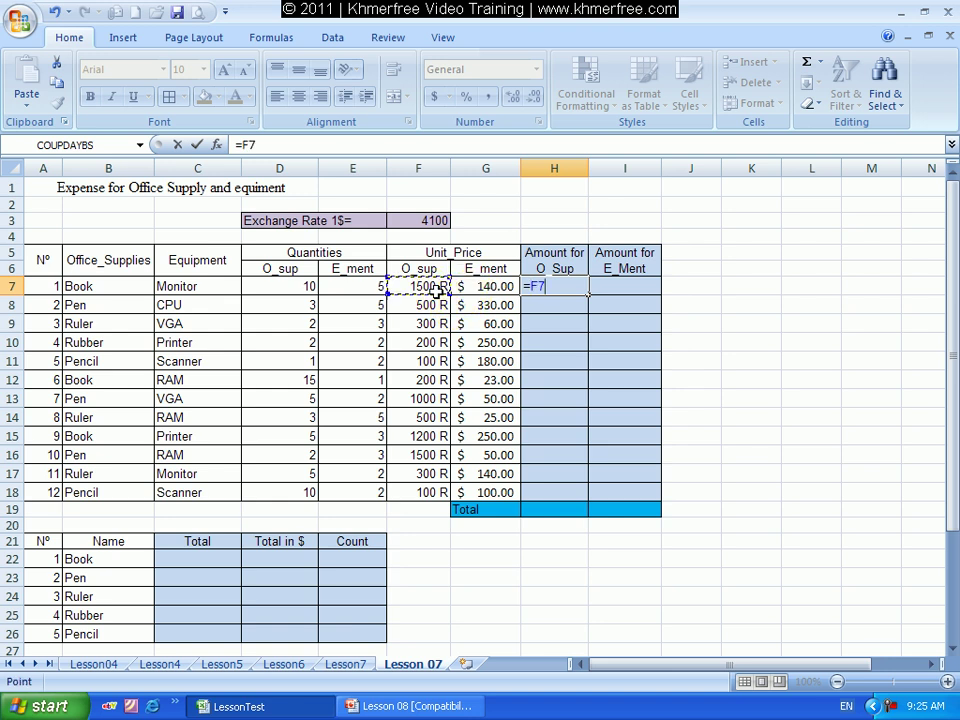
pyautogui.write('*')
pyautogui.click(312, 284)
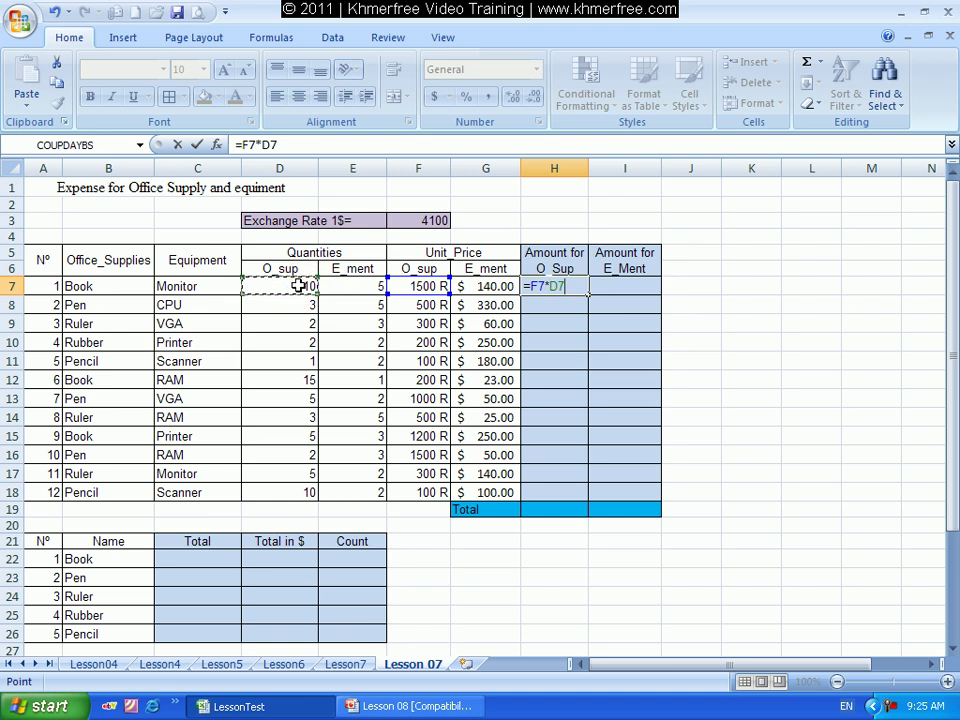
pyautogui.press('Return')
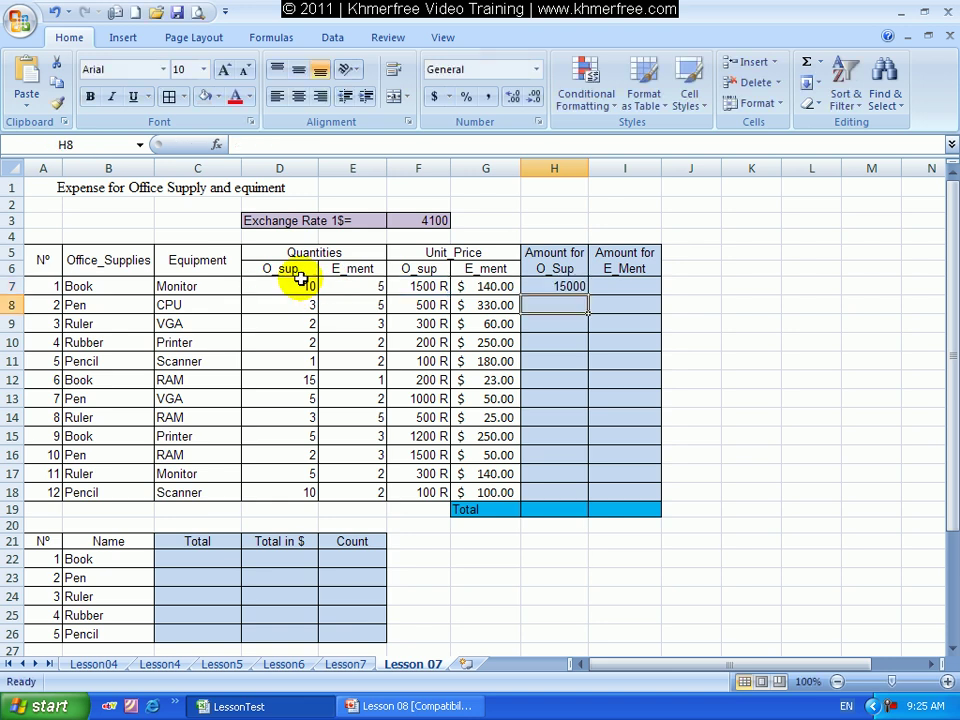
pyautogui.click(579, 286)
pyautogui.moveTo(589, 296); pyautogui.dragTo(579, 500)
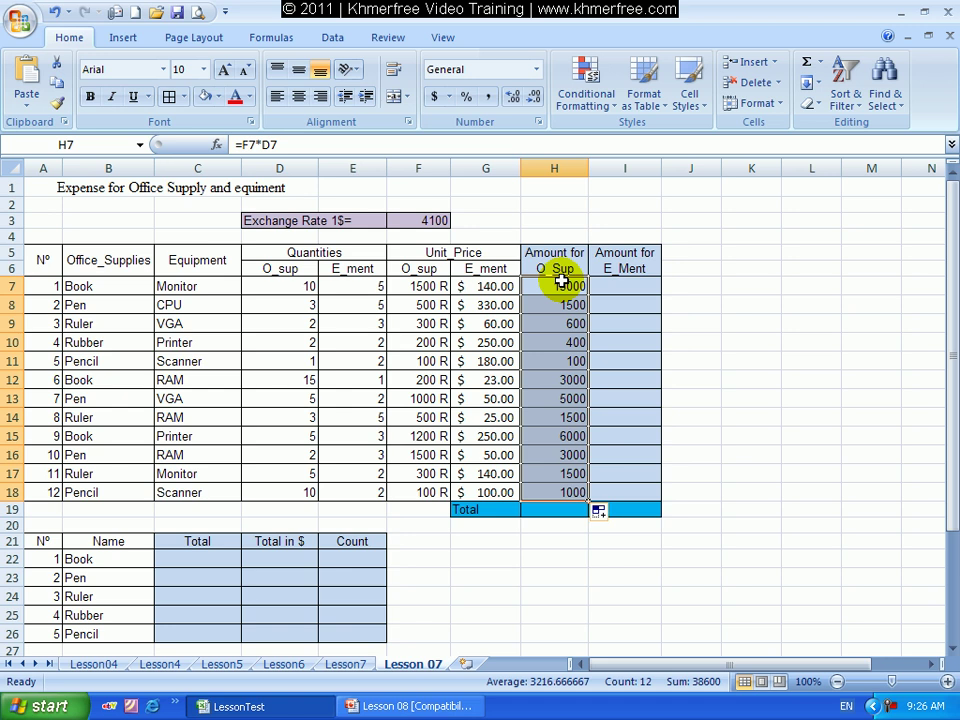
# Step: Select the amounts H7:H18 and apply the custom 0 "R" number format, e.g. 15000 R
pyautogui.click(420, 287)
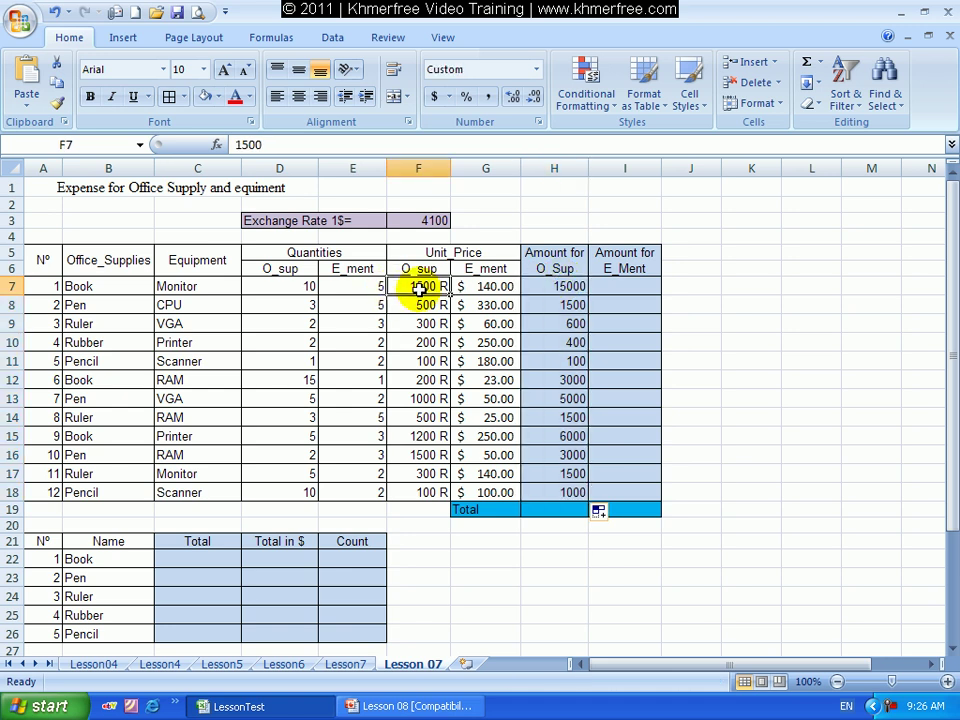
pyautogui.click(305, 285)
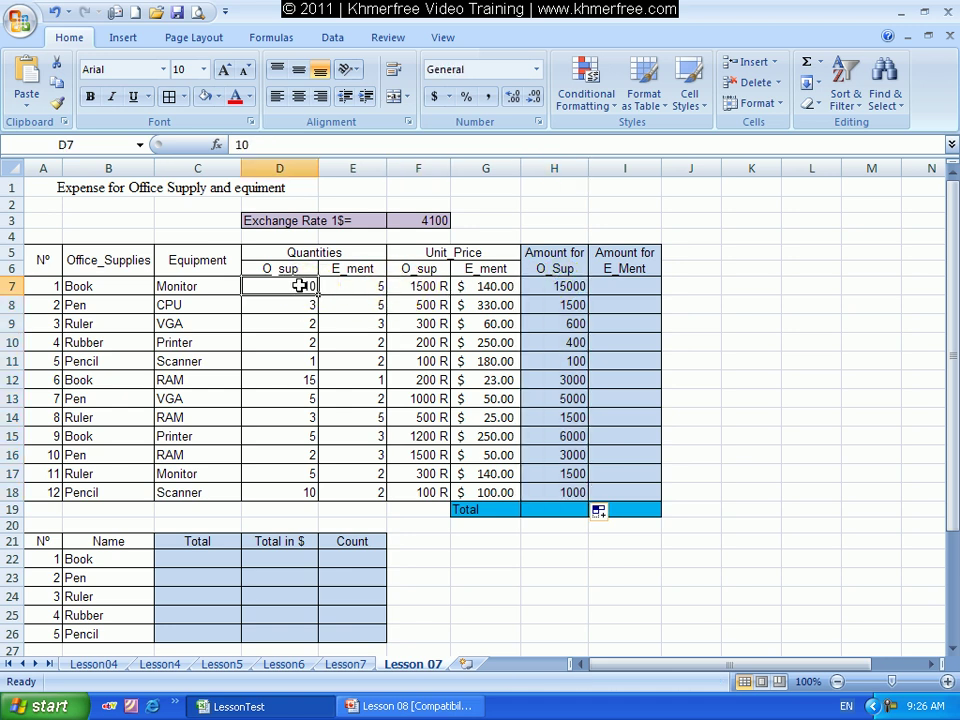
pyautogui.click(570, 287)
pyautogui.moveTo(570, 287); pyautogui.dragTo(572, 490)
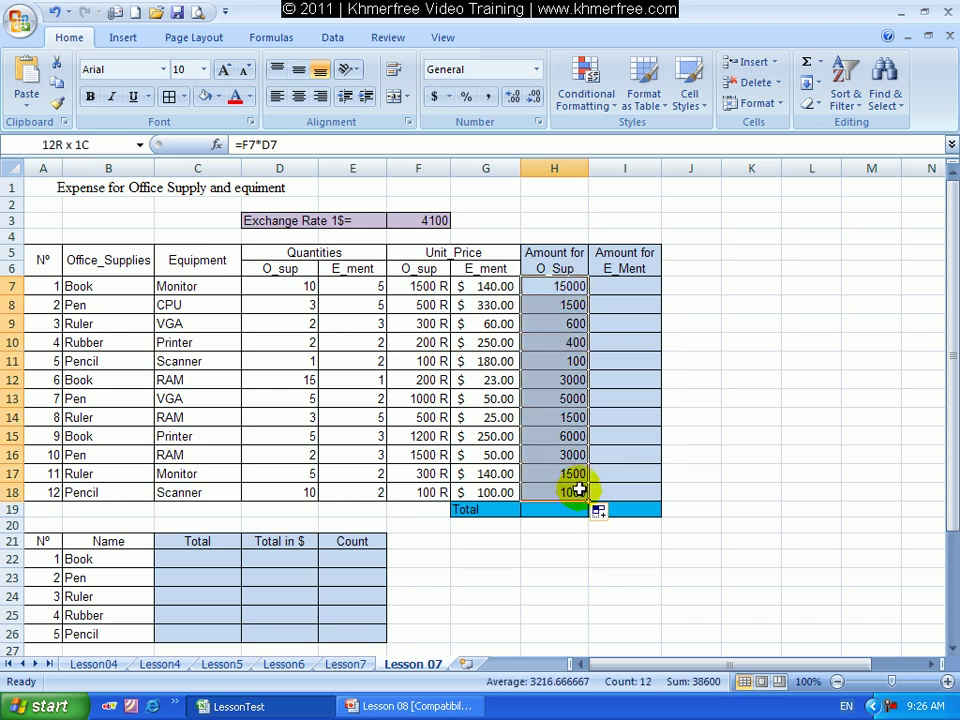
pyautogui.click(757, 103)
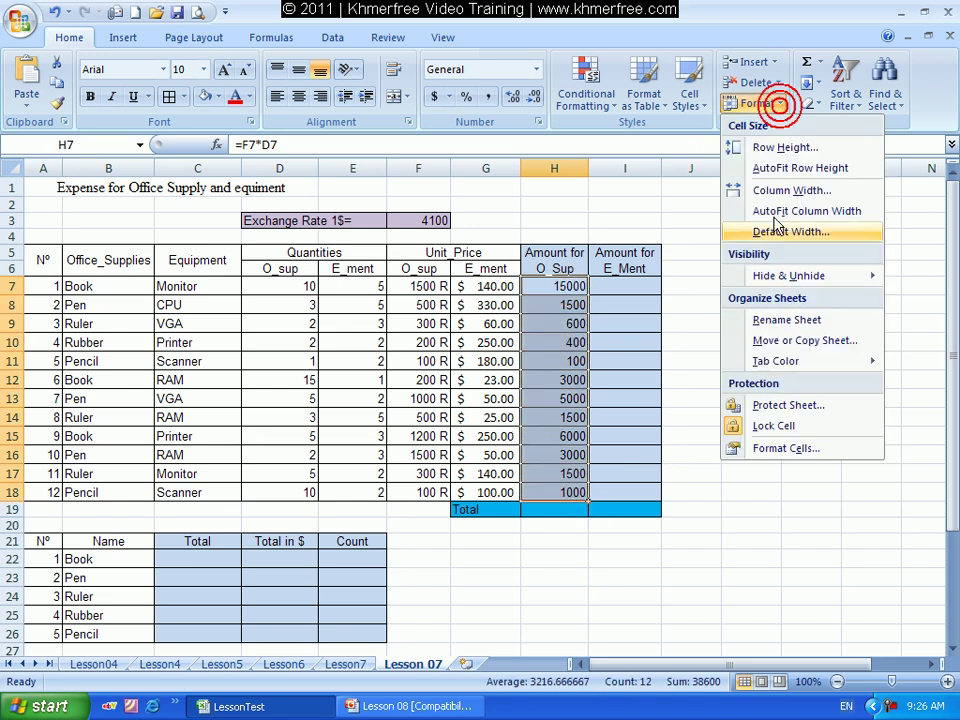
pyautogui.click(790, 448)
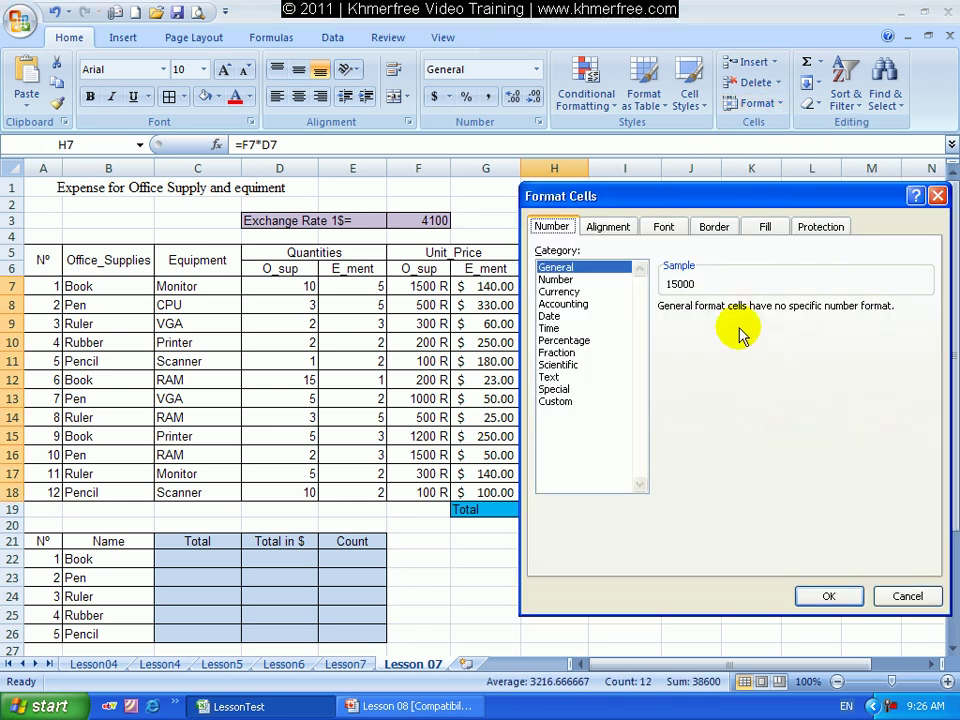
pyautogui.click(560, 401)
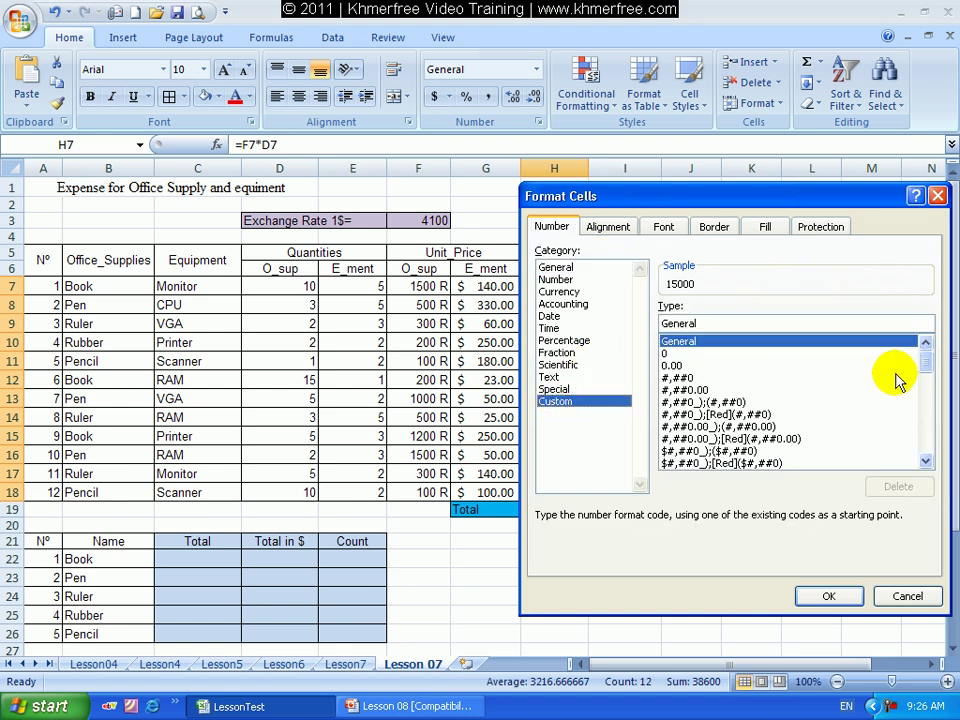
pyautogui.moveTo(923, 370); pyautogui.dragTo(920, 447)
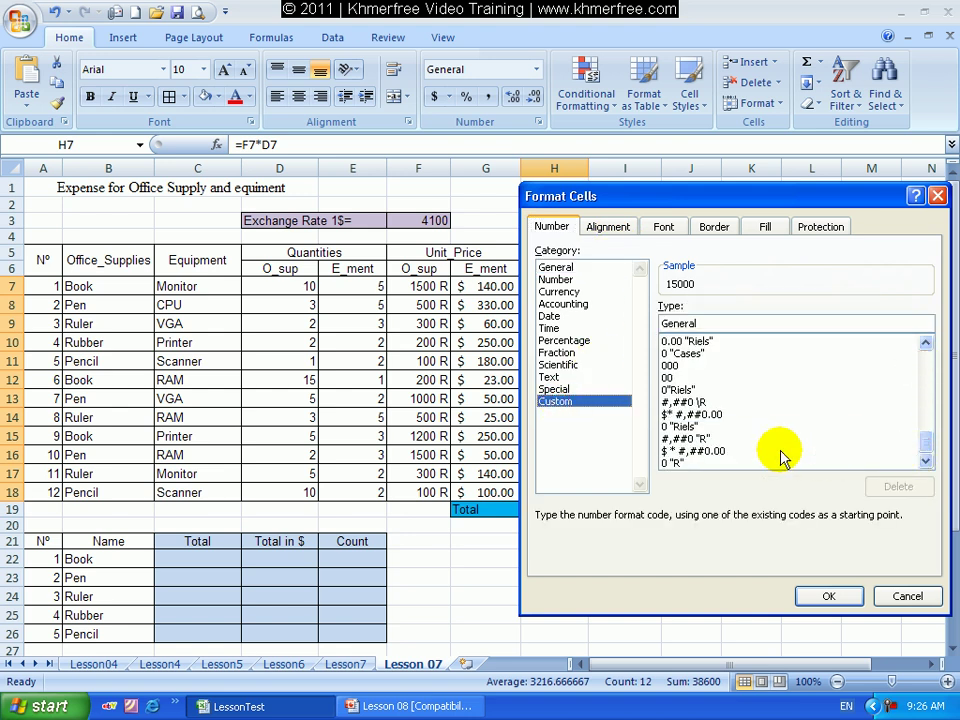
pyautogui.click(693, 439)
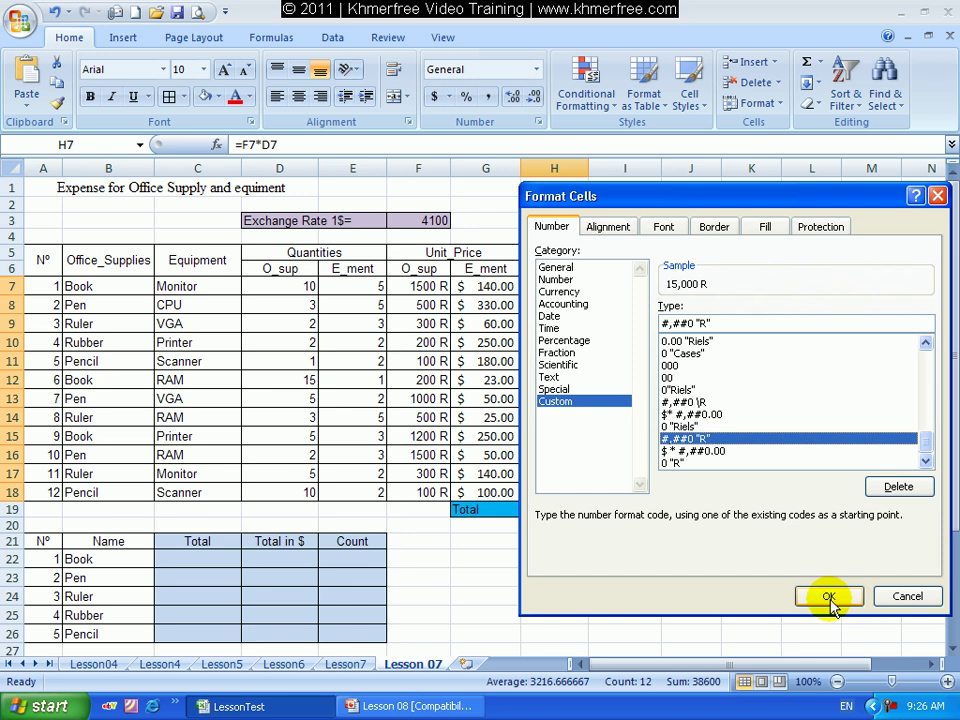
pyautogui.click(688, 462)
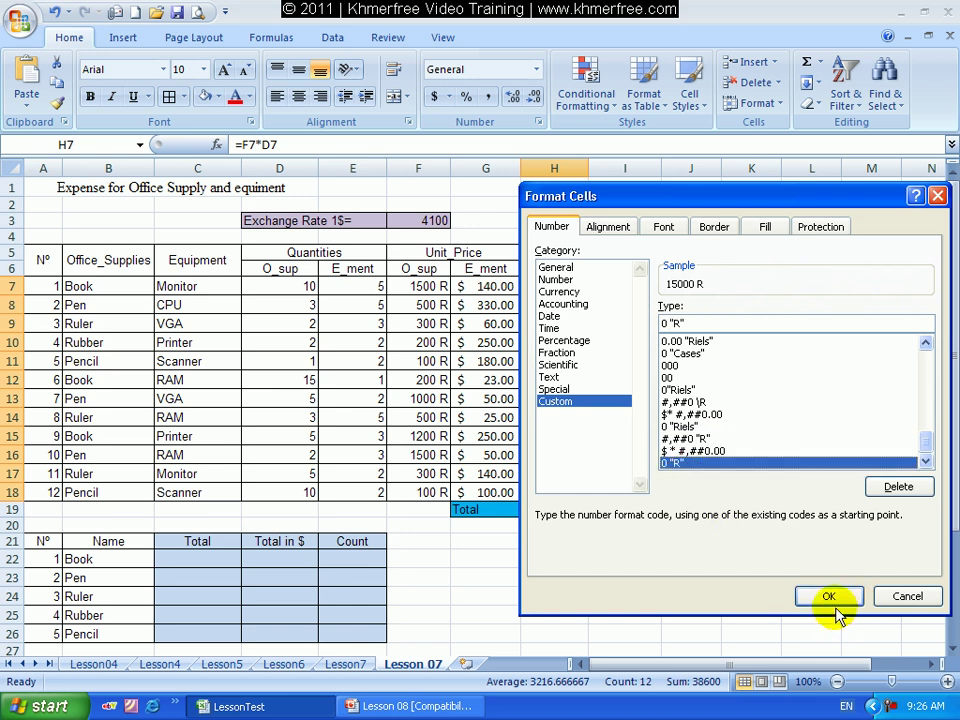
pyautogui.click(830, 597)
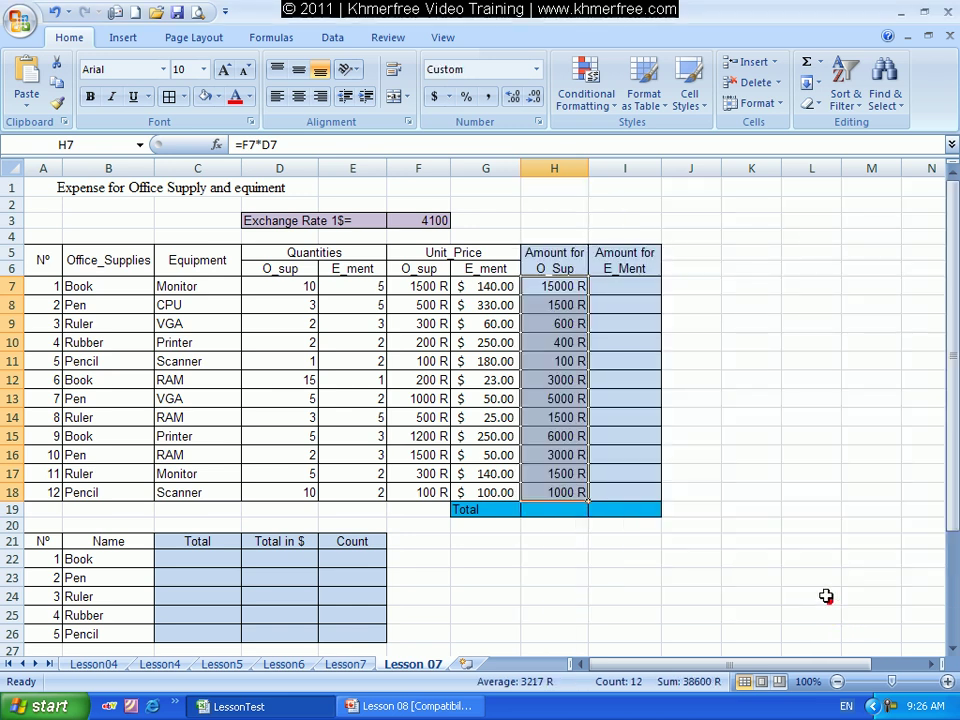
# Step: Review the Monitor row's unit price 140 and quantity 5 for the I7 amount
pyautogui.click(621, 288)
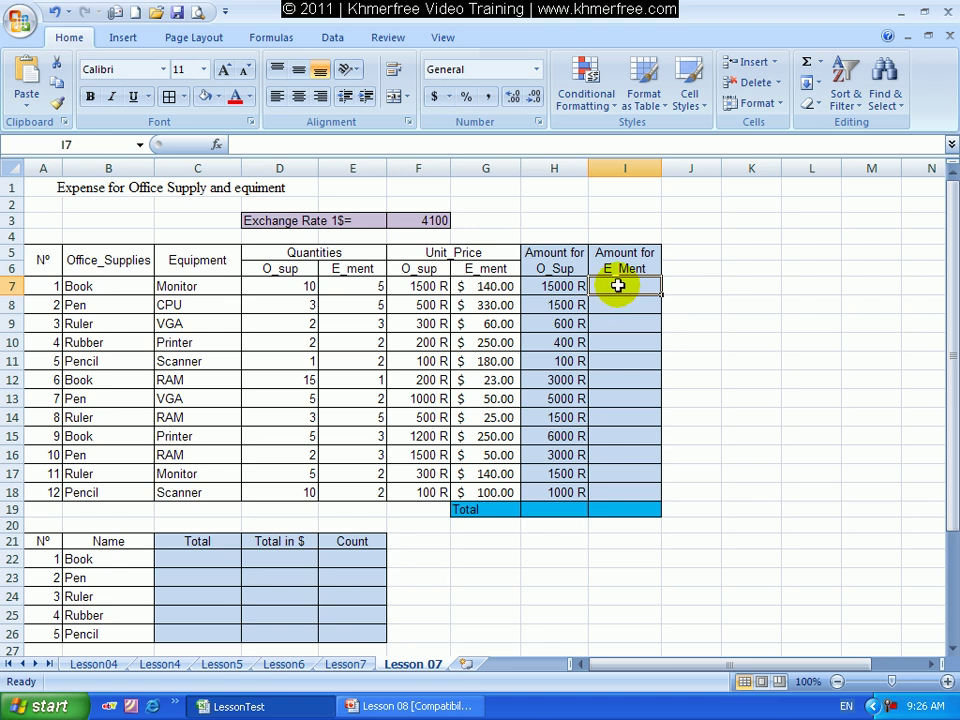
pyautogui.click(189, 287)
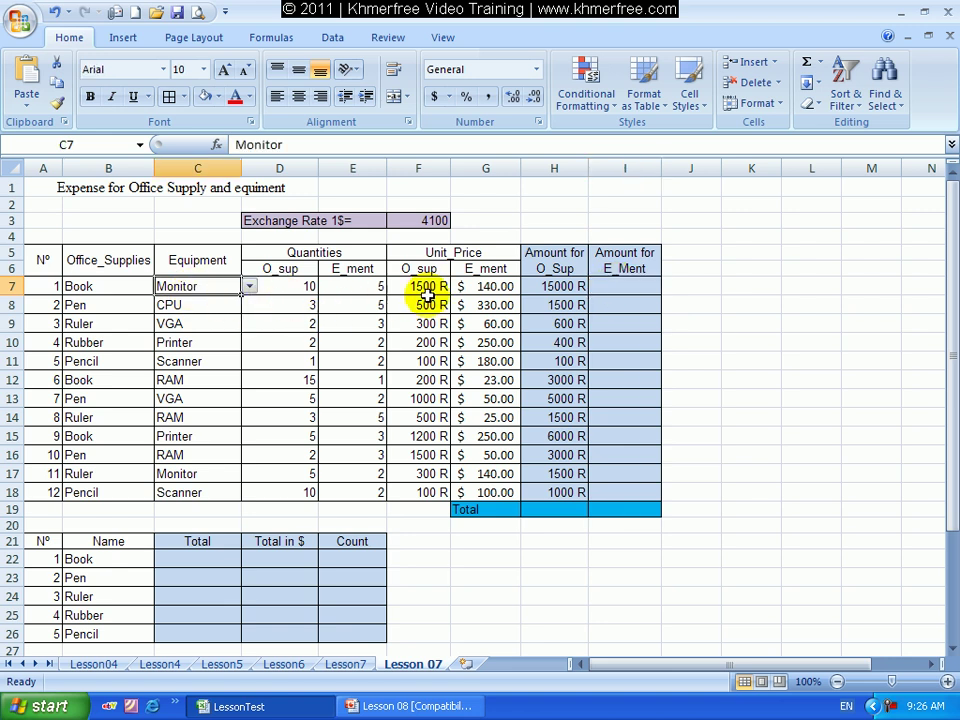
pyautogui.click(481, 289)
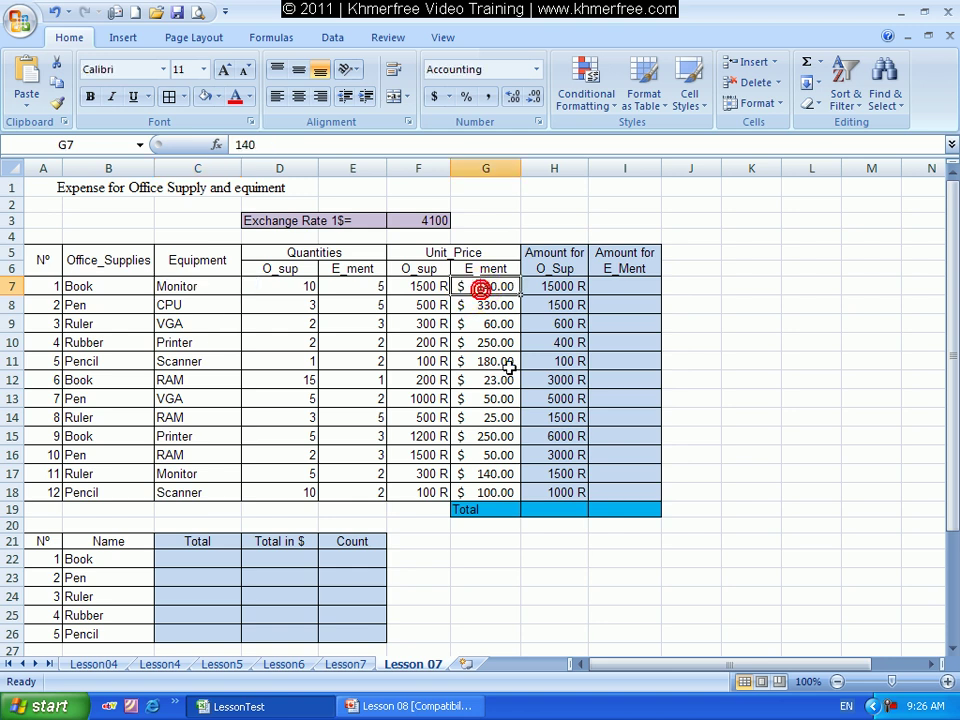
pyautogui.click(378, 281)
# Step: Enter =G7*E7 in I7 and fill it down to I18, giving $ 700.00 to $ 200.00
pyautogui.click(602, 291)
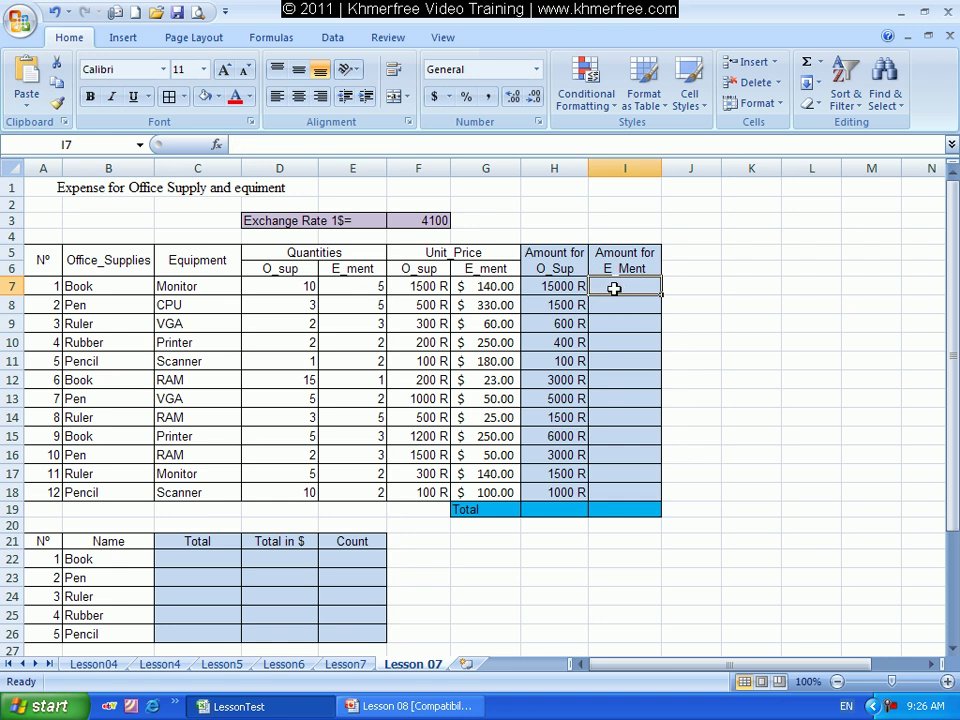
pyautogui.write('=')
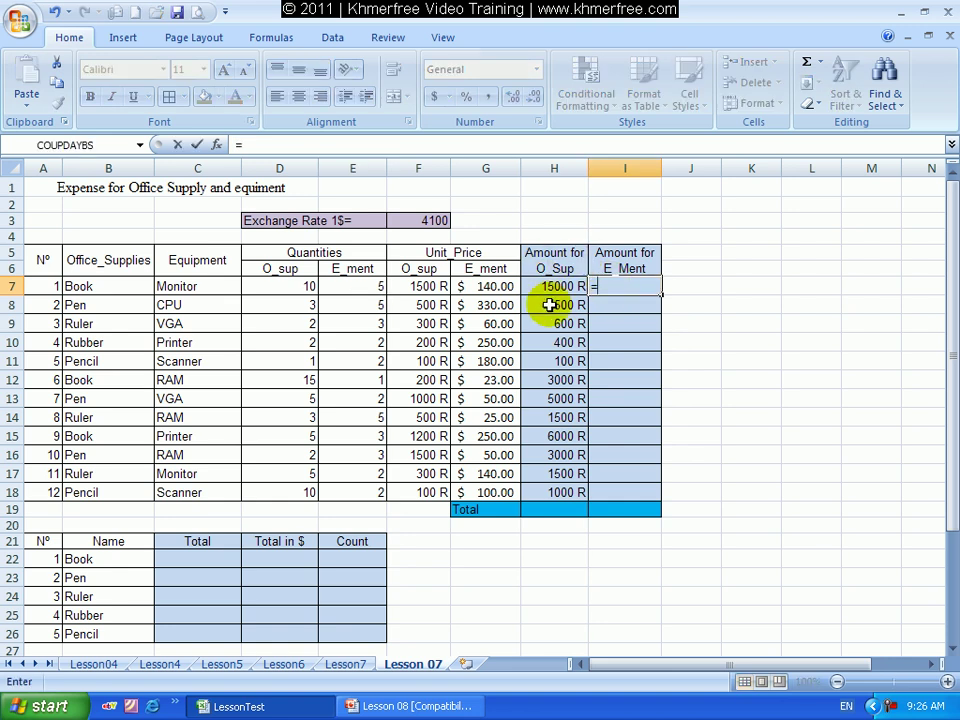
pyautogui.click(500, 285)
pyautogui.write('*')
pyautogui.click(378, 285)
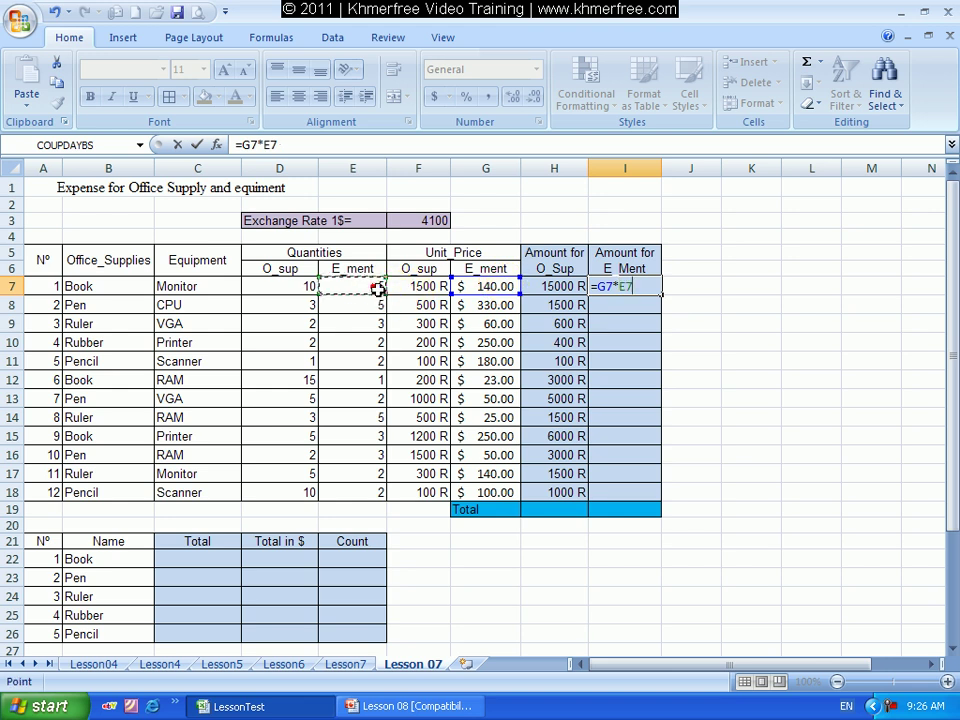
pyautogui.press('Return')
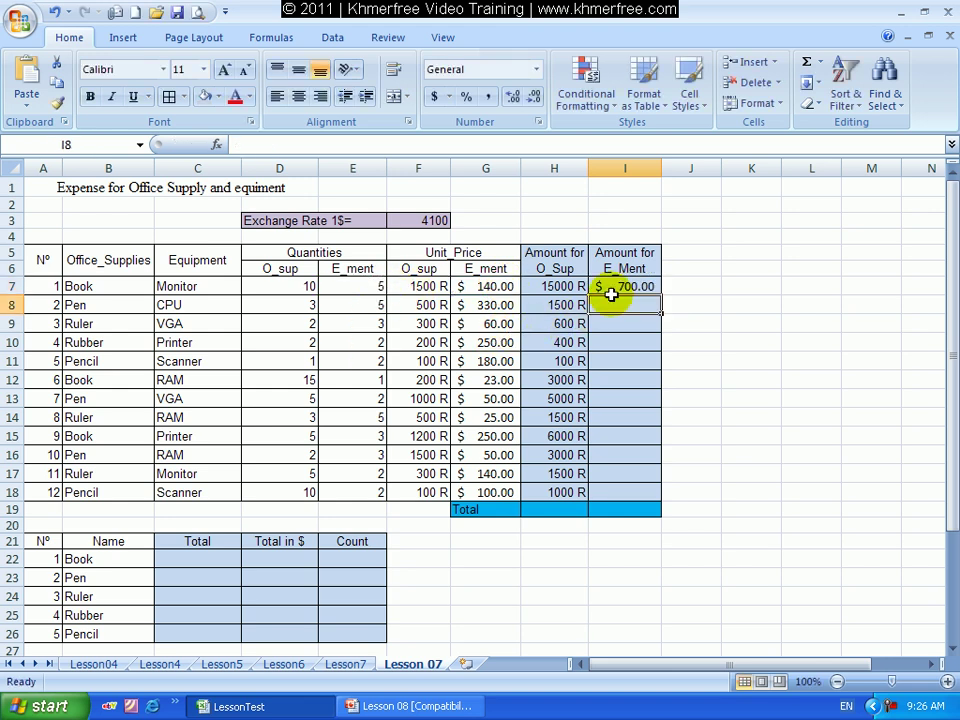
pyautogui.click(622, 287)
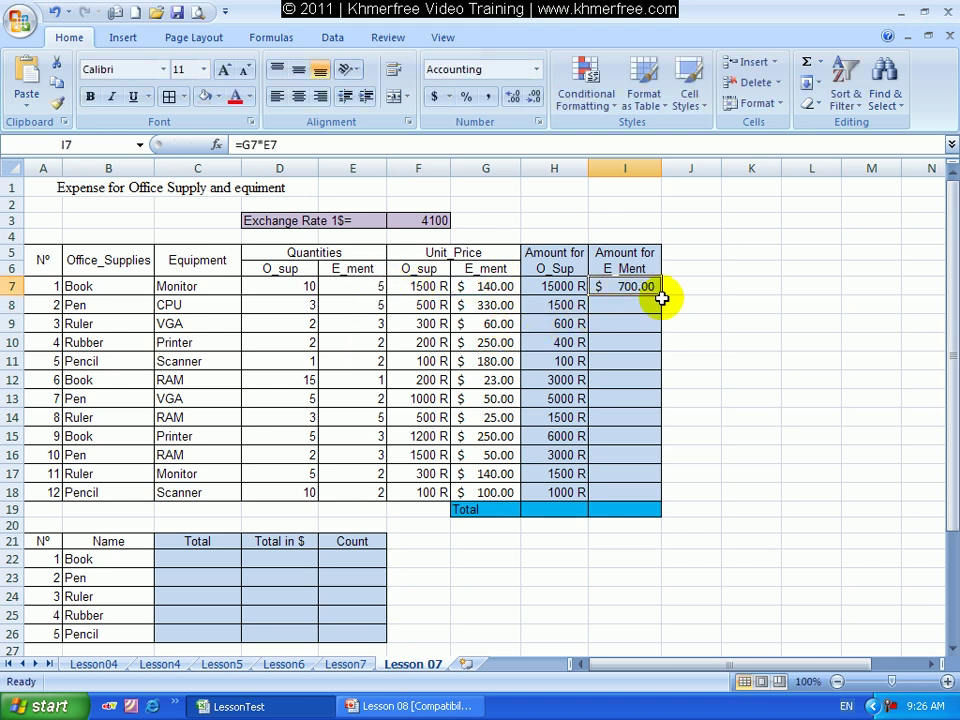
pyautogui.moveTo(661, 297); pyautogui.dragTo(669, 497)
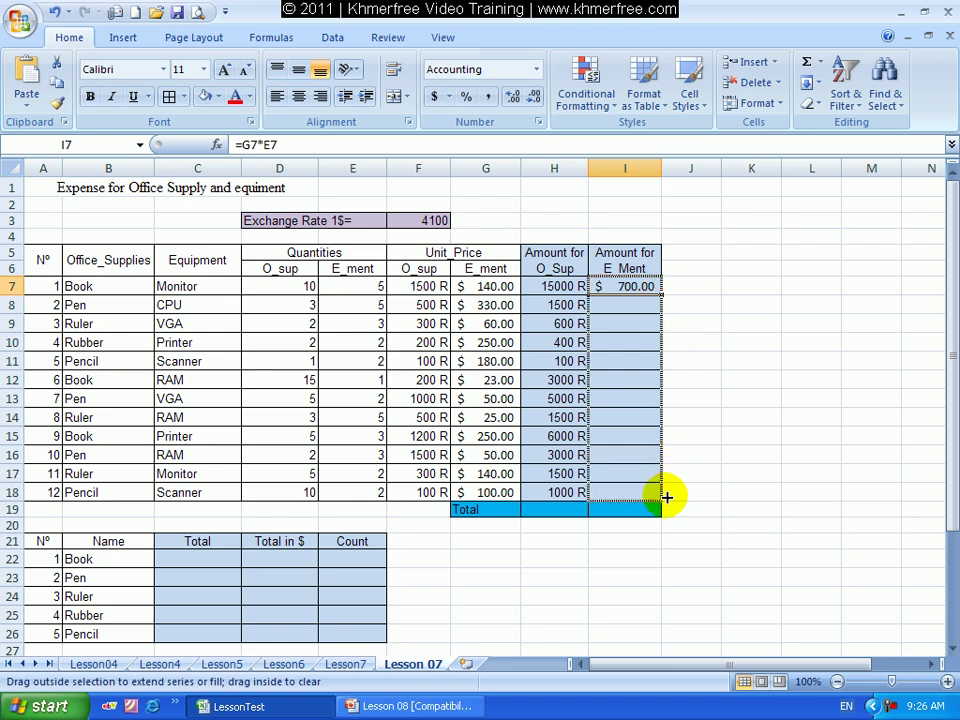
pyautogui.click(695, 456)
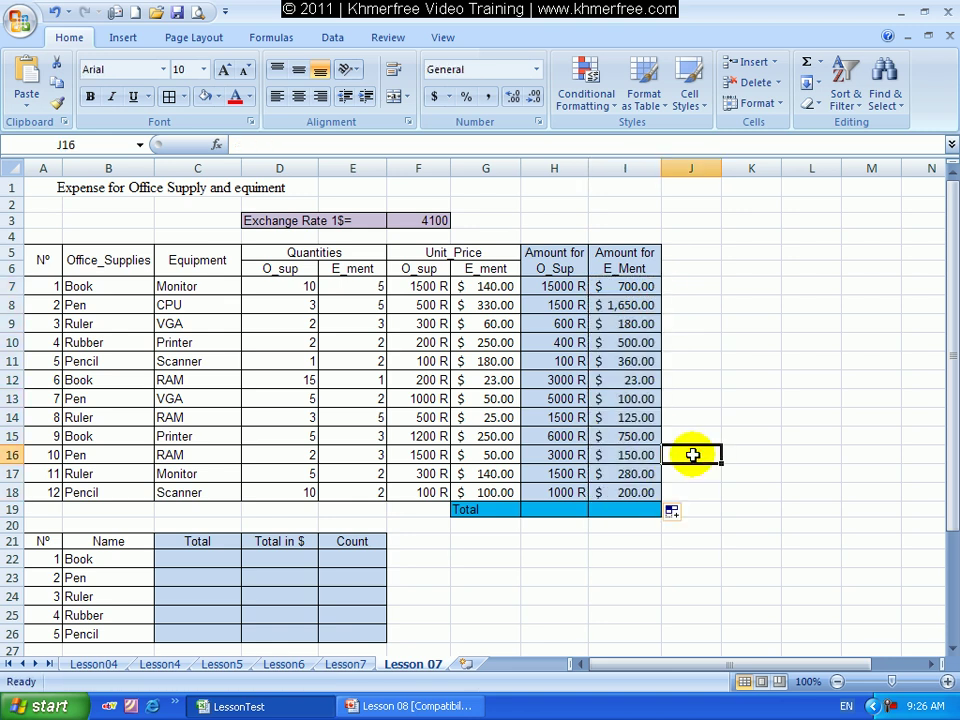
# Step: Review the Amount headings and exchange rate label, then select the exchange rate cell F3 (4100)
pyautogui.click(572, 255)
pyautogui.click(630, 258)
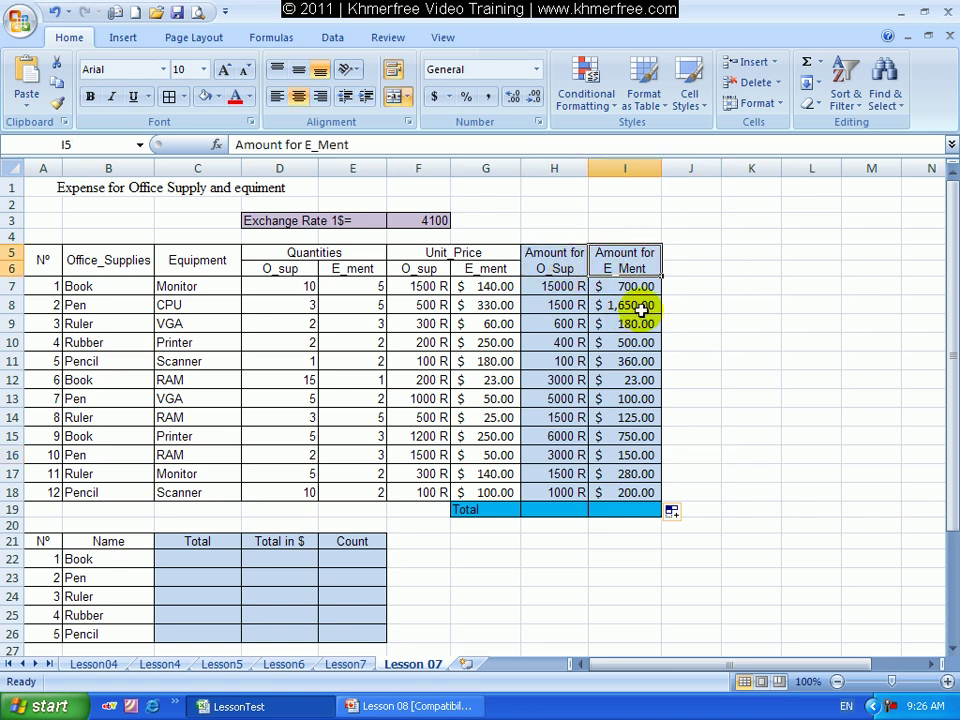
pyautogui.click(418, 218)
pyautogui.click(327, 218)
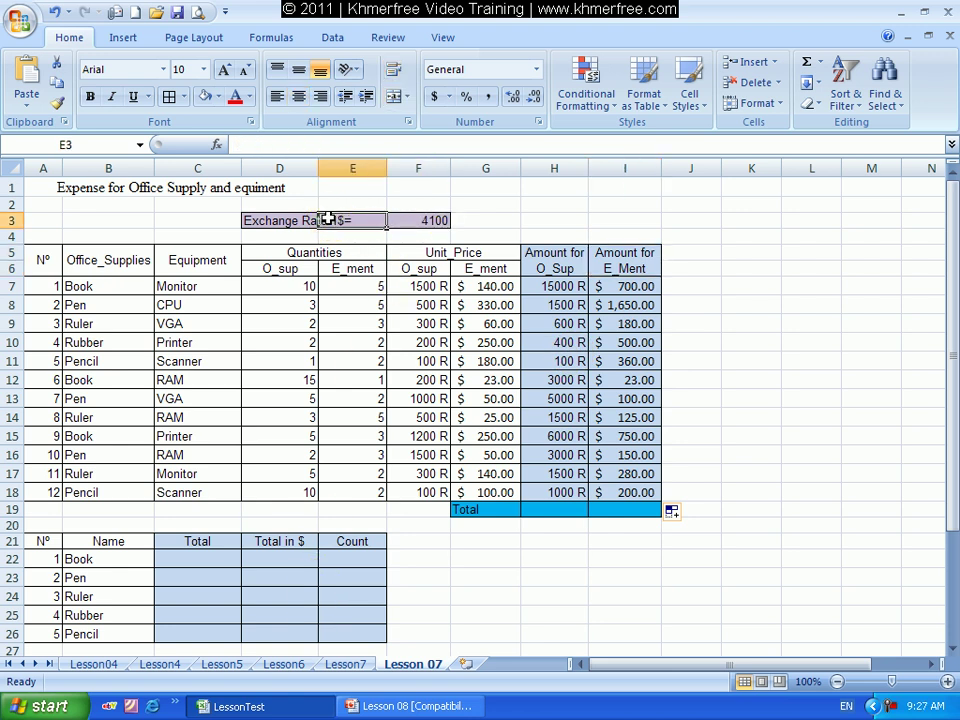
pyautogui.click(303, 212)
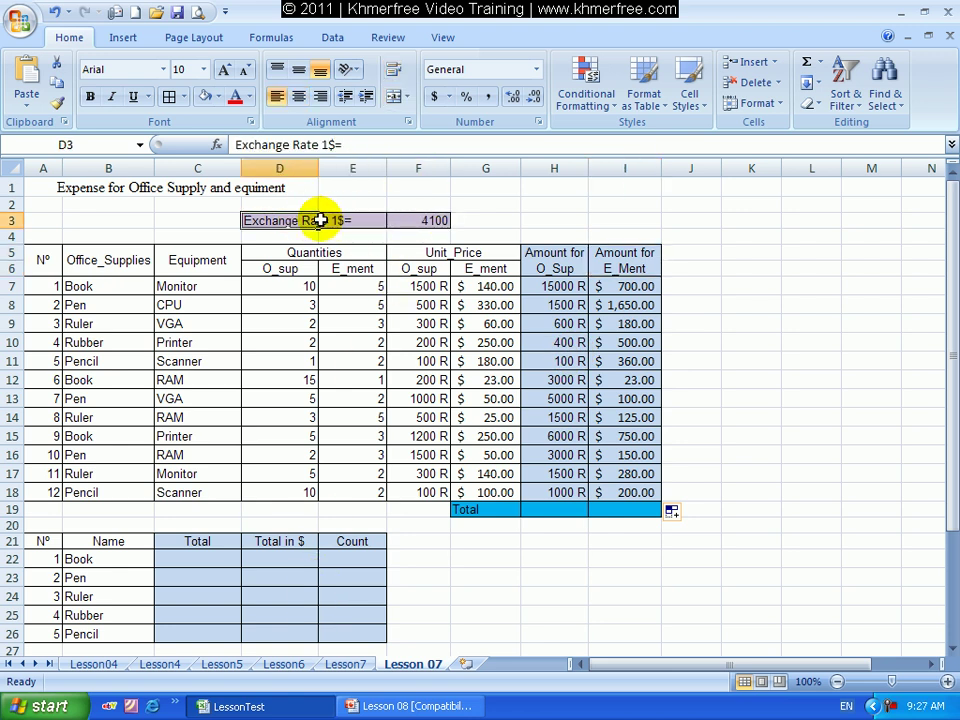
pyautogui.click(410, 223)
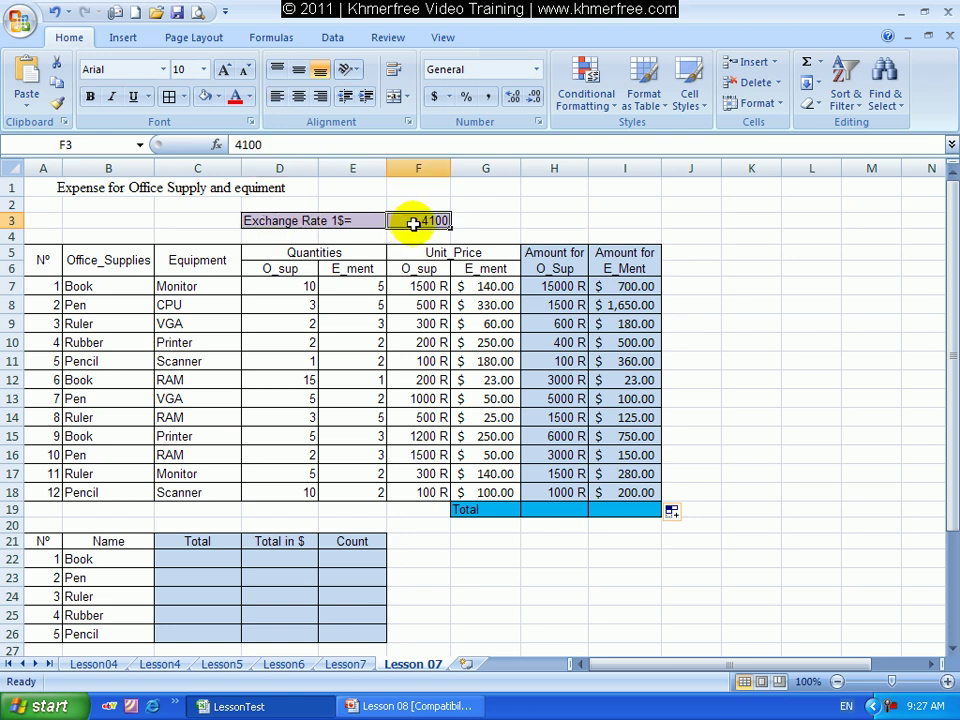
pyautogui.click(424, 206)
pyautogui.click(430, 218)
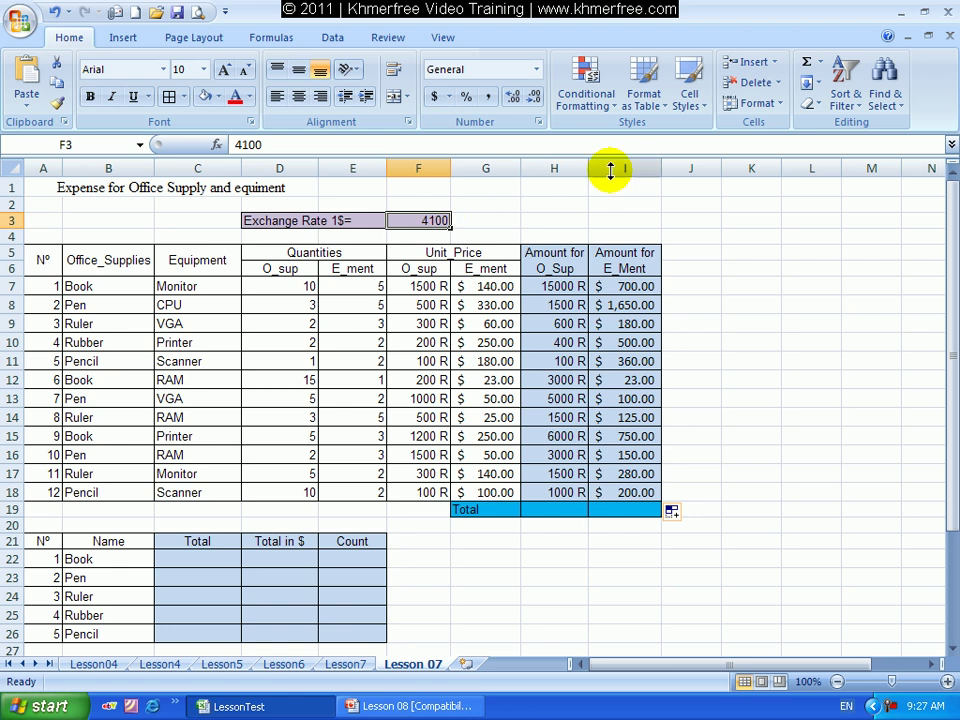
# Step: Give F3 the custom number format 0 "Riels" so it displays 4100 Riels
pyautogui.click(757, 103)
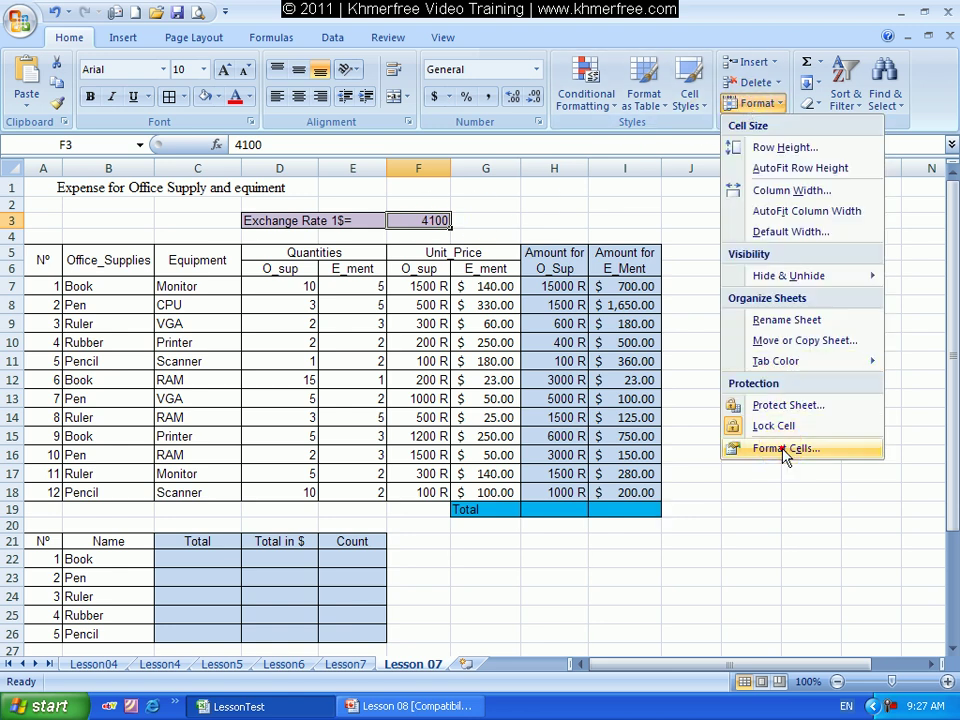
pyautogui.click(785, 449)
pyautogui.click(563, 401)
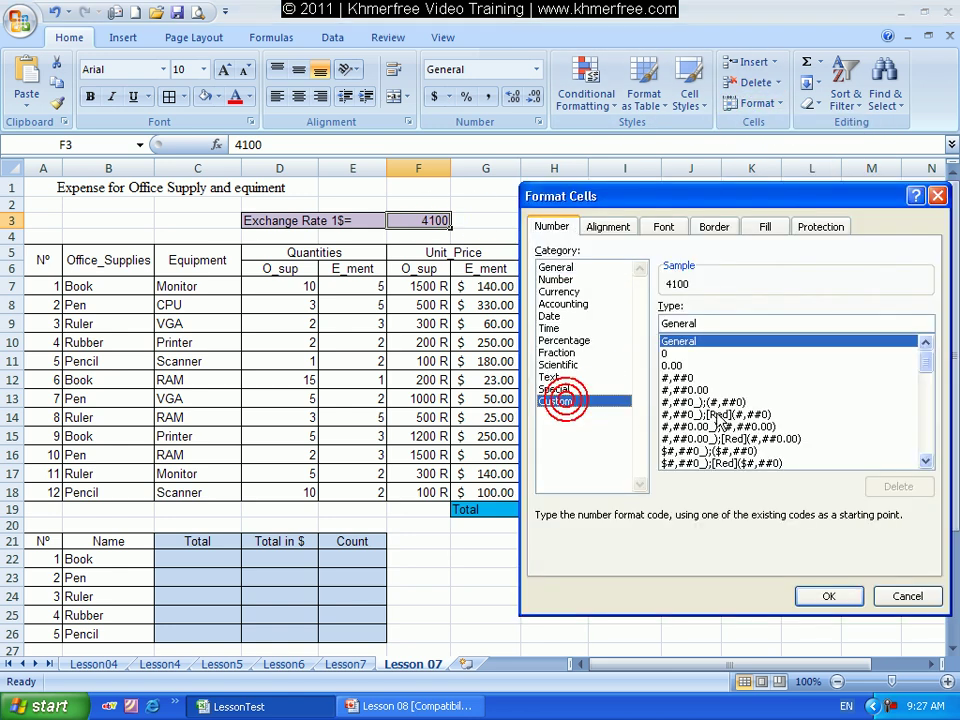
pyautogui.doubleClick(700, 323)
pyautogui.write('0 "Riels')
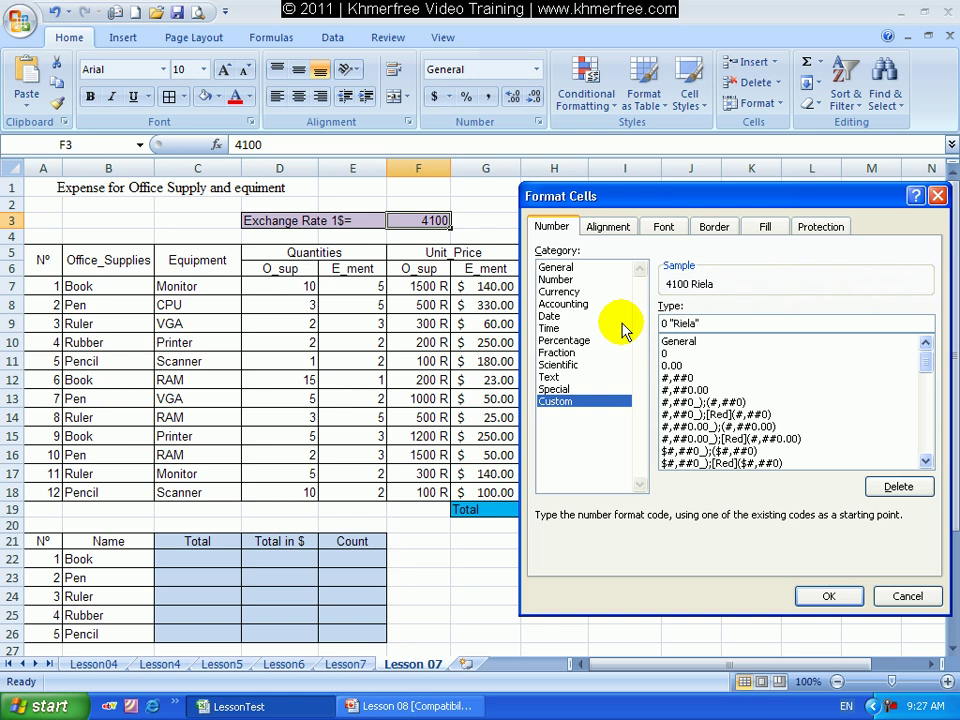
pyautogui.click(835, 597)
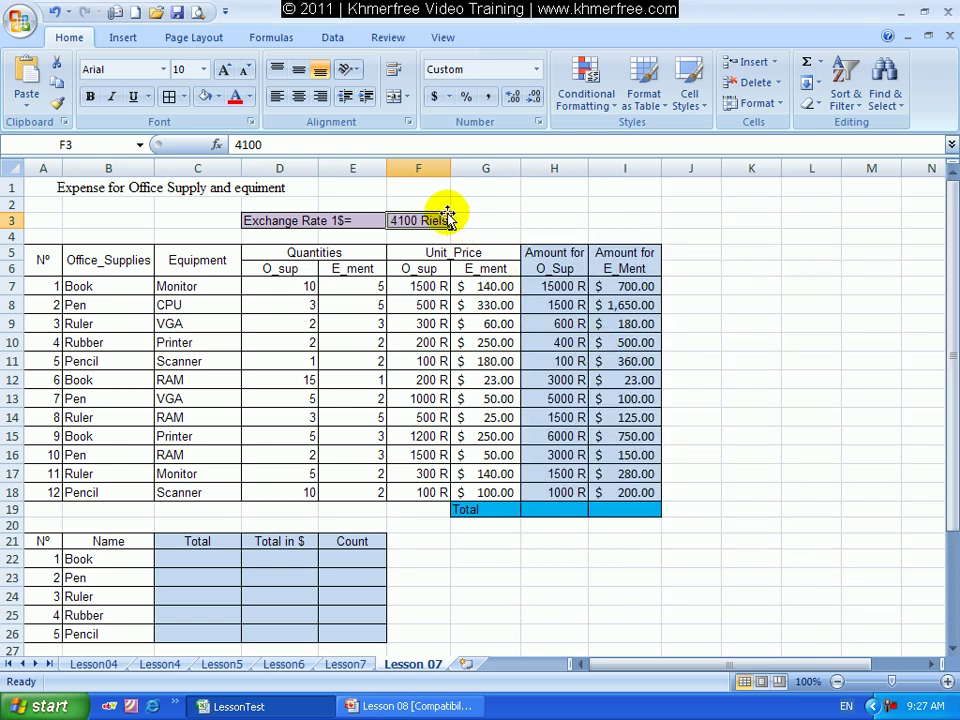
# Step: Type 4100 Riels into F2 and compare it with the value stored in F3
pyautogui.click(439, 205)
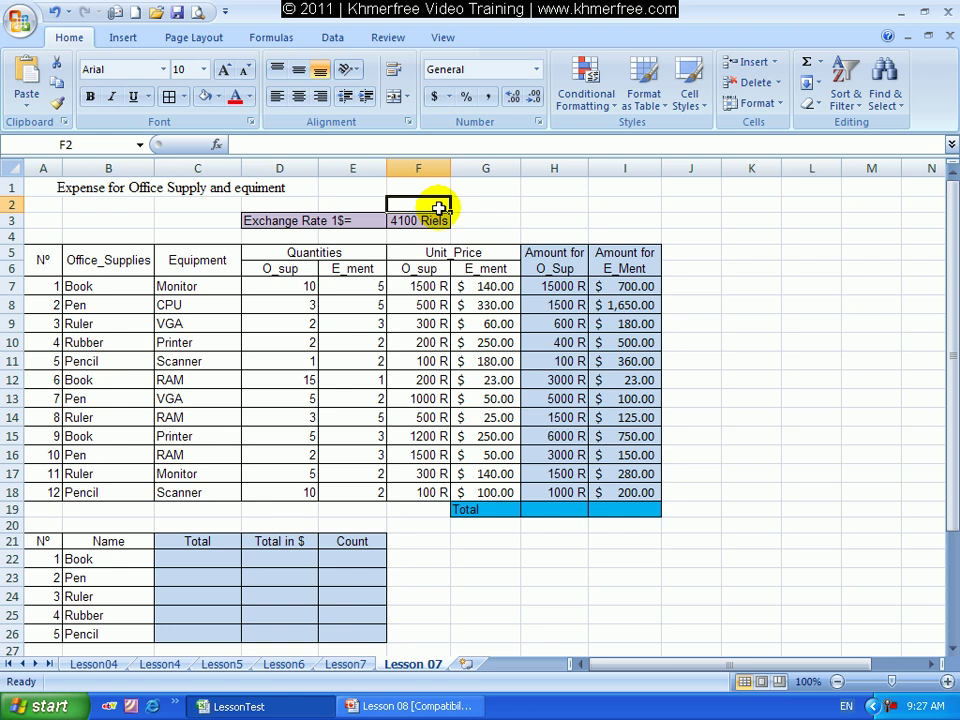
pyautogui.write('4100 Riels')
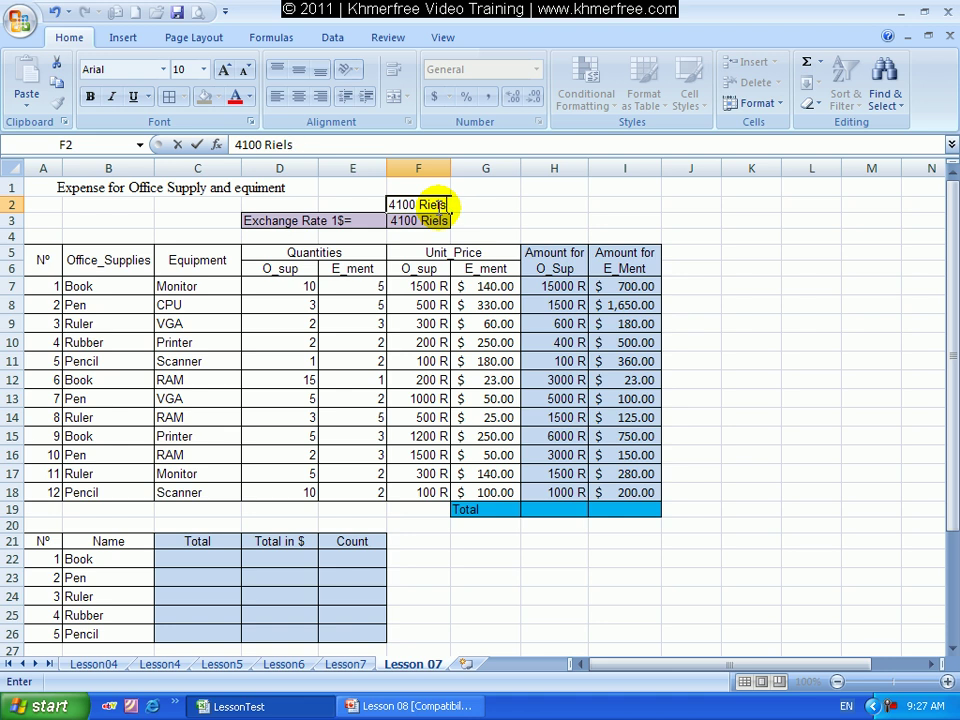
pyautogui.click(515, 221)
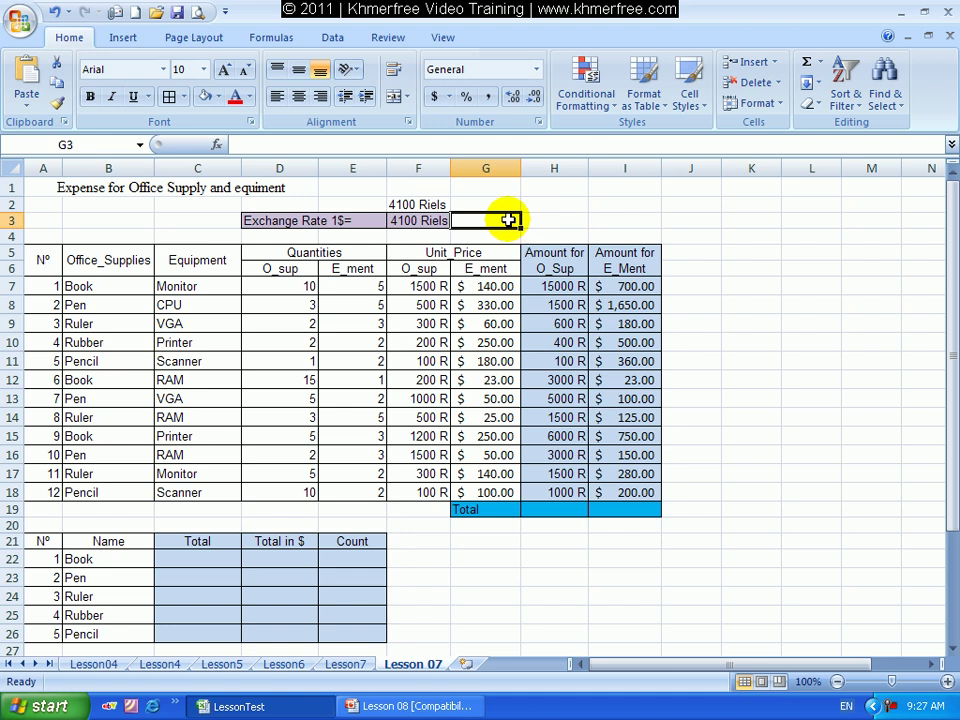
pyautogui.click(428, 205)
pyautogui.click(435, 218)
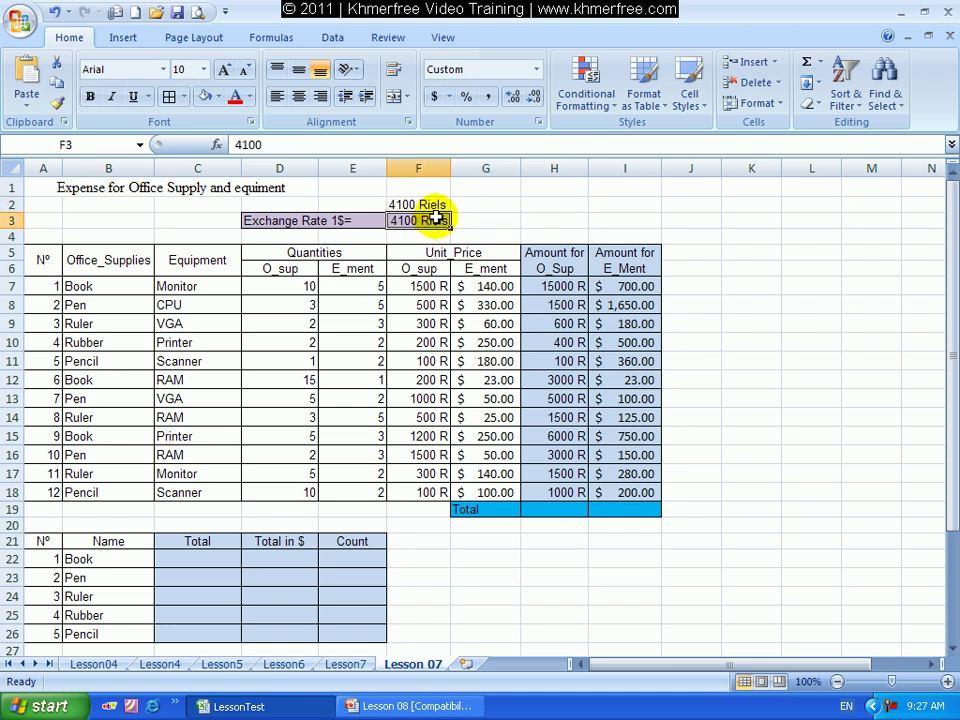
# Step: Inspect the H8–H10 formulas and select H7:H17 to compare the status bar sum
pyautogui.moveTo(561, 286); pyautogui.dragTo(561, 489)
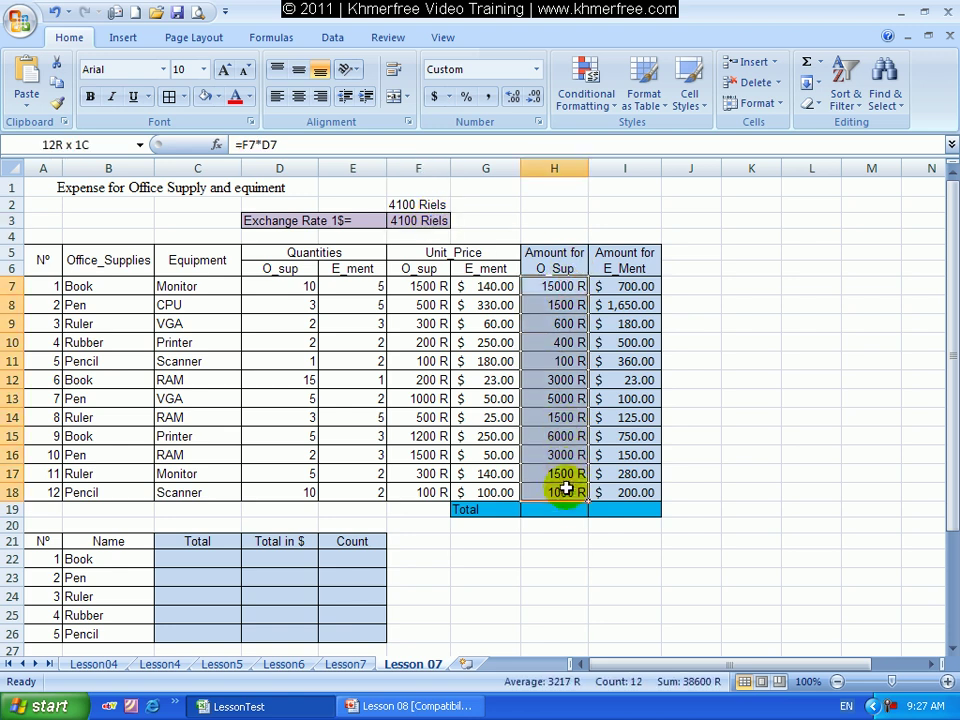
pyautogui.click(561, 287)
pyautogui.click(561, 305)
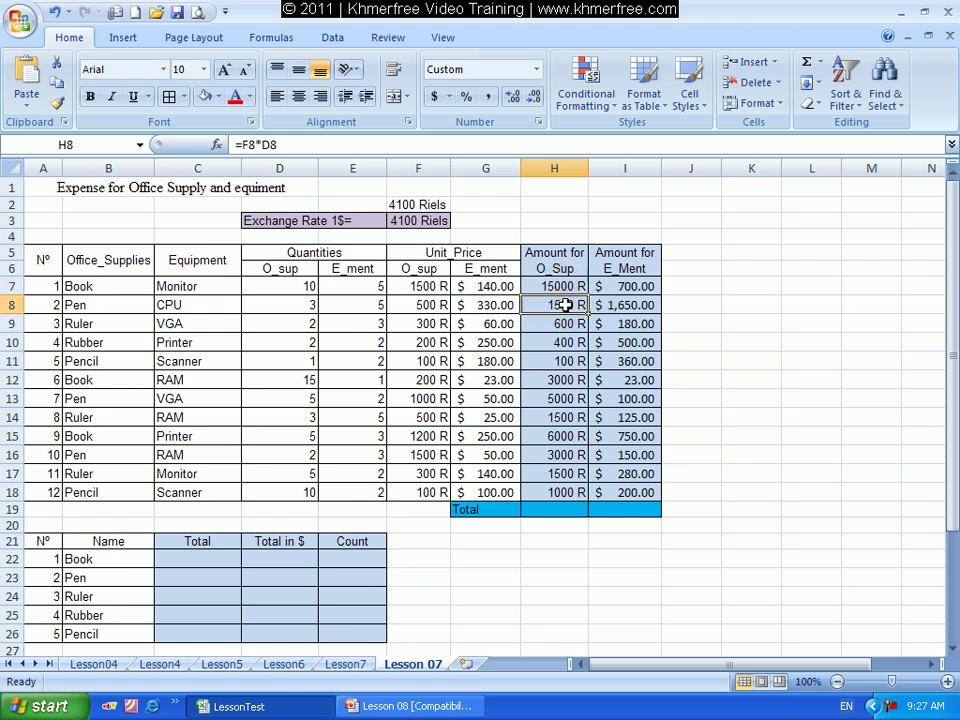
pyautogui.click(558, 325)
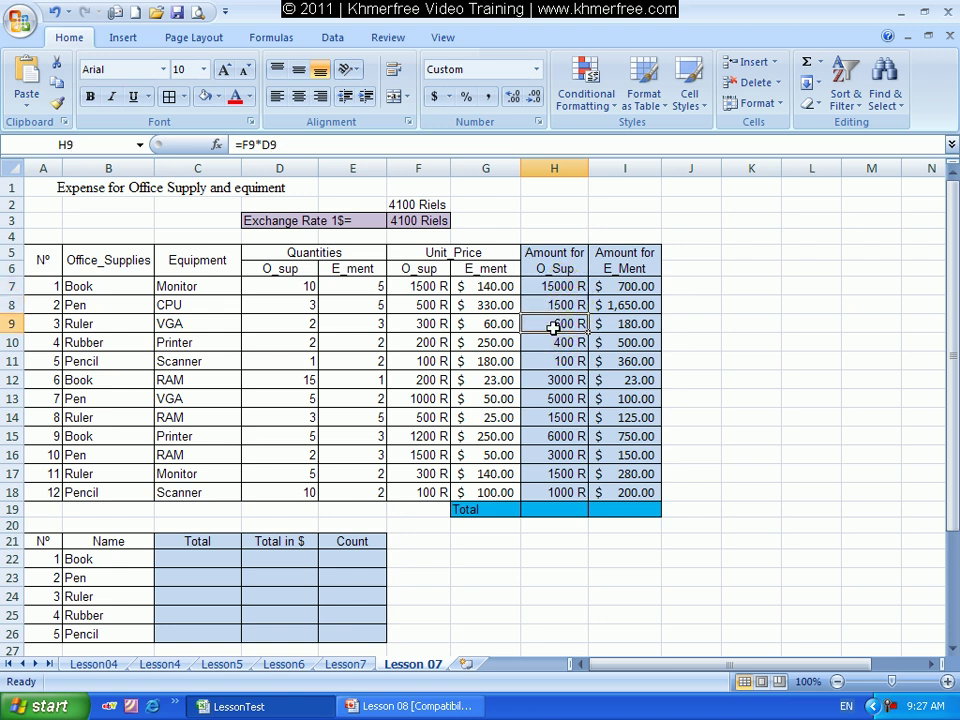
pyautogui.click(564, 344)
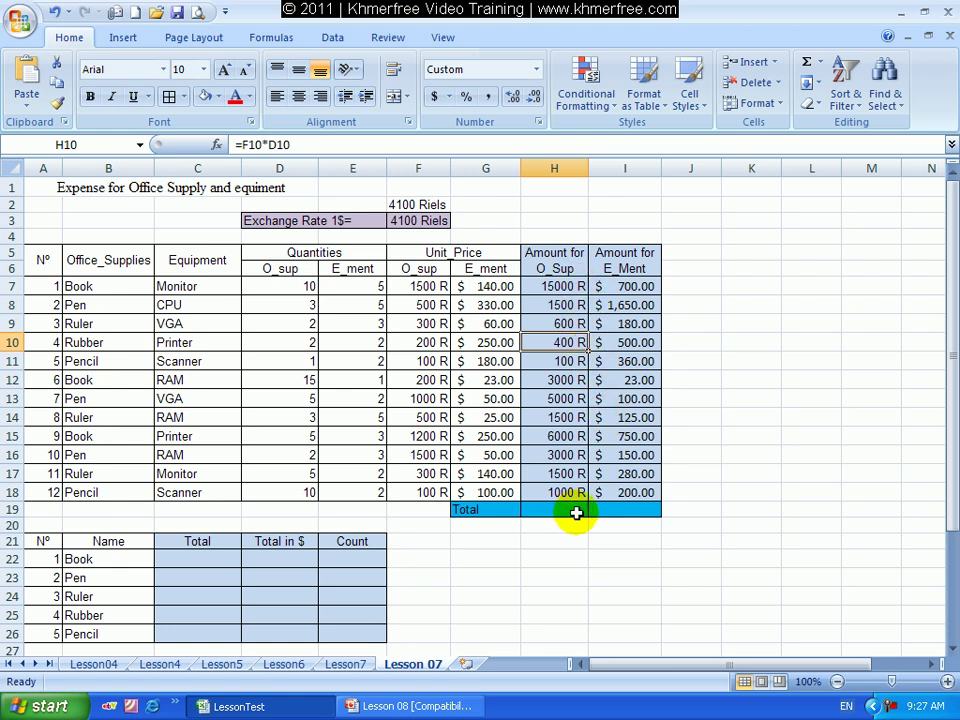
pyautogui.moveTo(570, 287); pyautogui.dragTo(566, 473)
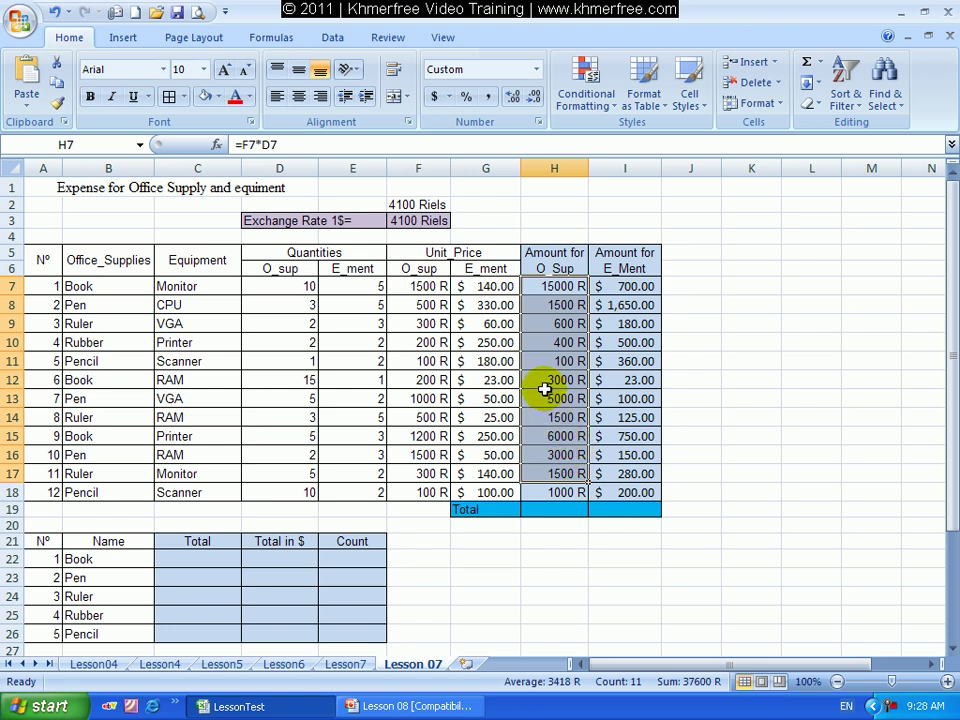
pyautogui.click(422, 195)
pyautogui.click(424, 203)
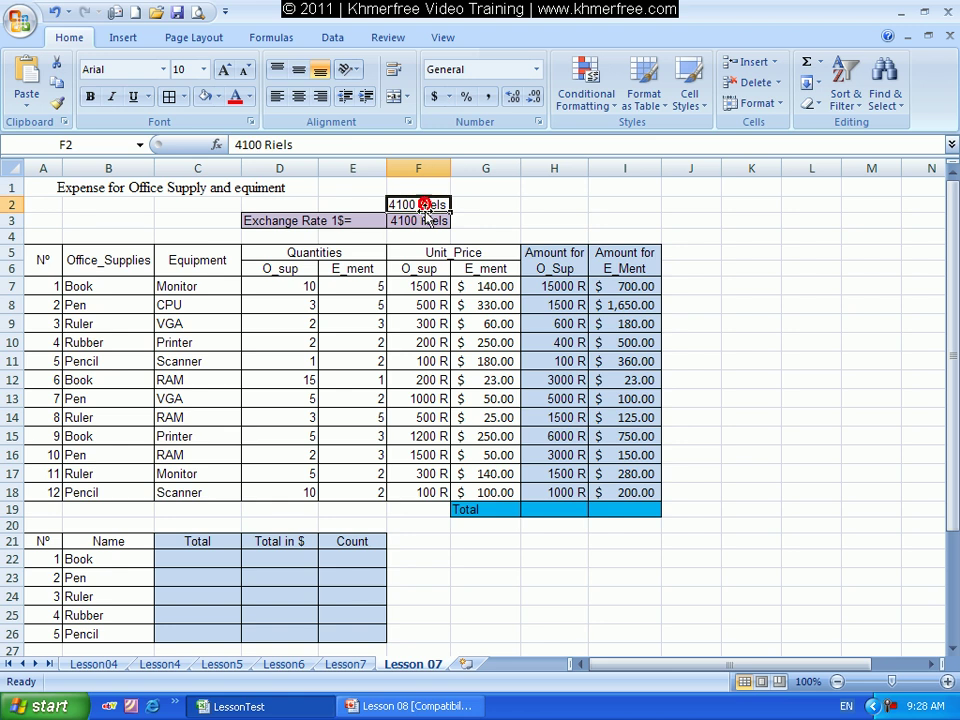
pyautogui.click(424, 216)
pyautogui.click(424, 216)
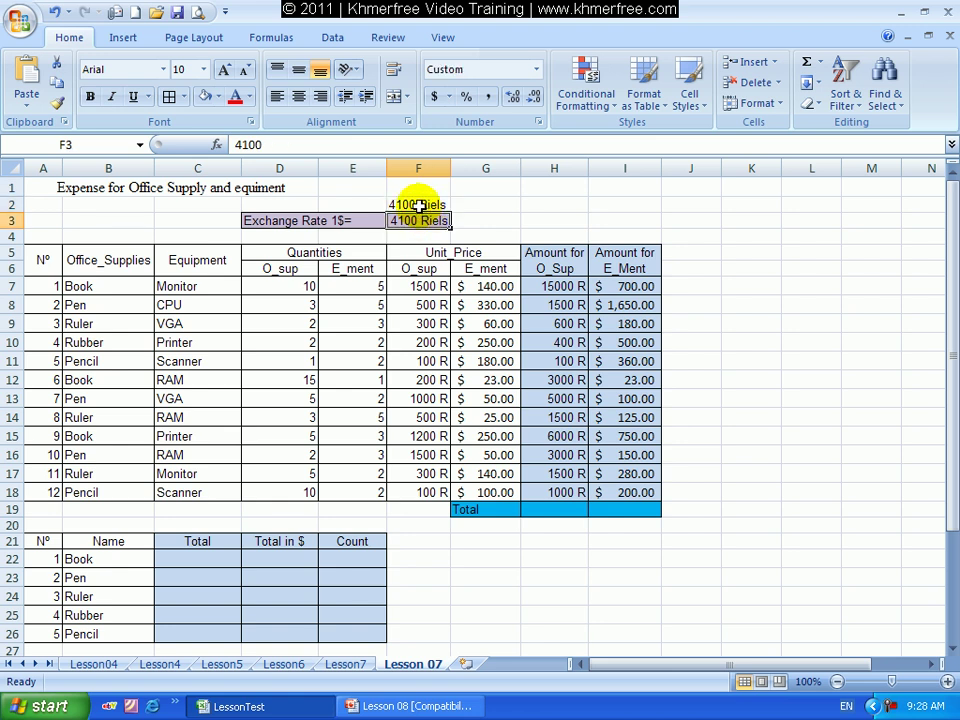
pyautogui.click(418, 203)
pyautogui.click(486, 203)
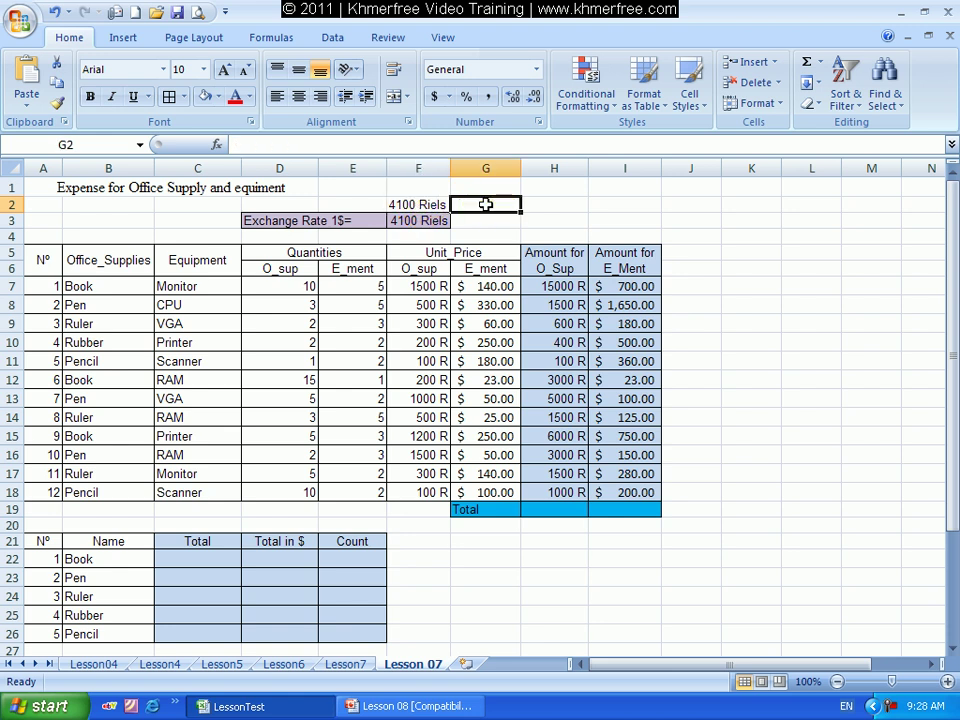
pyautogui.write('3')
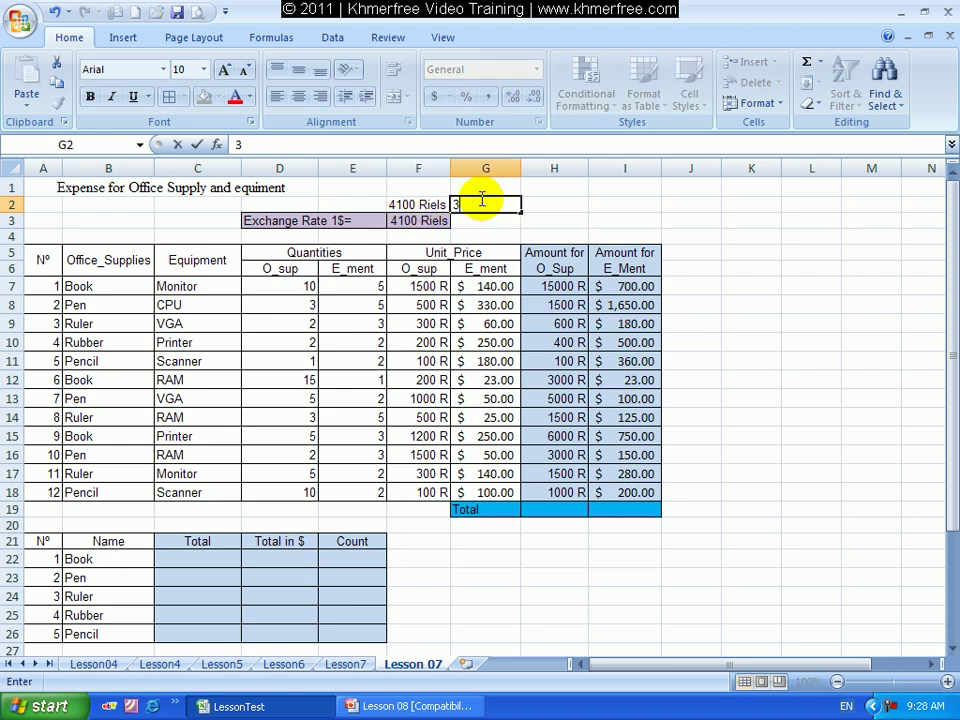
pyautogui.press('Return')
pyautogui.write('3')
pyautogui.press('Return')
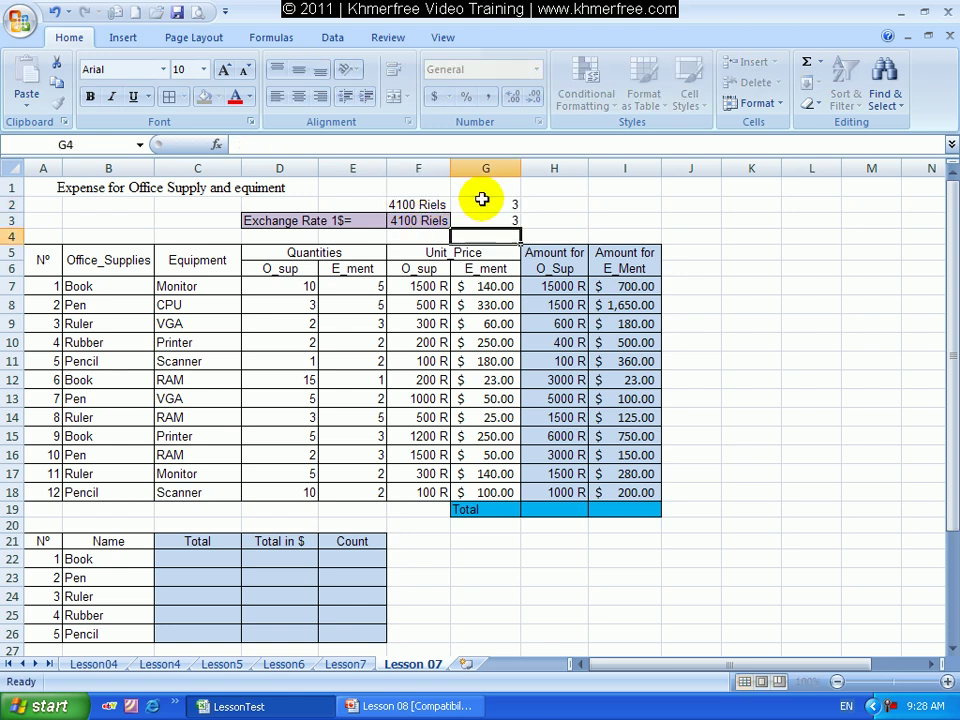
pyautogui.click(431, 203)
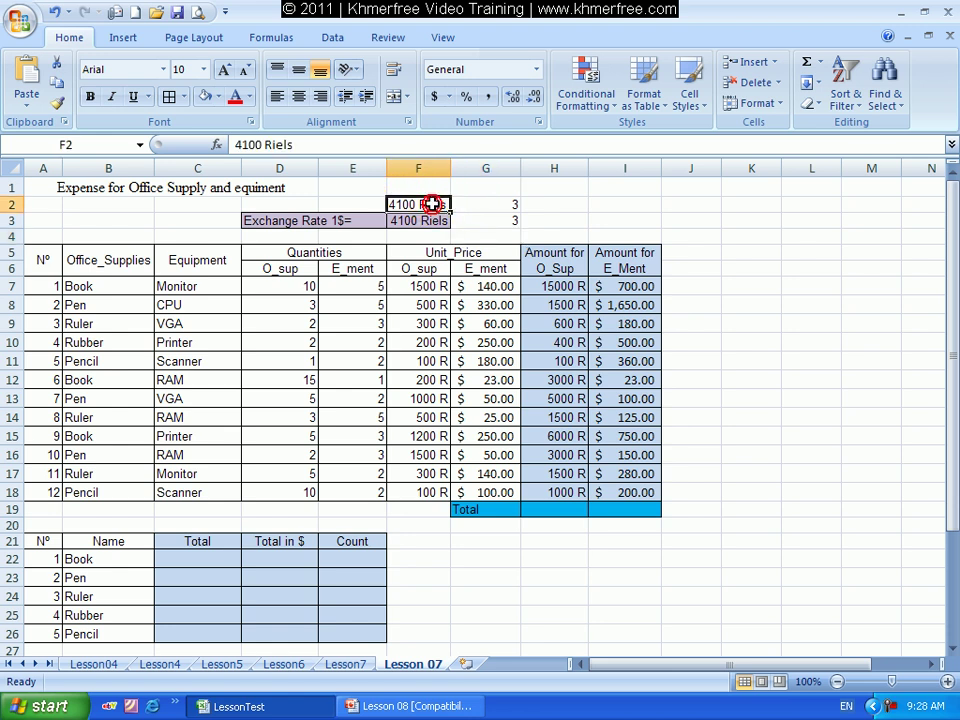
pyautogui.click(424, 219)
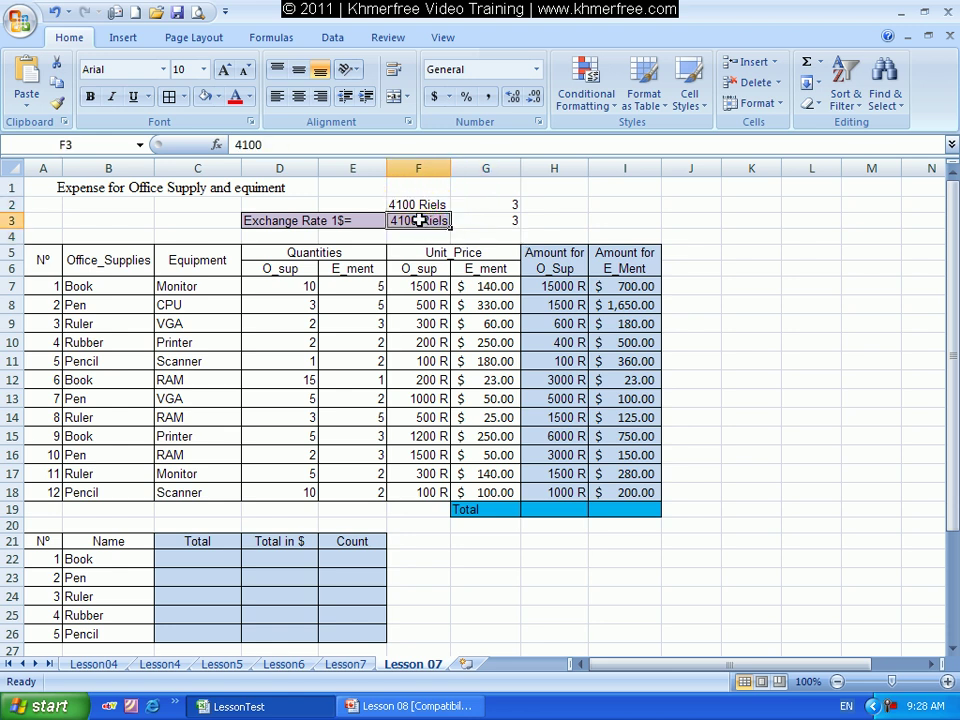
pyautogui.click(539, 204)
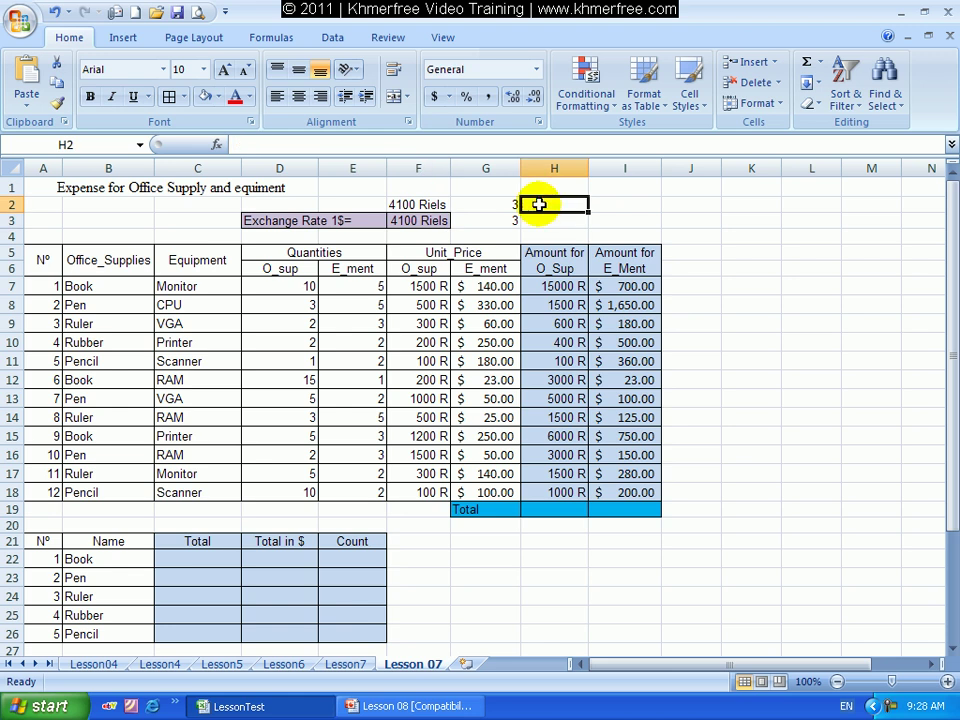
pyautogui.write('=')
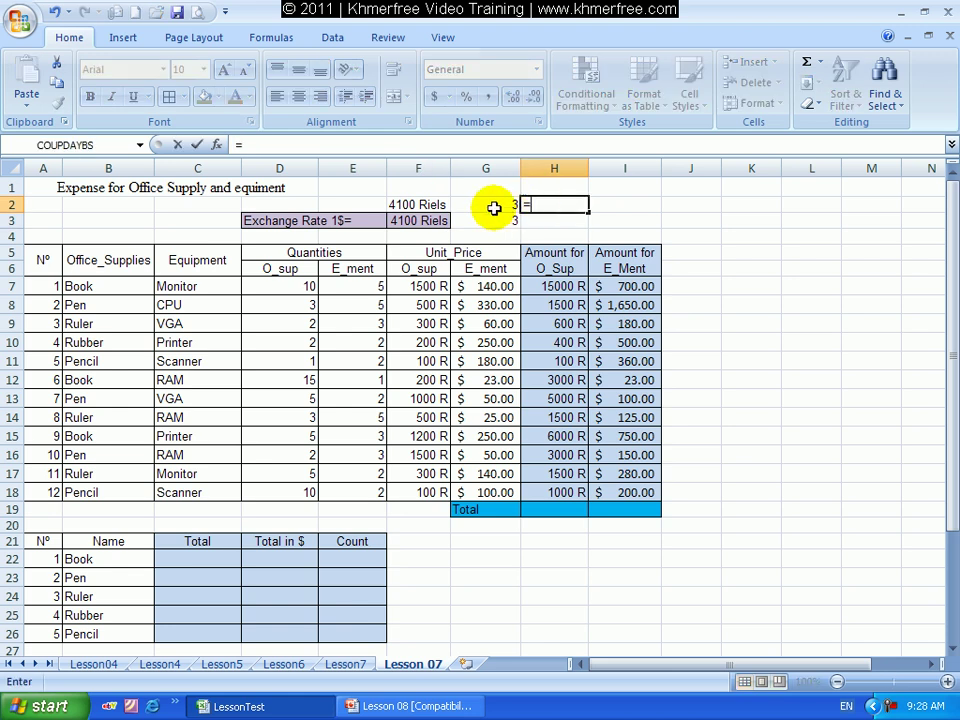
pyautogui.click(431, 203)
pyautogui.write('*')
pyautogui.click(506, 204)
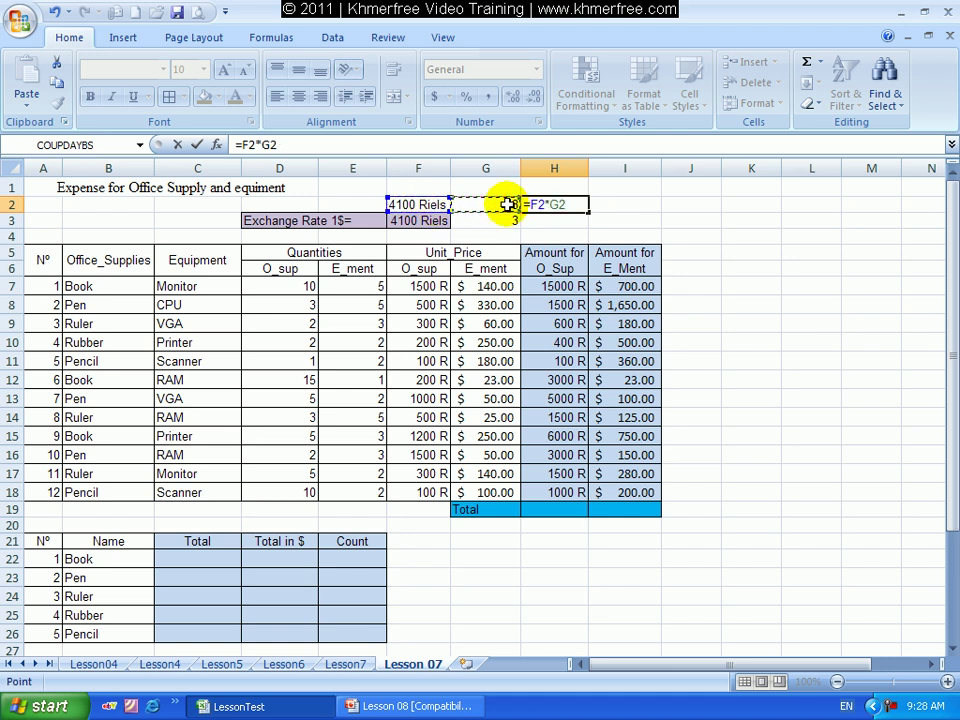
pyautogui.press('Return')
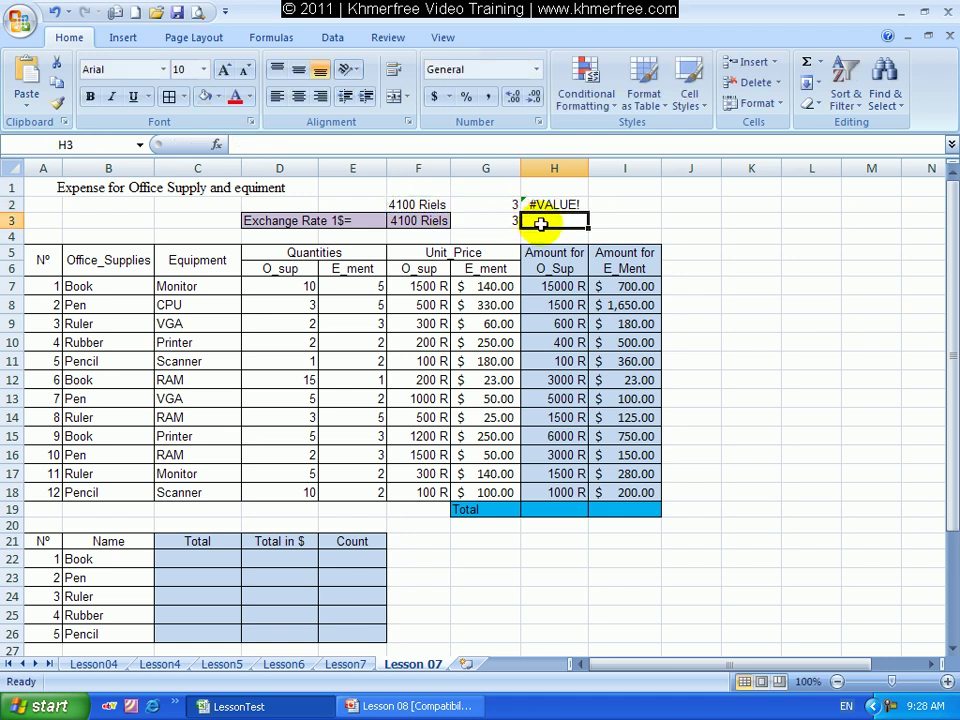
pyautogui.write('=')
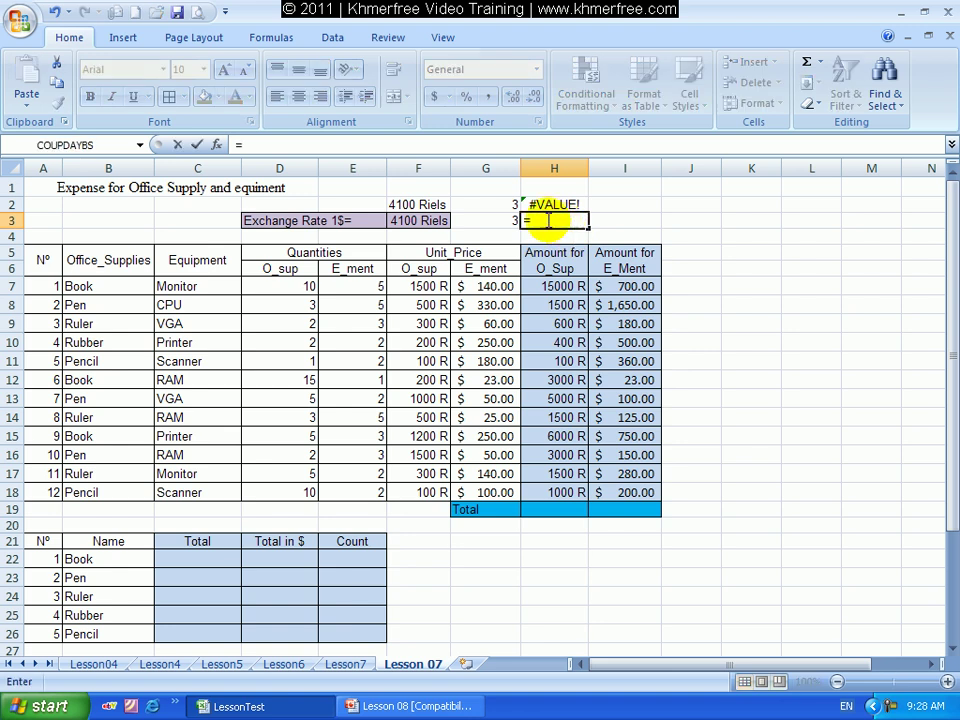
pyautogui.click(430, 221)
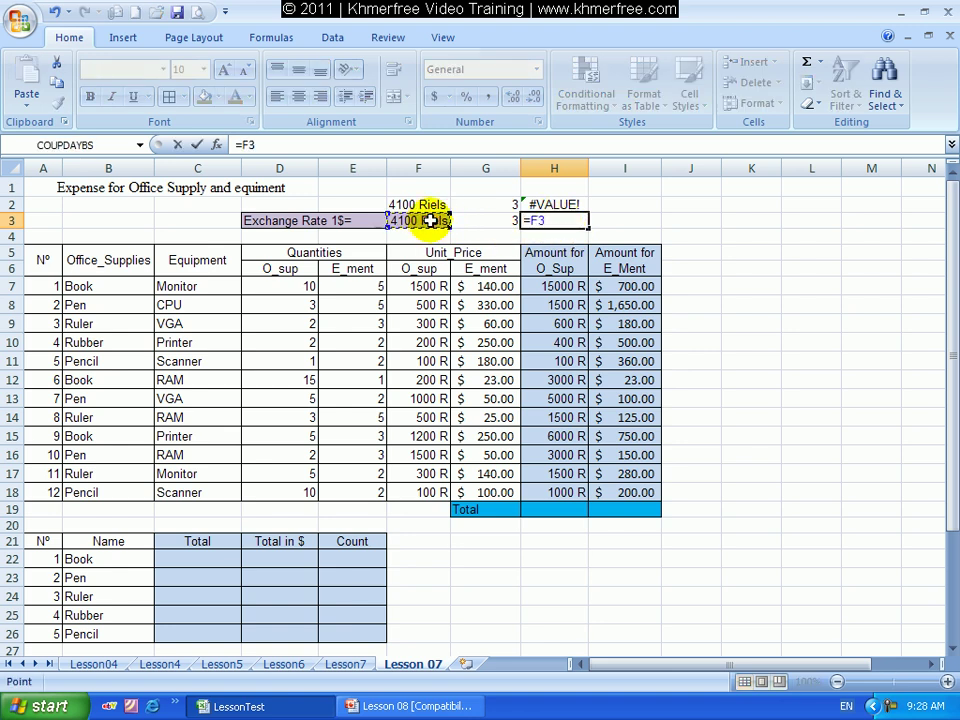
pyautogui.click(472, 221)
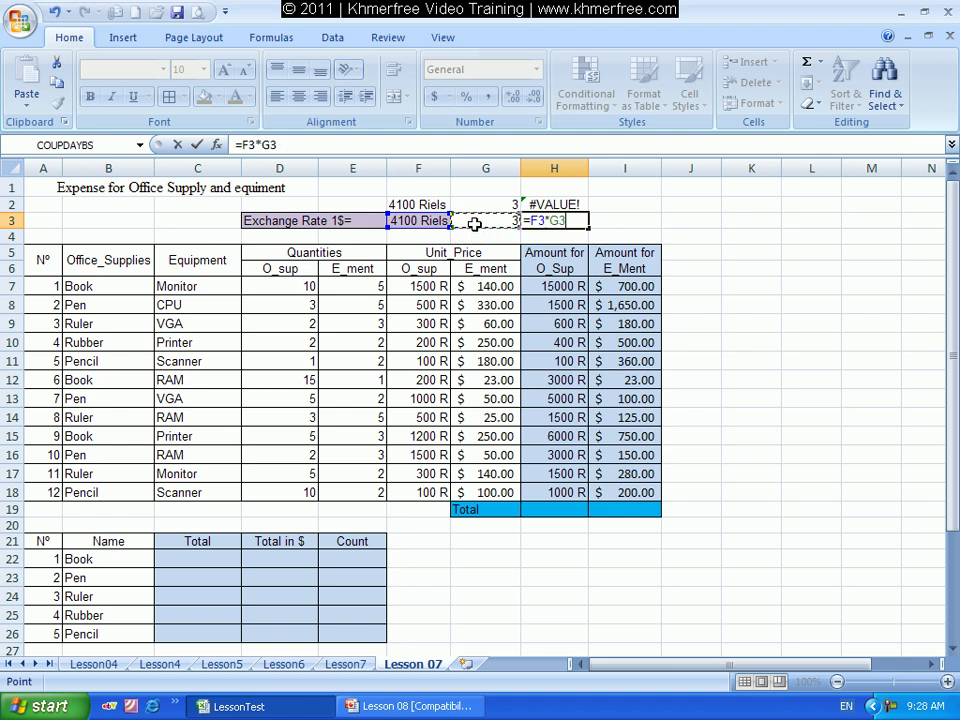
pyautogui.press('Return')
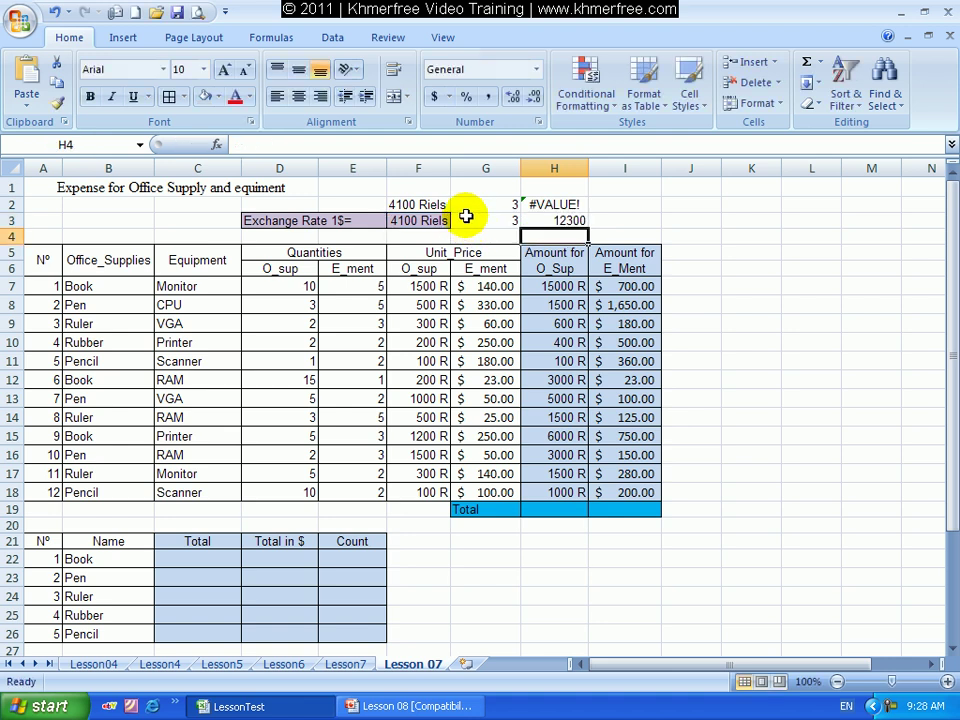
pyautogui.moveTo(565, 204)
pyautogui.mouseDown()
pyautogui.moveTo(522, 214)
pyautogui.moveTo(541, 210)
pyautogui.mouseUp()
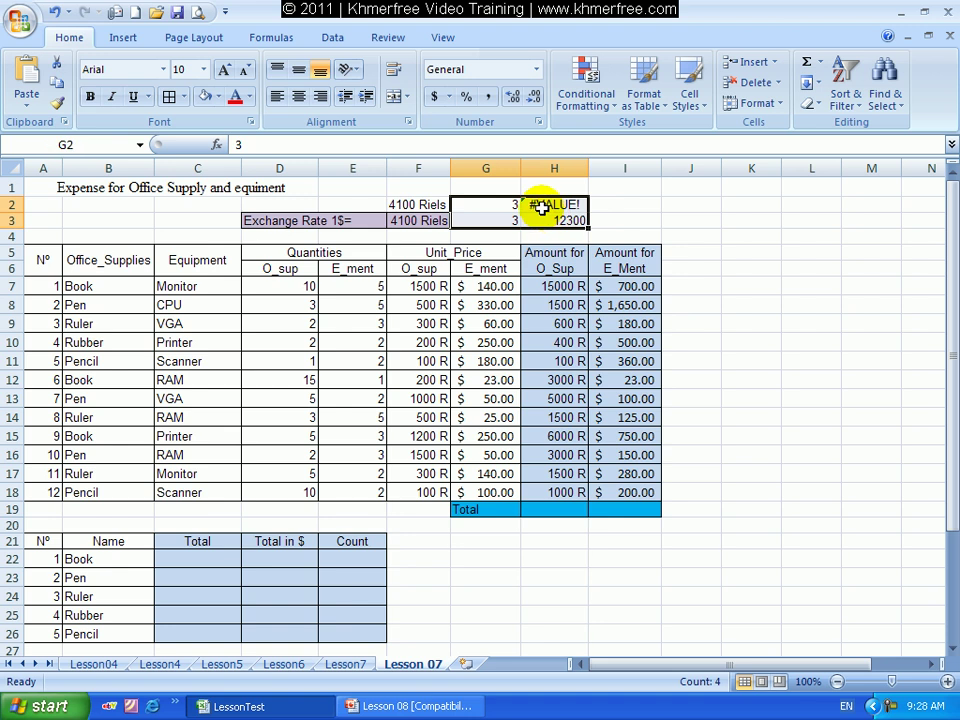
pyautogui.press('Delete')
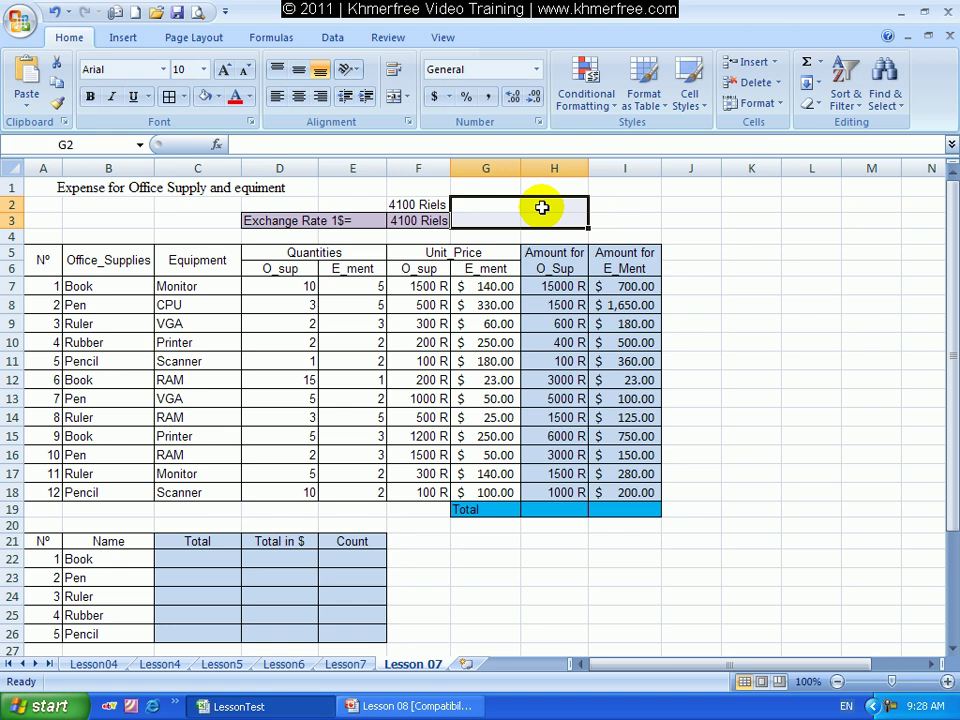
# Step: Inspect the 4100 Riels text in F2 and the numeric exchange rate in F3
pyautogui.click(432, 218)
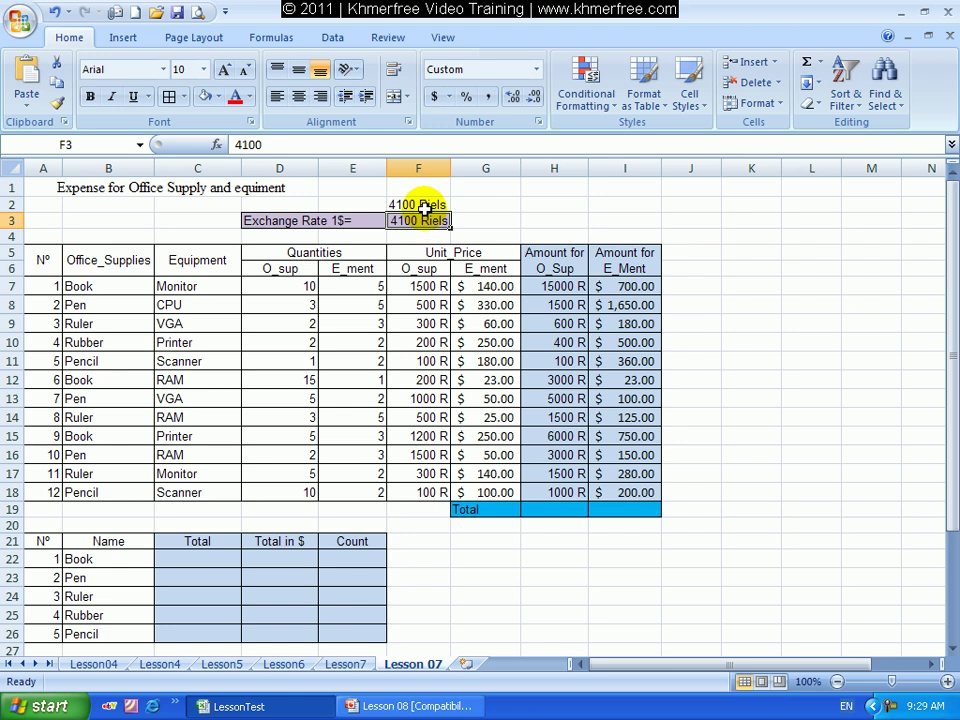
pyautogui.click(431, 204)
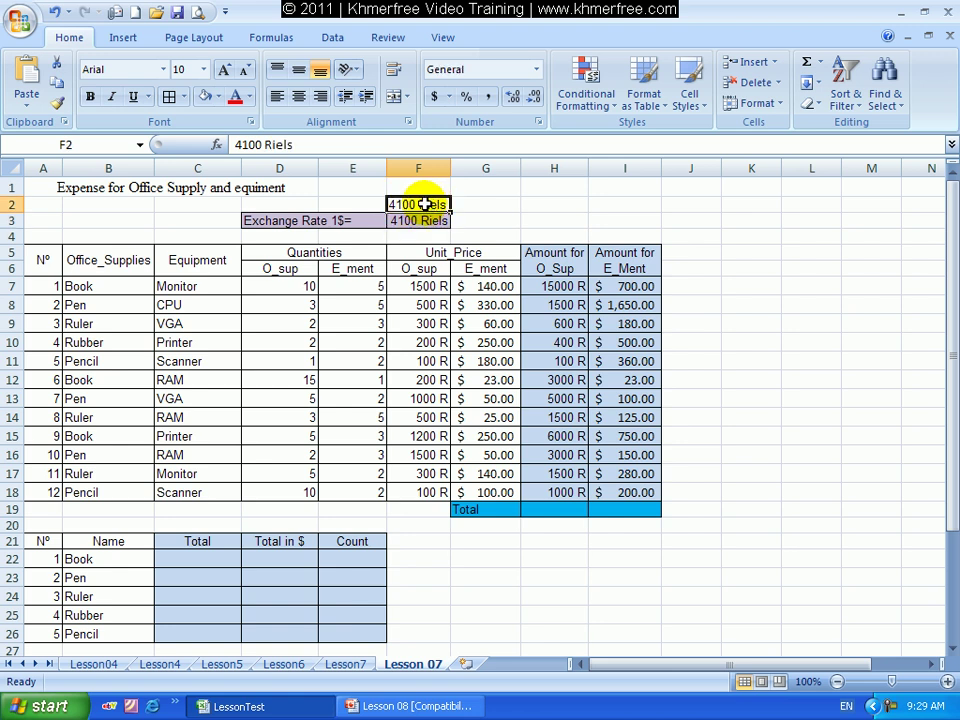
pyautogui.doubleClick(419, 204)
pyautogui.moveTo(419, 204); pyautogui.dragTo(450, 204)
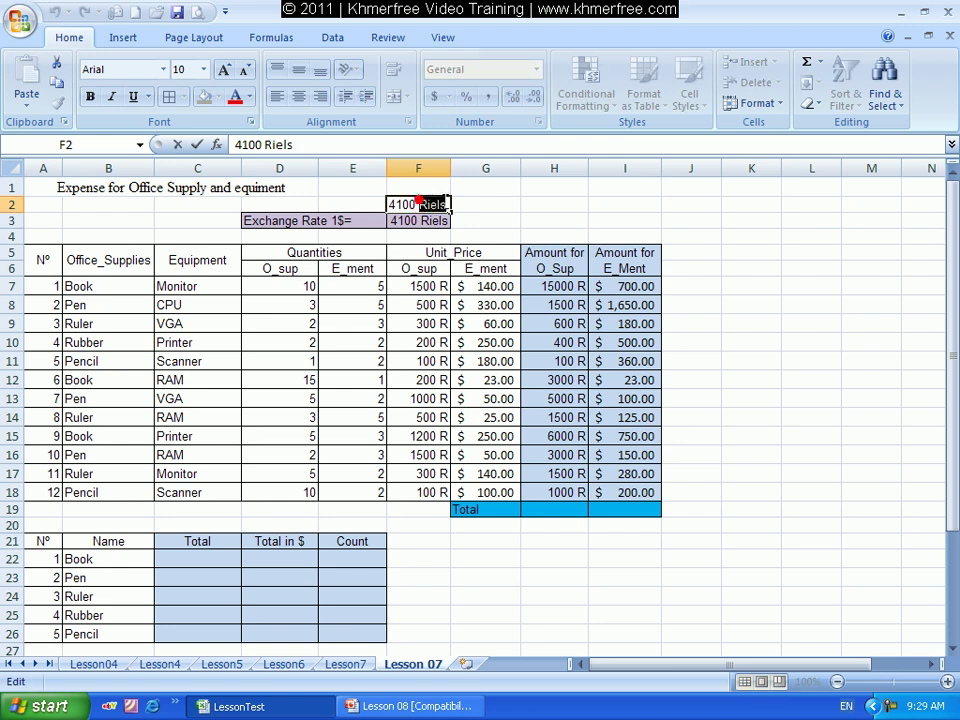
pyautogui.click(400, 203)
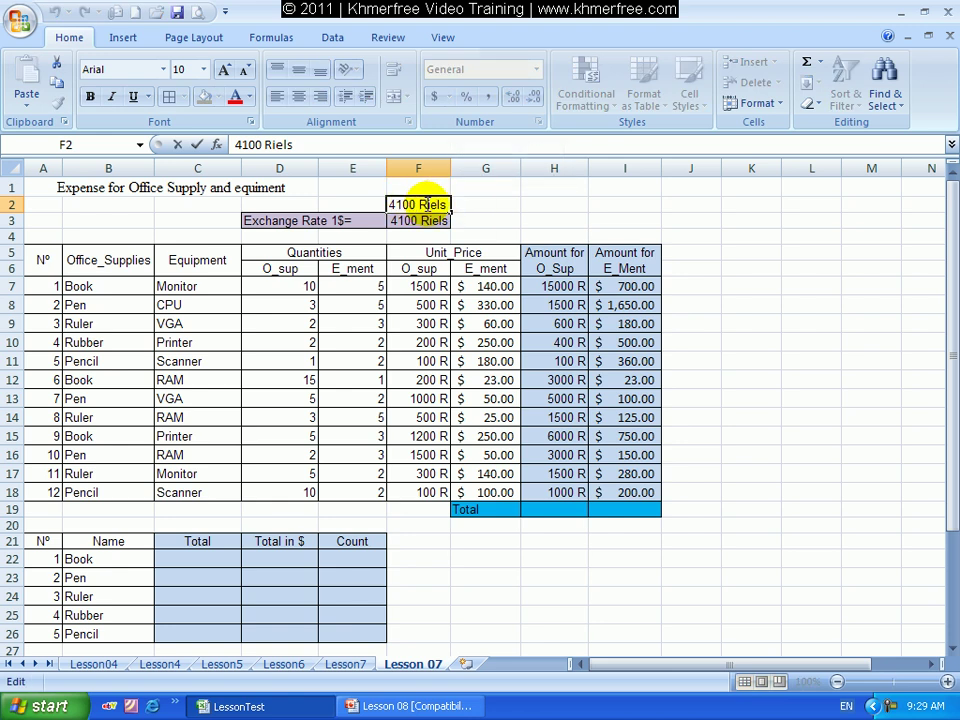
pyautogui.click(425, 219)
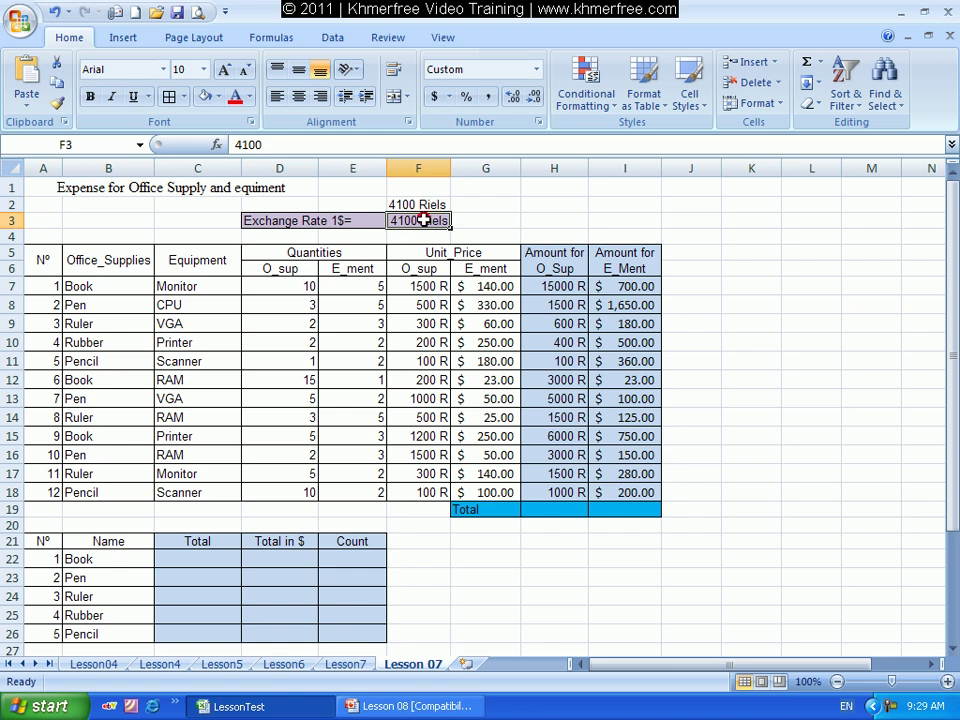
pyautogui.doubleClick(424, 219)
pyautogui.click(476, 223)
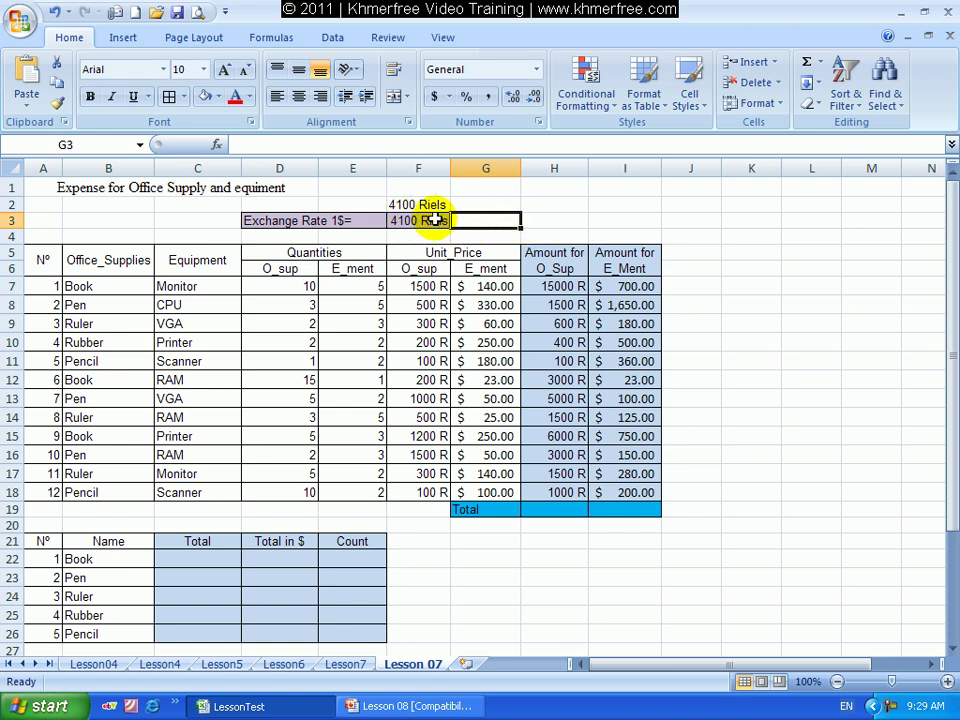
# Step: Clear the 4100 Riels text from F2, leaving only F3
pyautogui.click(490, 203)
pyautogui.click(487, 202)
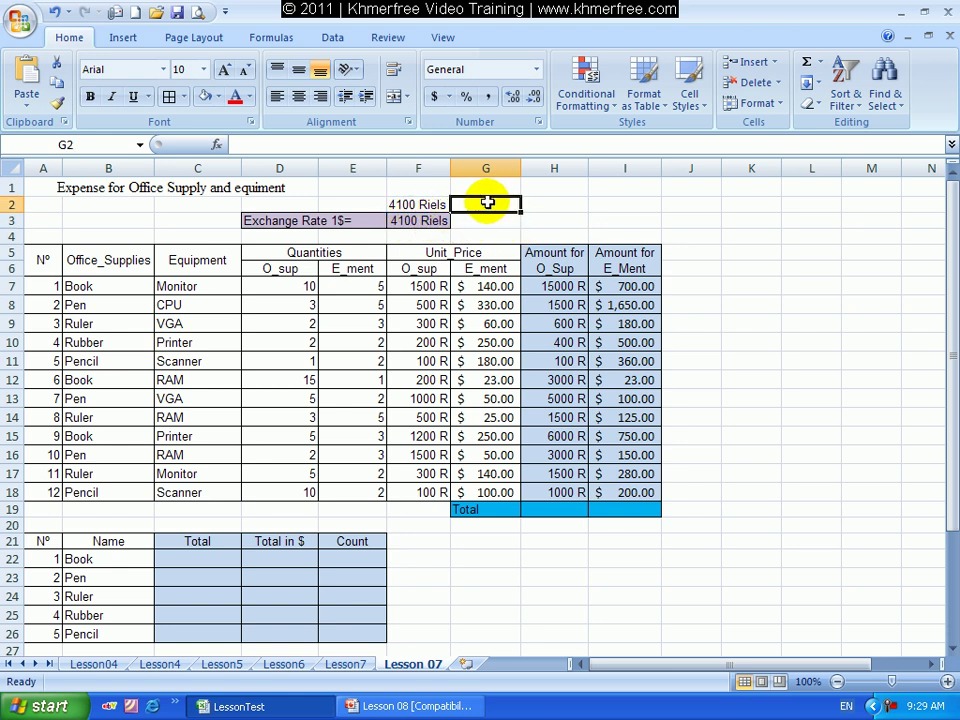
pyautogui.click(433, 220)
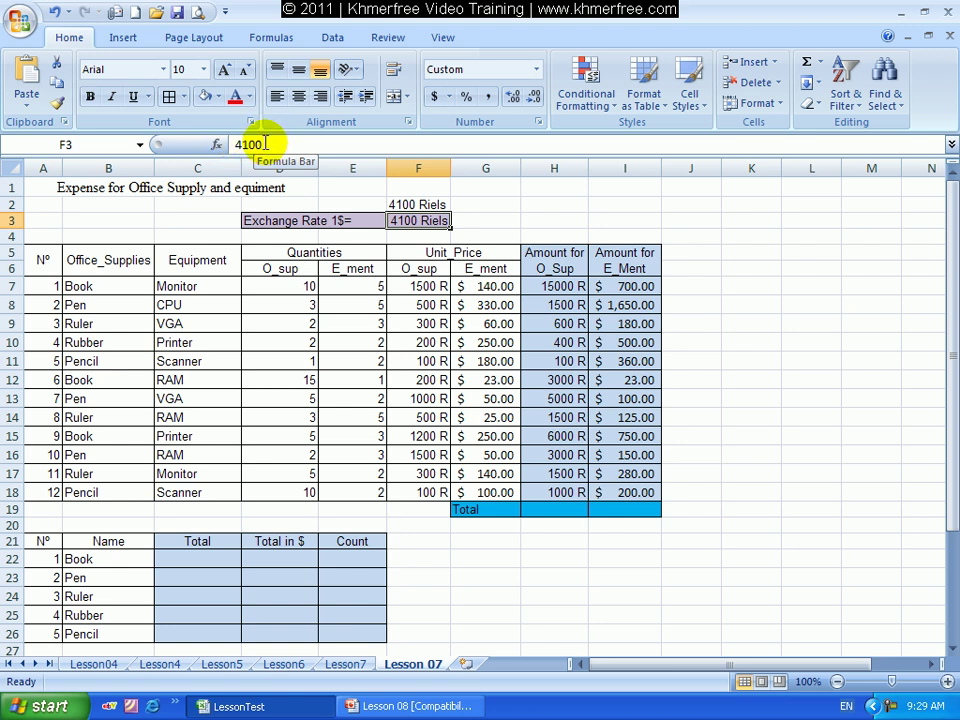
pyautogui.click(429, 206)
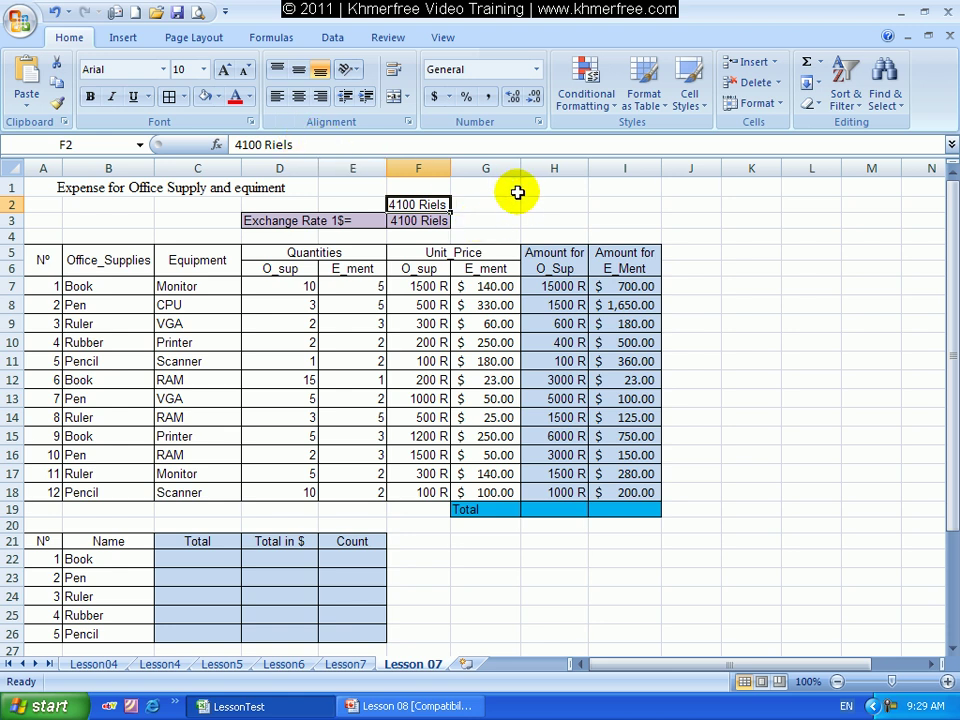
pyautogui.press('Delete')
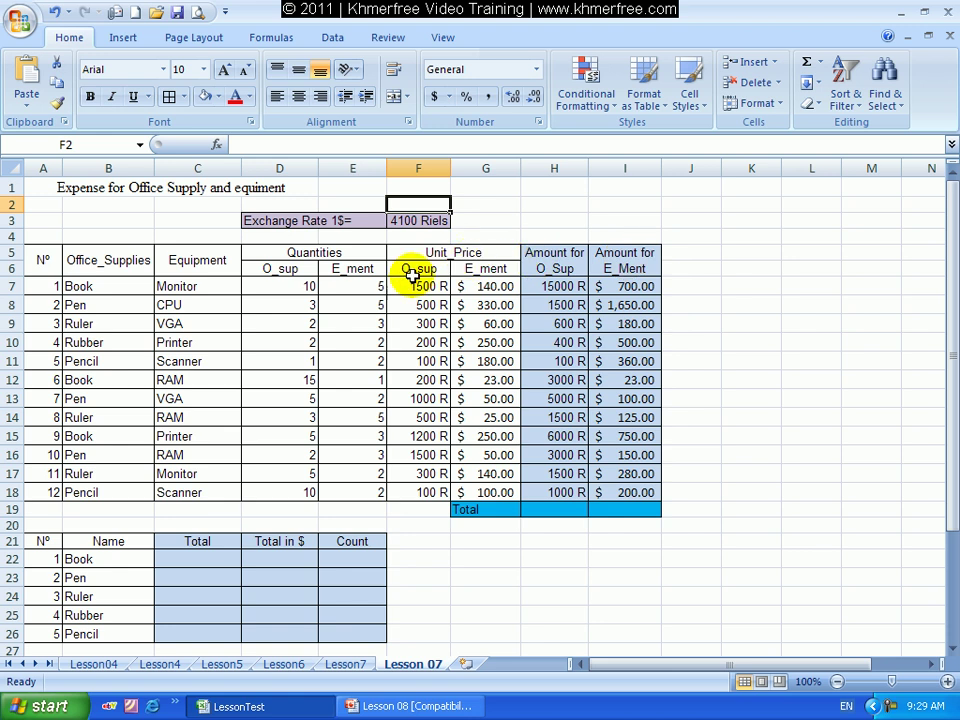
pyautogui.scroll(-1, 549, 471)
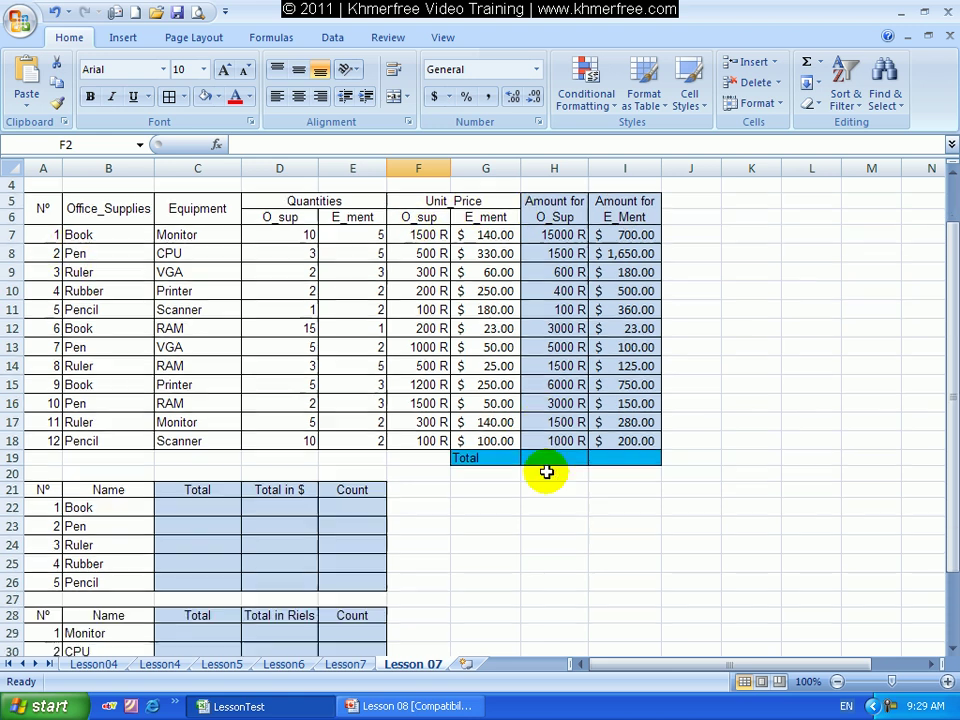
pyautogui.scroll(-2, 546, 472)
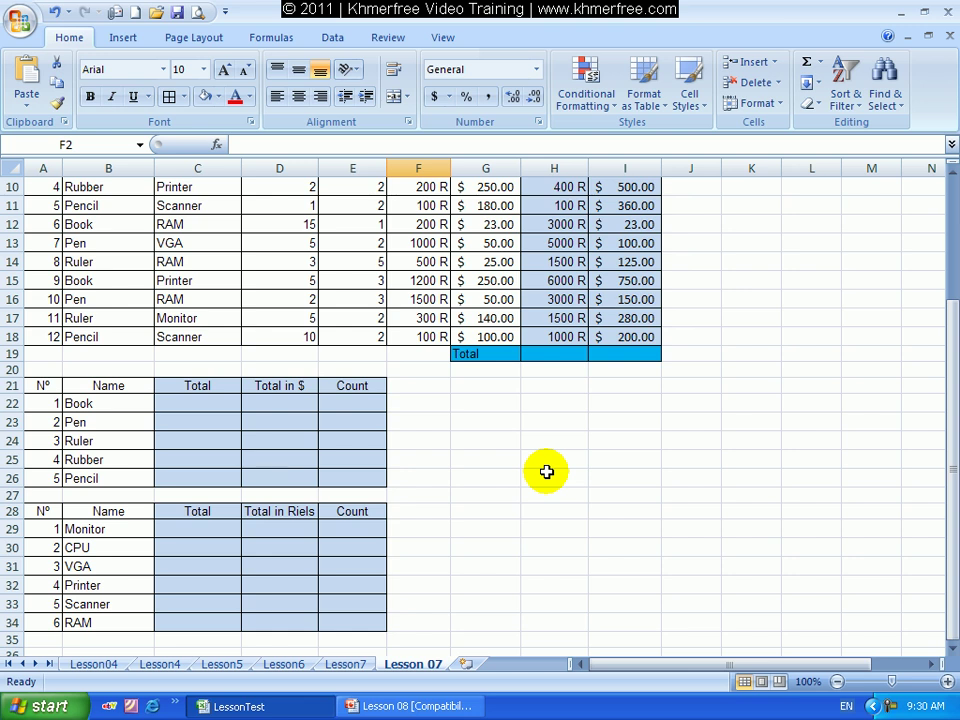
pyautogui.scroll(2, 546, 470)
pyautogui.scroll(1, 546, 465)
pyautogui.click(568, 287)
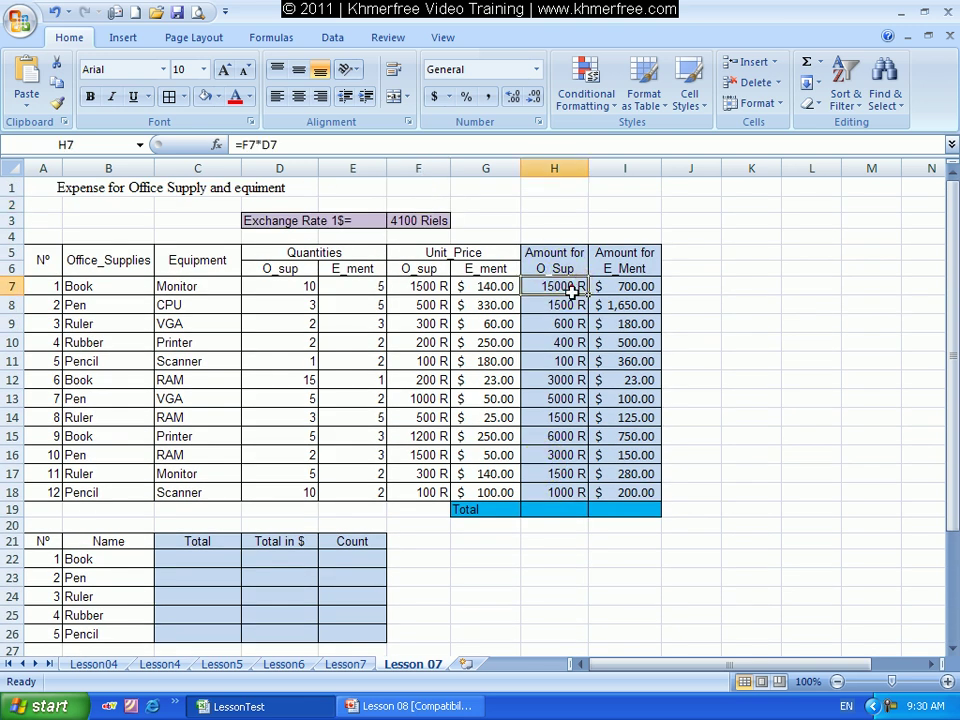
pyautogui.moveTo(572, 288); pyautogui.dragTo(568, 491)
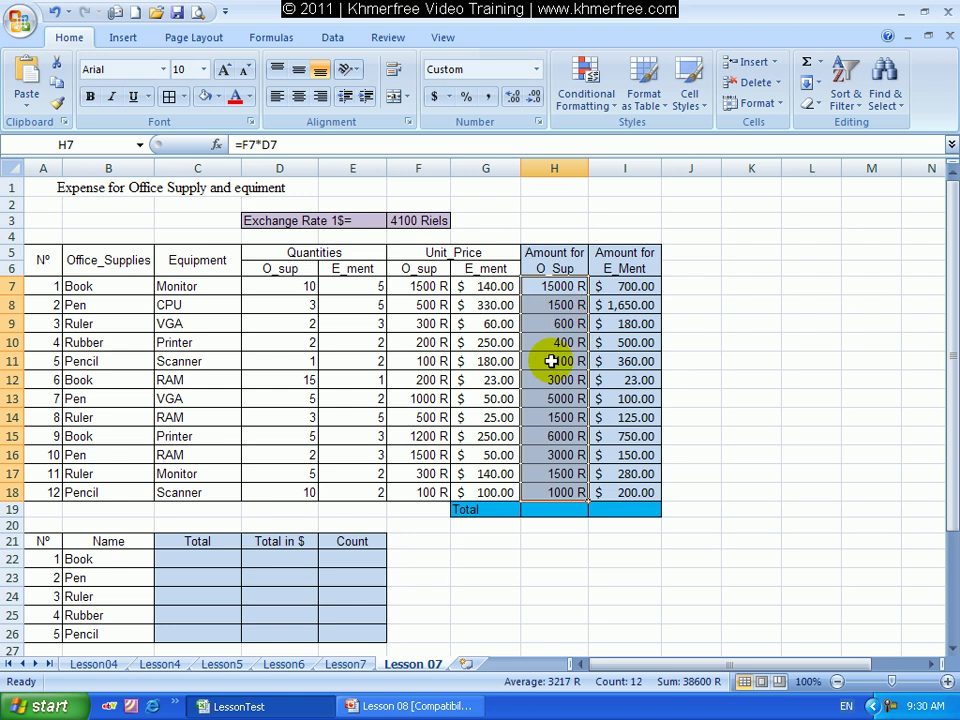
pyautogui.click(546, 510)
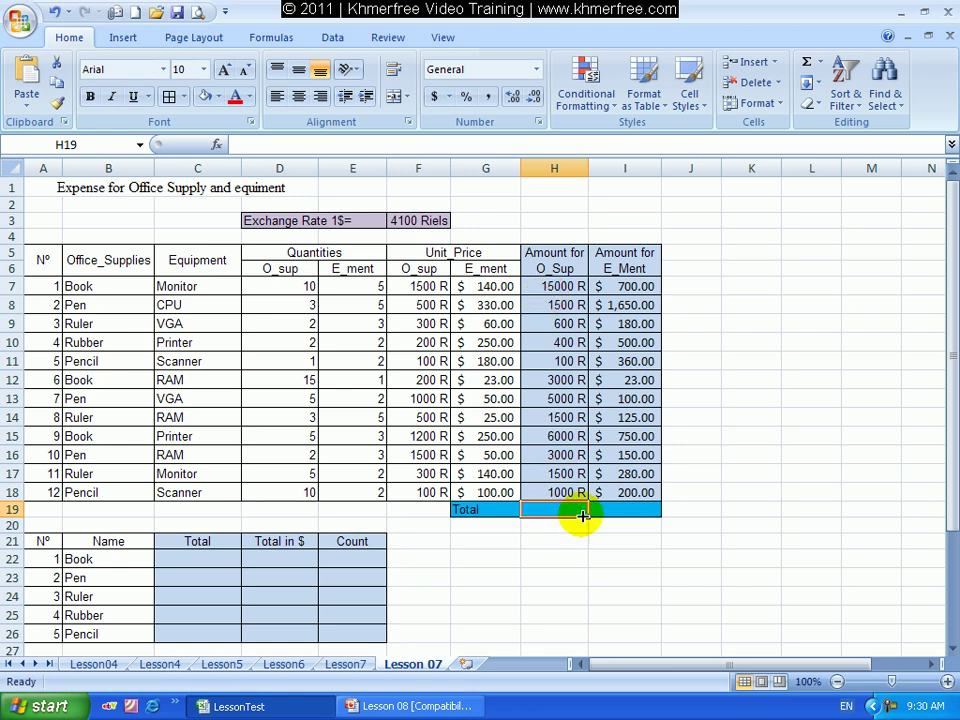
# Step: Enter =SUM(H7:H18) in H19 for a Riel total of 38600 R
pyautogui.click(617, 508)
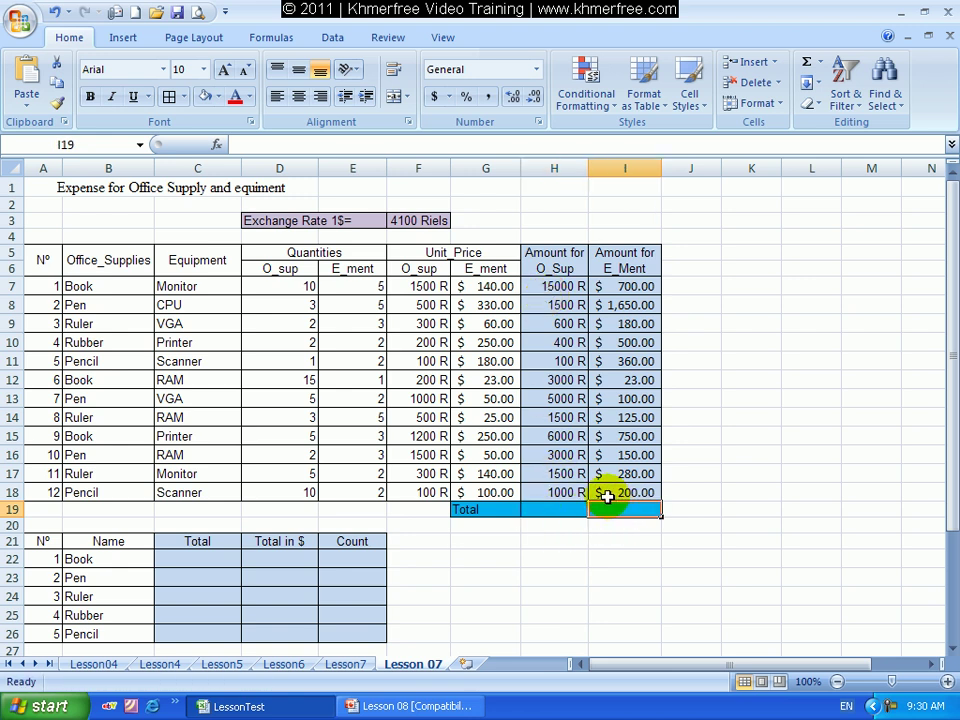
pyautogui.click(553, 507)
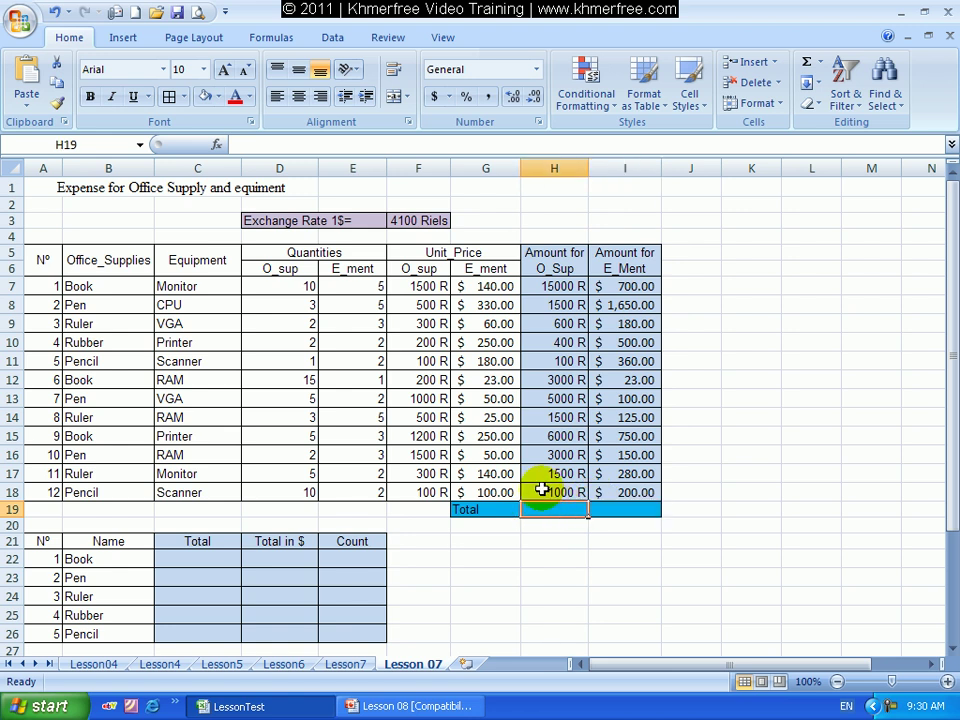
pyautogui.write('=')
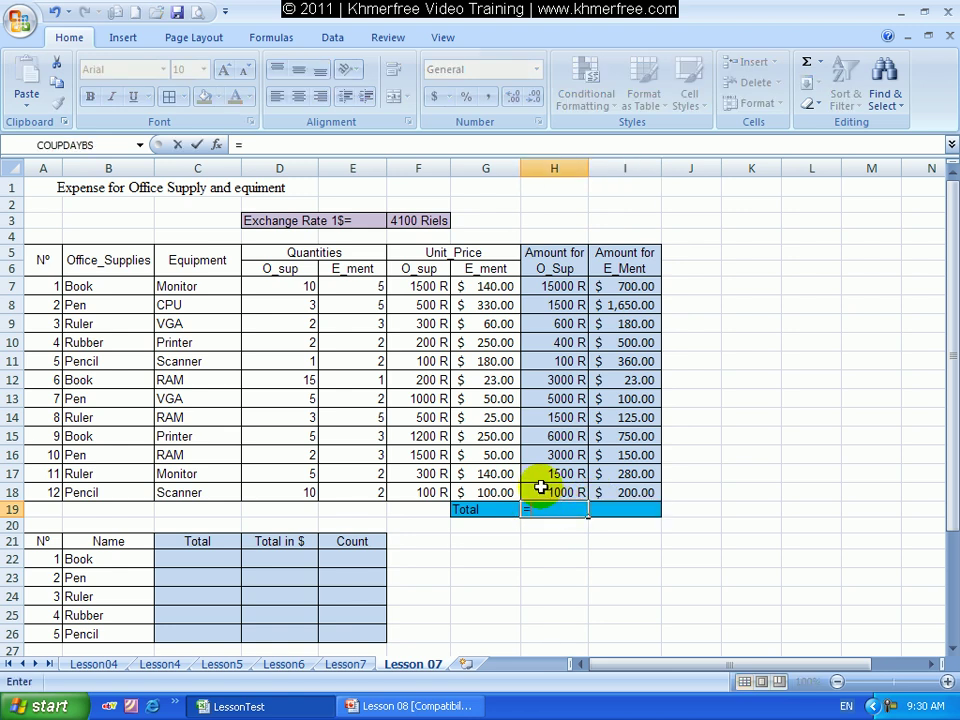
pyautogui.write('sum(')
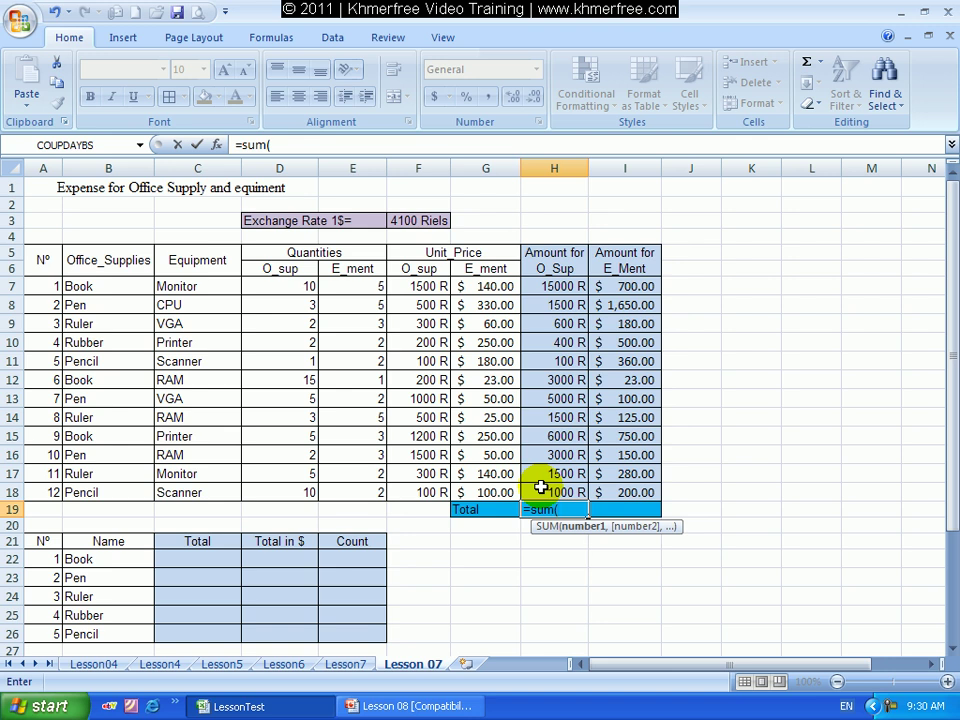
pyautogui.moveTo(553, 286); pyautogui.dragTo(551, 497)
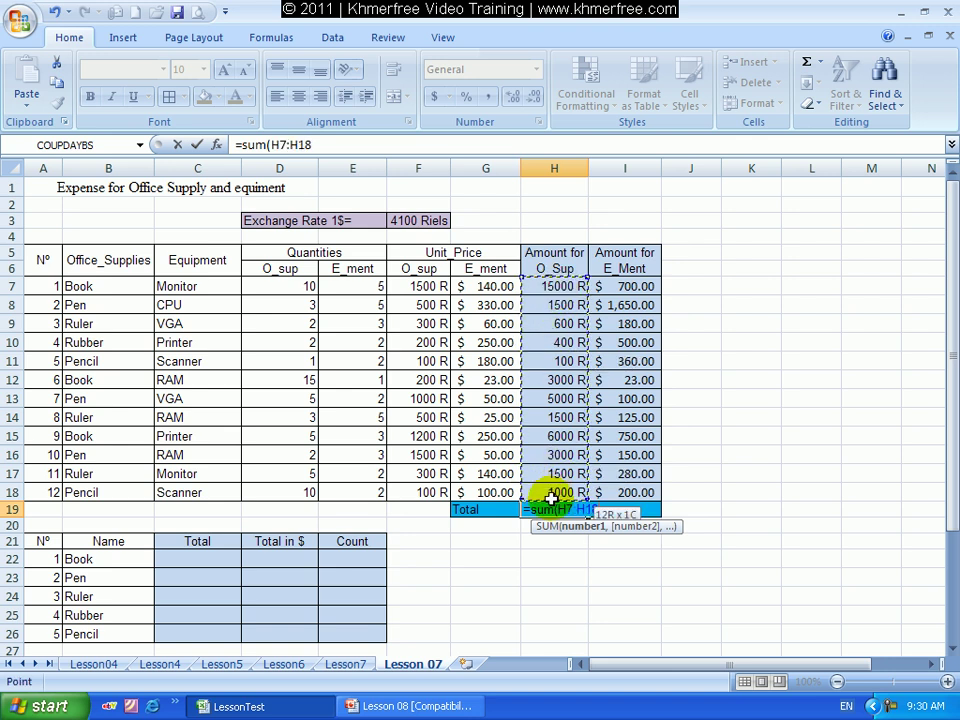
pyautogui.press('Return')
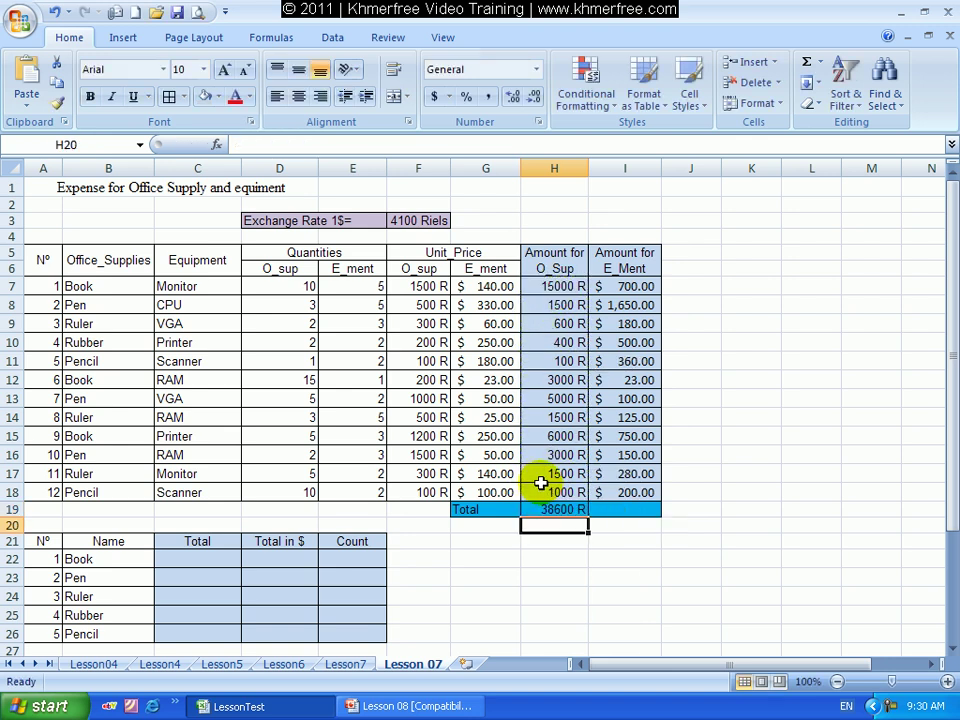
# Step: Enter =SUM(I7:I18) in I19 for $ 5,018.00, then verify both total formulas
pyautogui.click(637, 507)
pyautogui.write('=sum(')
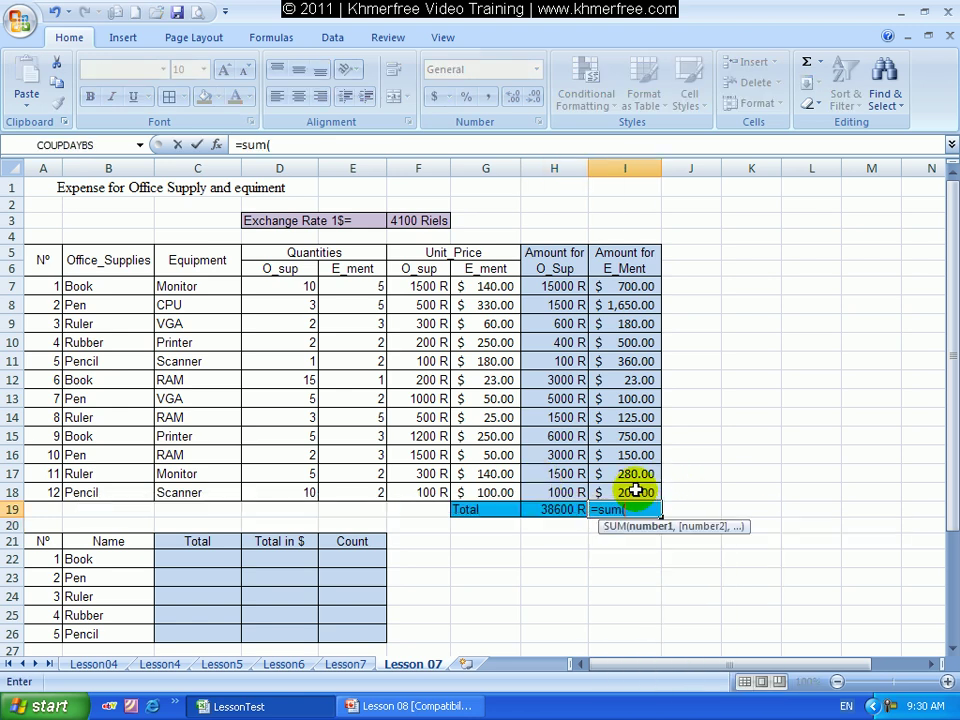
pyautogui.moveTo(633, 289); pyautogui.dragTo(622, 490)
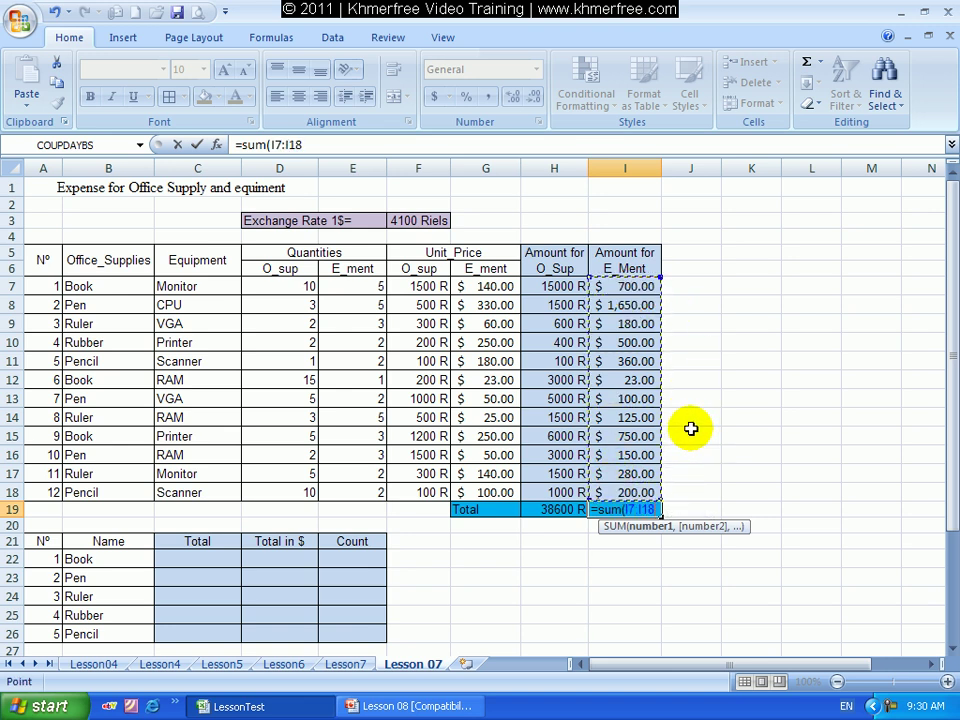
pyautogui.press('Return')
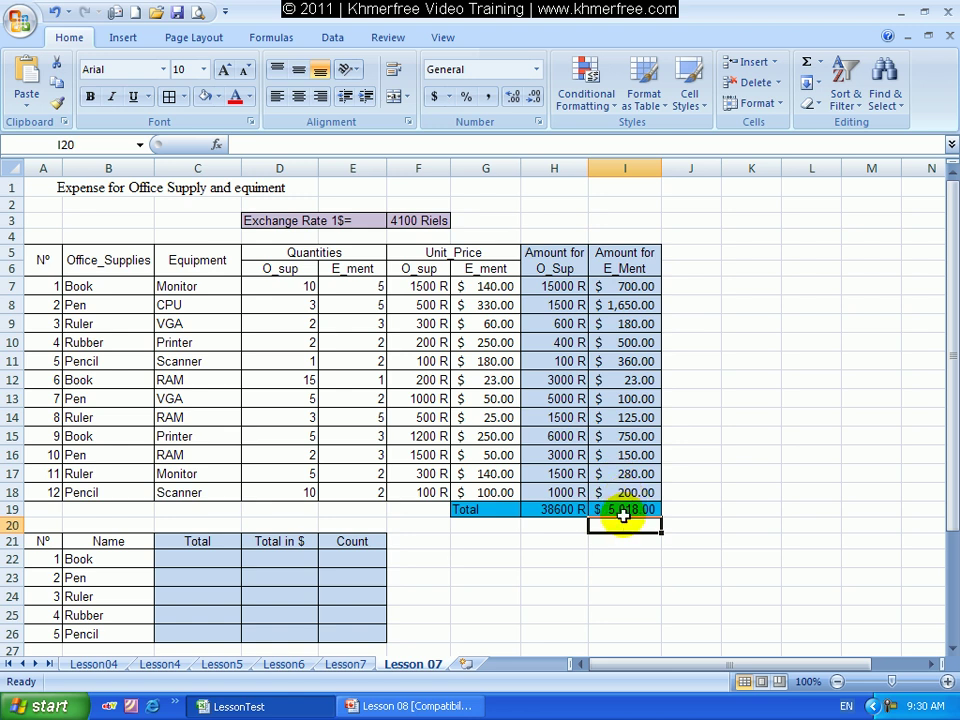
pyautogui.click(564, 512)
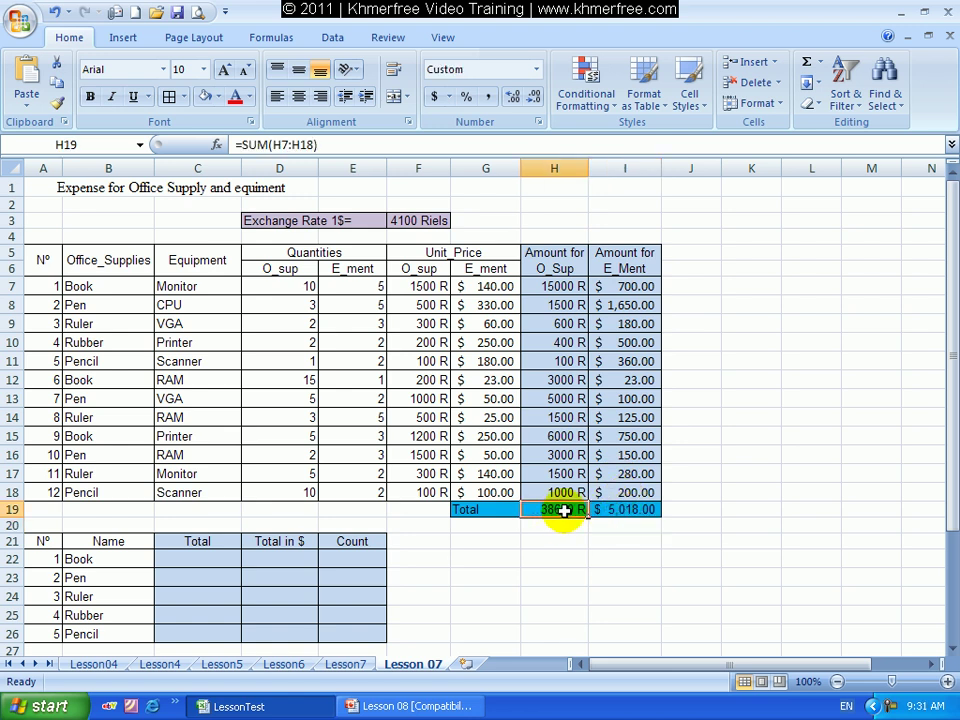
pyautogui.click(616, 510)
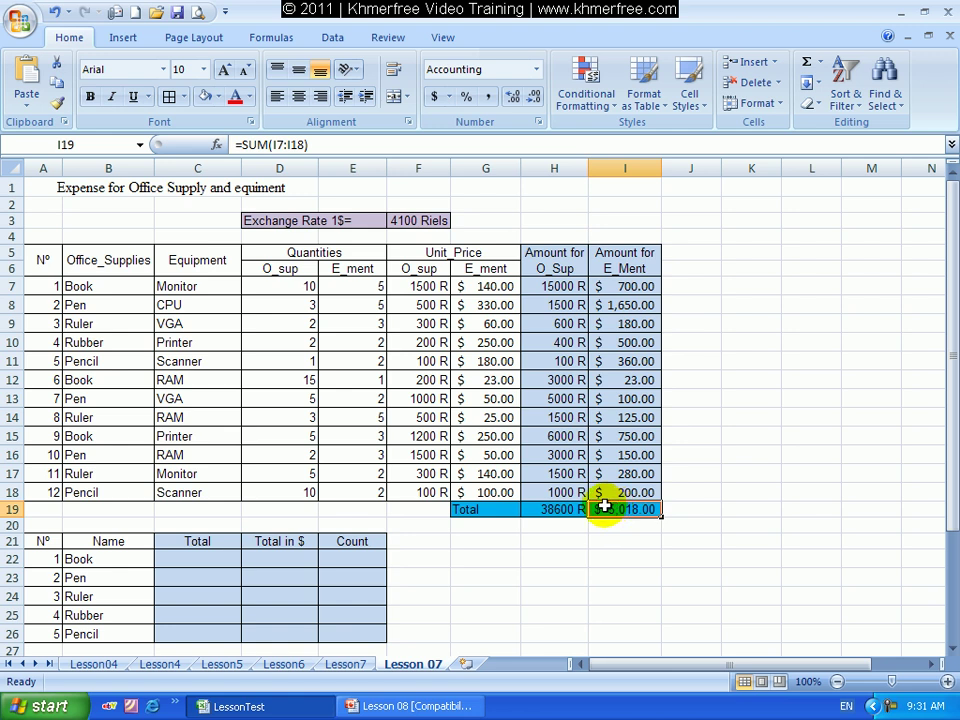
pyautogui.scroll(-2, 603, 503)
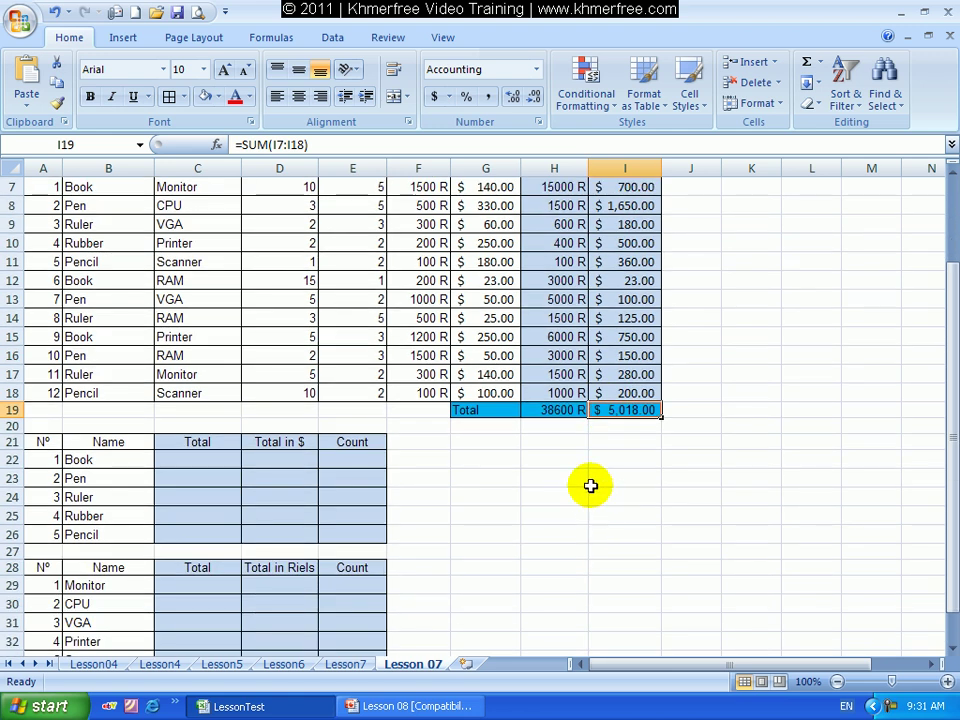
pyautogui.click(195, 460)
pyautogui.click(196, 475)
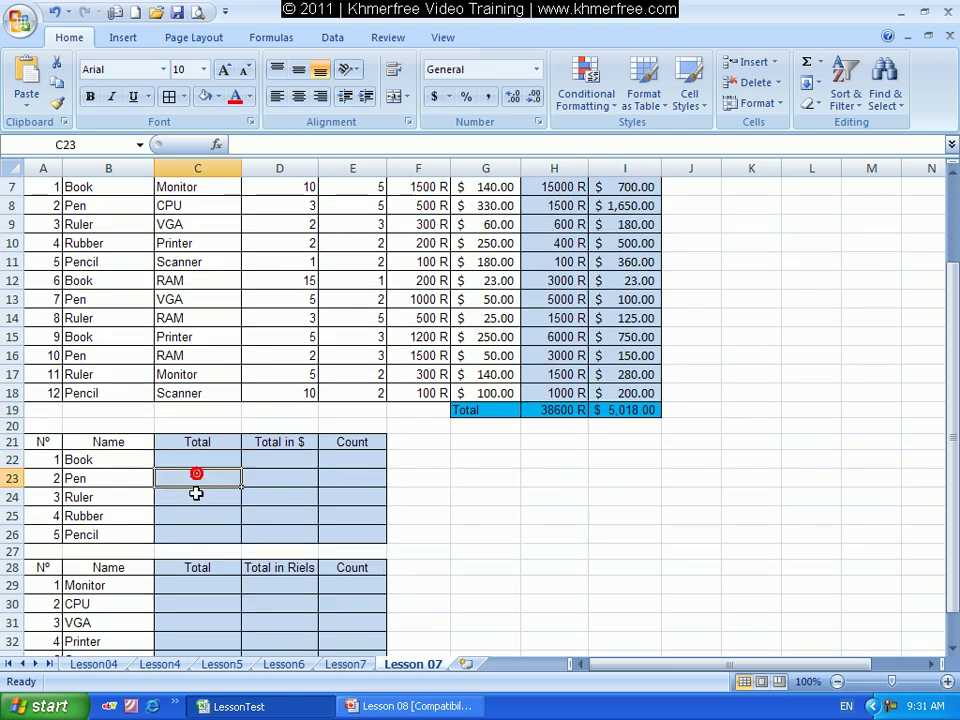
pyautogui.click(195, 465)
pyautogui.click(196, 476)
pyautogui.click(195, 495)
pyautogui.click(193, 460)
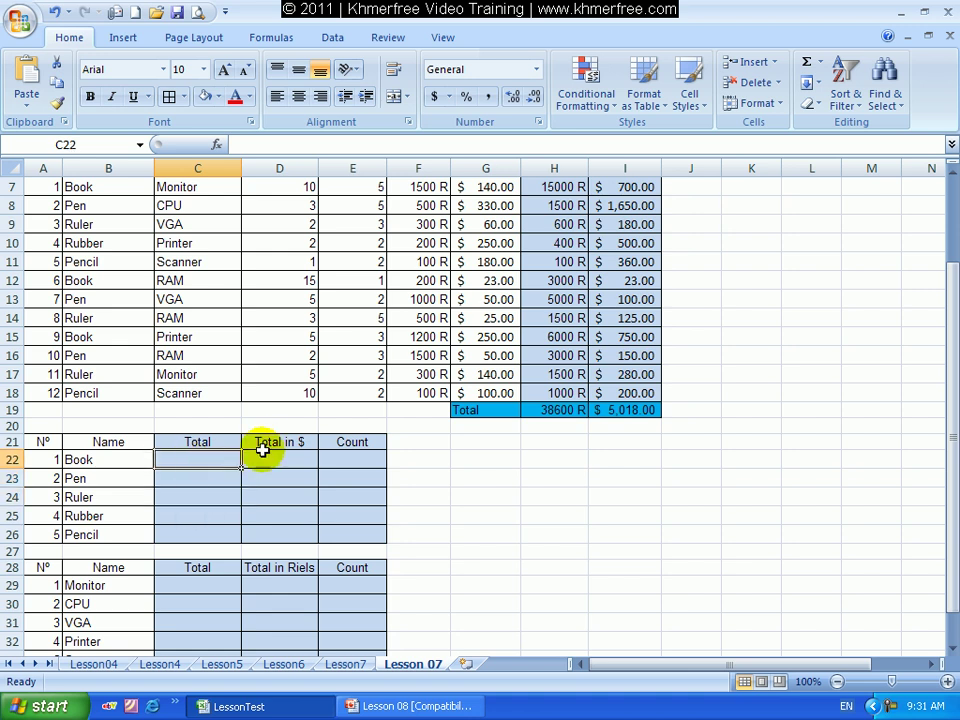
pyautogui.scroll(1, 262, 446)
pyautogui.scroll(1, 266, 445)
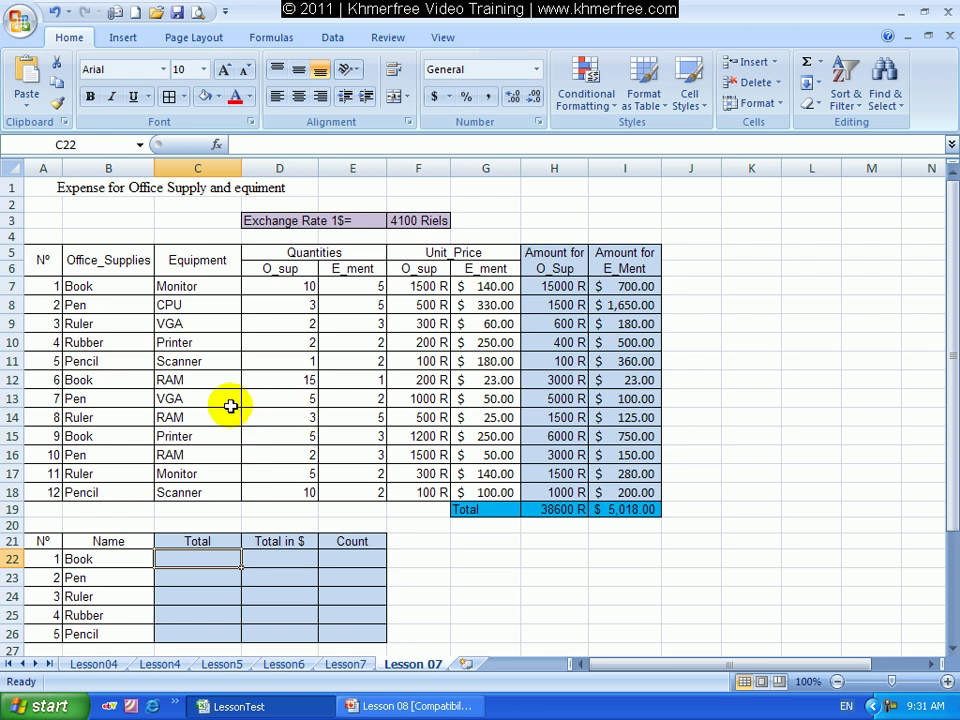
pyautogui.click(111, 287)
pyautogui.click(88, 378)
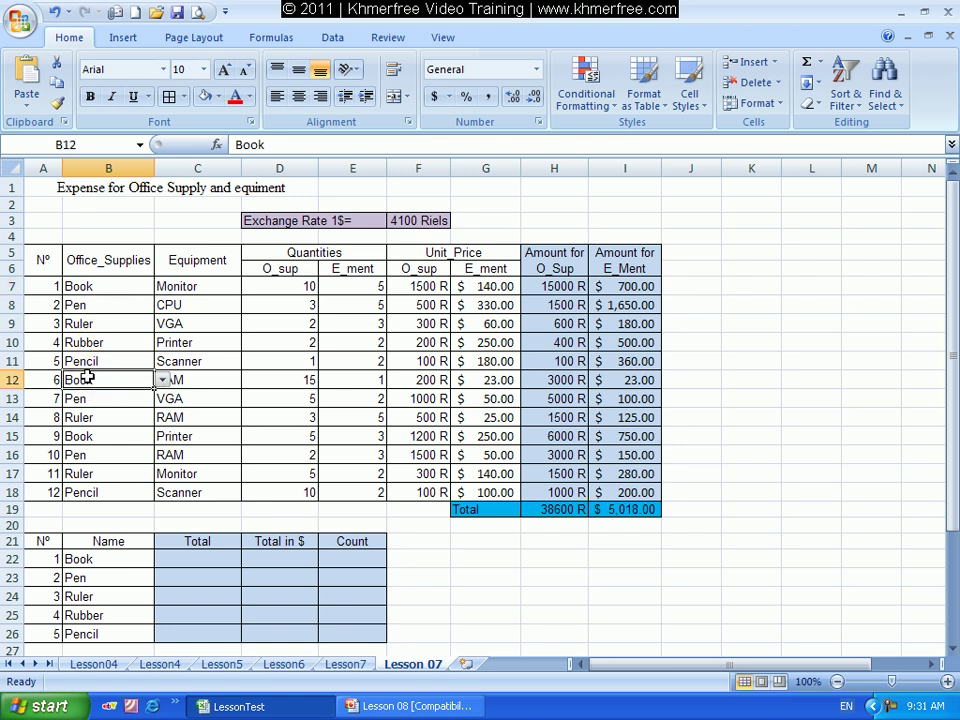
pyautogui.click(86, 437)
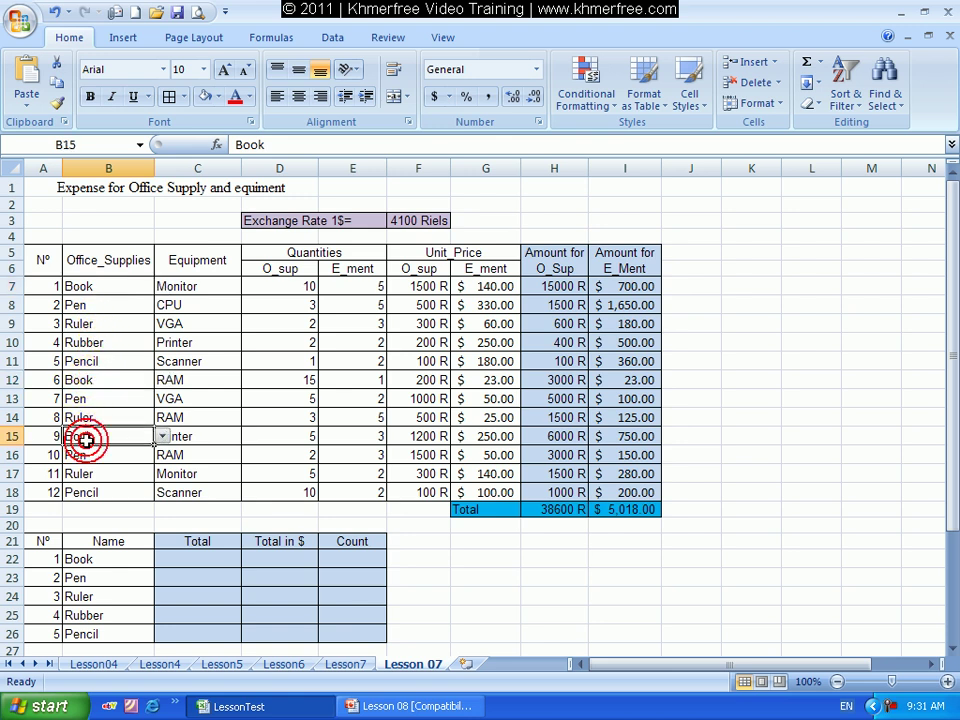
pyautogui.click(97, 289)
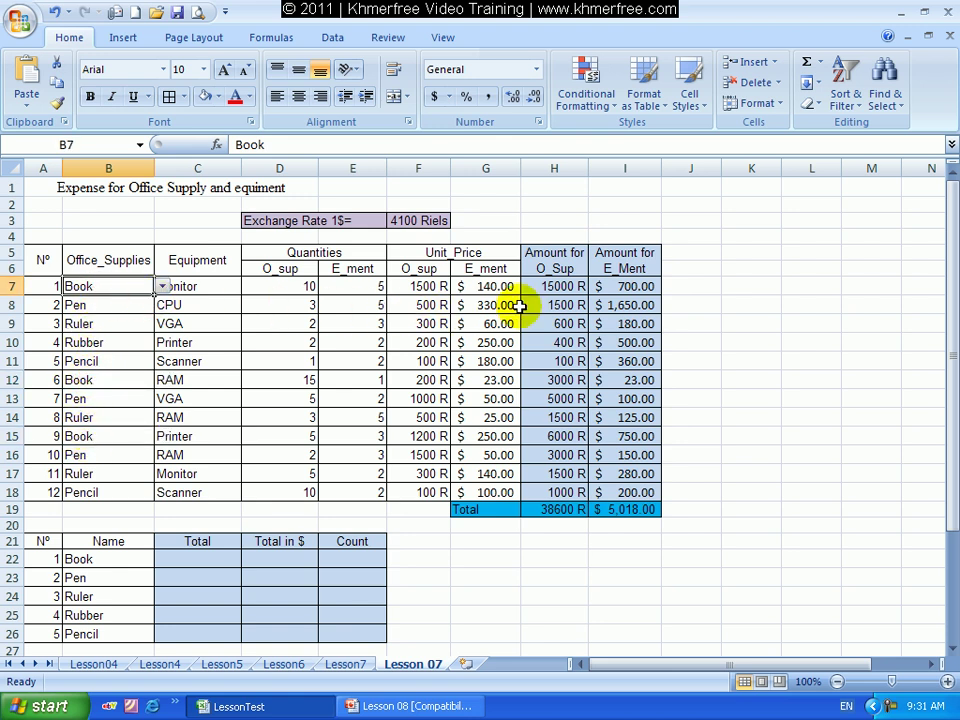
pyautogui.click(557, 285)
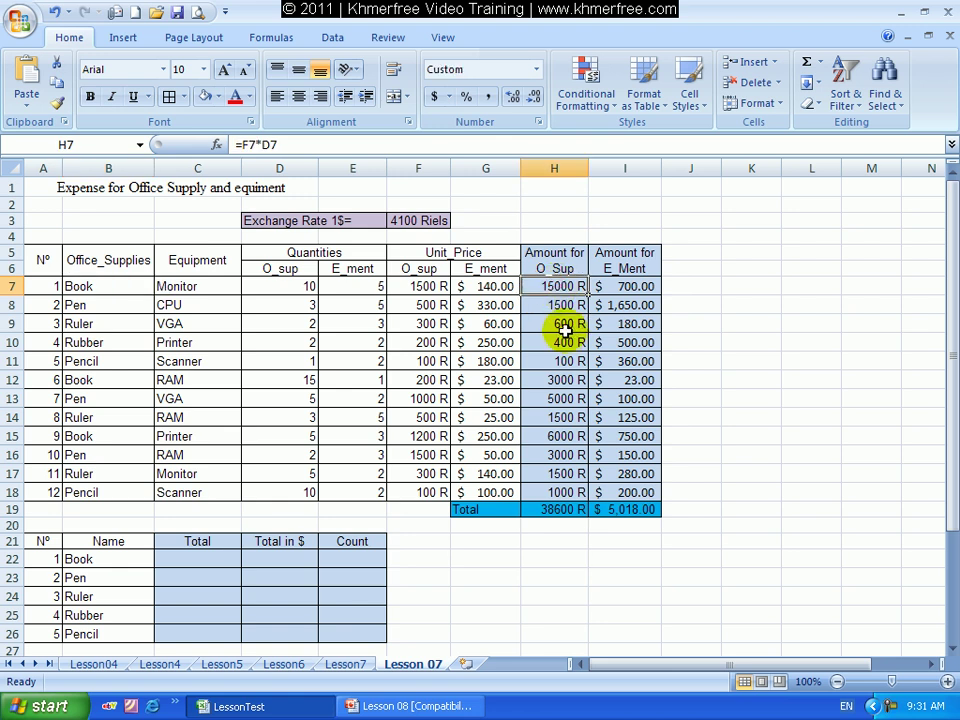
pyautogui.click(107, 378)
pyautogui.click(551, 382)
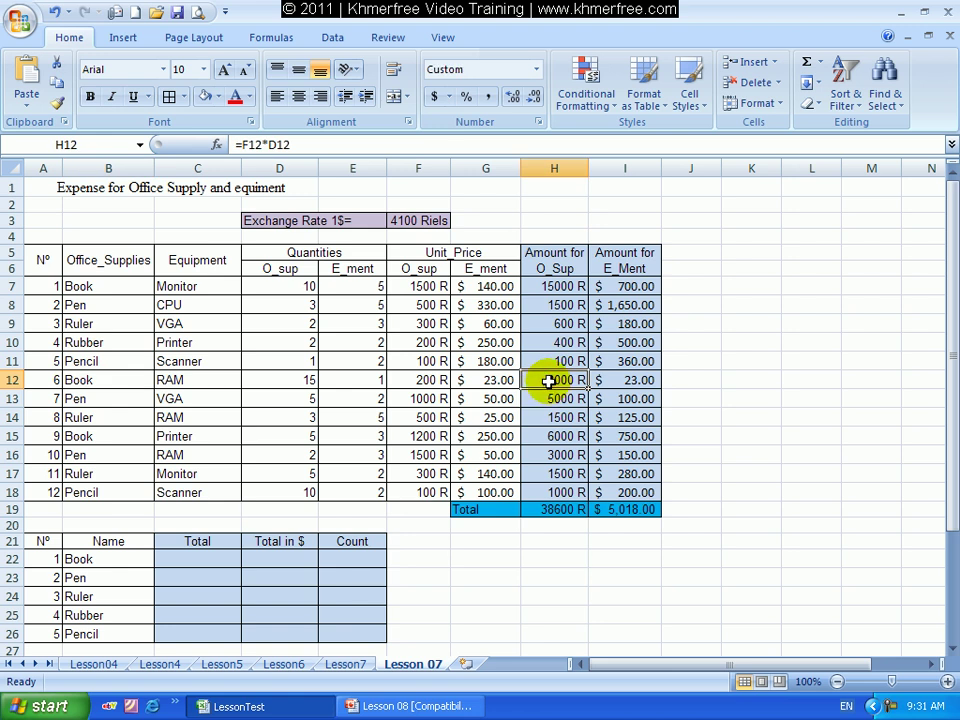
pyautogui.click(107, 435)
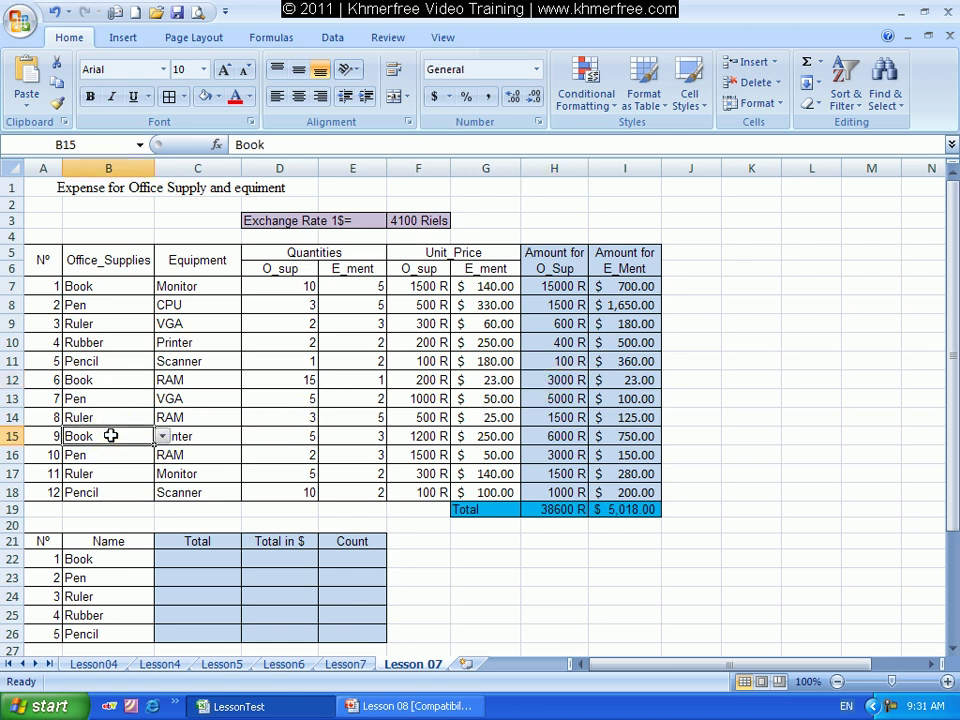
pyautogui.click(551, 438)
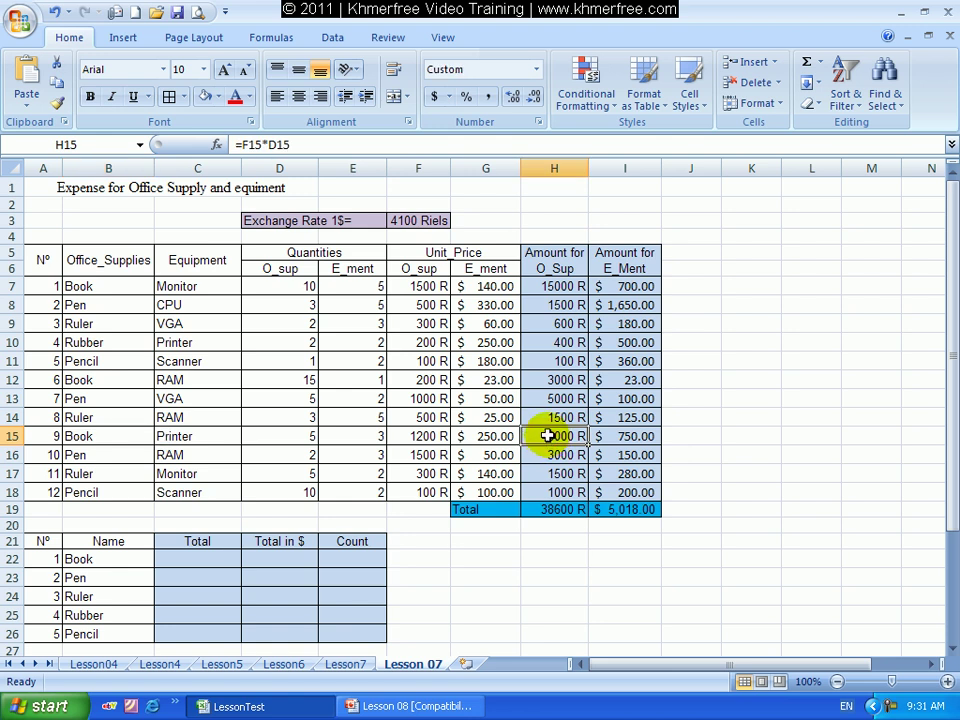
# Step: Begin =SUMIF( in the Book total cell C22, fixing the mistyped function name
pyautogui.click(204, 559)
pyautogui.write('=')
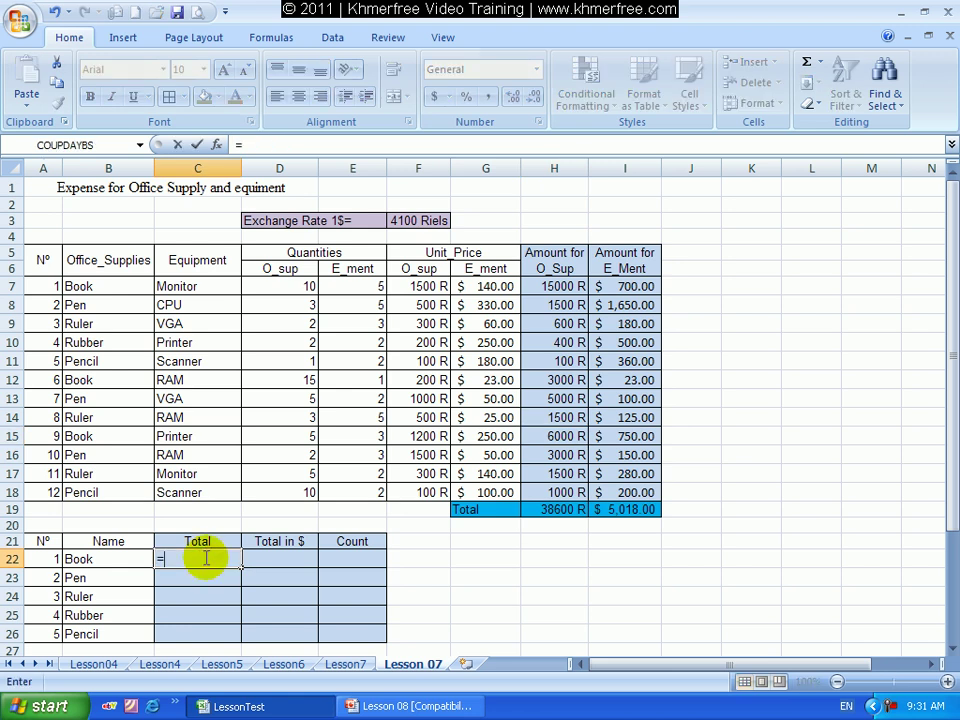
pyautogui.write('sum')
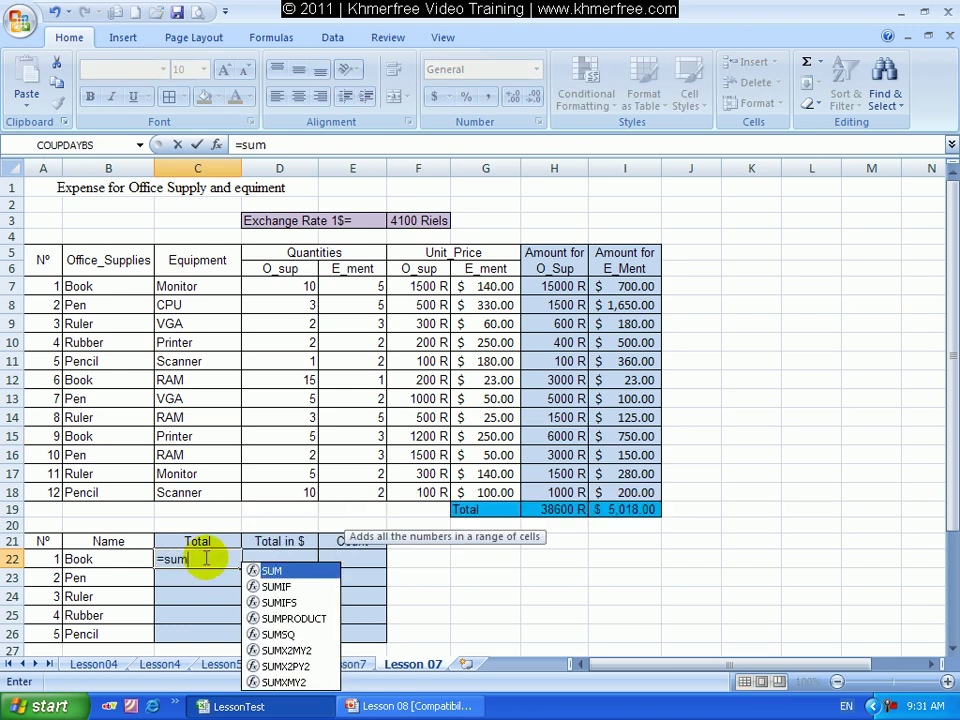
pyautogui.write('ig')
pyautogui.press('BackSpace')
pyautogui.write('f')
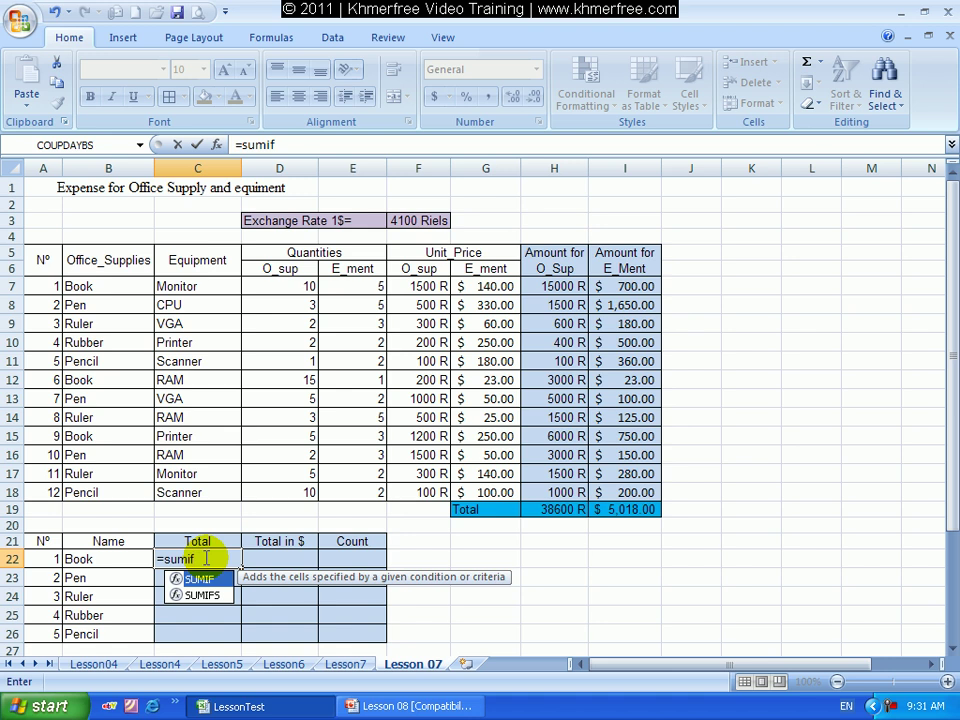
pyautogui.write('(')
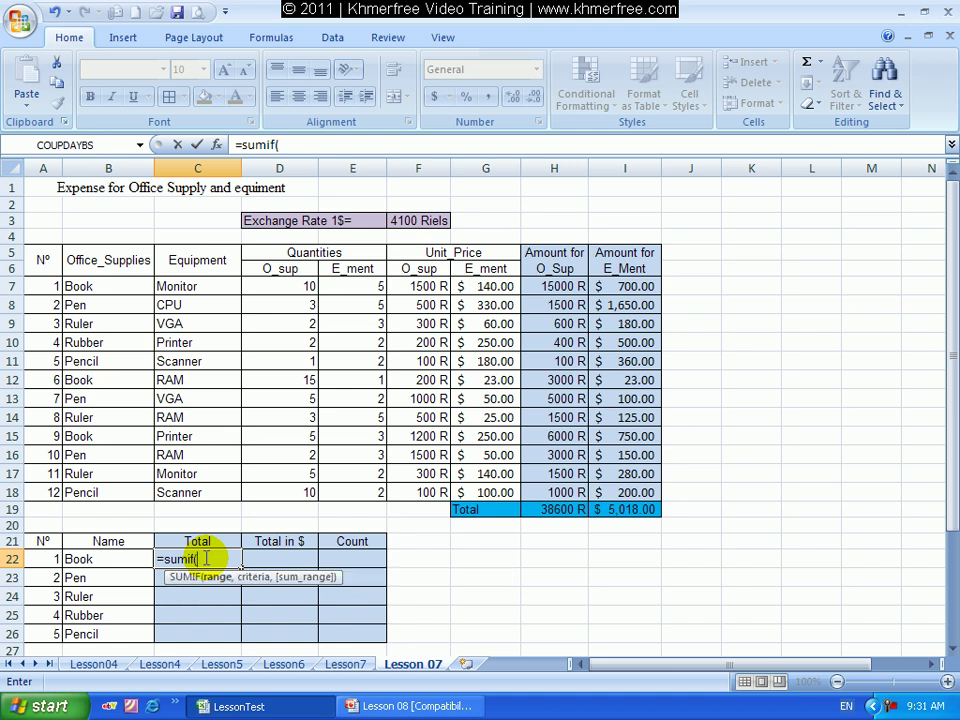
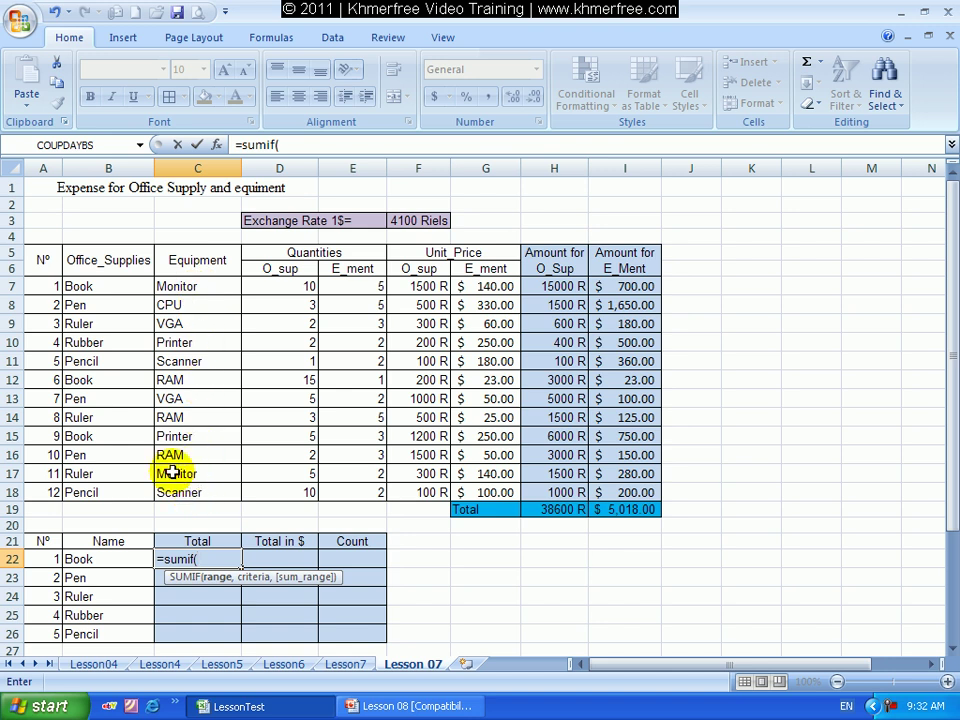
# Step: Enter =SUMIF($B$7:$B$18,B22,$H$7:$H$18) in C22 to total Book's Riel amounts (24000)
pyautogui.moveTo(94, 286); pyautogui.dragTo(94, 487)
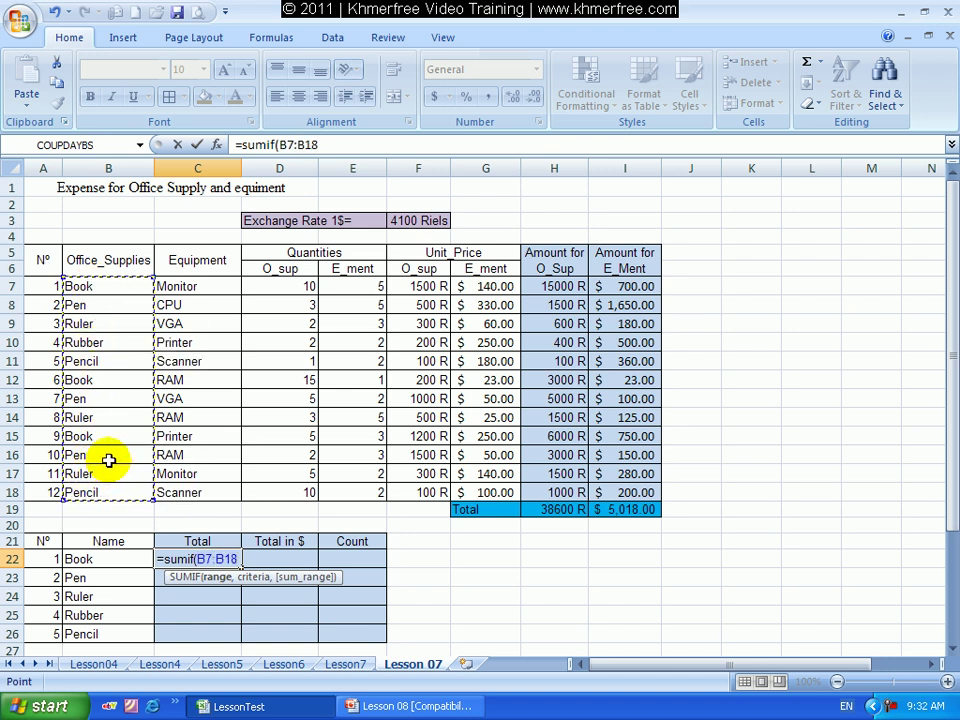
pyautogui.press('F4')
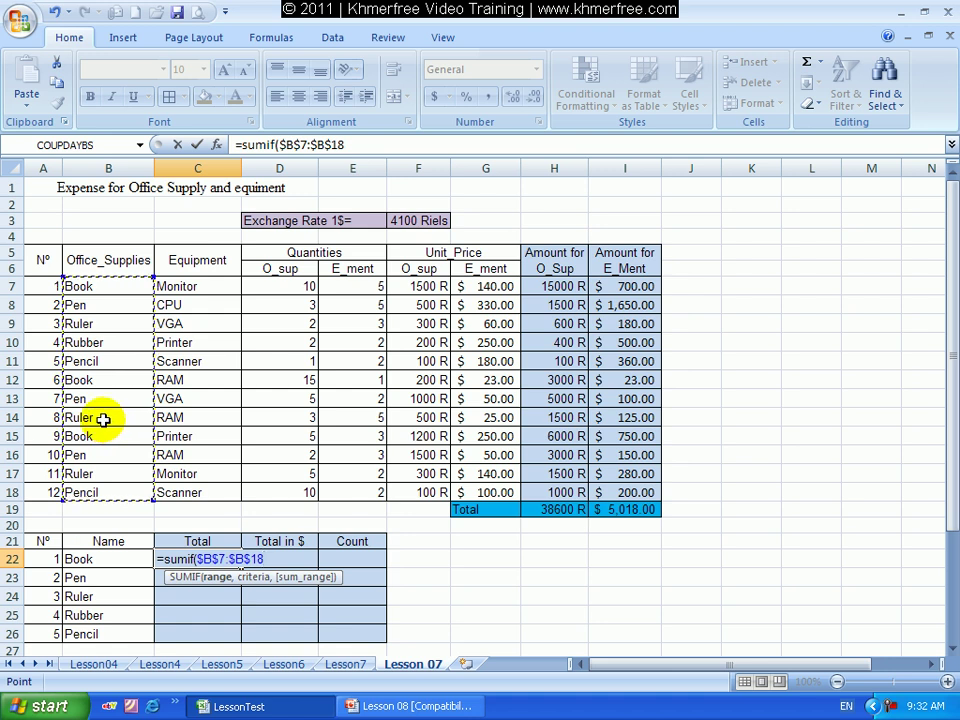
pyautogui.write(',')
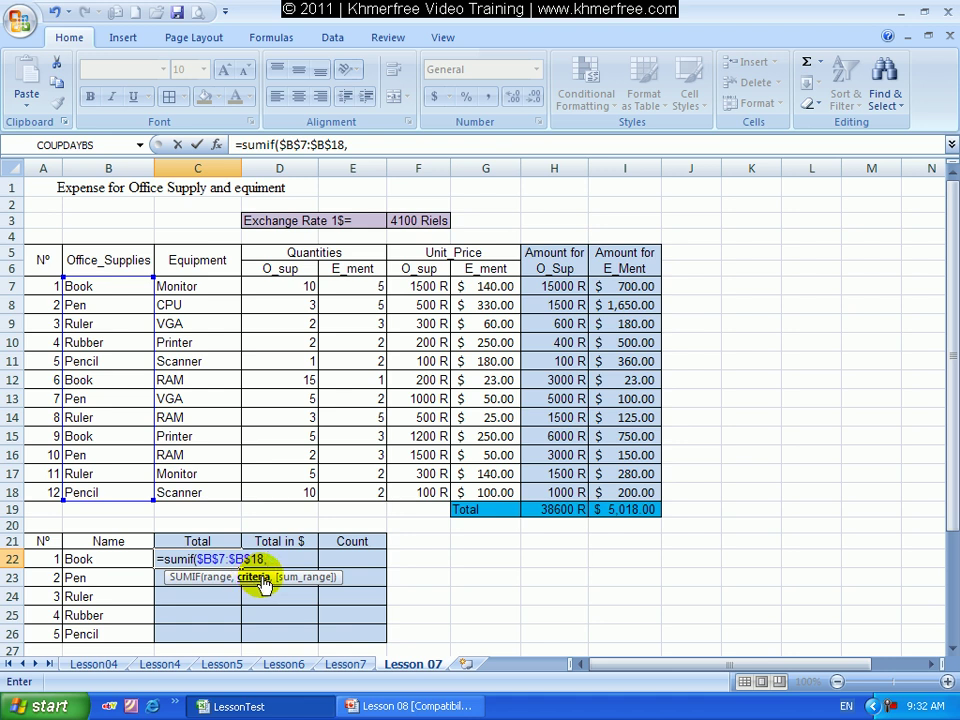
pyautogui.click(120, 561)
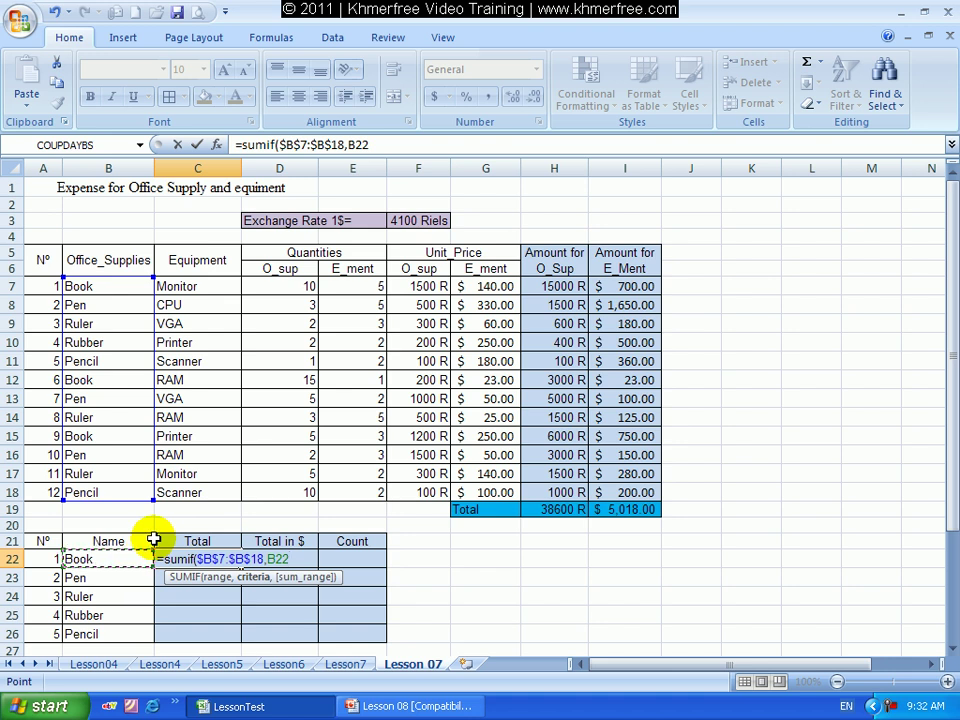
pyautogui.write(',')
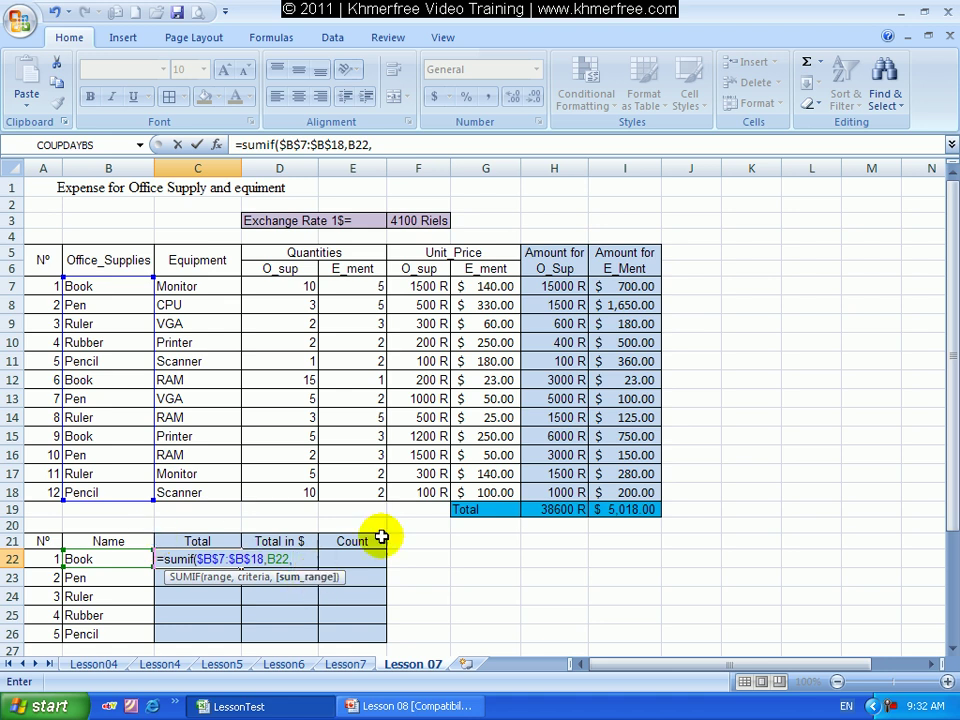
pyautogui.moveTo(562, 286); pyautogui.dragTo(562, 491)
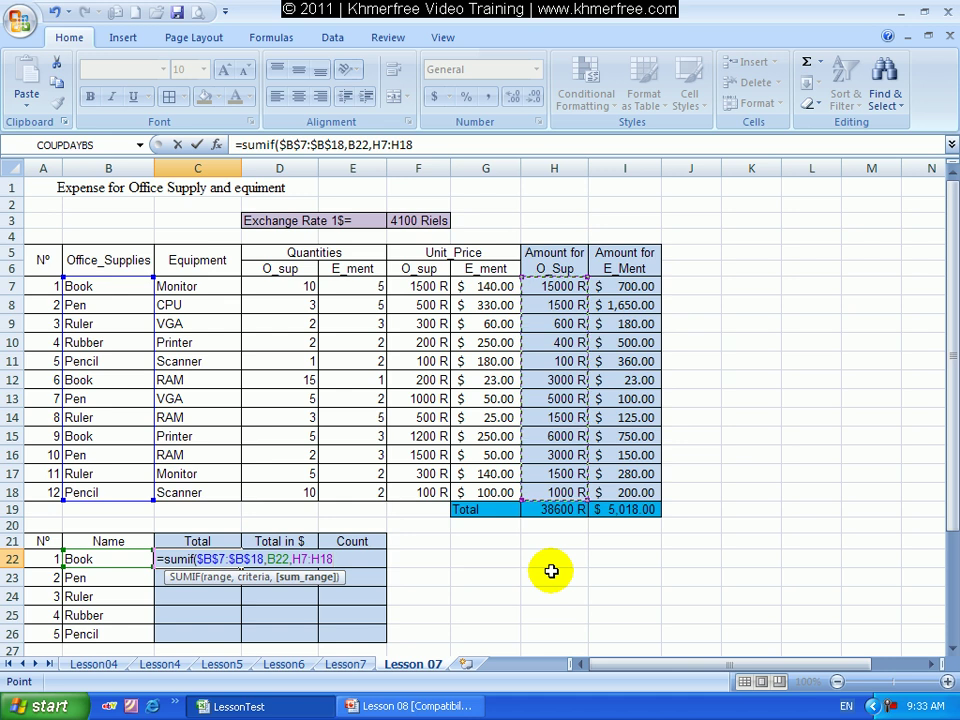
pyautogui.press('F4')
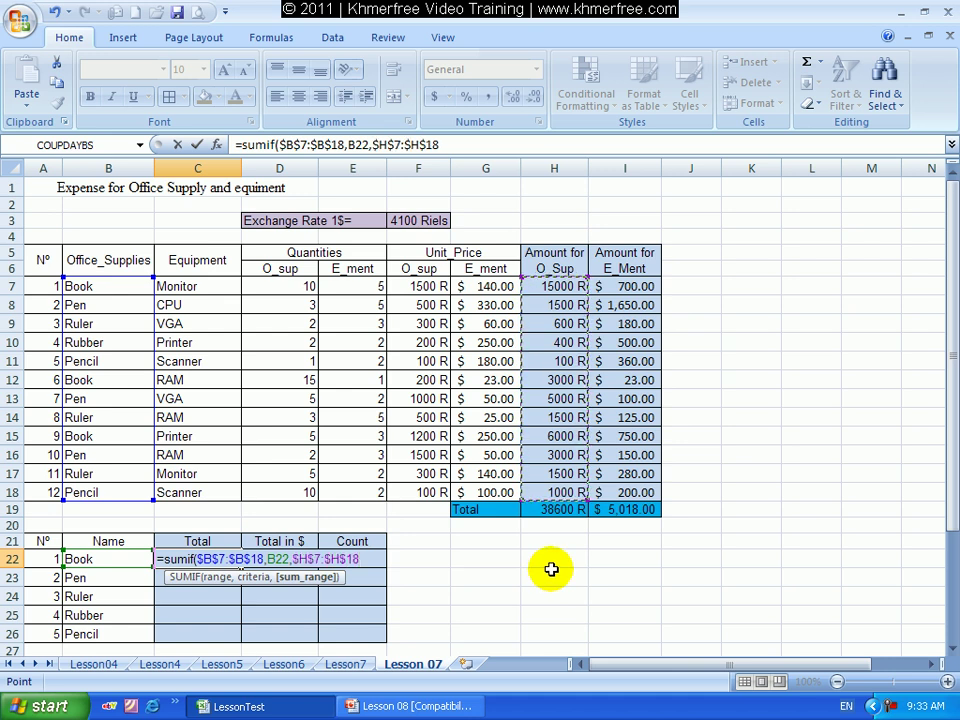
pyautogui.write(')')
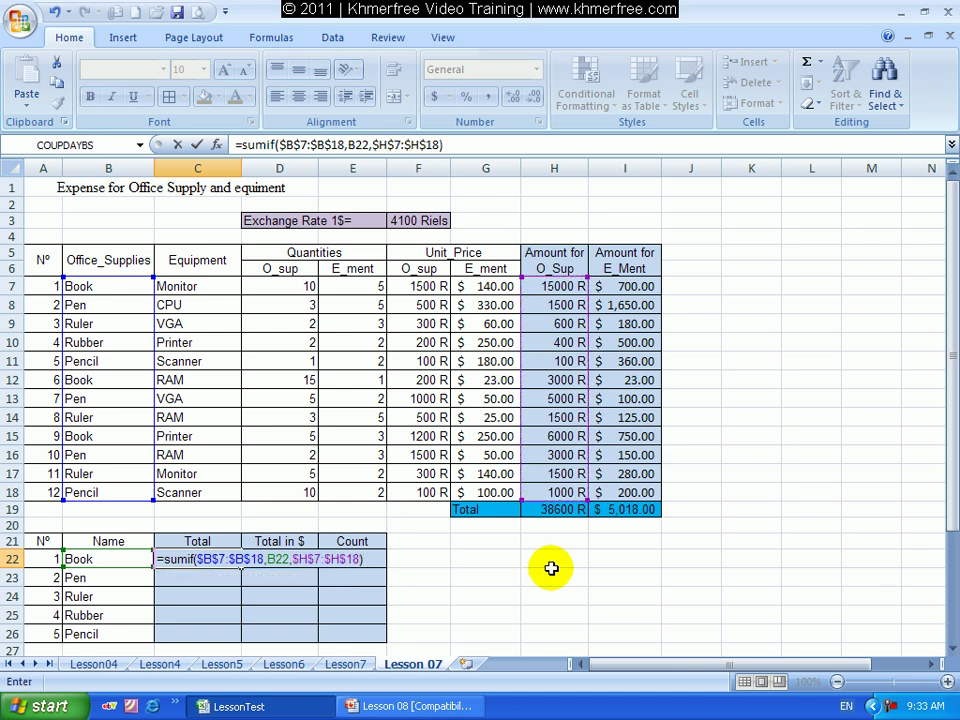
pyautogui.press('Return')
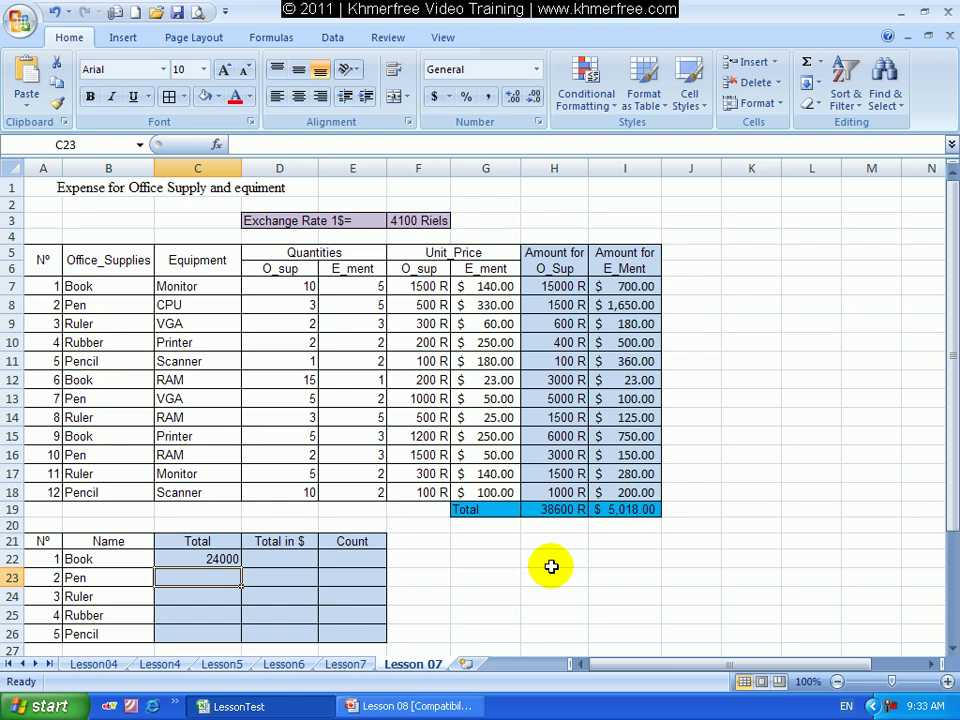
# Step: Copy the SUMIF formula down to C26 and apply the custom 0"R" Riel format to C22:C26
pyautogui.click(198, 561)
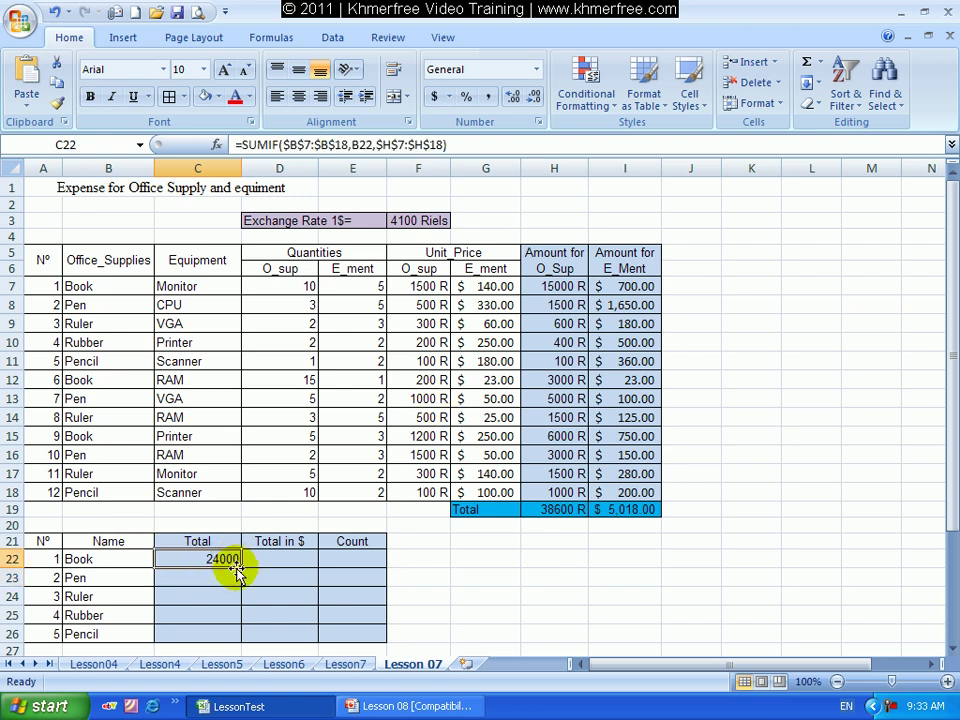
pyautogui.moveTo(241, 567); pyautogui.dragTo(240, 634)
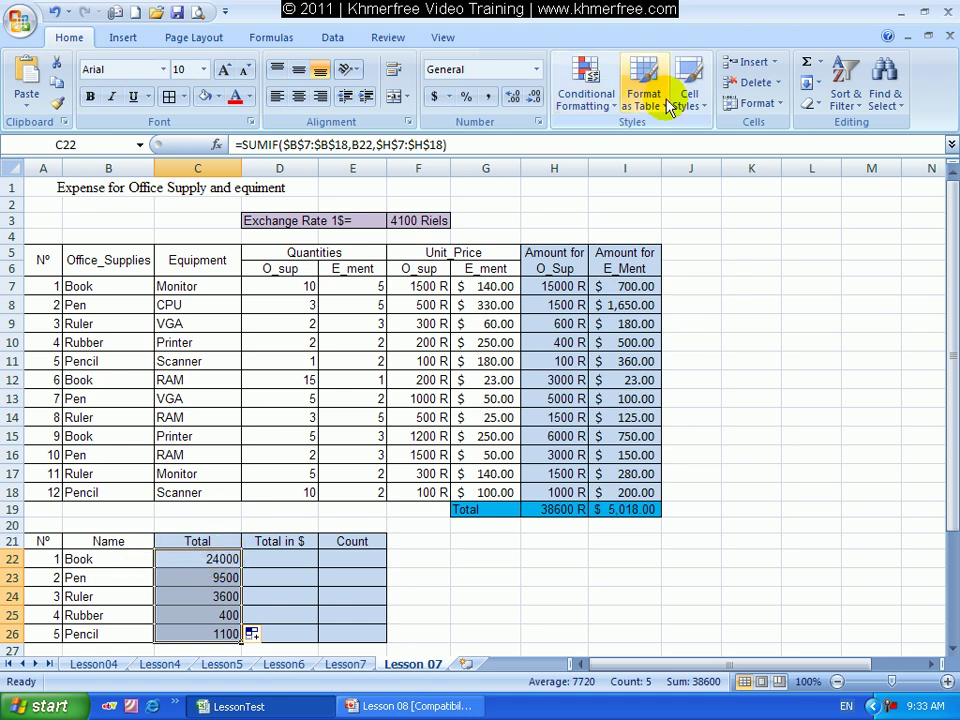
pyautogui.click(755, 104)
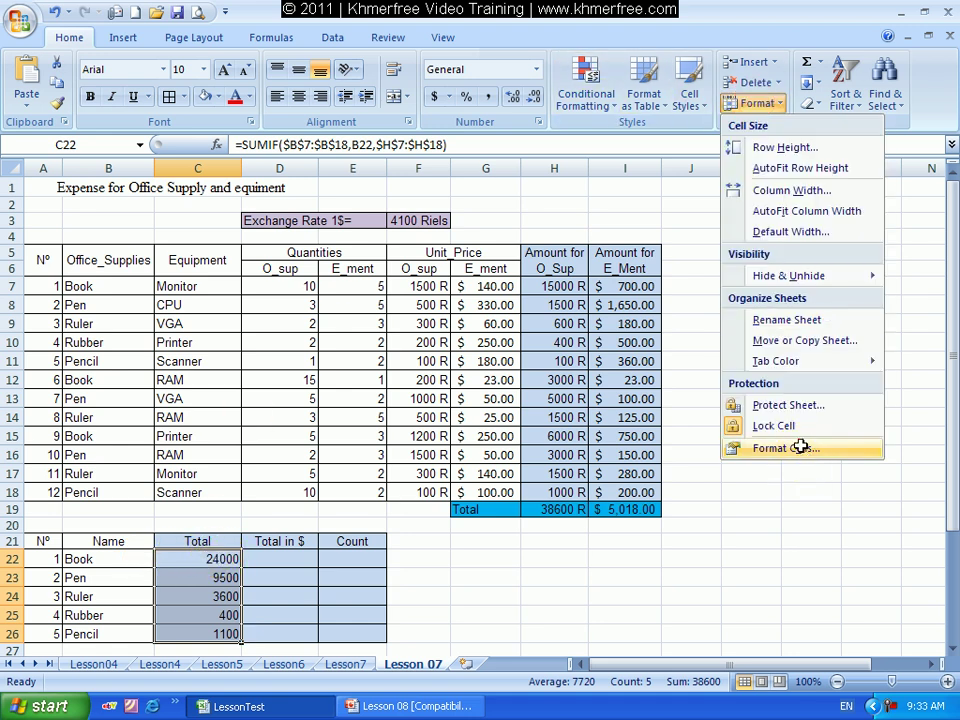
pyautogui.click(792, 449)
pyautogui.click(560, 401)
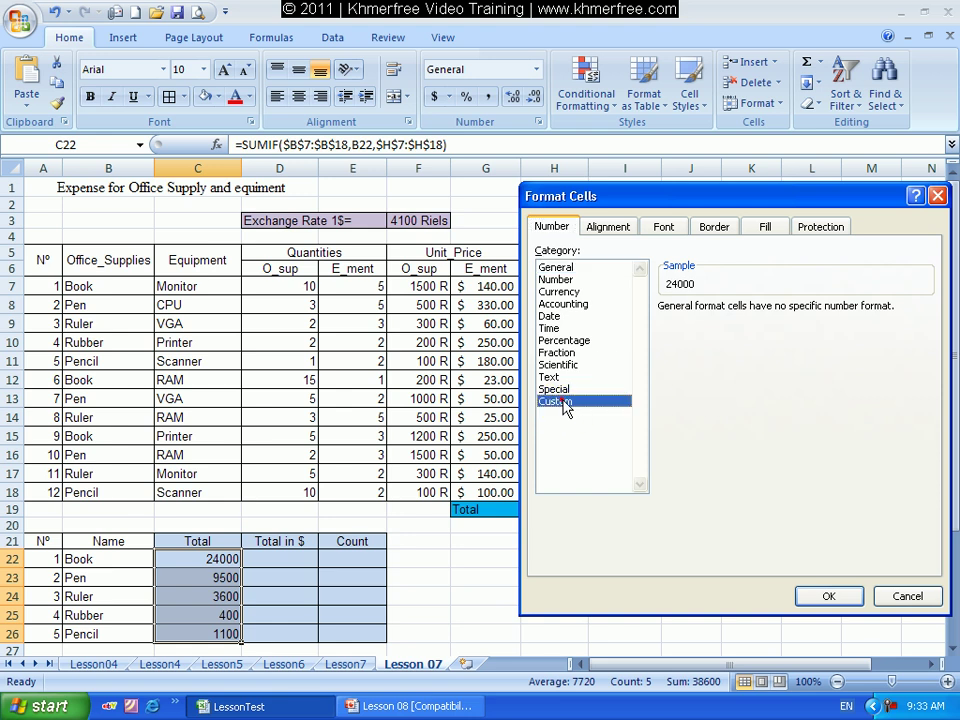
pyautogui.moveTo(927, 370); pyautogui.dragTo(926, 452)
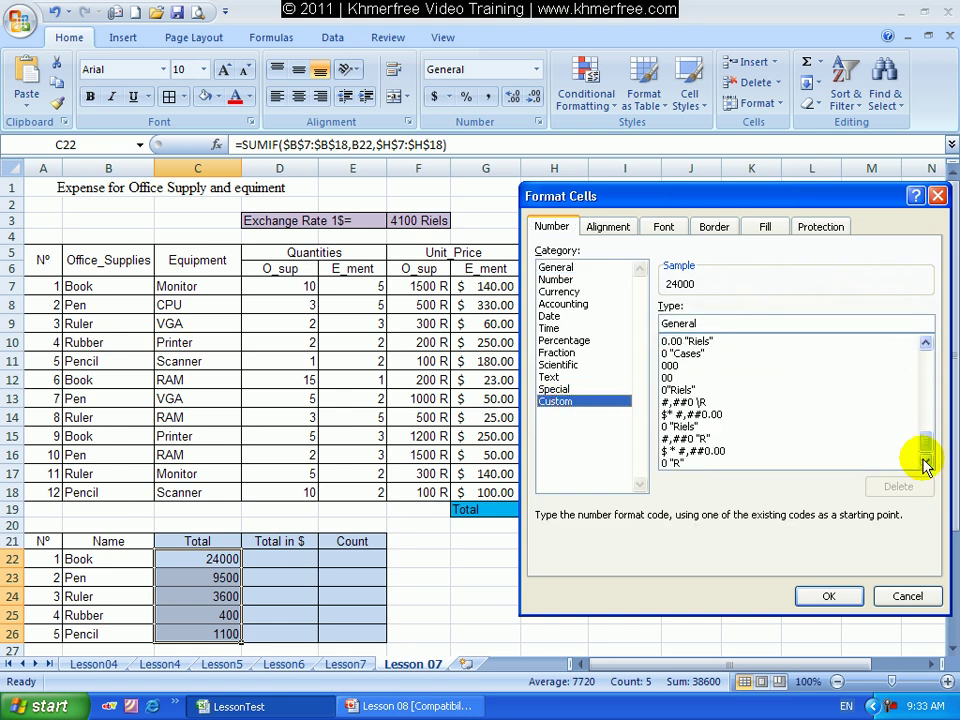
pyautogui.click(678, 464)
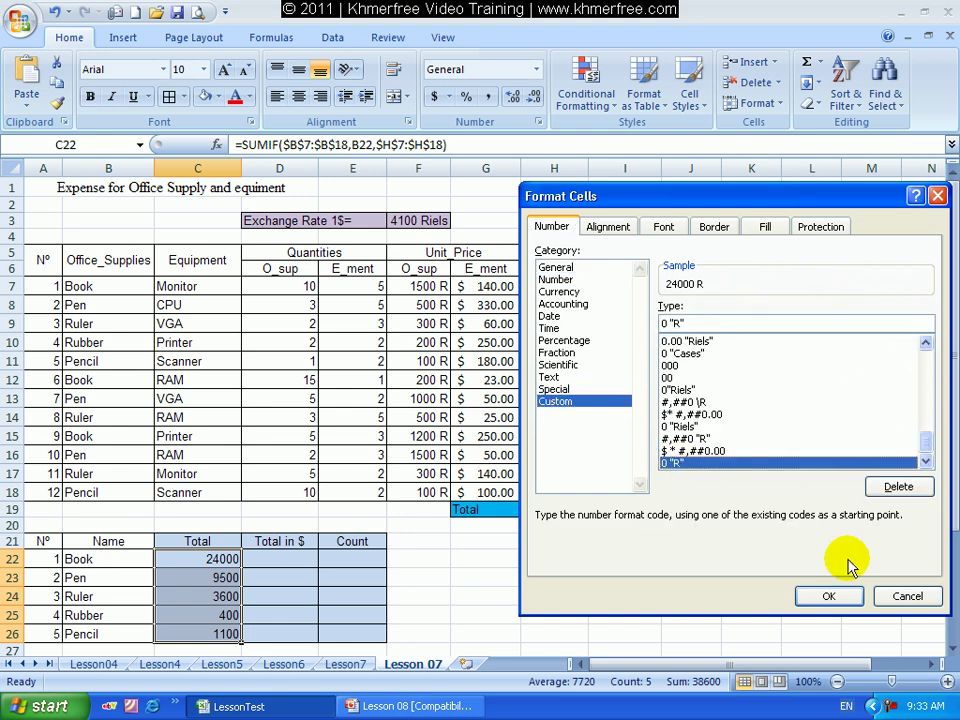
pyautogui.click(843, 595)
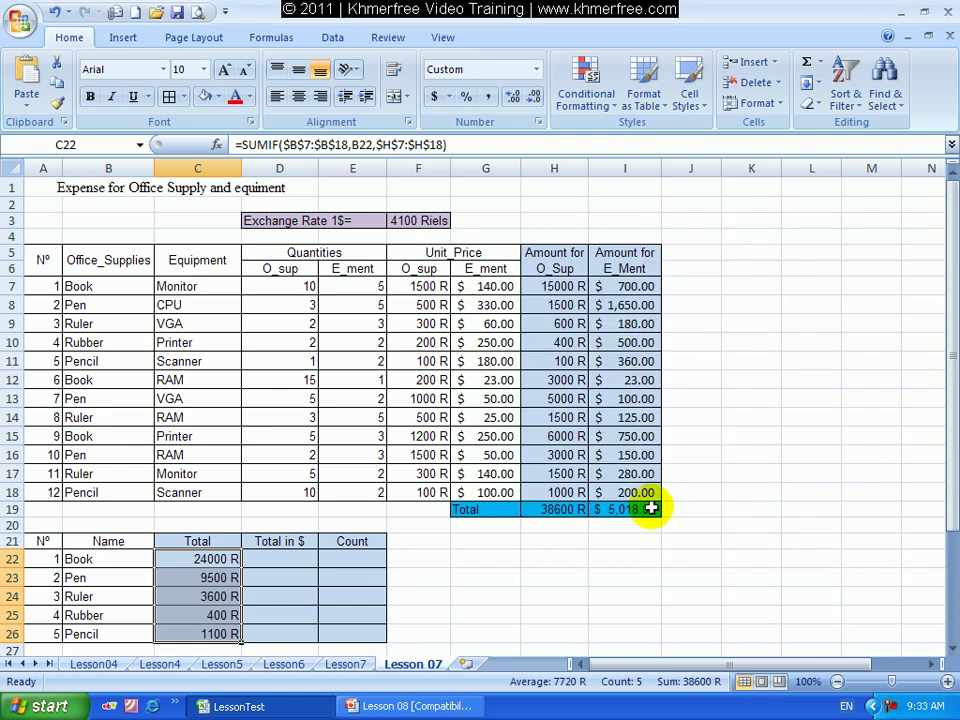
pyautogui.click(256, 569)
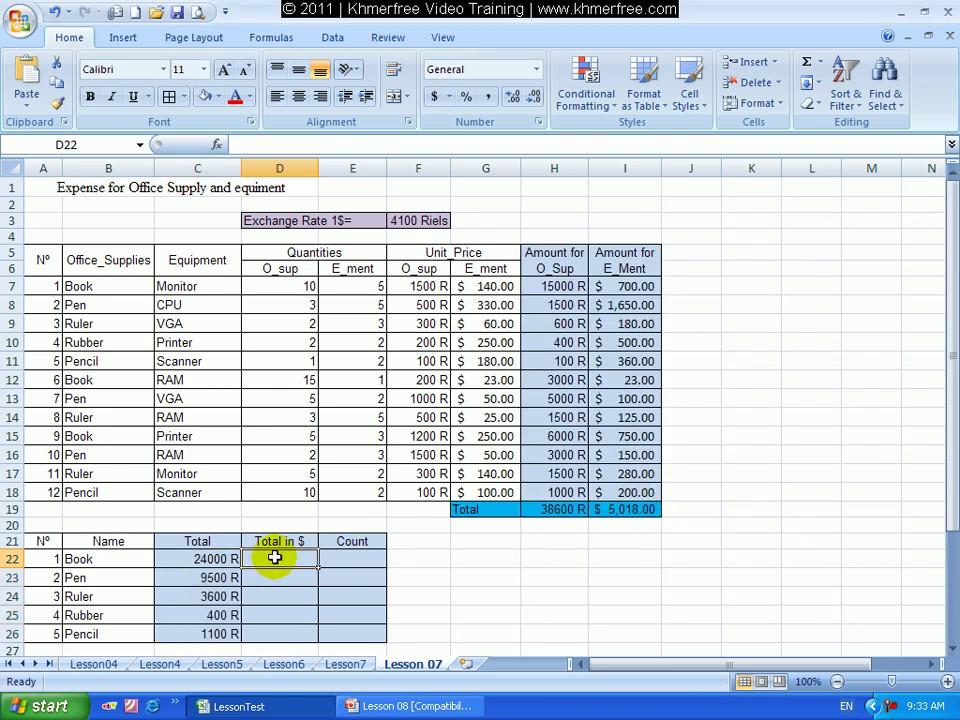
# Step: Enter =C22/F3 in D22 to convert Book's 24000 R total to dollars (5.853658537)
pyautogui.click(229, 561)
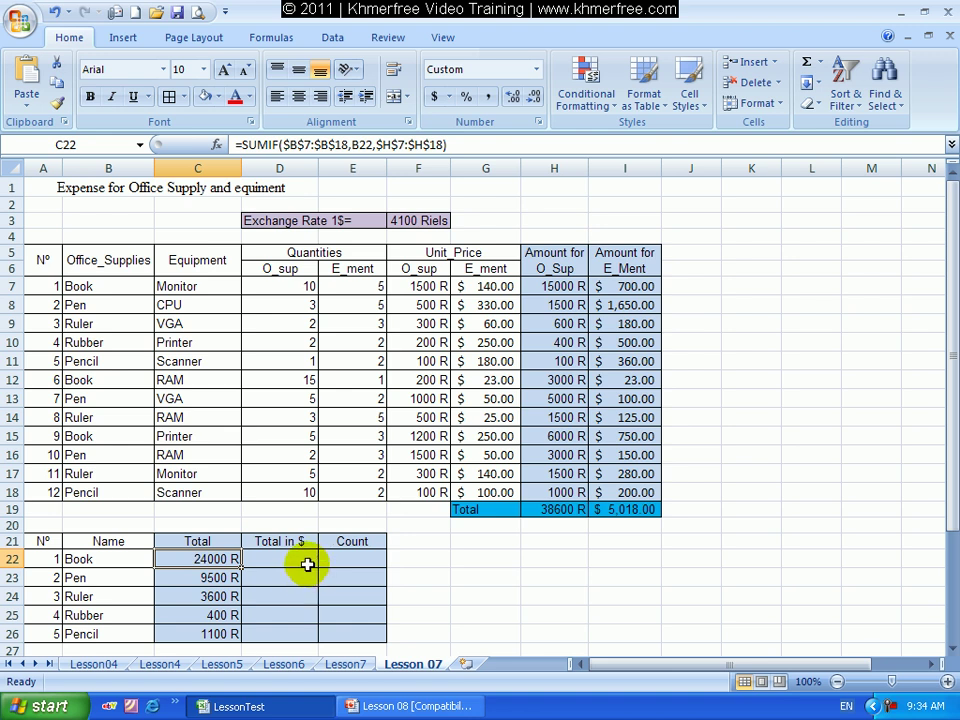
pyautogui.click(303, 561)
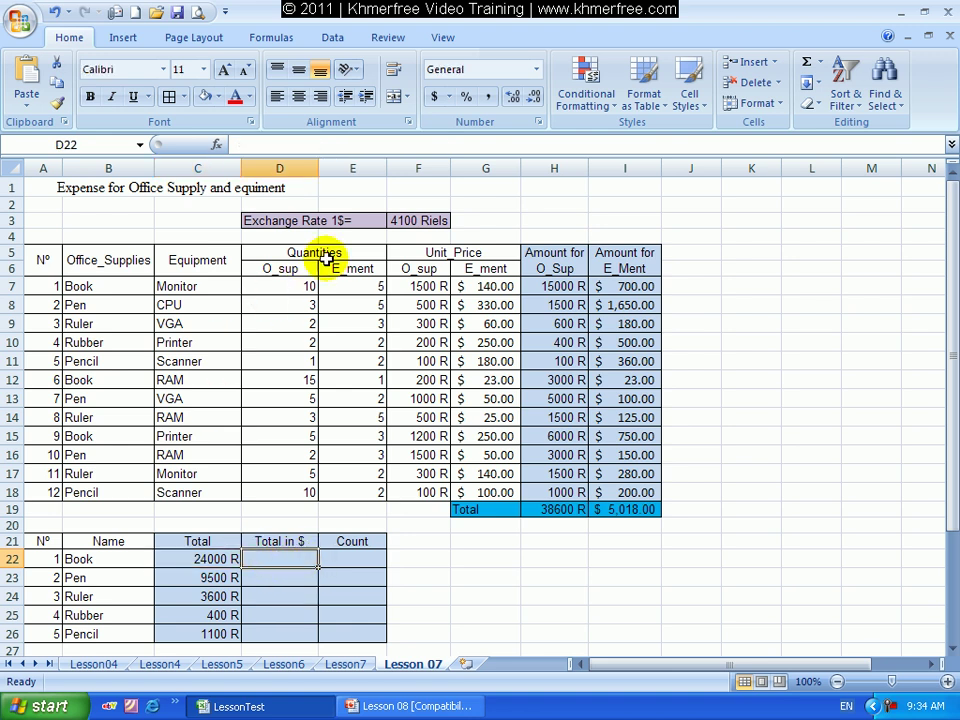
pyautogui.click(350, 220)
pyautogui.click(404, 221)
pyautogui.click(404, 221)
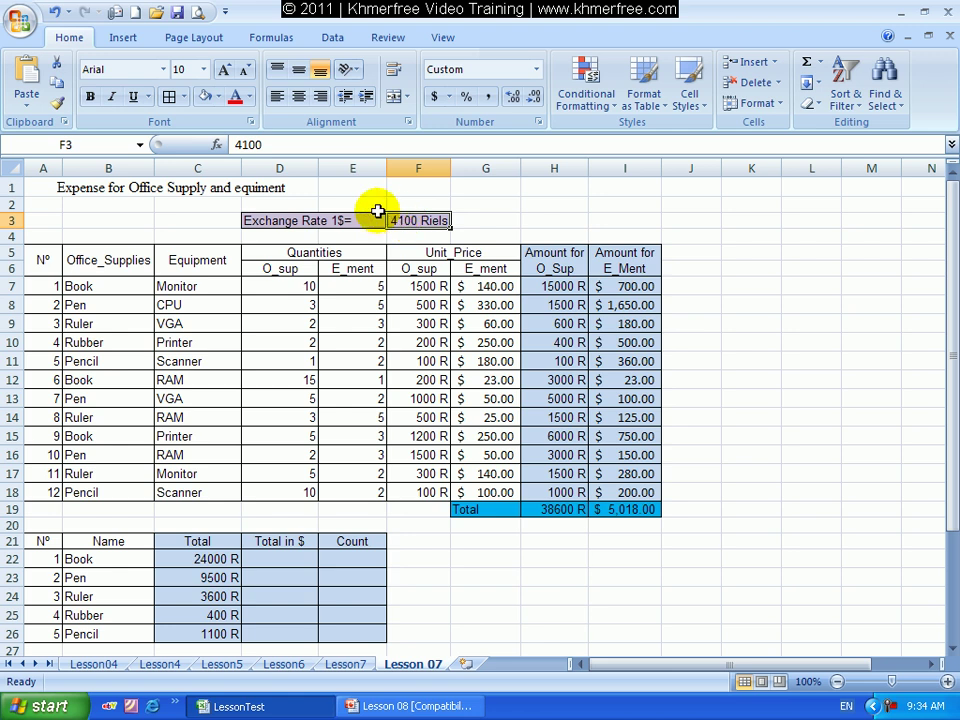
pyautogui.click(270, 558)
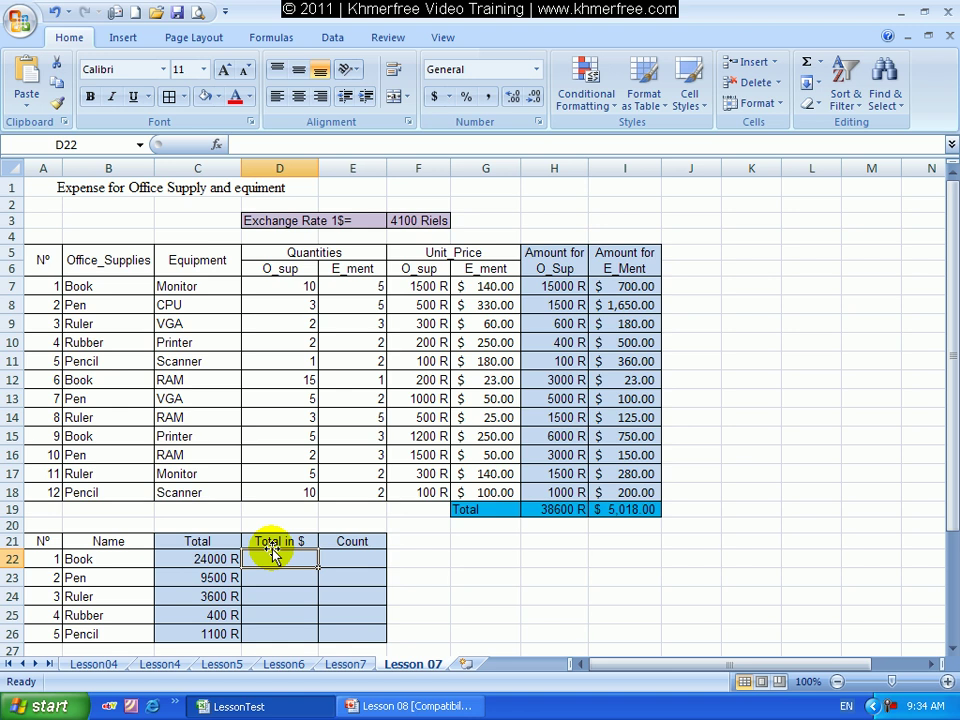
pyautogui.write('=')
pyautogui.click(213, 558)
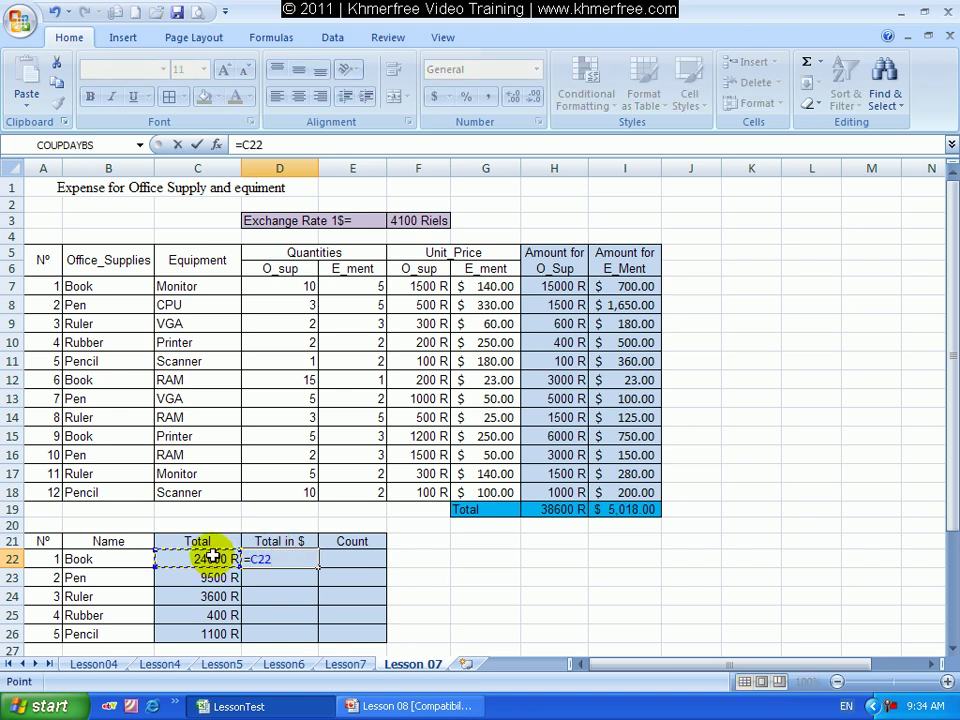
pyautogui.click(424, 220)
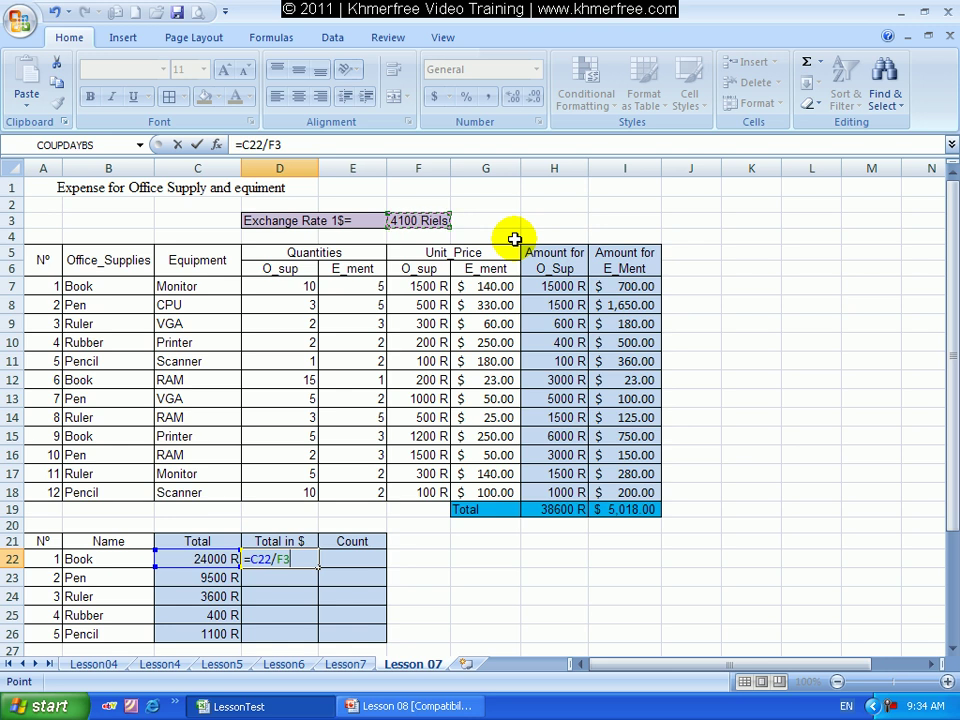
pyautogui.press('Return')
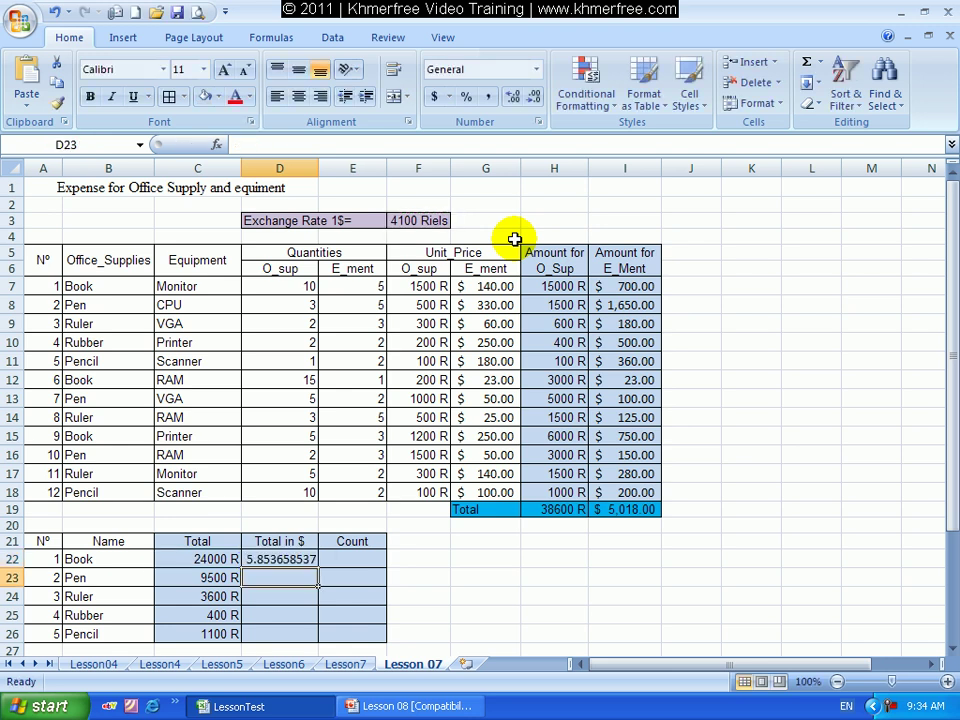
pyautogui.click(304, 559)
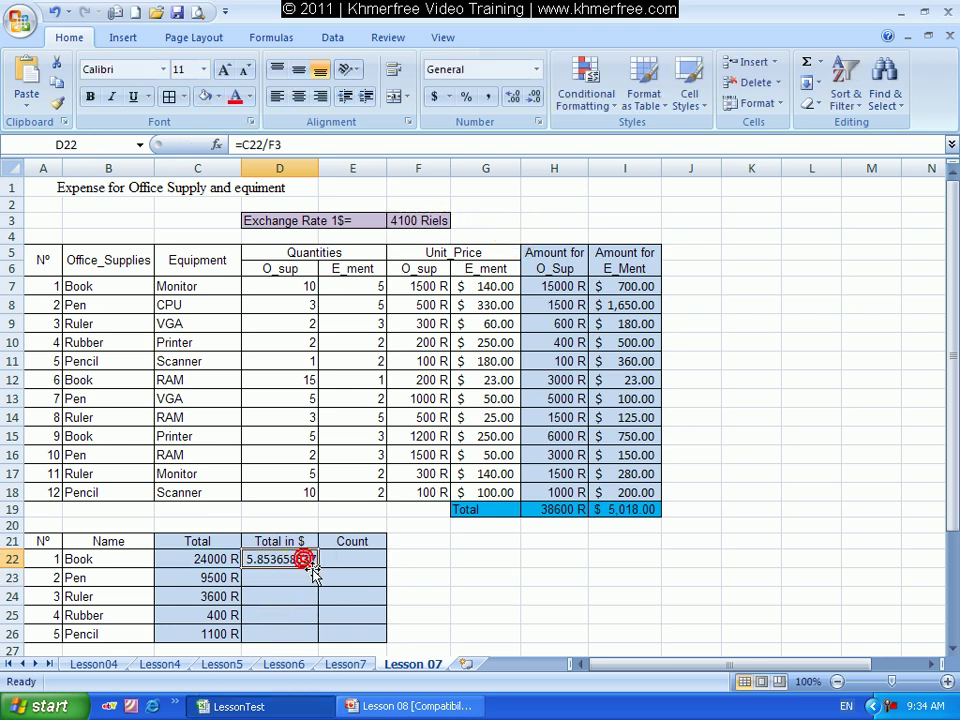
pyautogui.moveTo(317, 568); pyautogui.dragTo(313, 645)
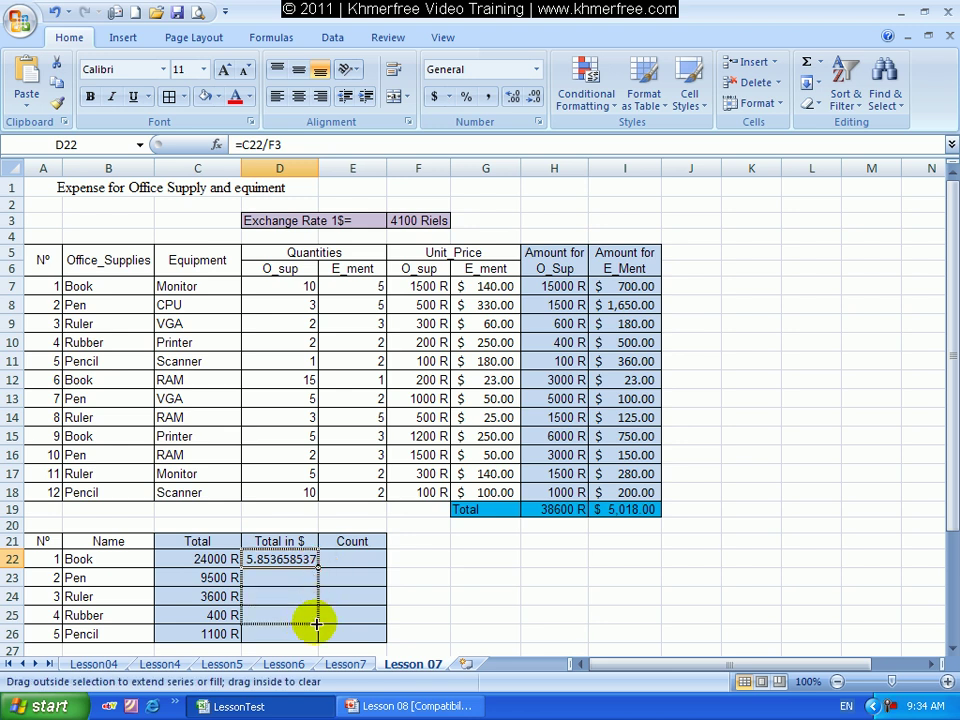
pyautogui.click(297, 579)
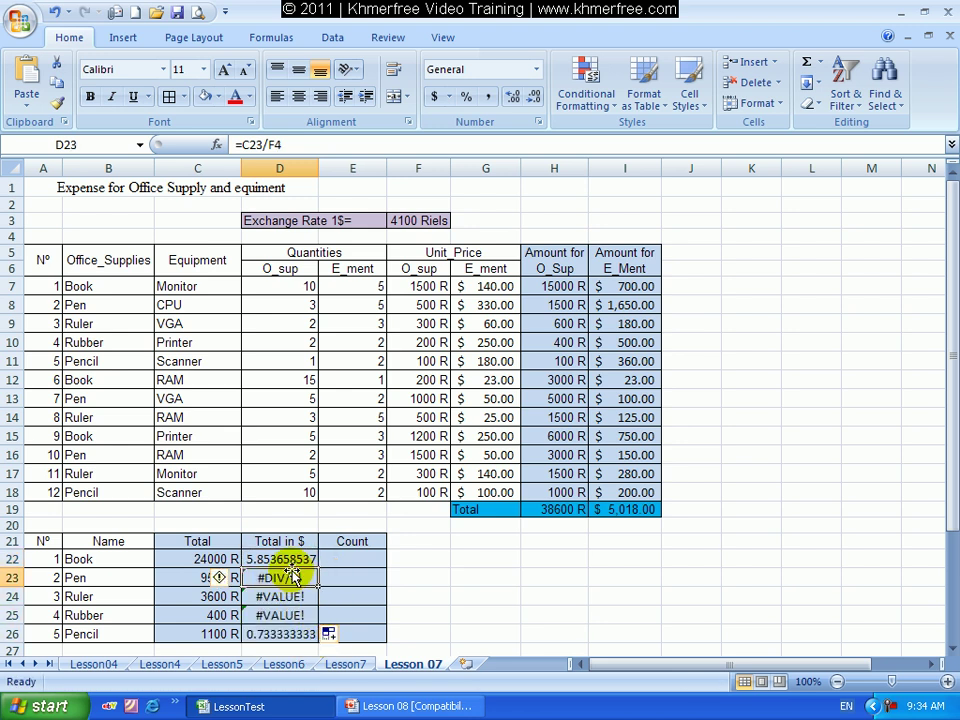
pyautogui.doubleClick(289, 559)
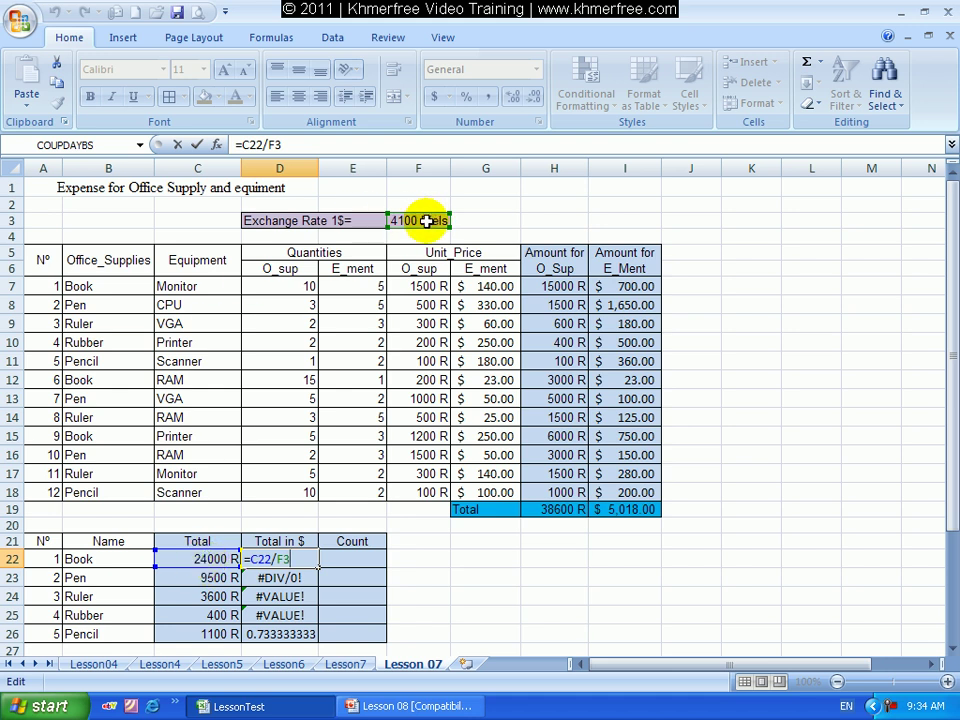
pyautogui.press('Return')
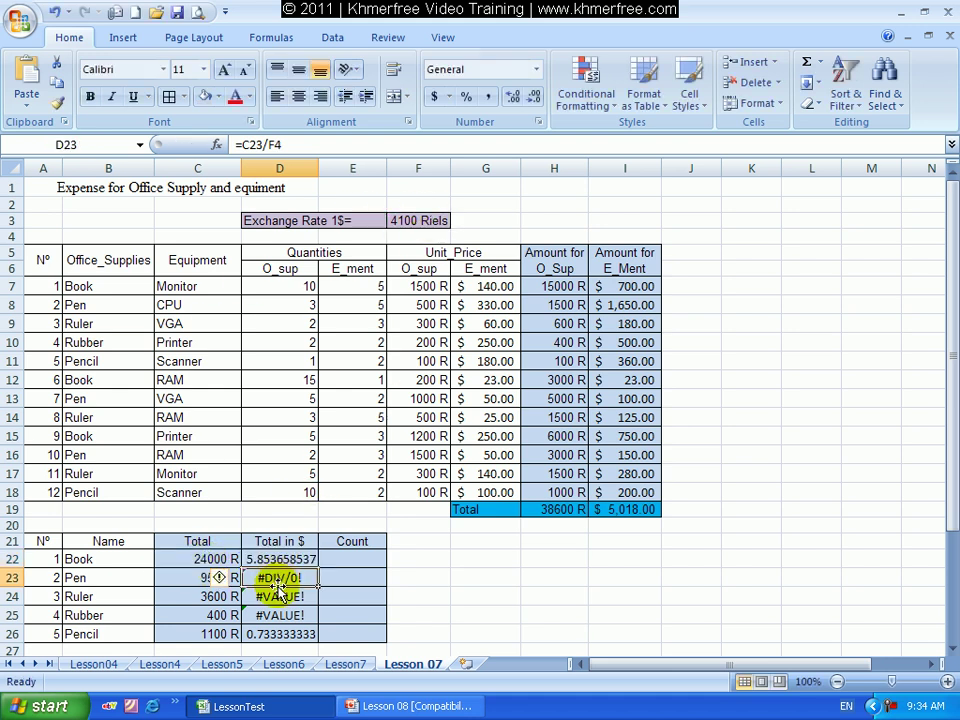
pyautogui.doubleClick(278, 583)
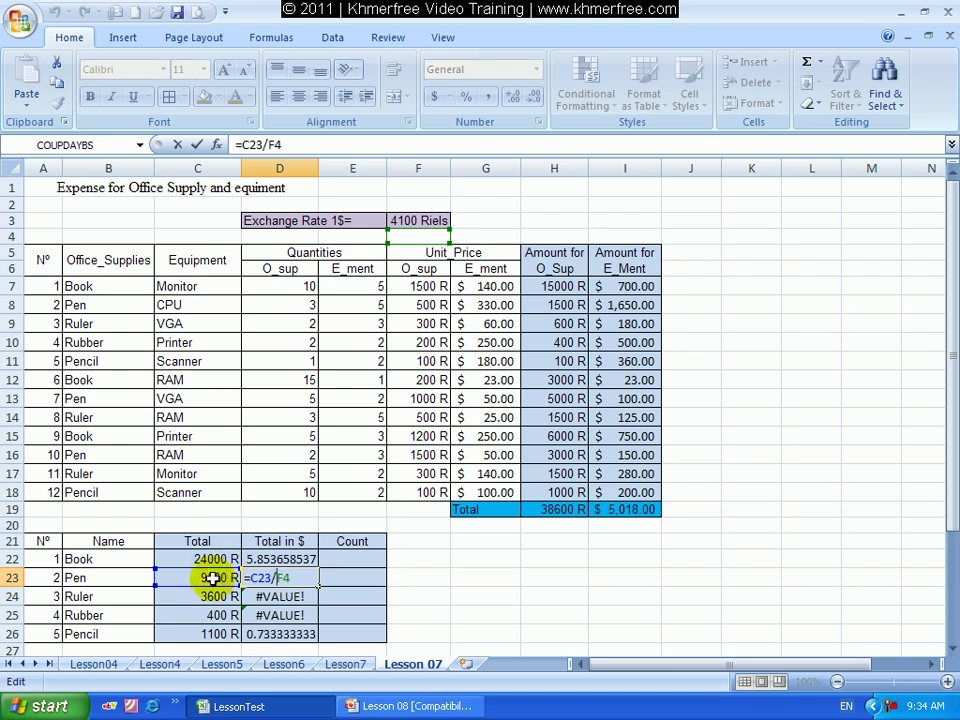
pyautogui.click(425, 238)
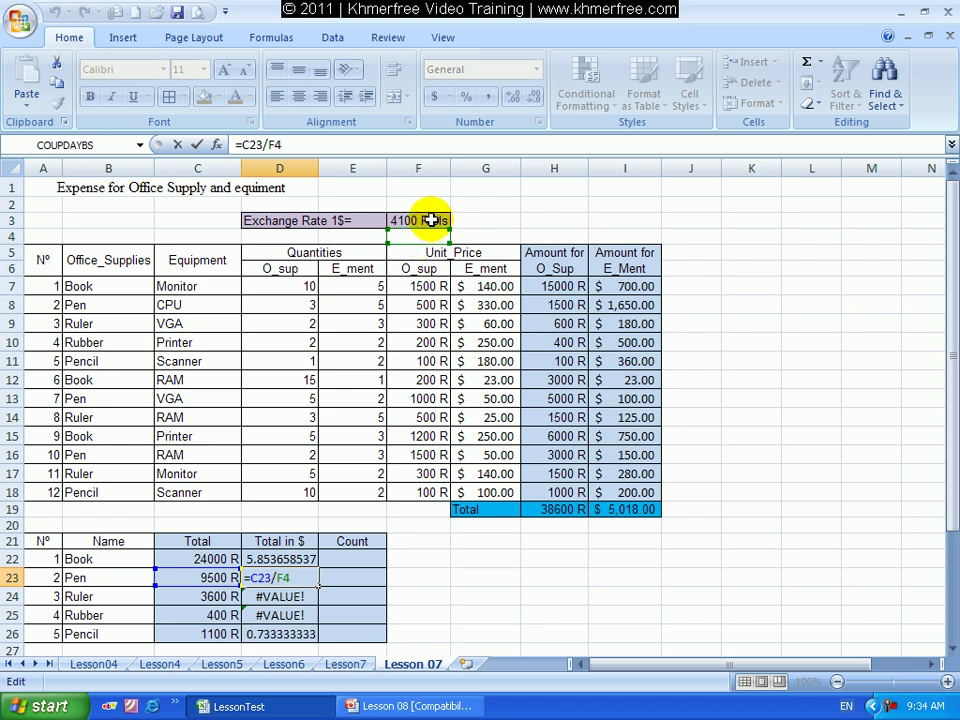
pyautogui.click(428, 240)
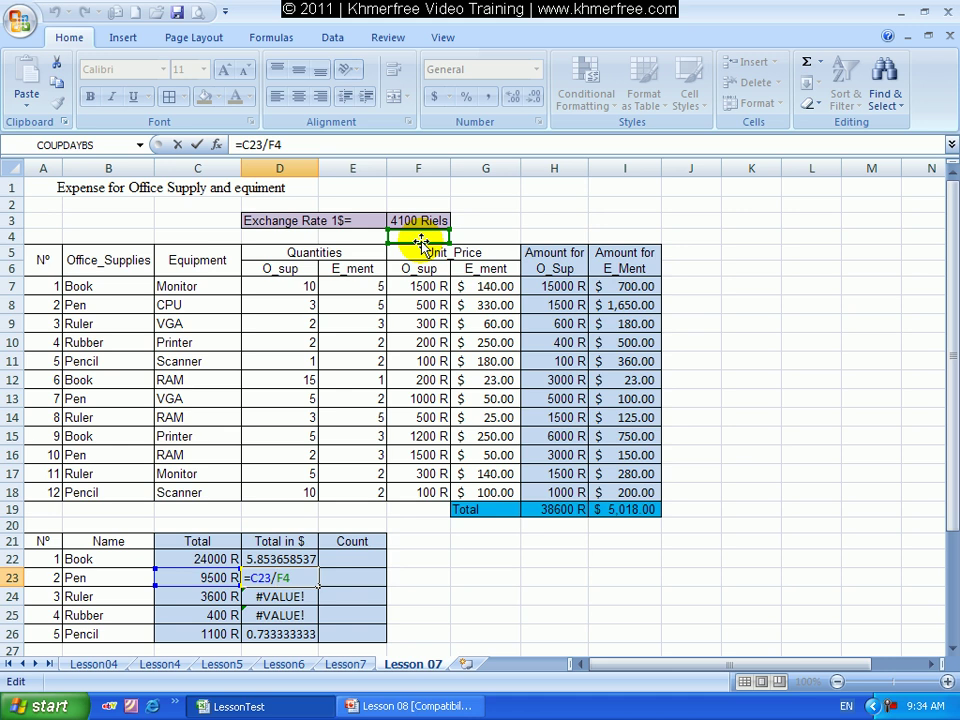
pyautogui.press('Return')
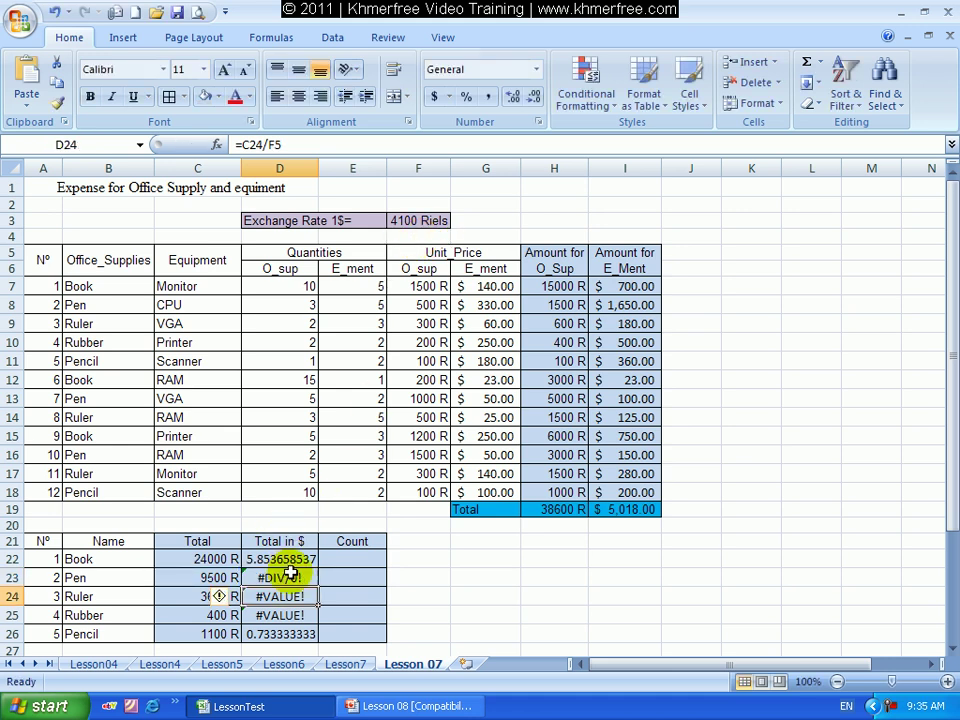
pyautogui.click(295, 580)
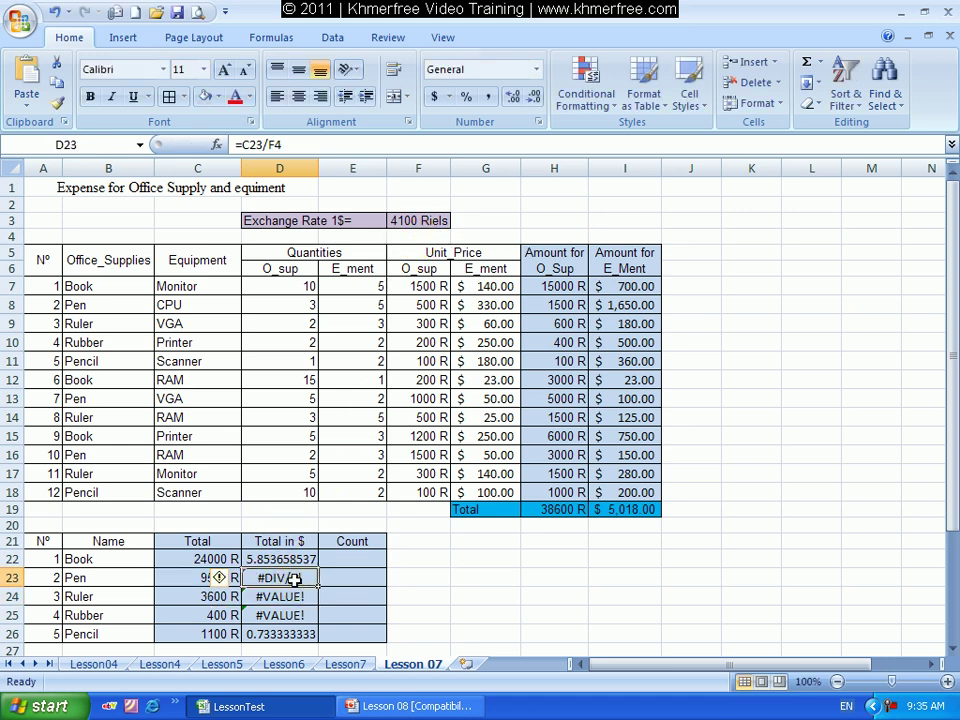
pyautogui.doubleClick(291, 576)
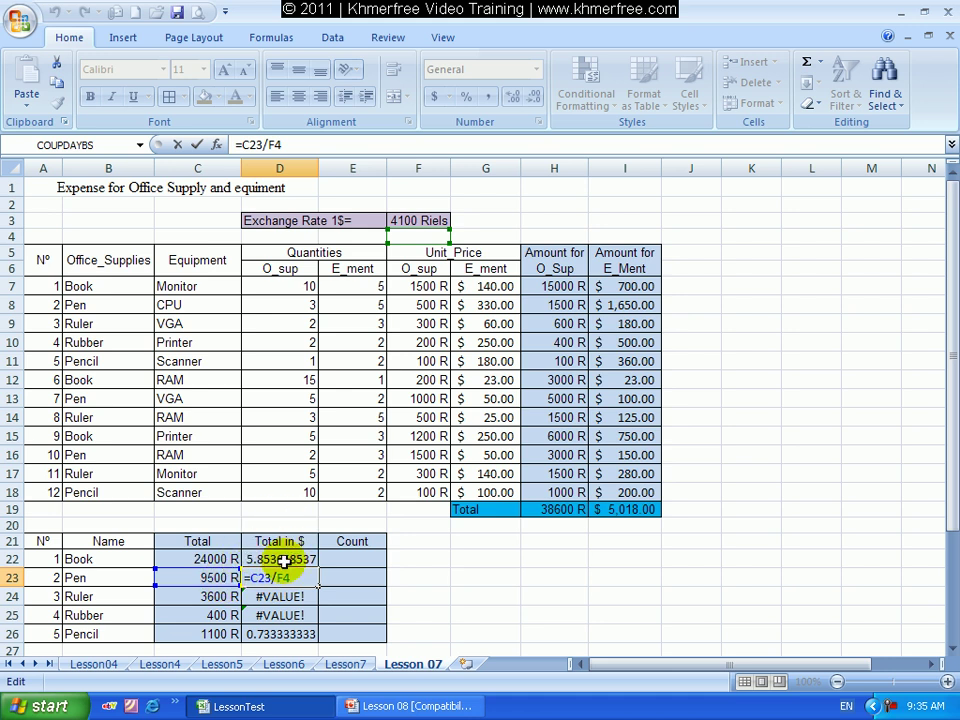
pyautogui.click(273, 595)
pyautogui.doubleClick(281, 597)
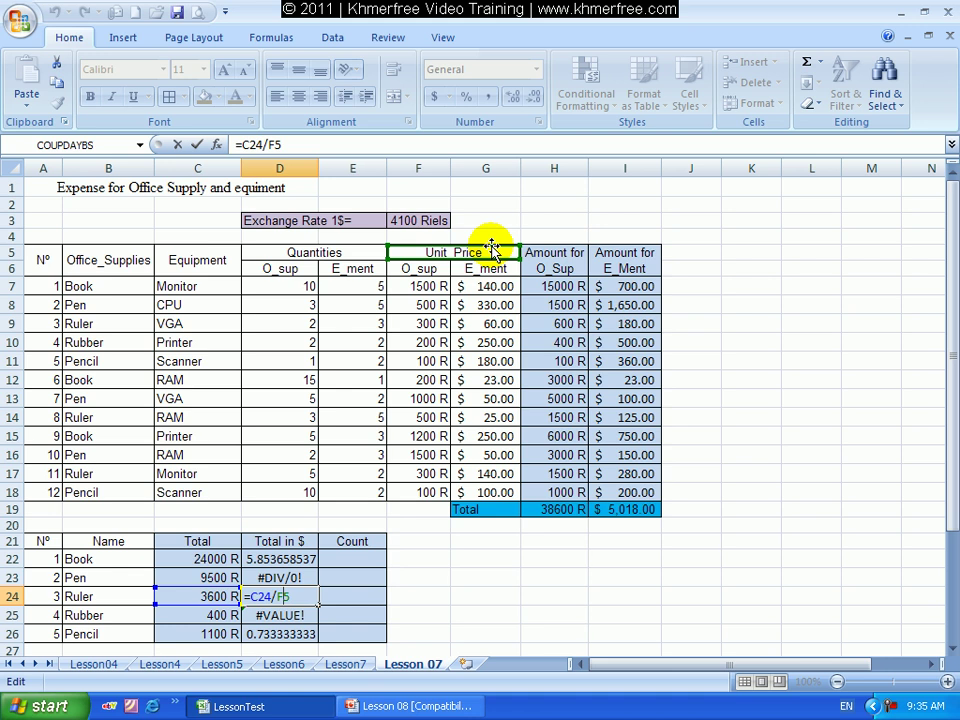
pyautogui.press('Return')
pyautogui.click(283, 596)
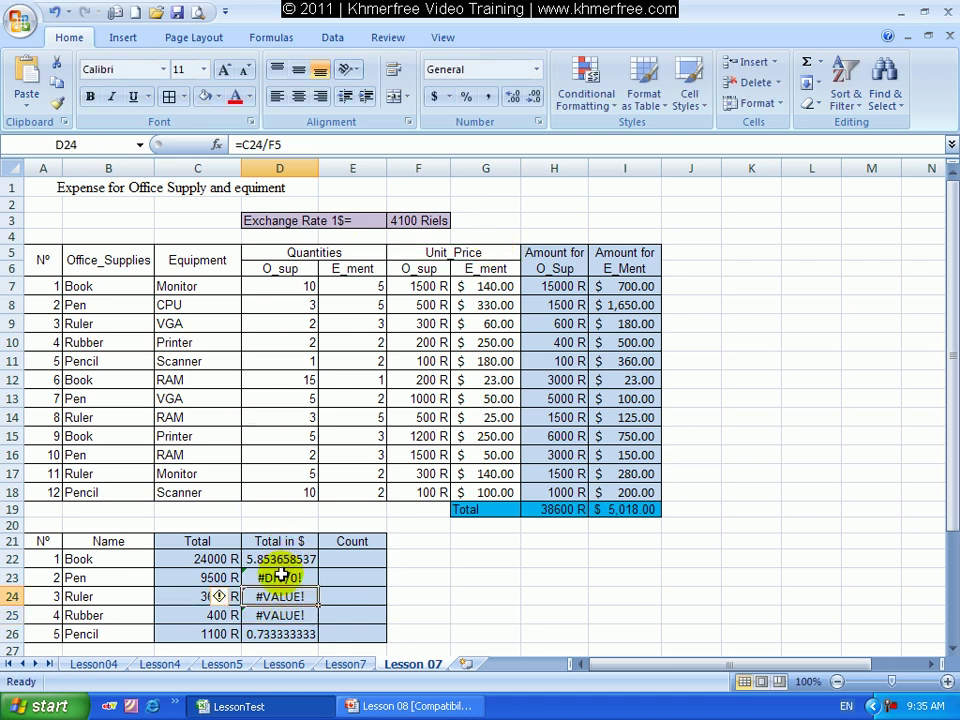
pyautogui.moveTo(283, 573); pyautogui.dragTo(285, 632)
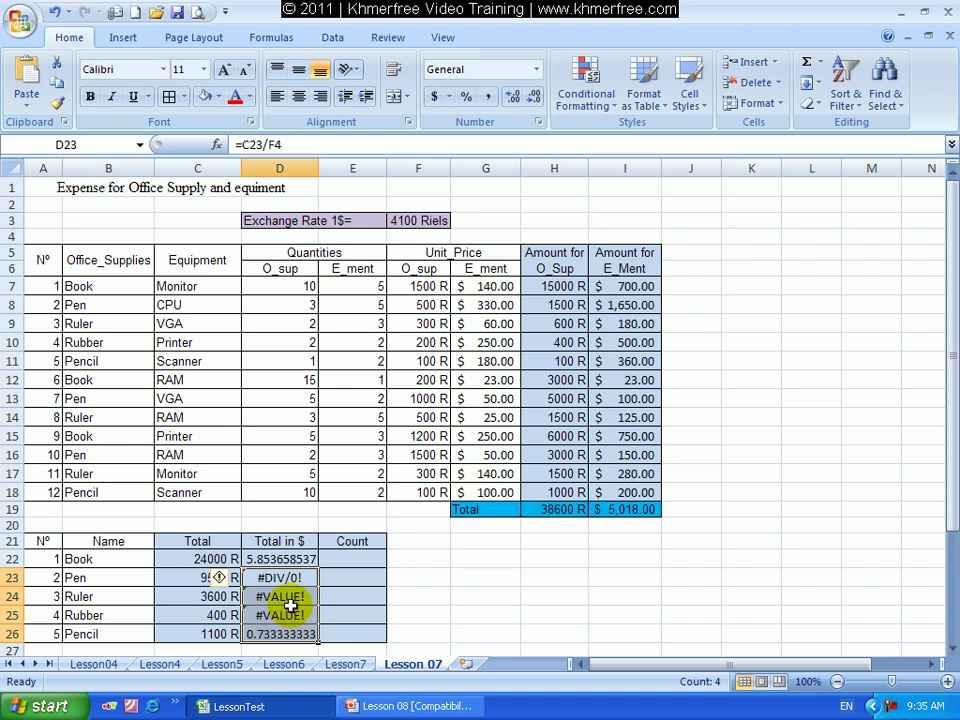
# Step: Clear D23:D26 and change D22's formula to =C22/$F$3 with an absolute exchange-rate reference
pyautogui.press('Delete')
pyautogui.doubleClick(300, 559)
pyautogui.write('=C22/F3')
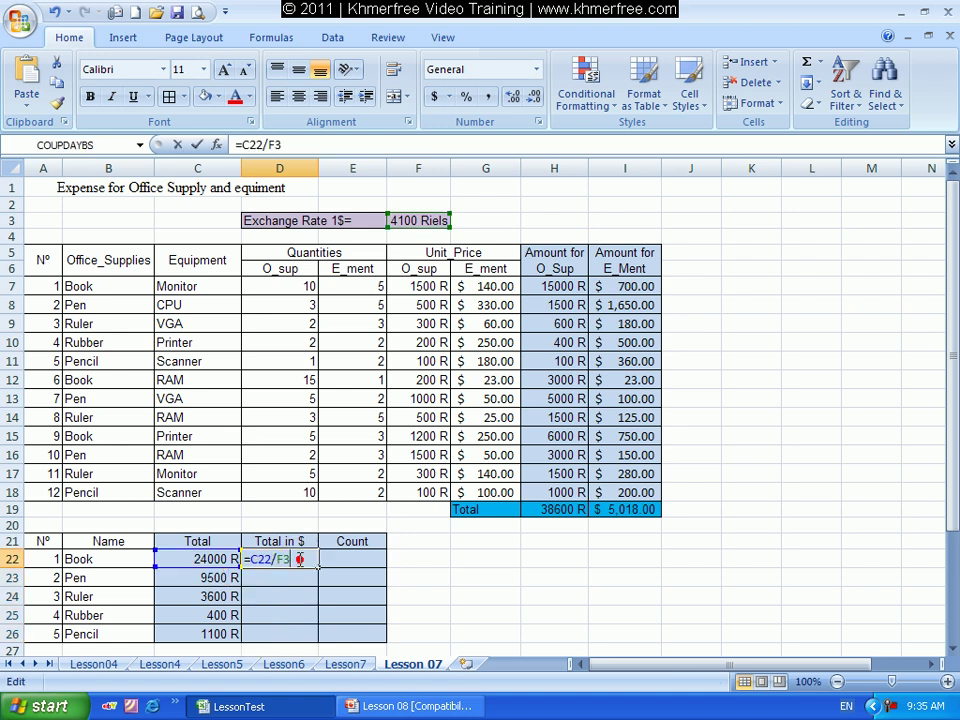
pyautogui.moveTo(300, 559); pyautogui.dragTo(283, 560)
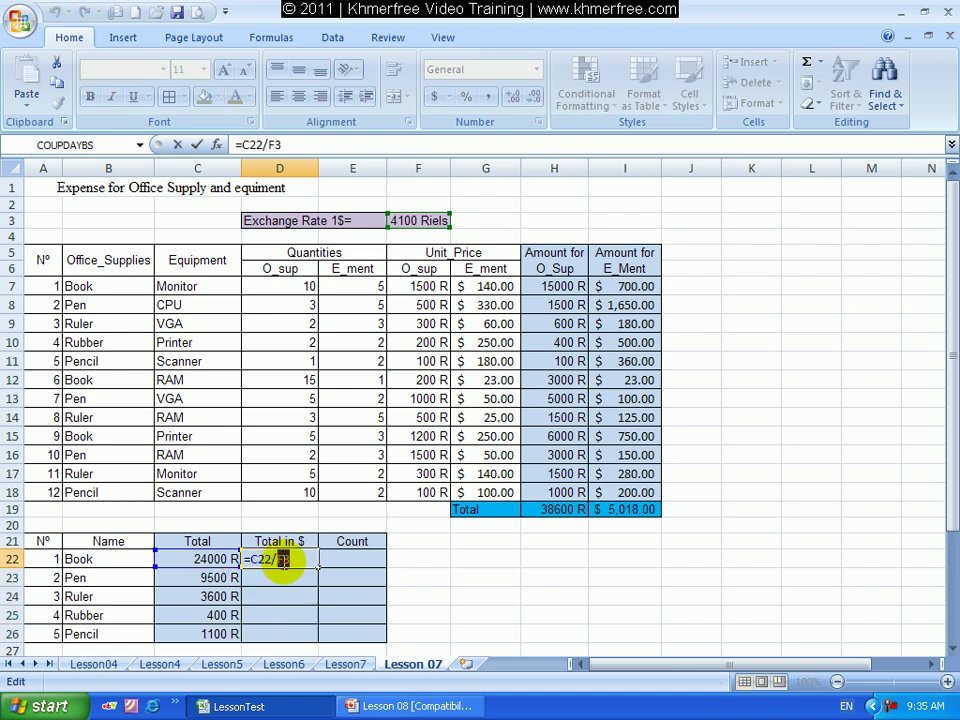
pyautogui.click(310, 557)
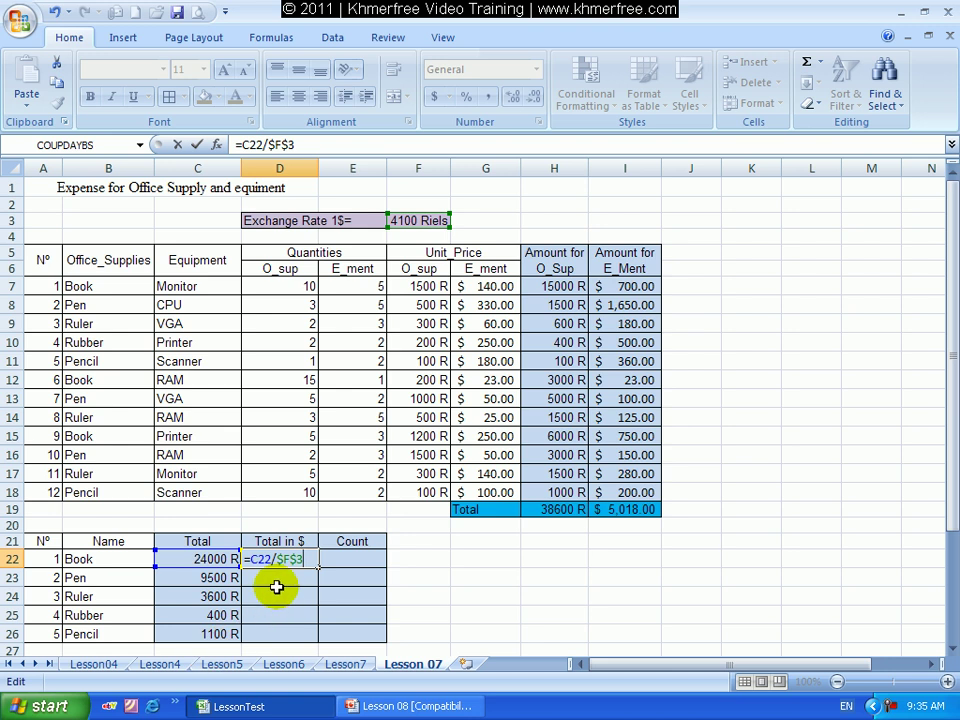
pyautogui.press('Return')
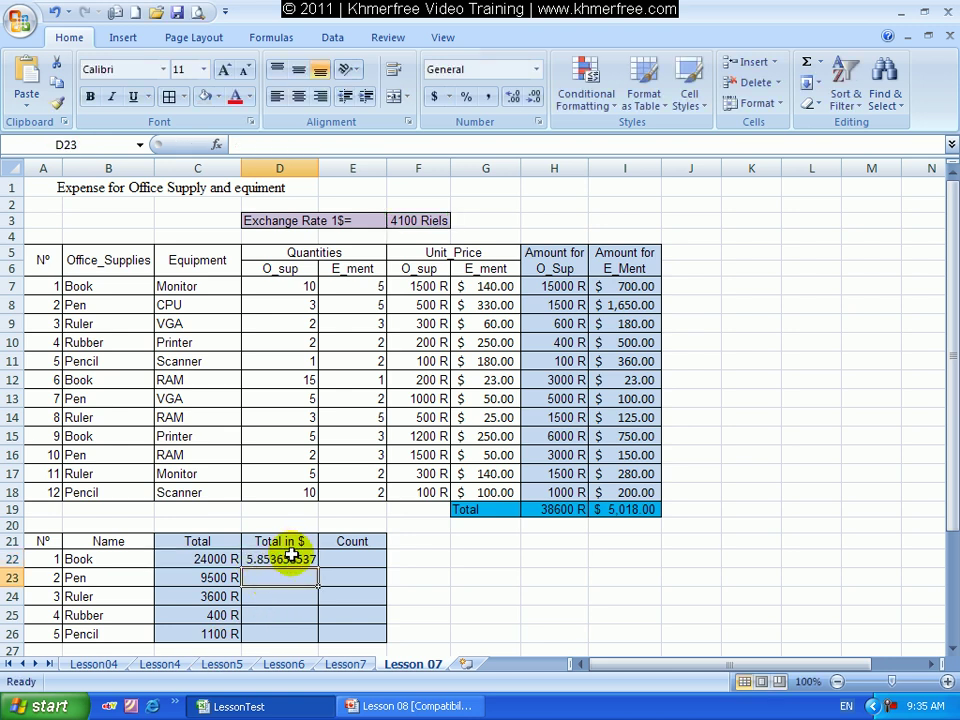
pyautogui.click(292, 560)
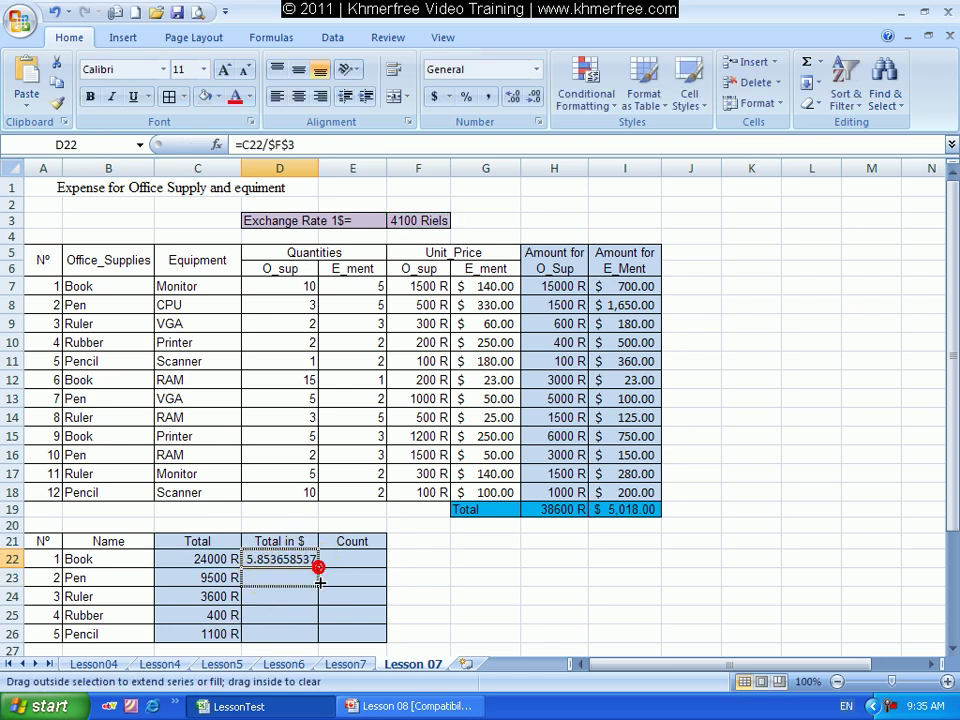
# Step: Fill the dollar formula down to D26 and apply Accounting format ($5.85, $2.32, $0.88, $0.10, $0.27)
pyautogui.moveTo(318, 567); pyautogui.dragTo(320, 634)
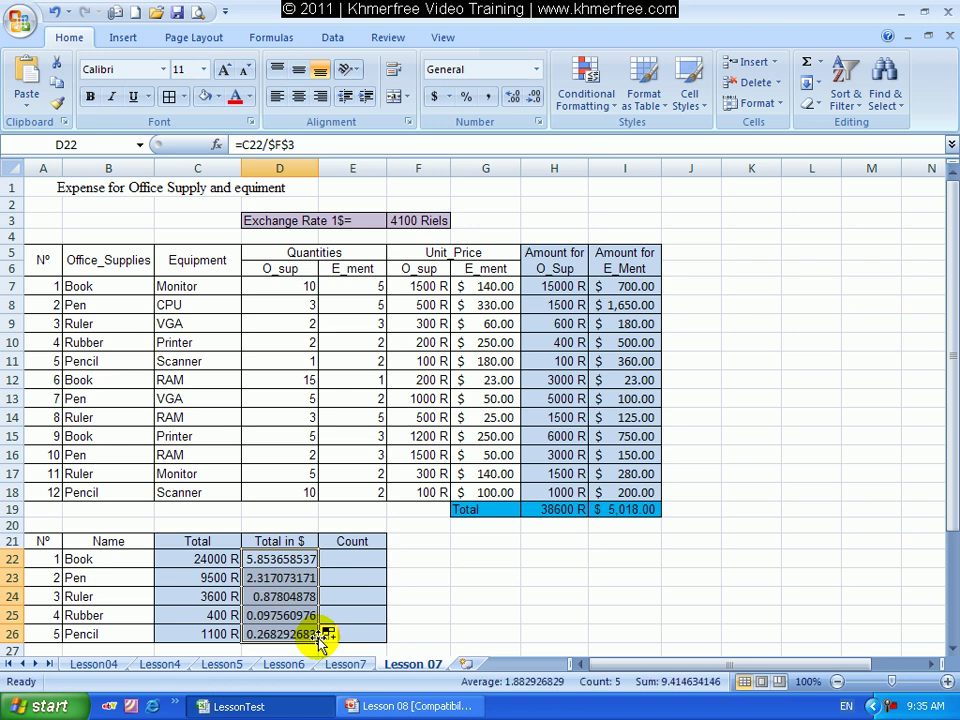
pyautogui.click(436, 98)
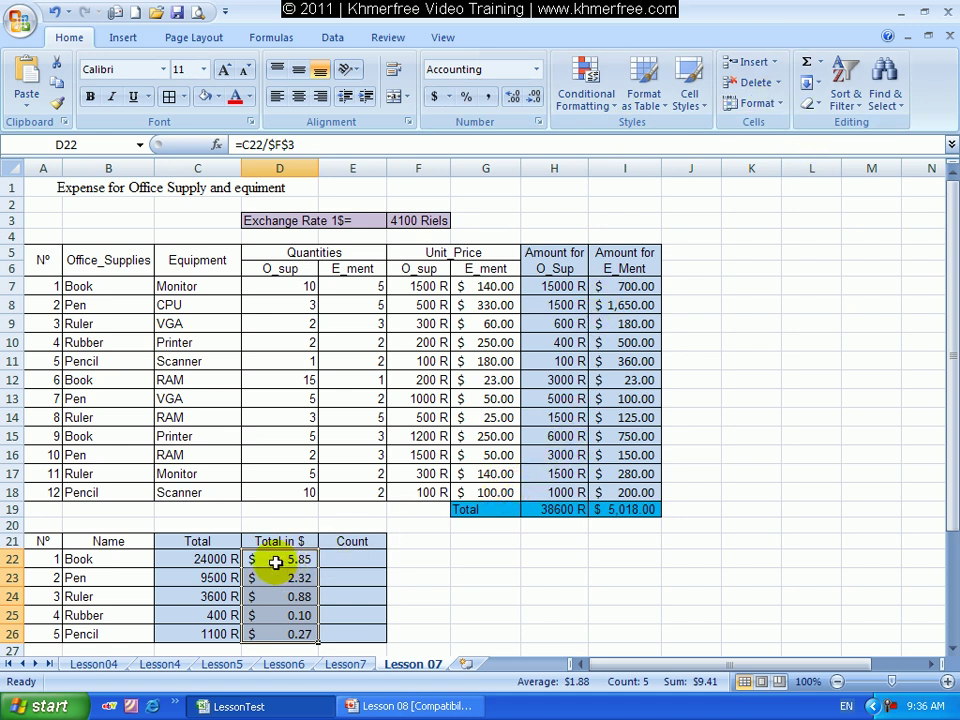
pyautogui.click(229, 563)
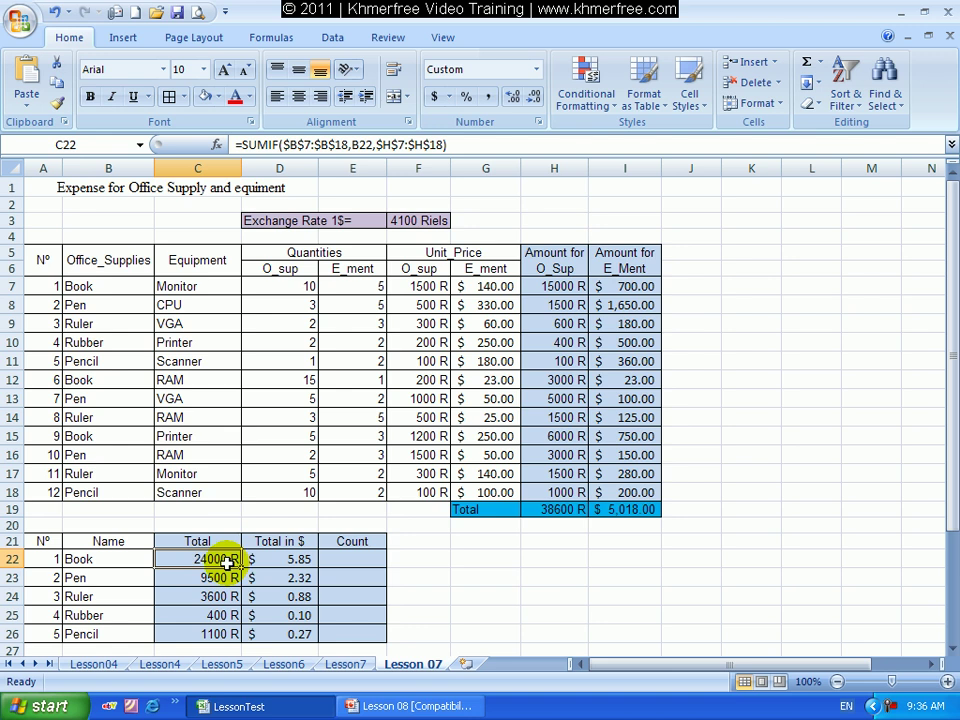
pyautogui.click(300, 560)
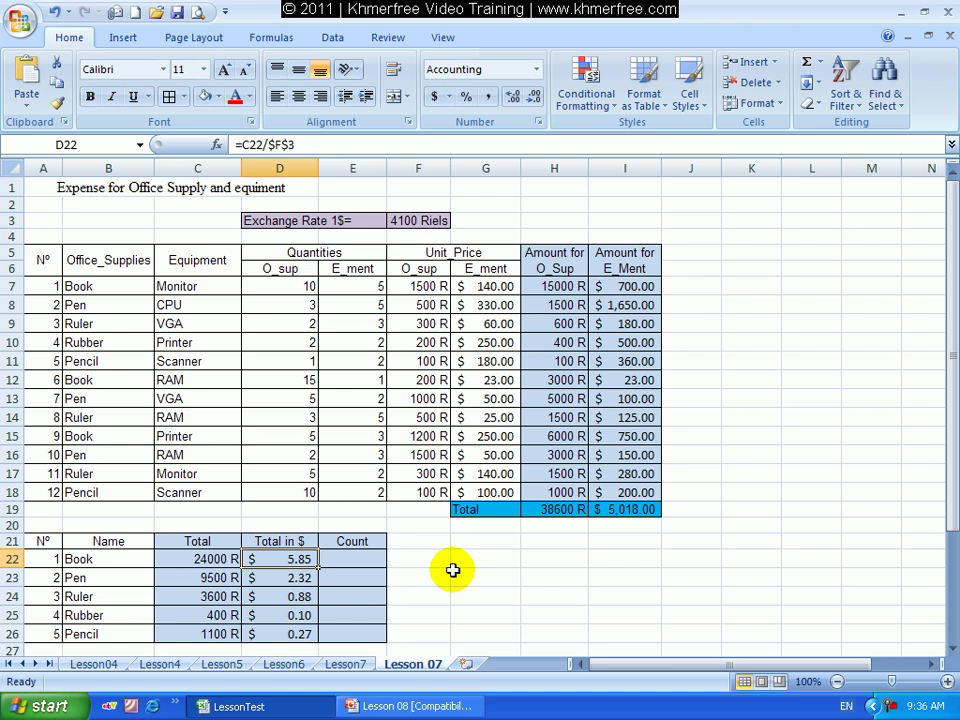
pyautogui.click(105, 562)
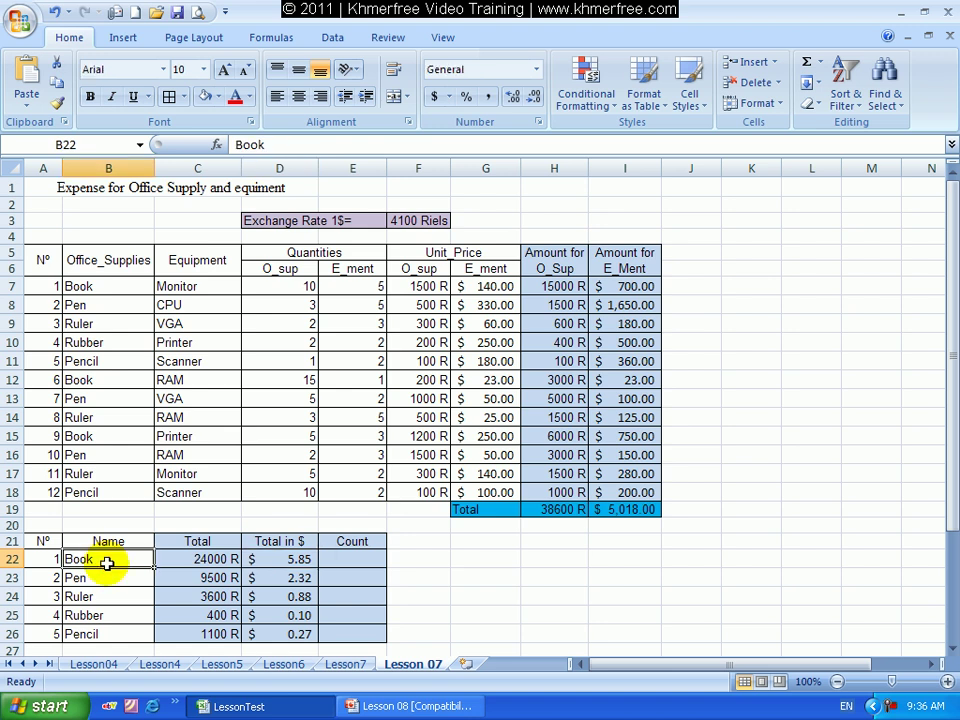
# Step: Enter =COUNTIF($B$7:$B$18,B22) in E22 to count the Book entries
pyautogui.click(347, 562)
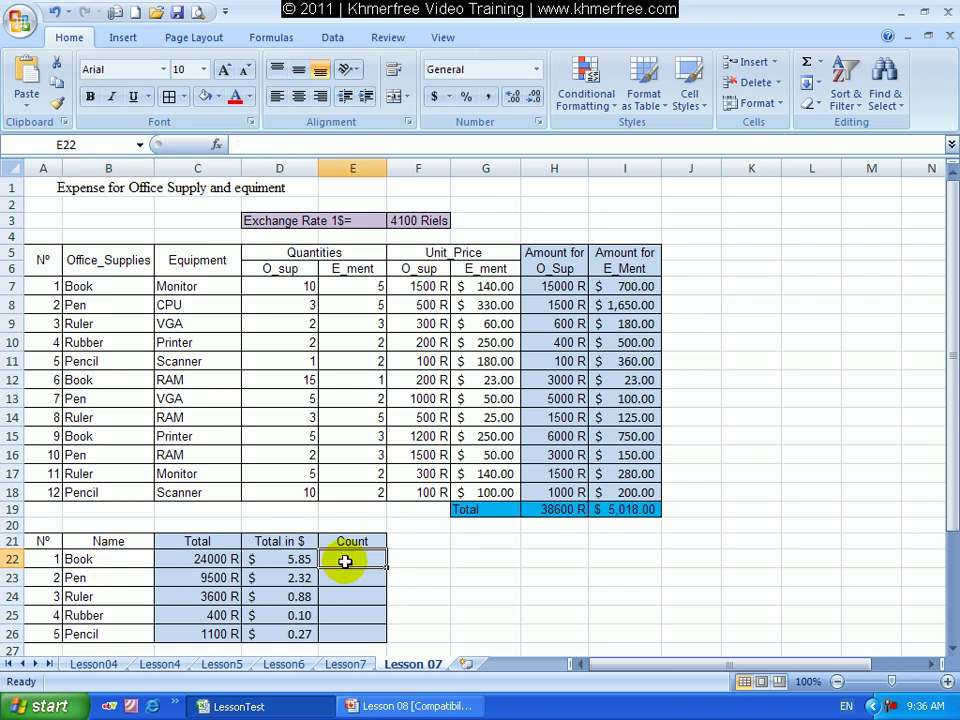
pyautogui.write('=')
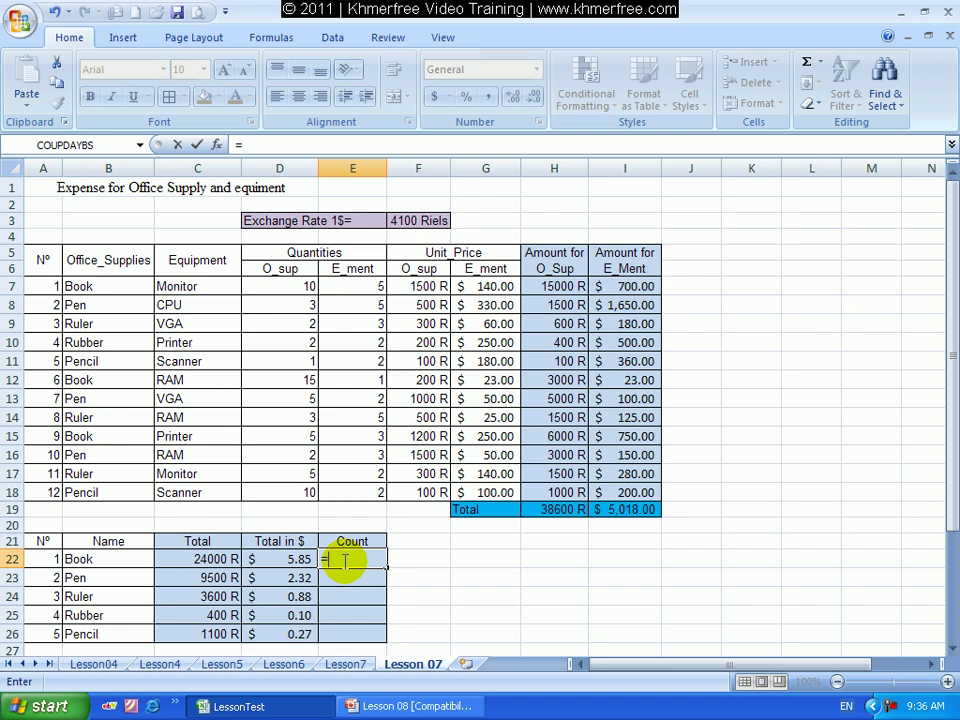
pyautogui.write('counif(')
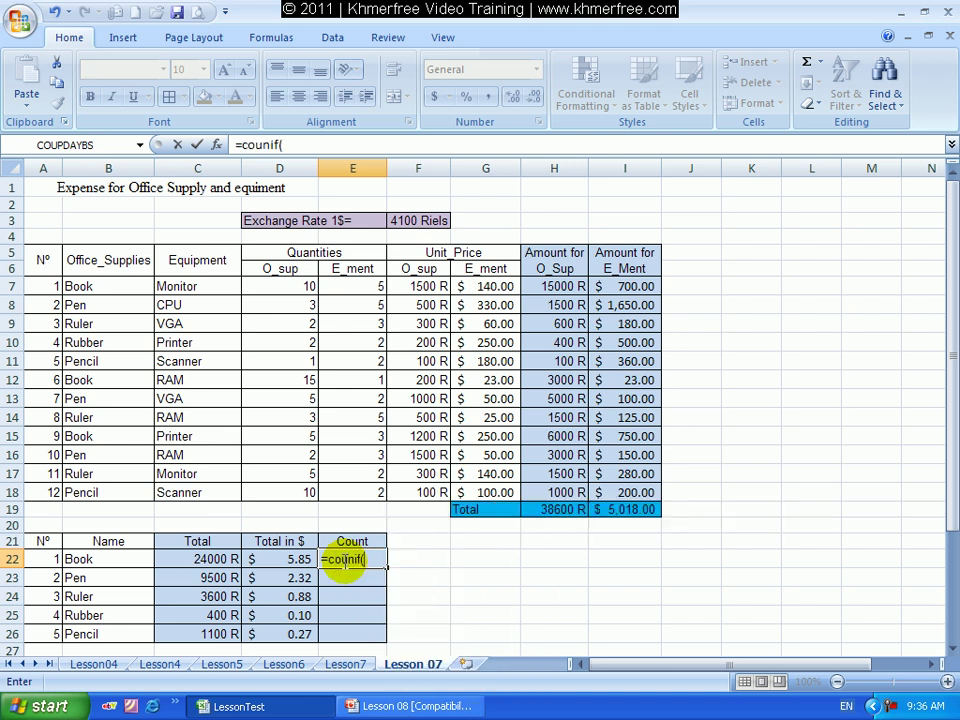
pyautogui.press('BackSpace')
pyautogui.press('BackSpace')
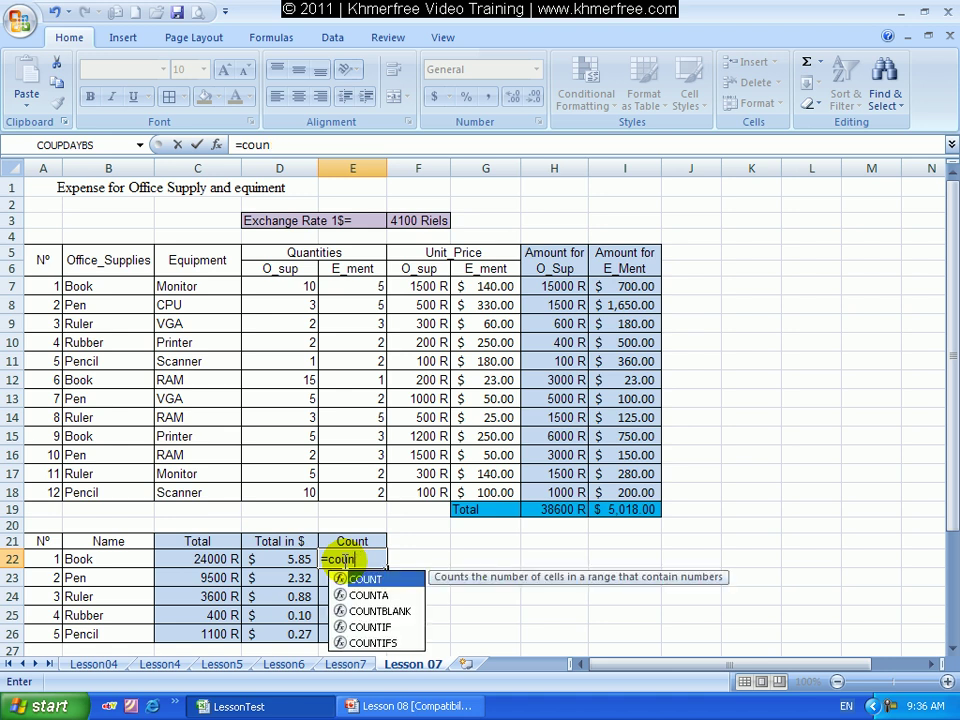
pyautogui.write('if(')
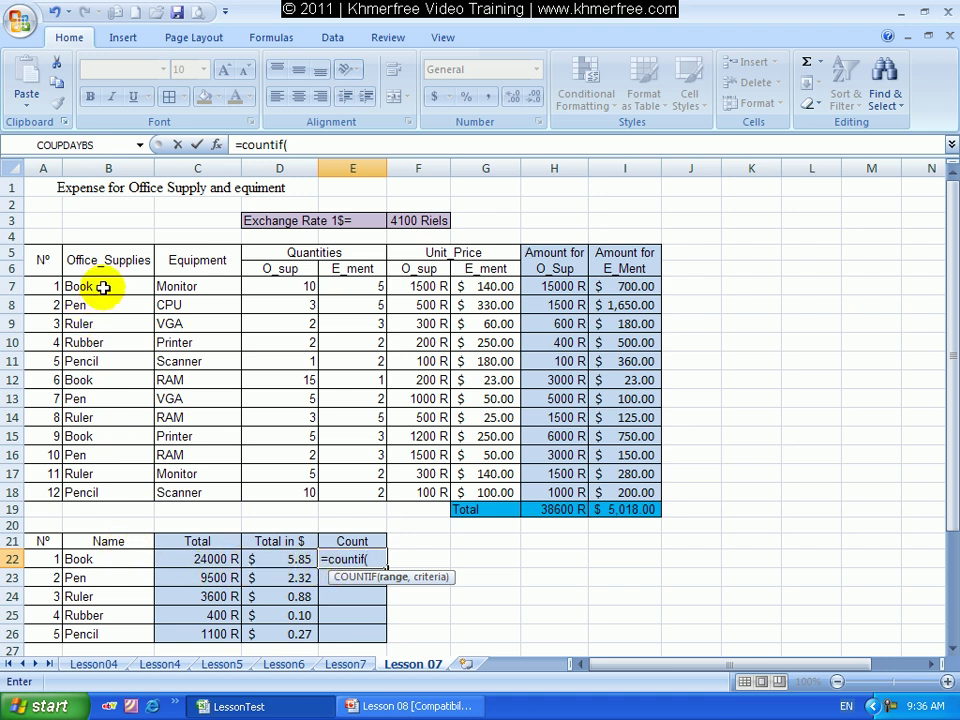
pyautogui.moveTo(103, 287); pyautogui.dragTo(96, 491)
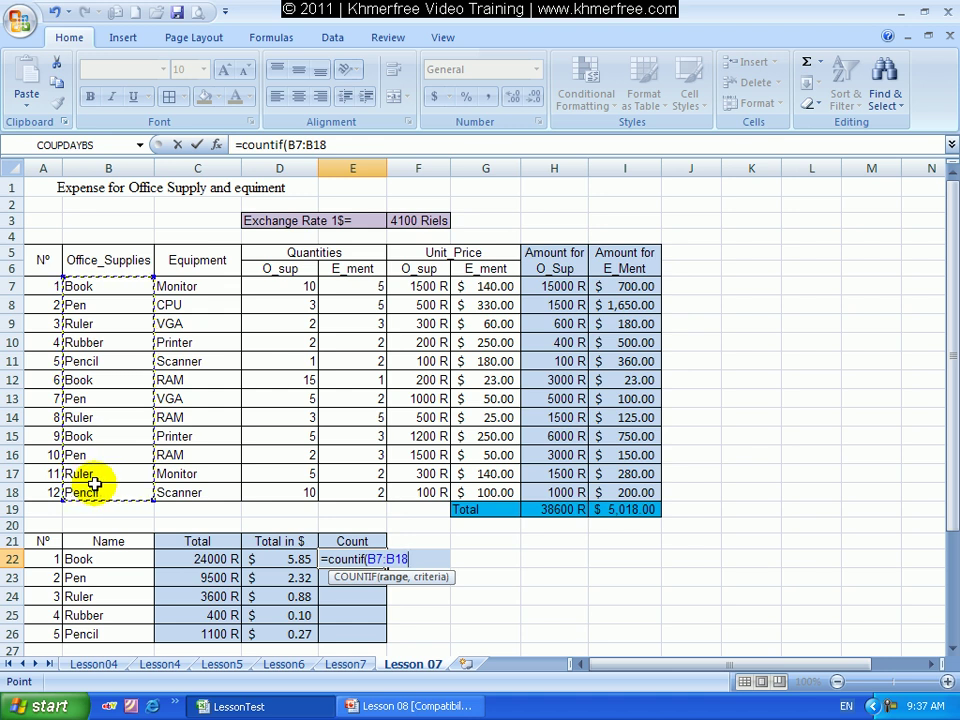
pyautogui.press('F4')
pyautogui.write('$B$18,')
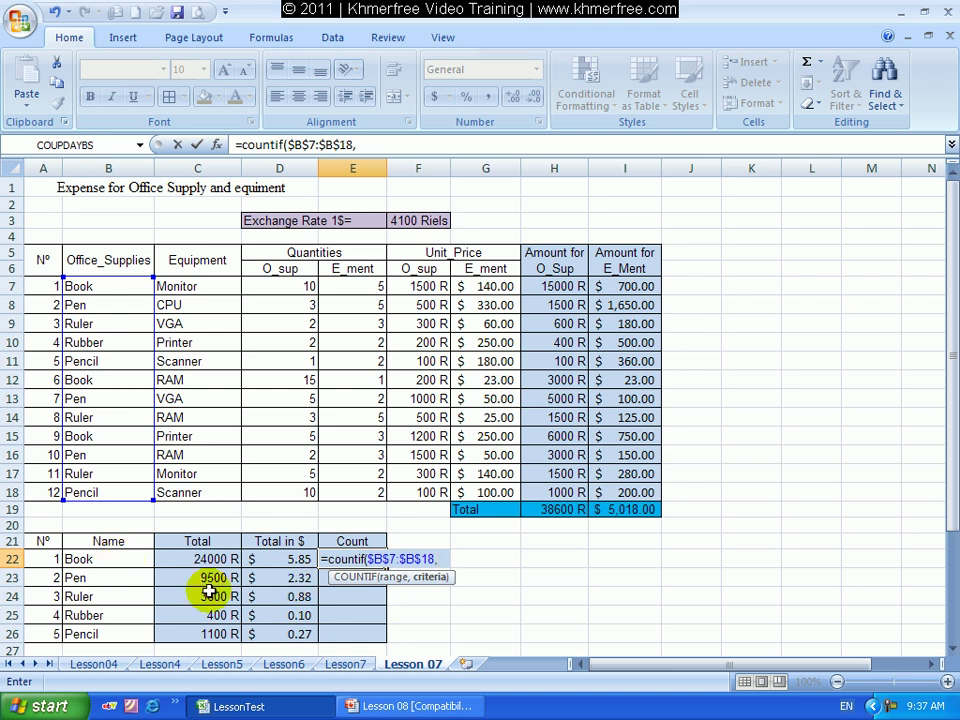
pyautogui.click(100, 561)
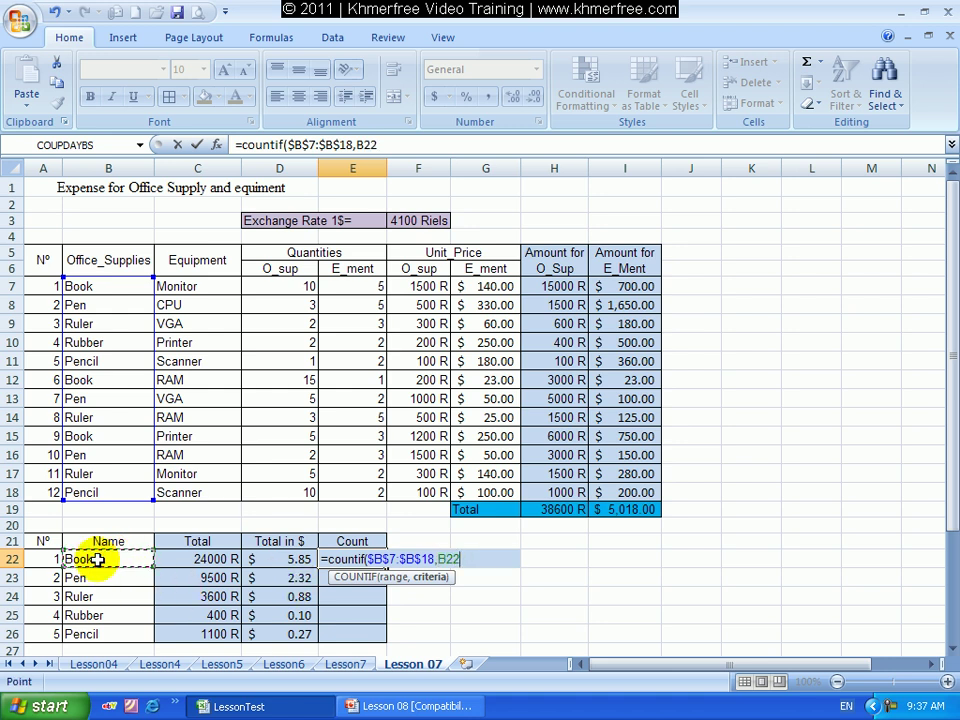
pyautogui.press('Return')
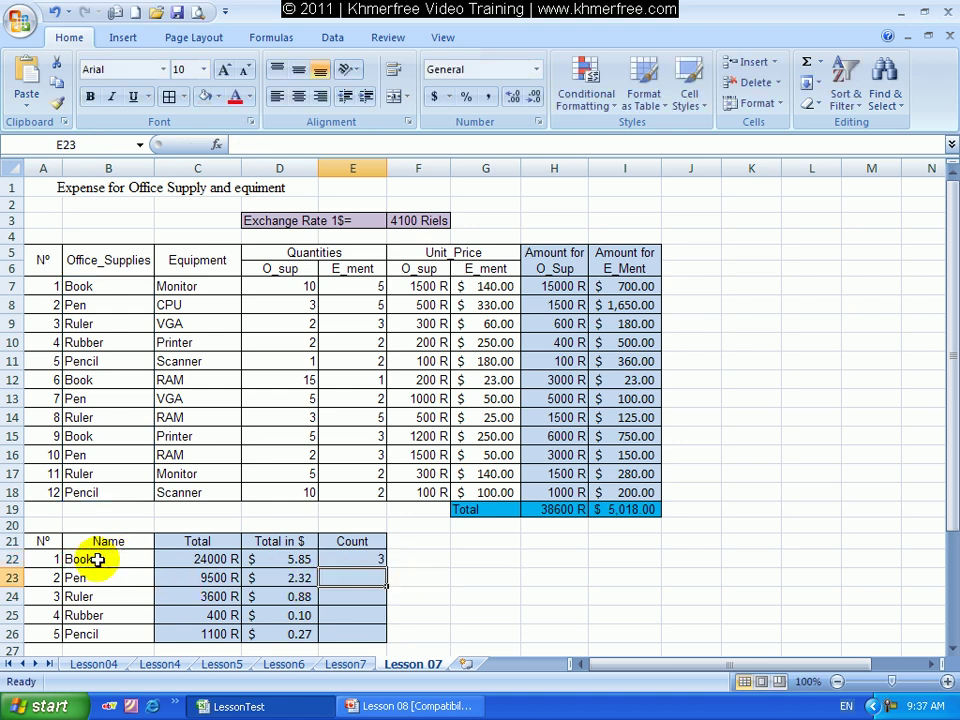
# Step: Check Book's three list entries and fill the count down to E26 (3, 3, 3, 1, 2)
pyautogui.click(367, 557)
pyautogui.click(94, 286)
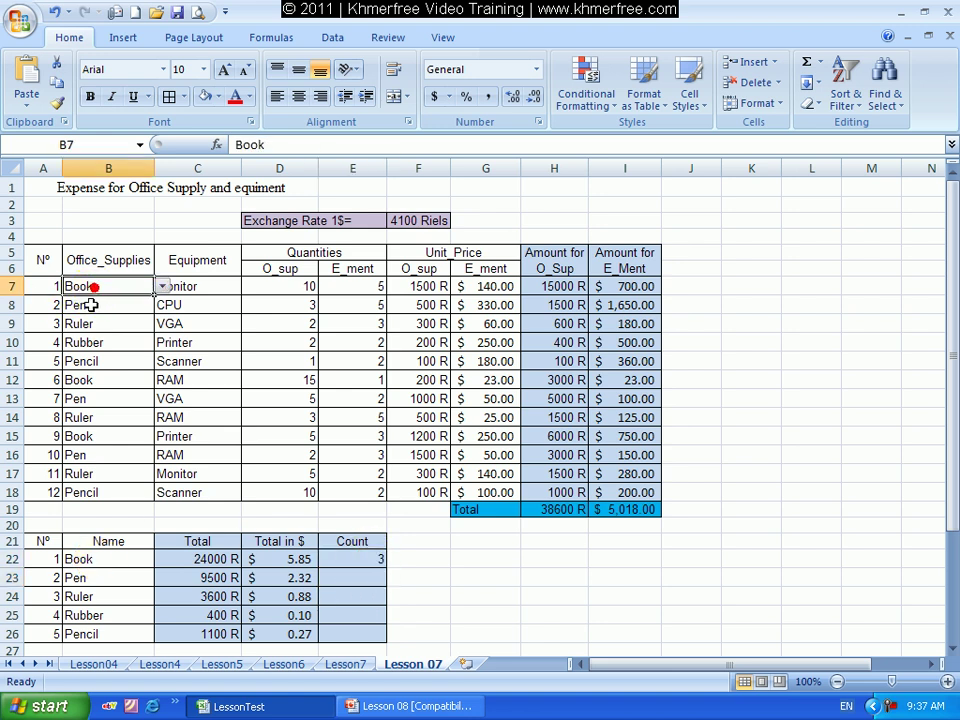
pyautogui.click(93, 381)
pyautogui.click(103, 437)
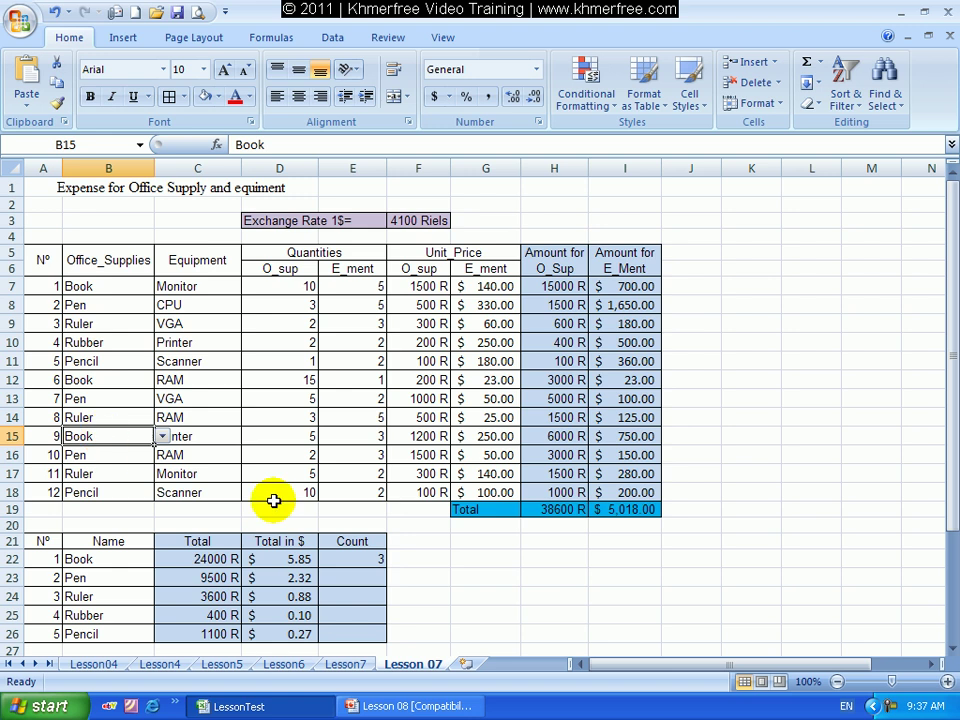
pyautogui.click(363, 560)
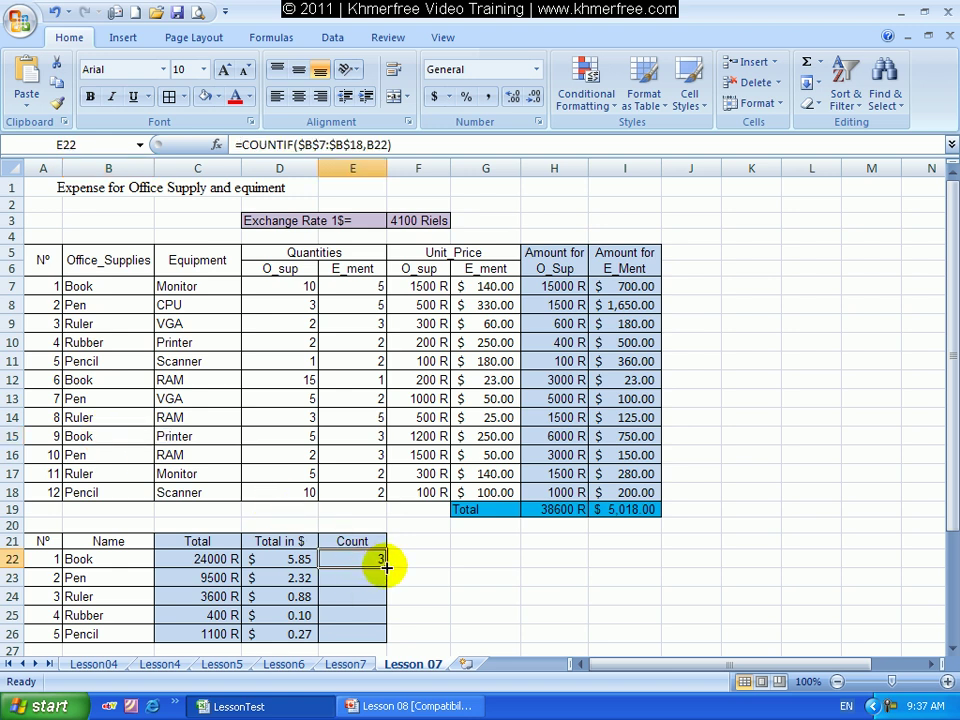
pyautogui.moveTo(386, 567); pyautogui.dragTo(380, 636)
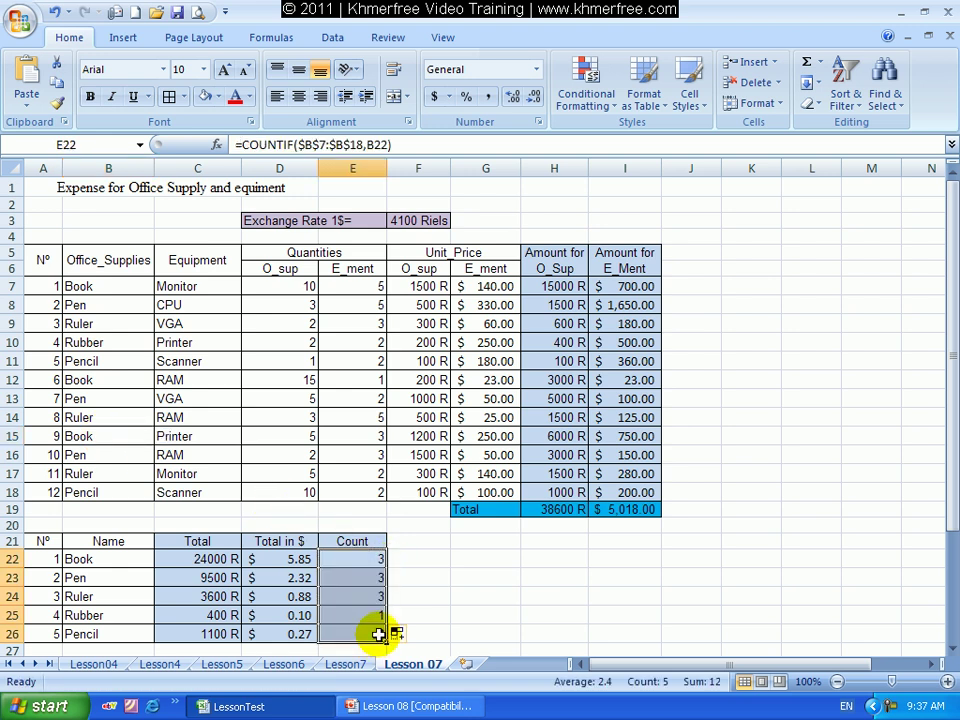
pyautogui.click(441, 563)
# Step: Review the first summary table and the equipment names Monitor through RAM
pyautogui.scroll(-3, 440, 580)
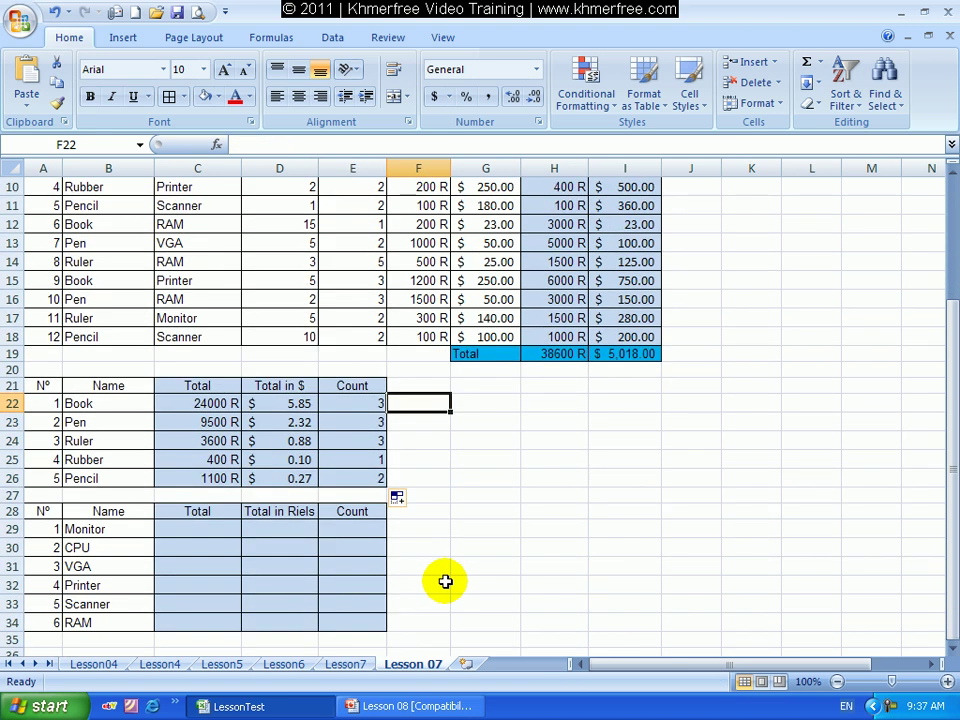
pyautogui.scroll(-1, 442, 578)
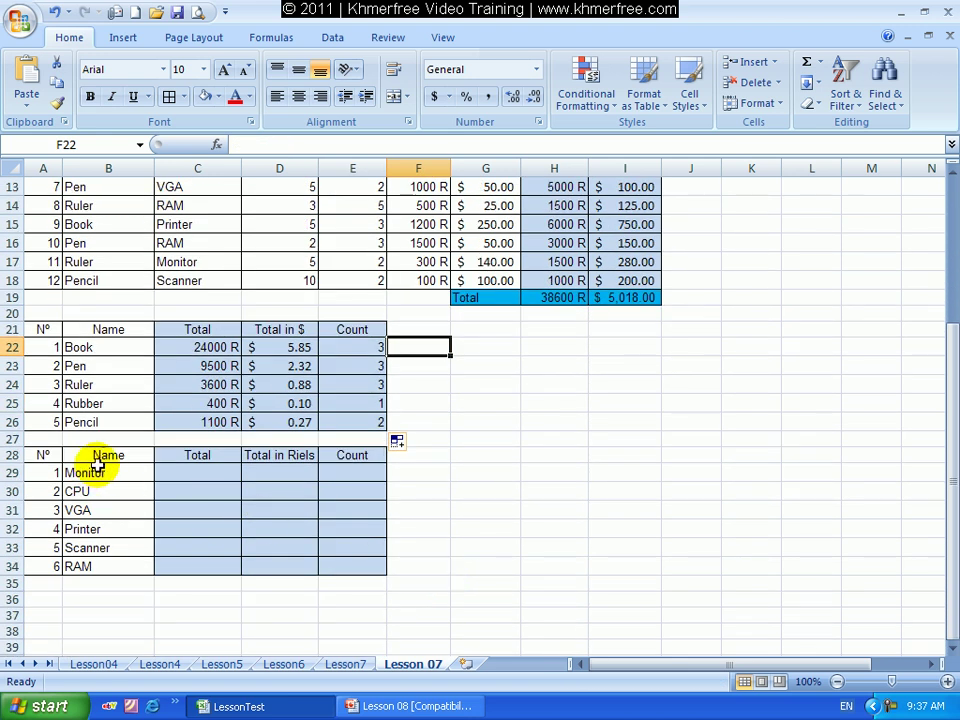
pyautogui.moveTo(43, 330); pyautogui.dragTo(335, 431)
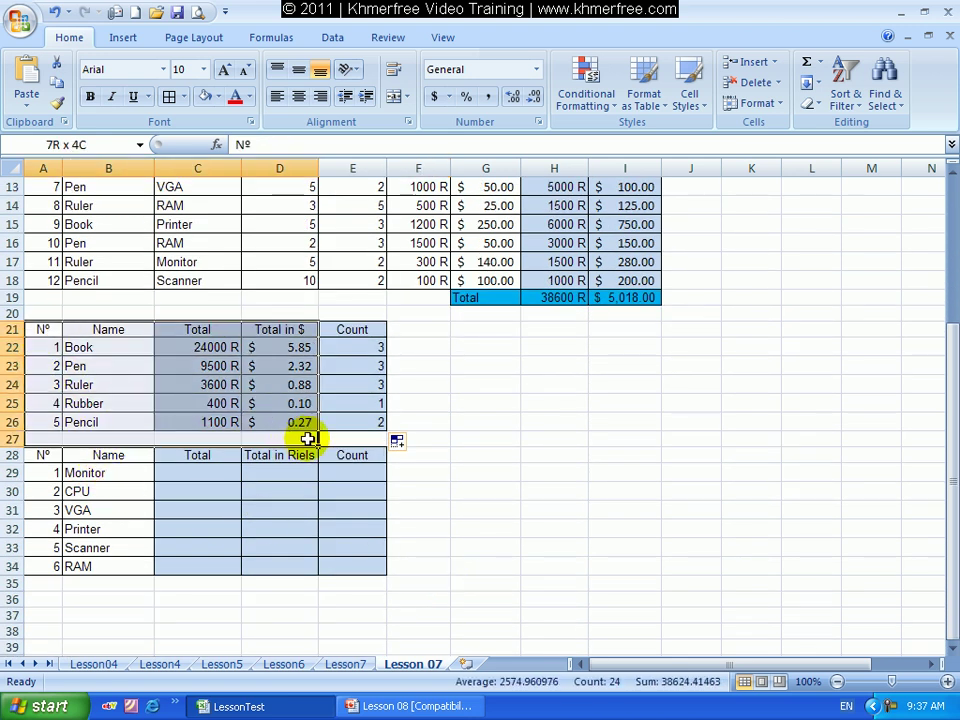
pyautogui.moveTo(82, 472); pyautogui.dragTo(95, 563)
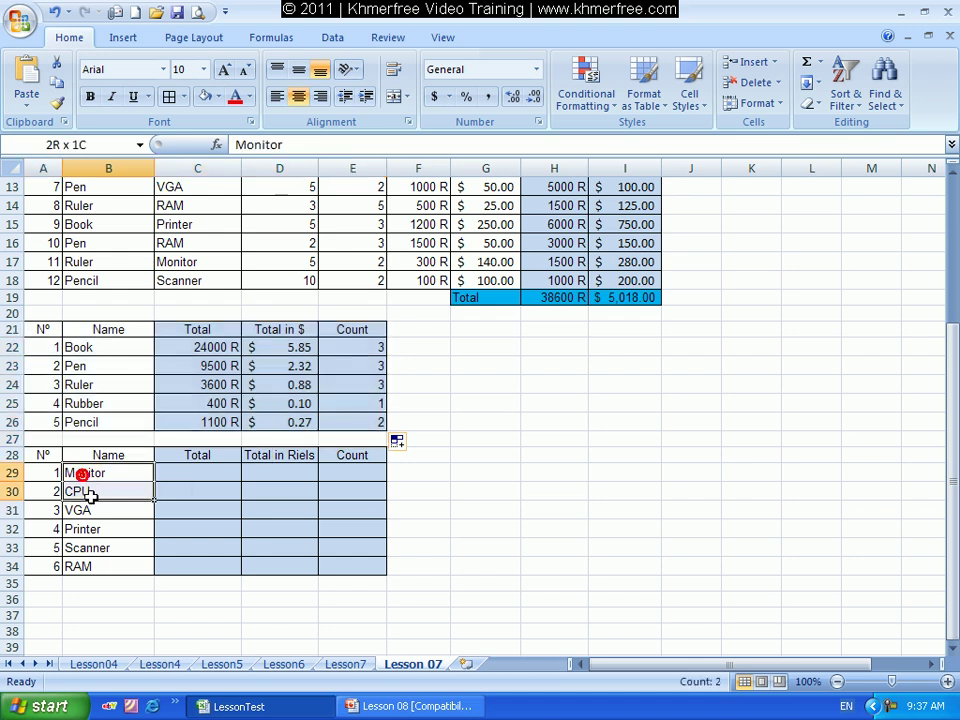
pyautogui.click(85, 472)
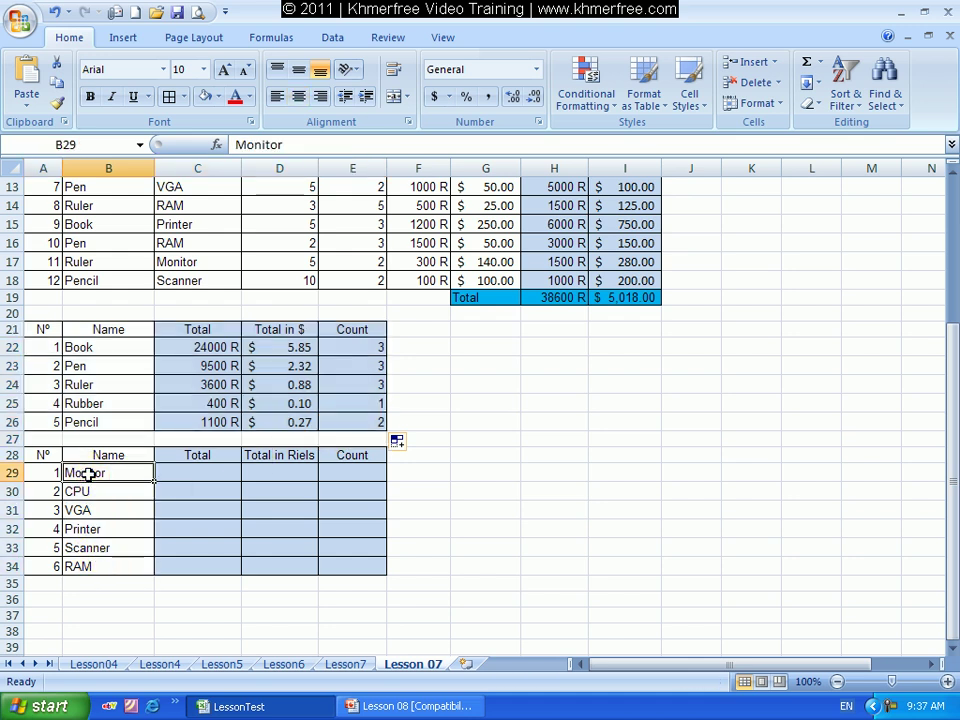
pyautogui.click(90, 490)
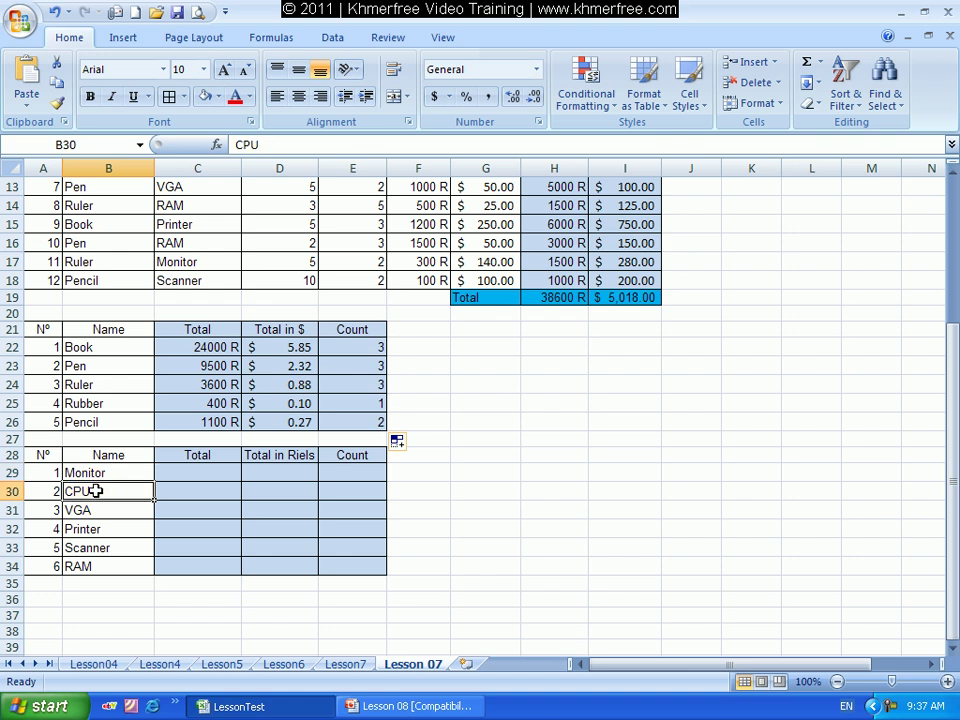
pyautogui.click(95, 510)
pyautogui.click(97, 529)
pyautogui.click(97, 548)
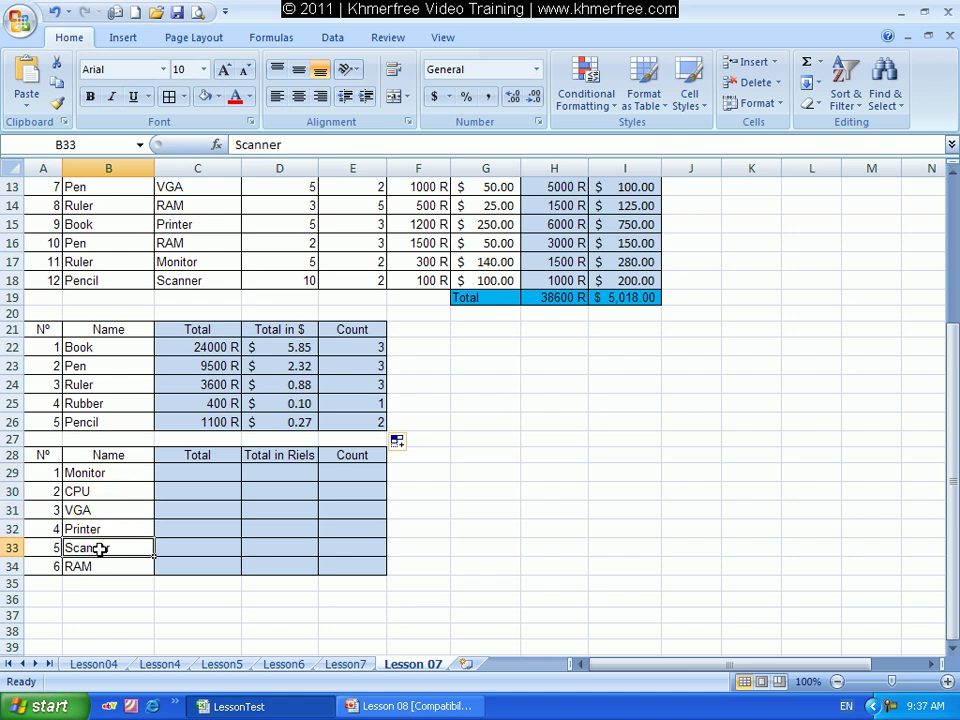
pyautogui.click(90, 567)
pyautogui.scroll(2, 92, 567)
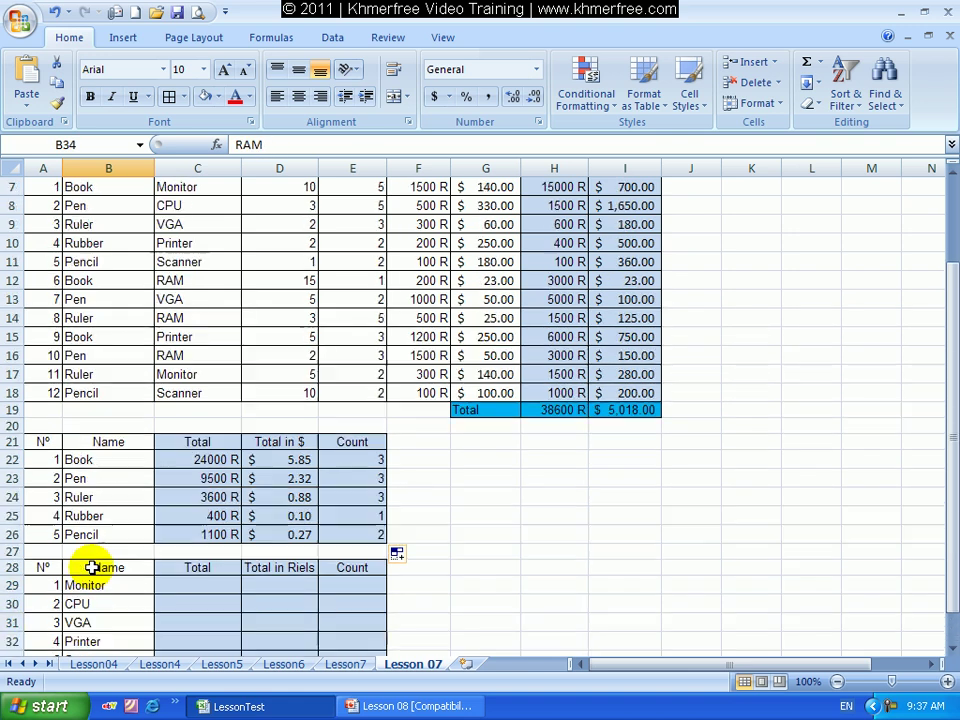
# Step: Enter =SUMIF($C$7:$C$18,B29,$I$7:$I$18) in C29 to total the Monitor dollar amounts
pyautogui.click(189, 589)
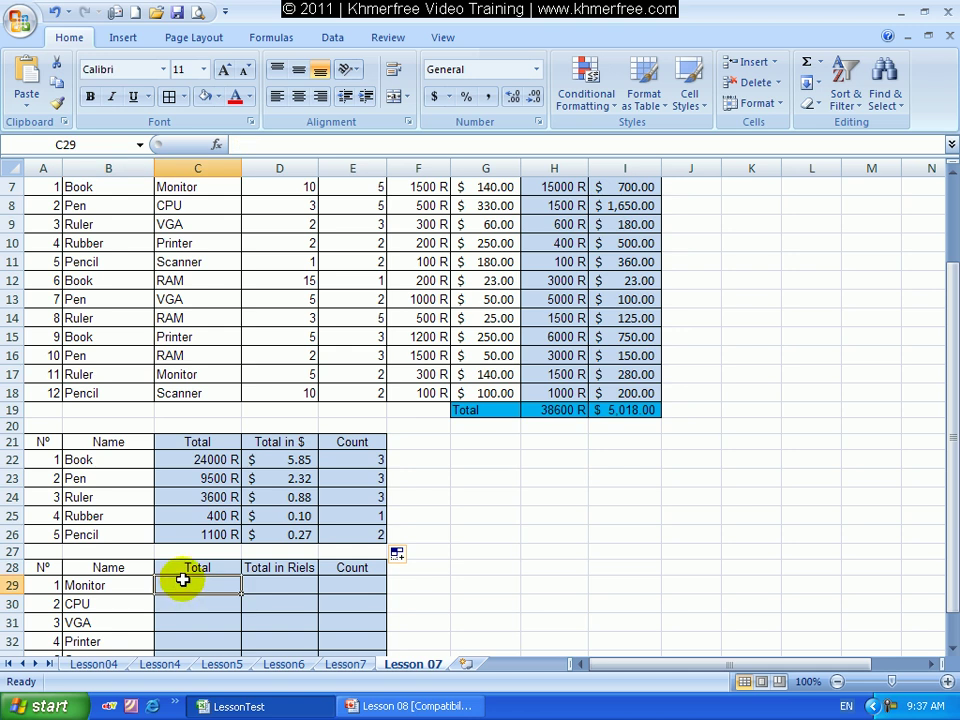
pyautogui.write('=')
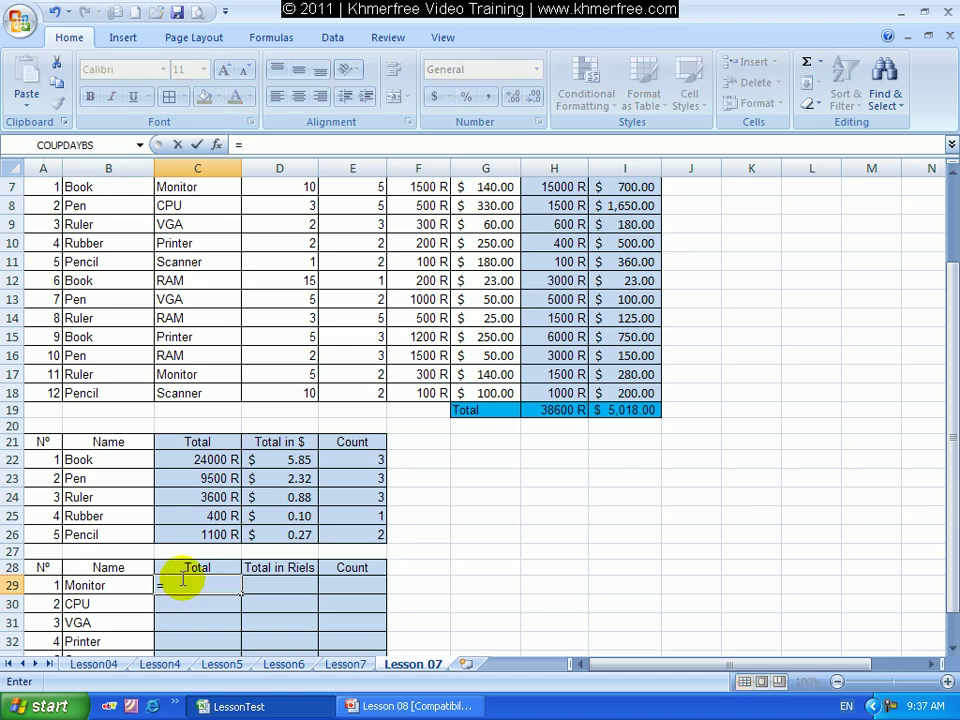
pyautogui.write('sumf9')
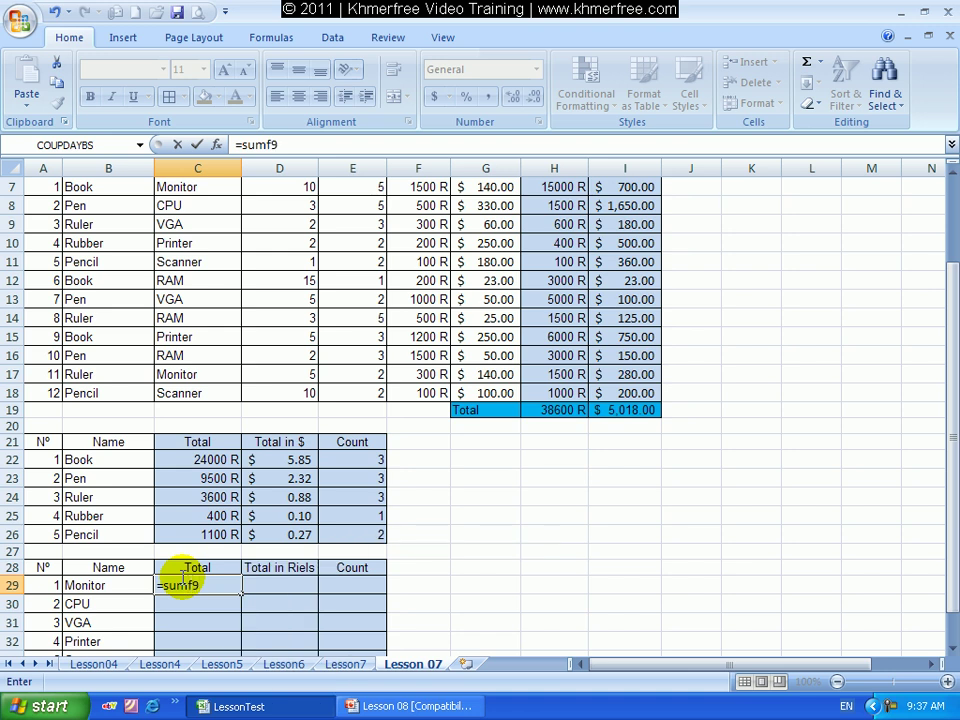
pyautogui.press('BackSpace')
pyautogui.press('BackSpace')
pyautogui.write('if(')
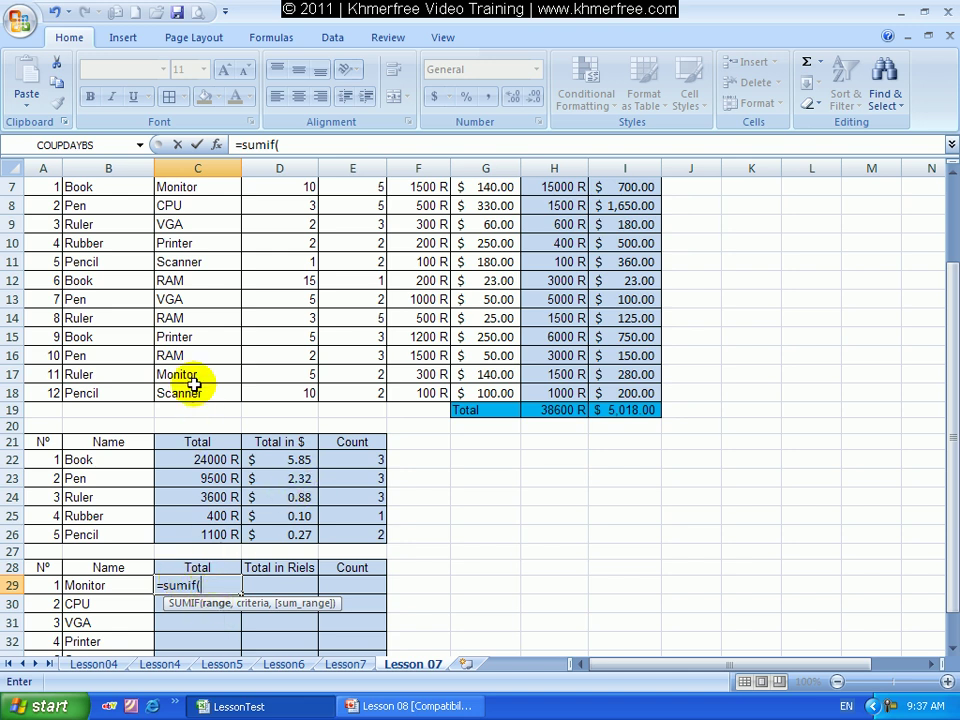
pyautogui.moveTo(190, 186); pyautogui.dragTo(190, 393)
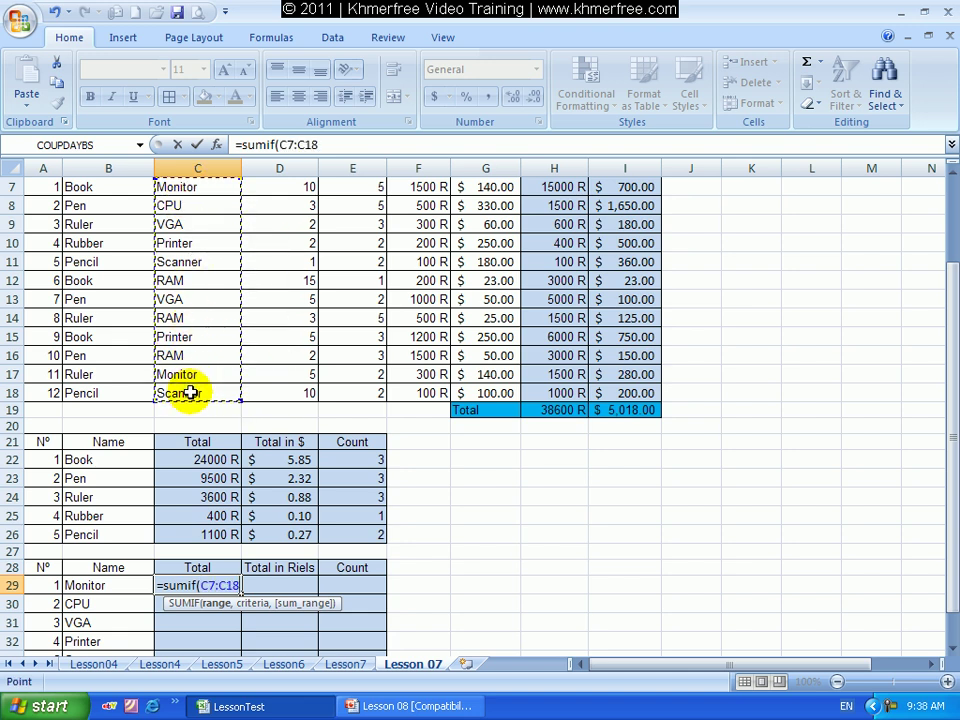
pyautogui.press('F4')
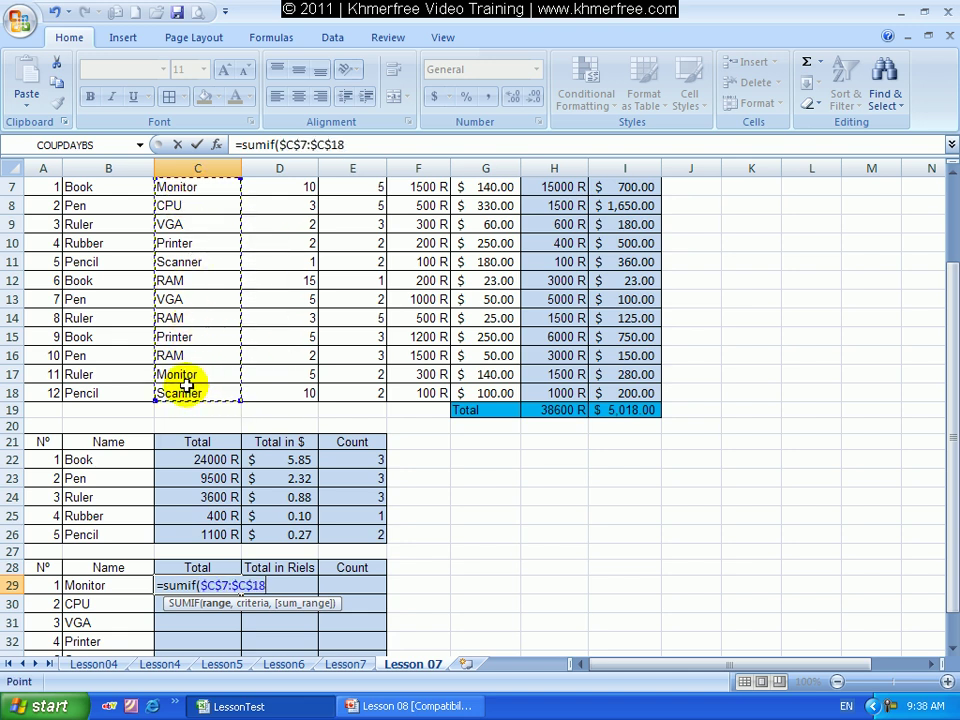
pyautogui.write(',')
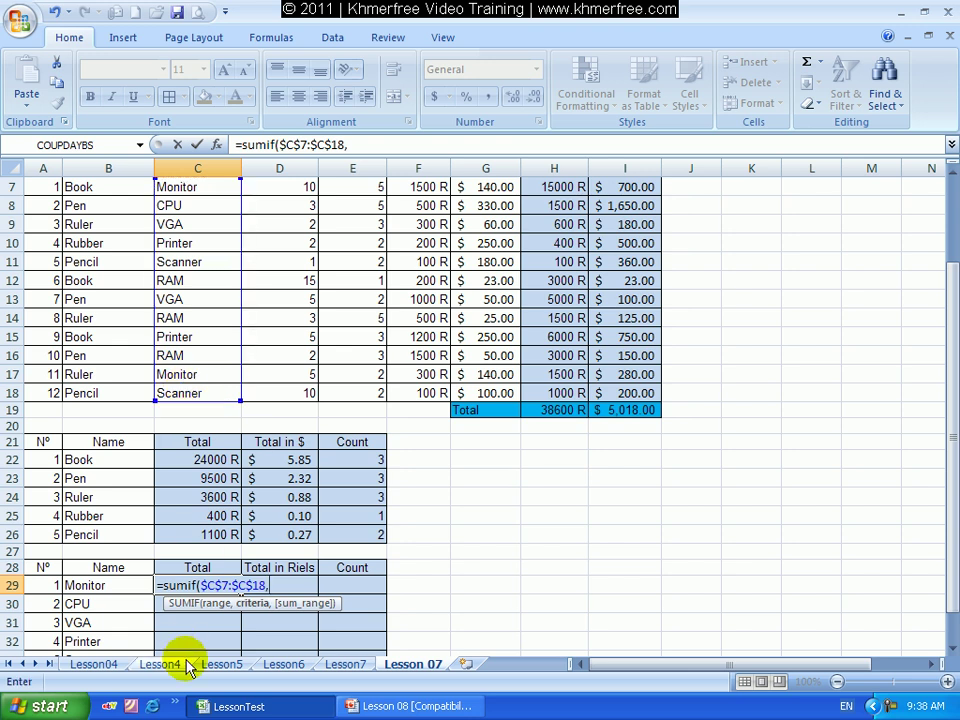
pyautogui.click(124, 582)
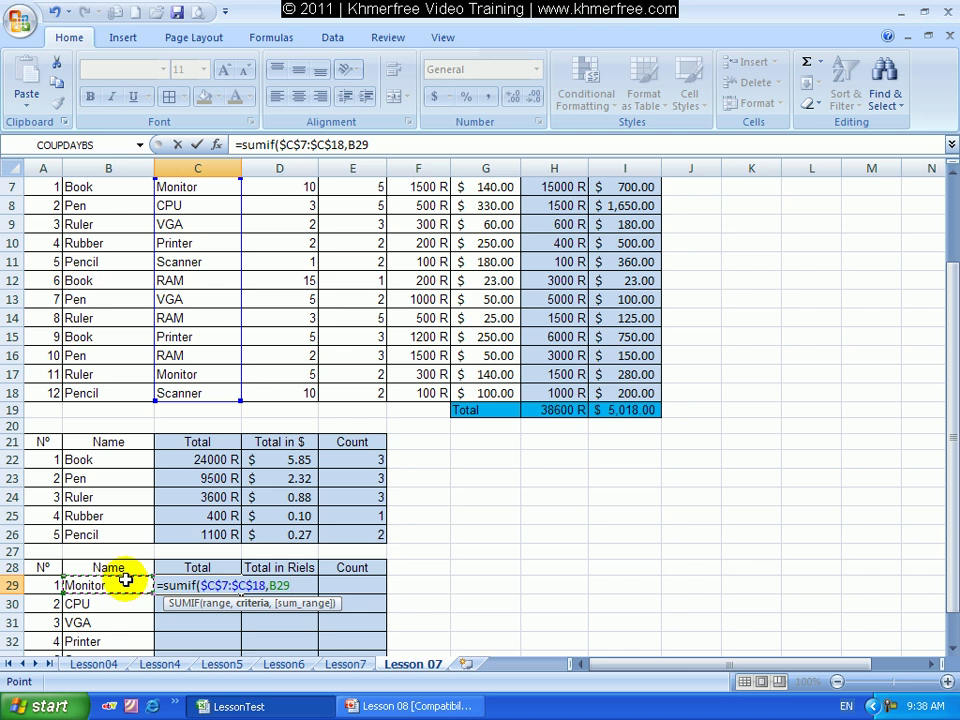
pyautogui.write(',')
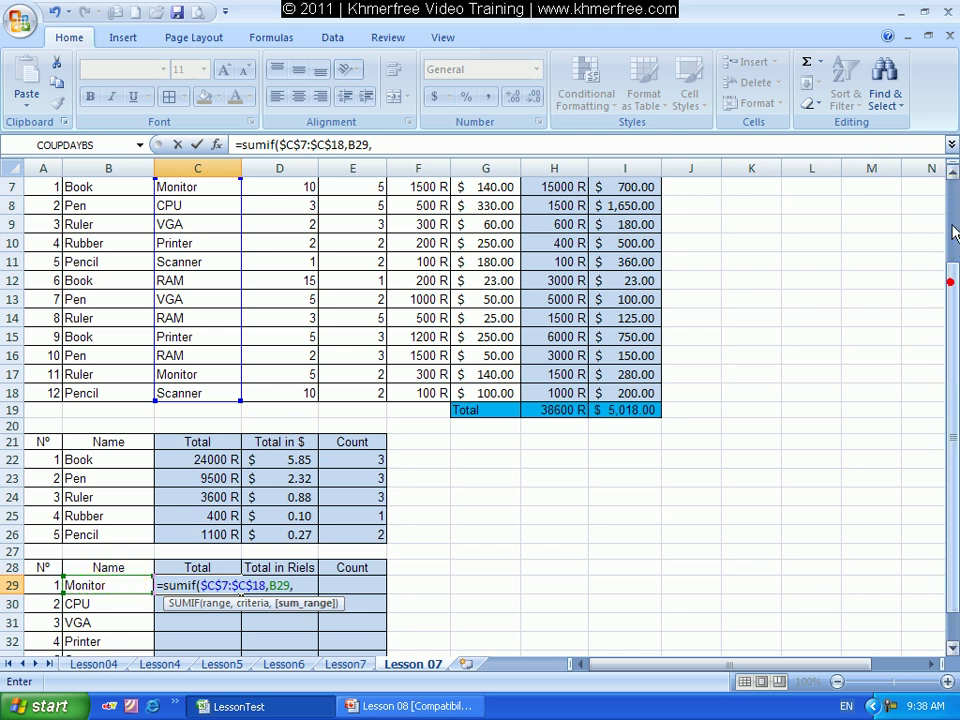
pyautogui.moveTo(950, 337); pyautogui.dragTo(950, 185)
pyautogui.moveTo(638, 285); pyautogui.dragTo(630, 490)
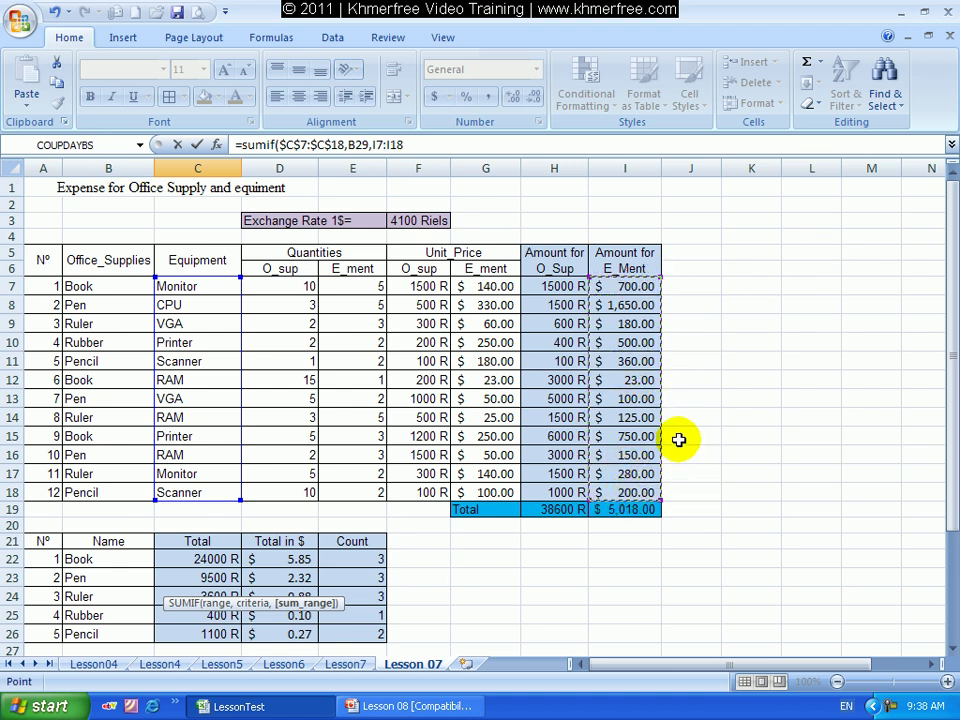
pyautogui.press('F4')
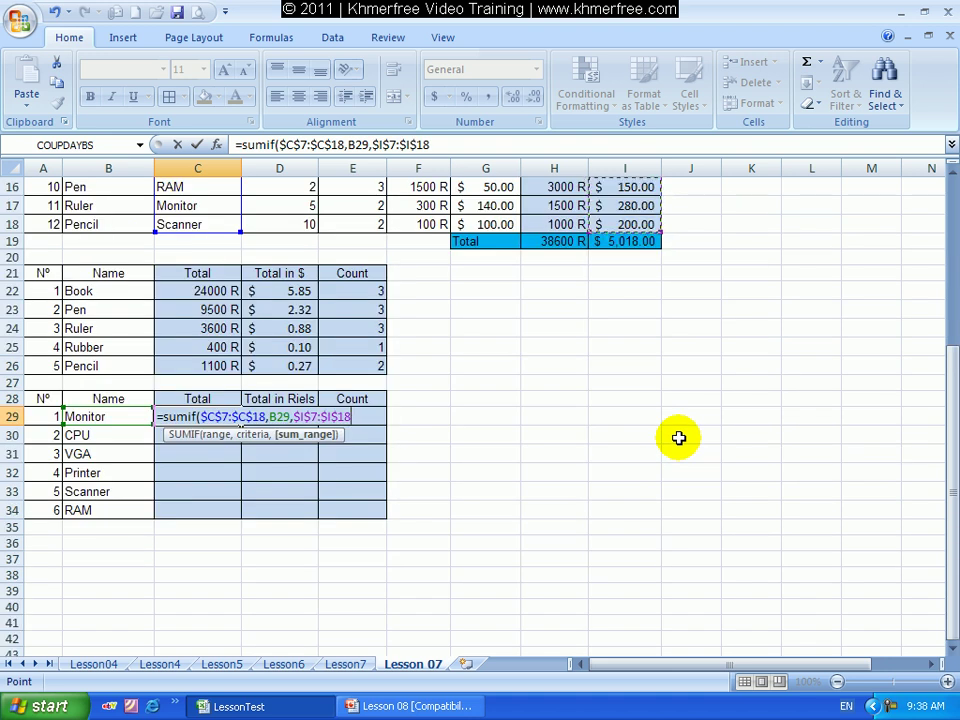
pyautogui.press('Return')
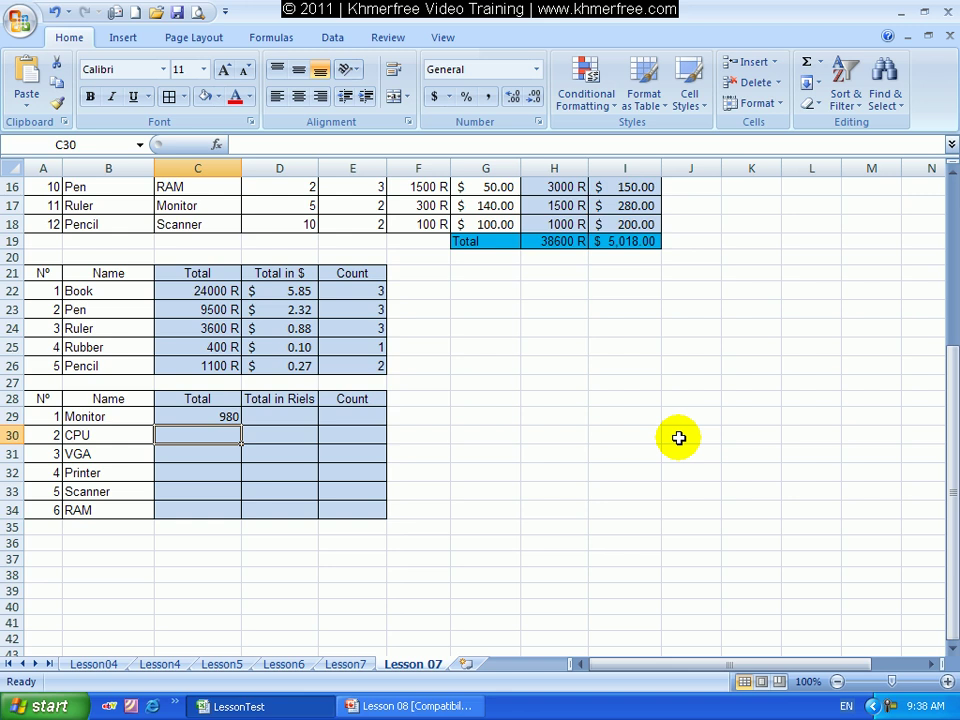
# Step: Fill the total down to C34 and apply Accounting format (Monitor $980.00)
pyautogui.click(205, 415)
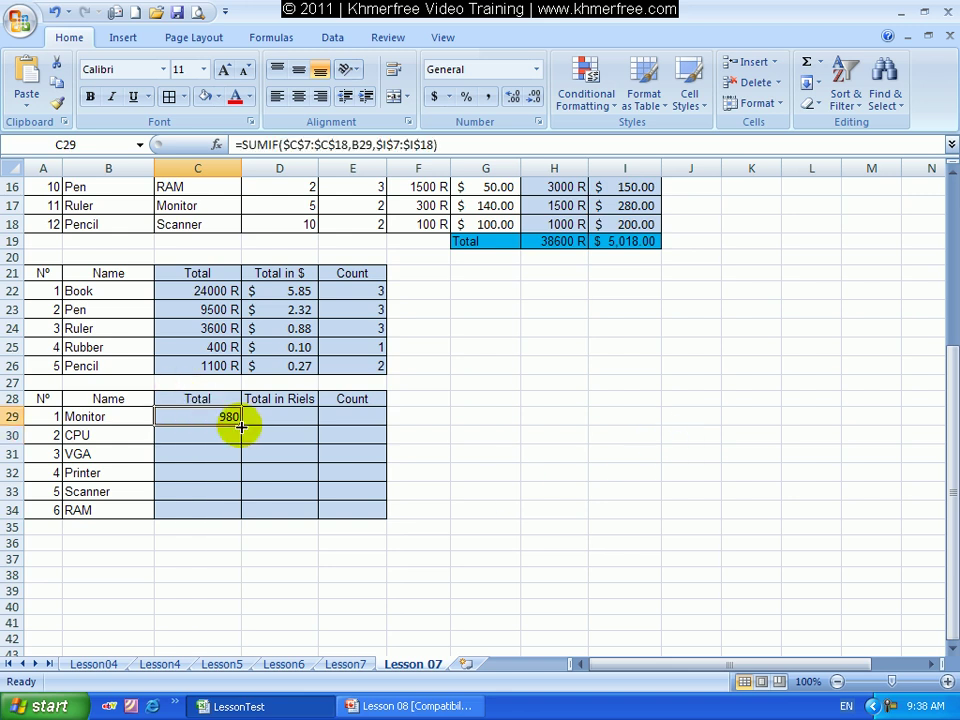
pyautogui.moveTo(241, 427); pyautogui.dragTo(229, 513)
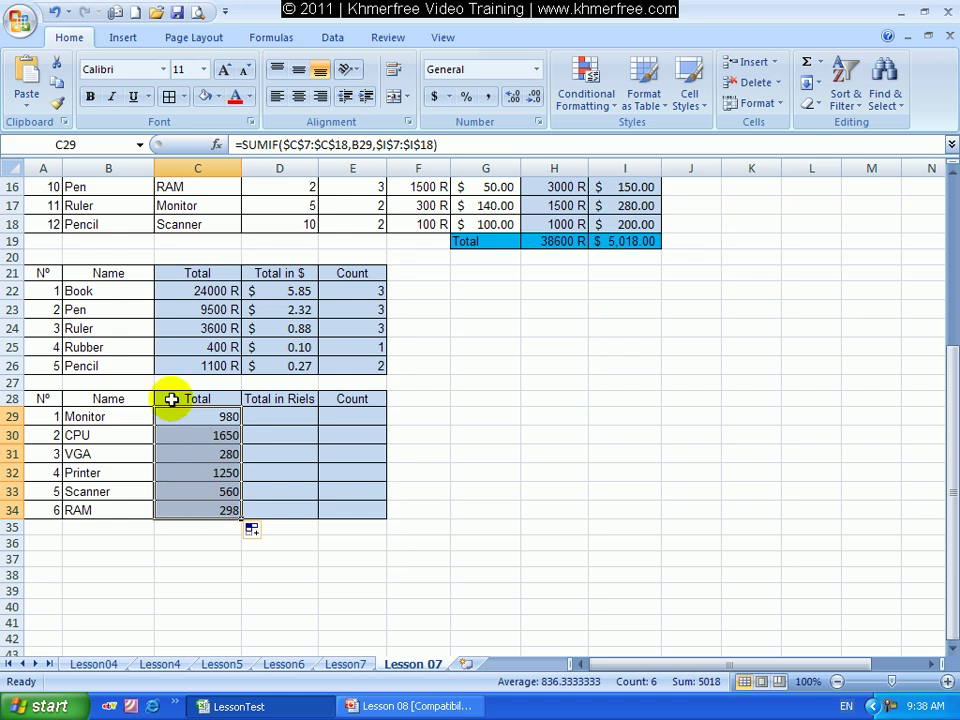
pyautogui.click(432, 97)
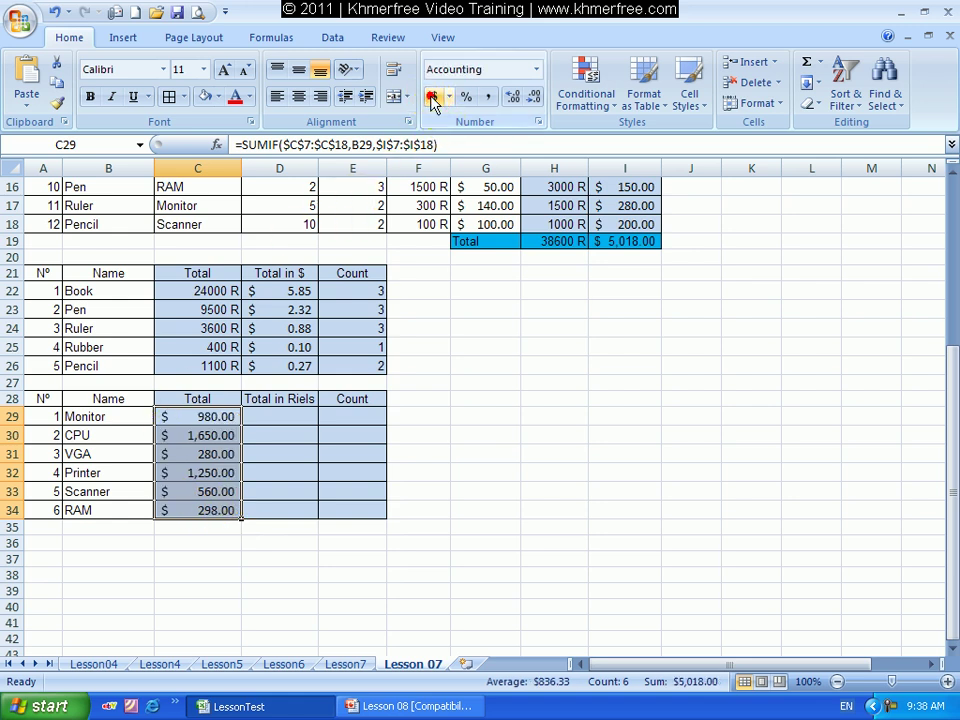
pyautogui.click(287, 416)
pyautogui.click(218, 418)
pyautogui.click(218, 418)
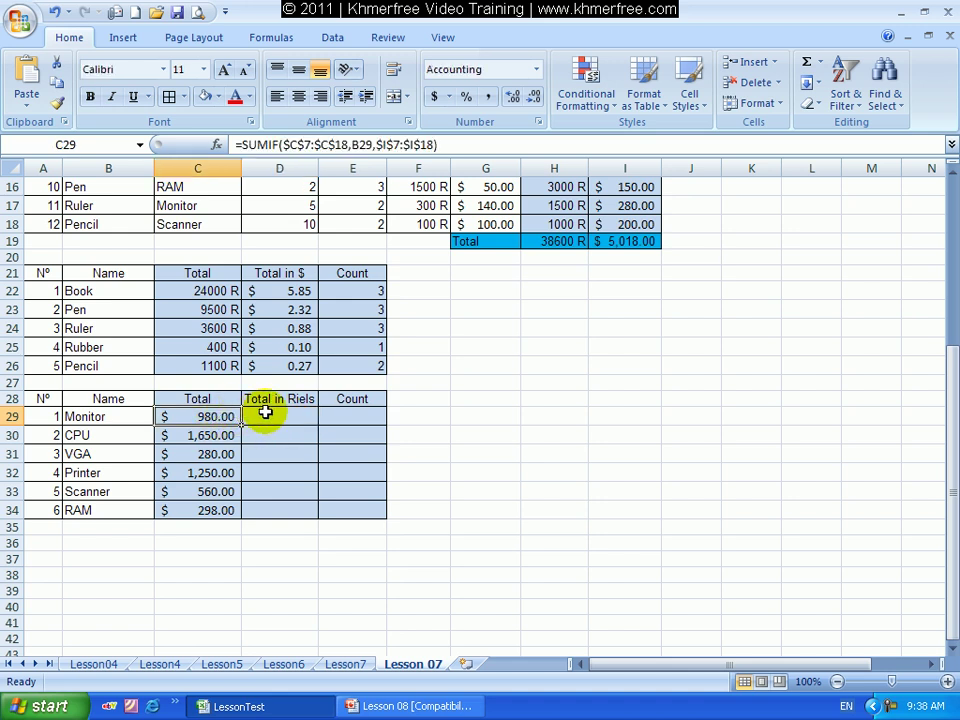
pyautogui.click(268, 412)
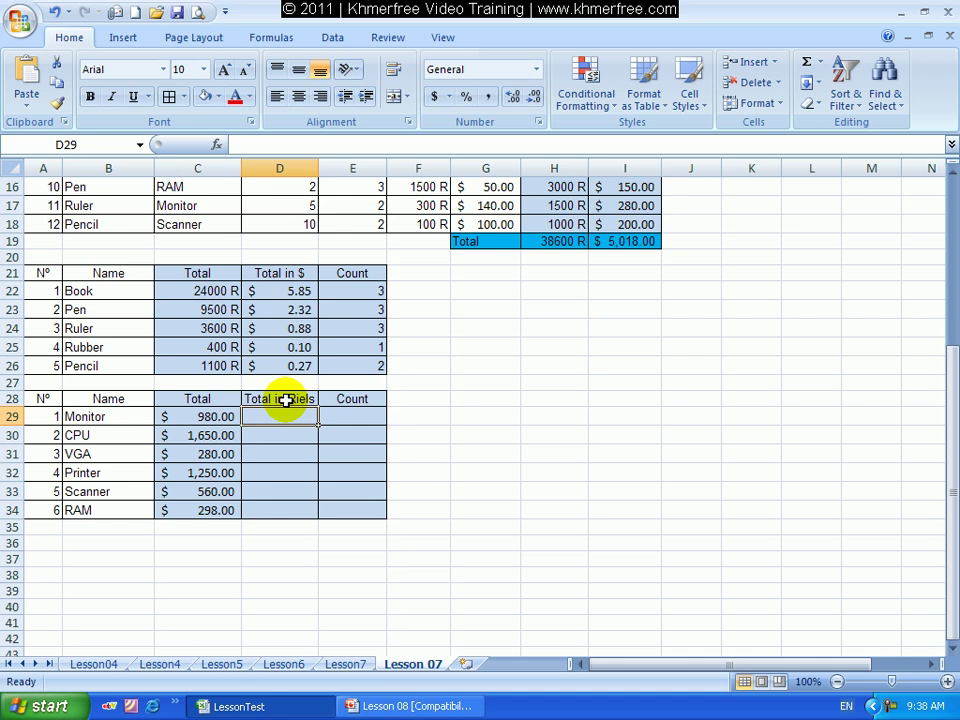
# Step: Enter =C29*$F$3 in D29 to convert the Monitor total to Riels
pyautogui.write('=')
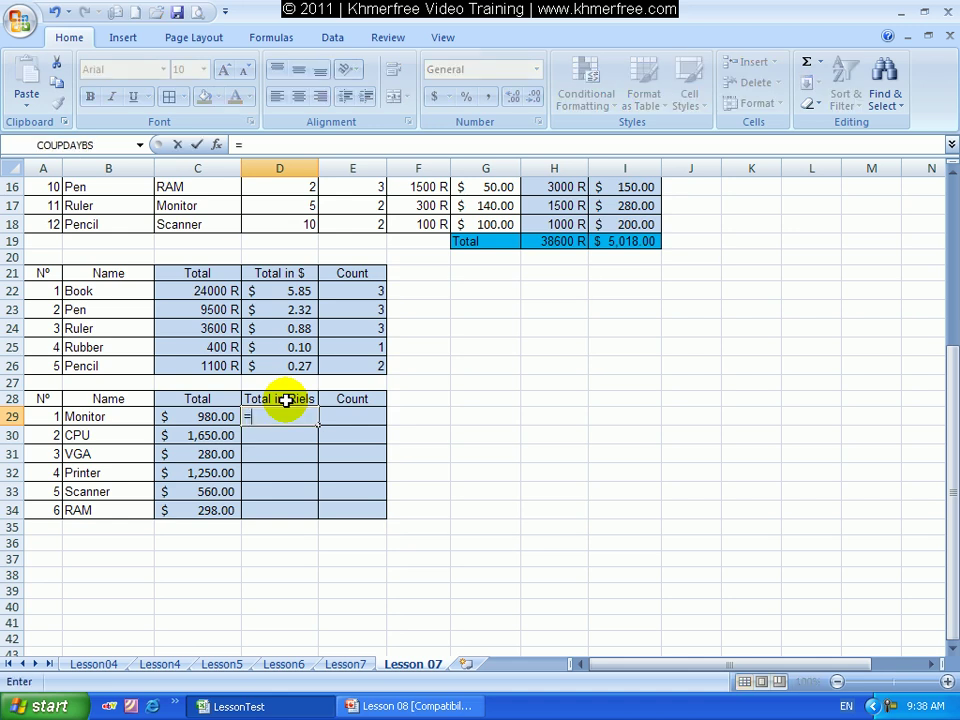
pyautogui.click(214, 414)
pyautogui.click(214, 410)
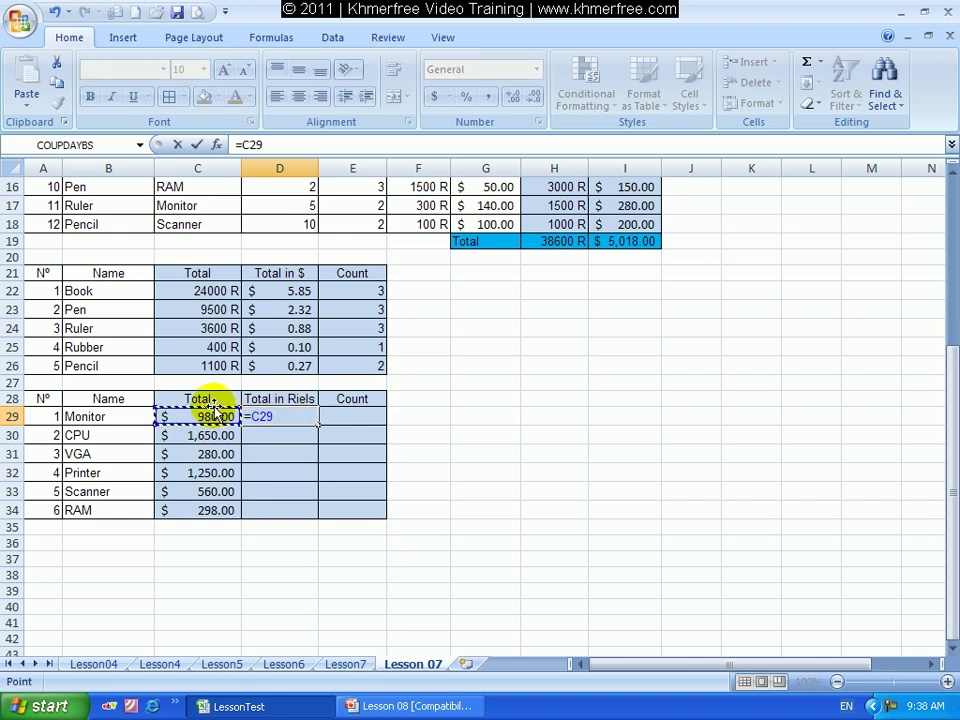
pyautogui.write('*')
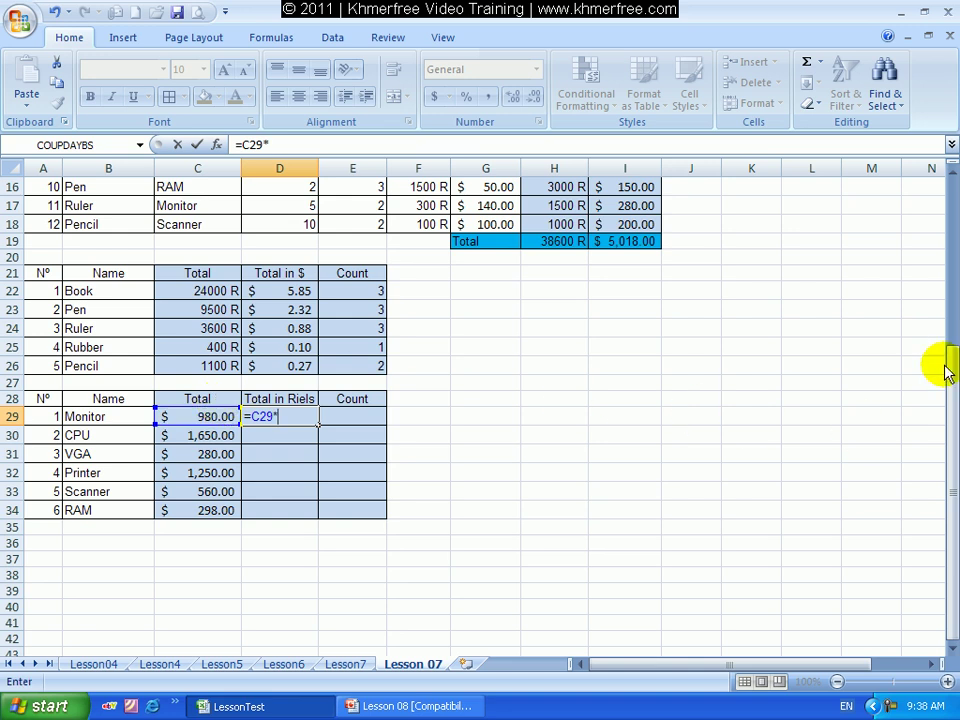
pyautogui.moveTo(953, 385); pyautogui.dragTo(951, 379)
pyautogui.click(425, 222)
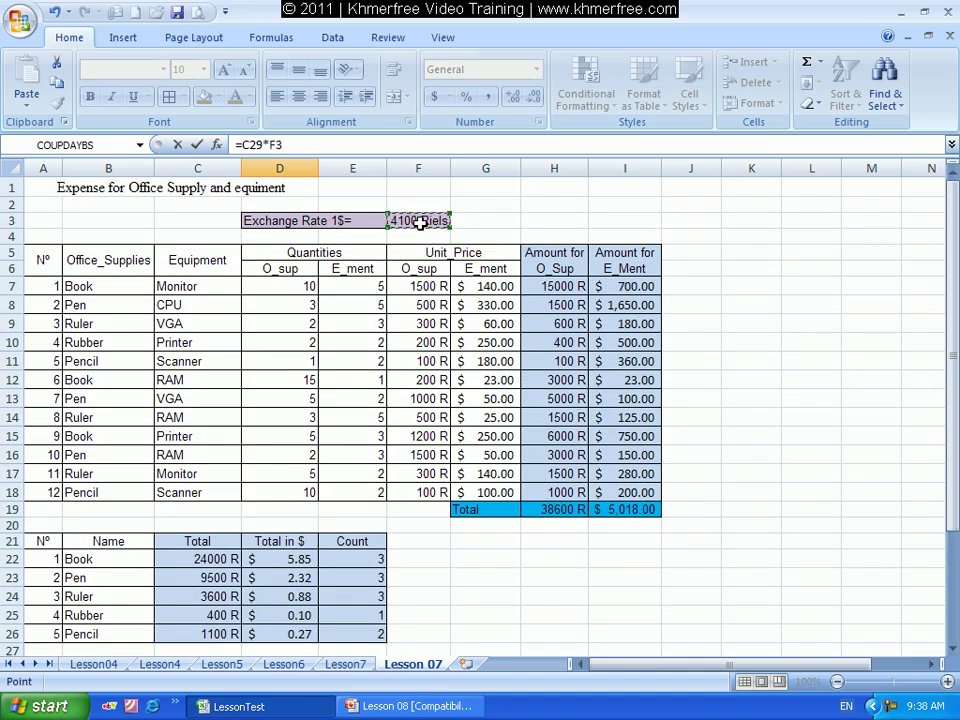
pyautogui.moveTo(945, 358); pyautogui.dragTo(950, 372)
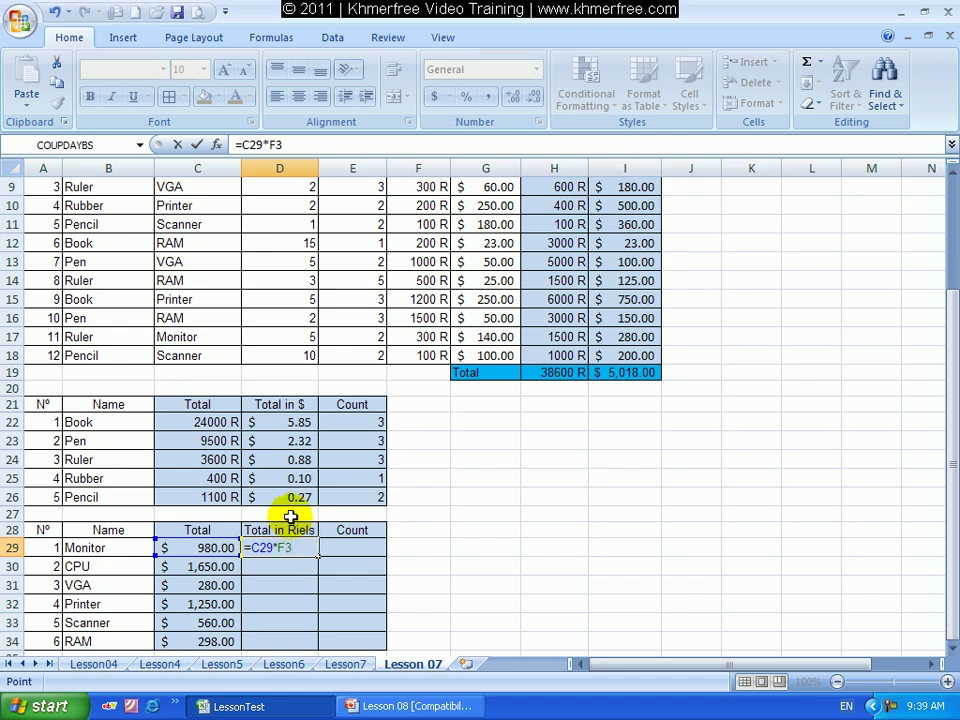
pyautogui.press('F4')
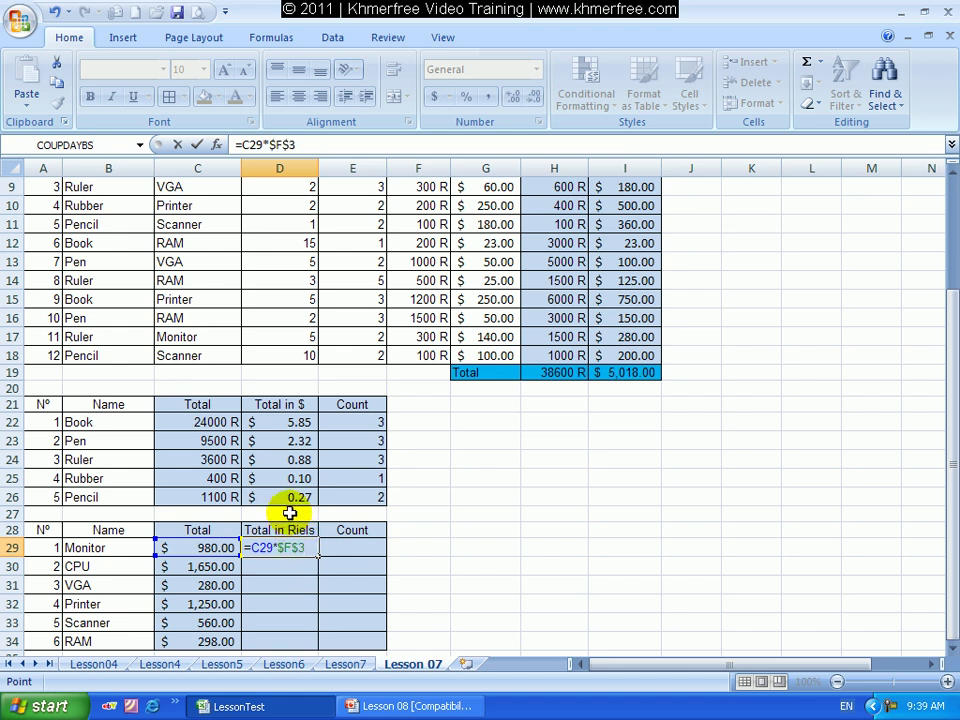
pyautogui.press('Return')
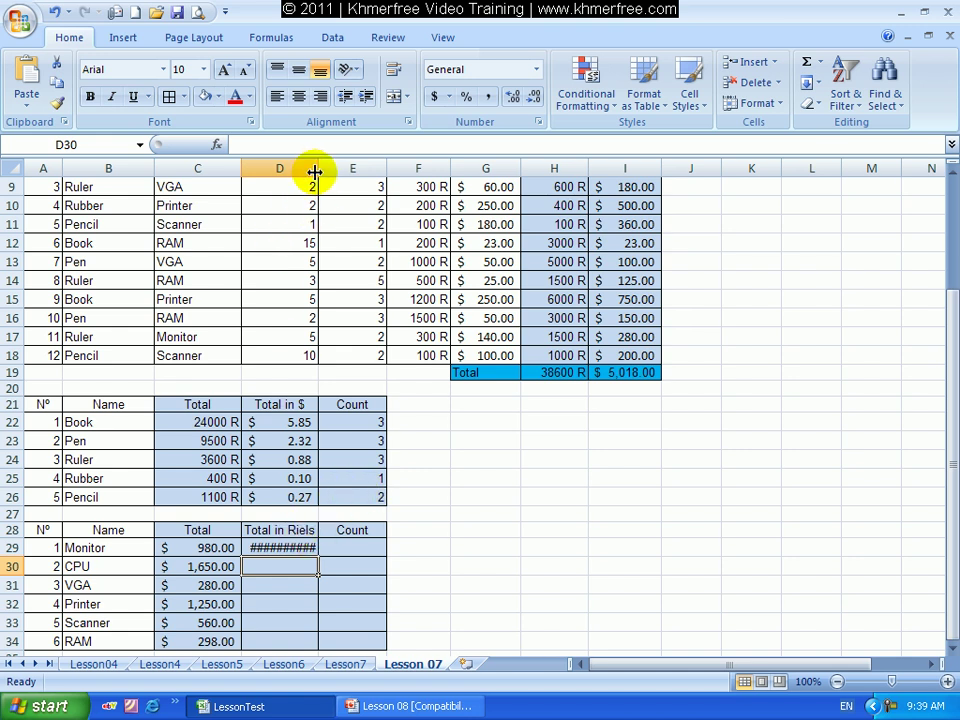
# Step: Widen column D and copy the Riels formula down to D34 (4,018,000.00 to 1,221,800.00)
pyautogui.moveTo(319, 171); pyautogui.dragTo(348, 172)
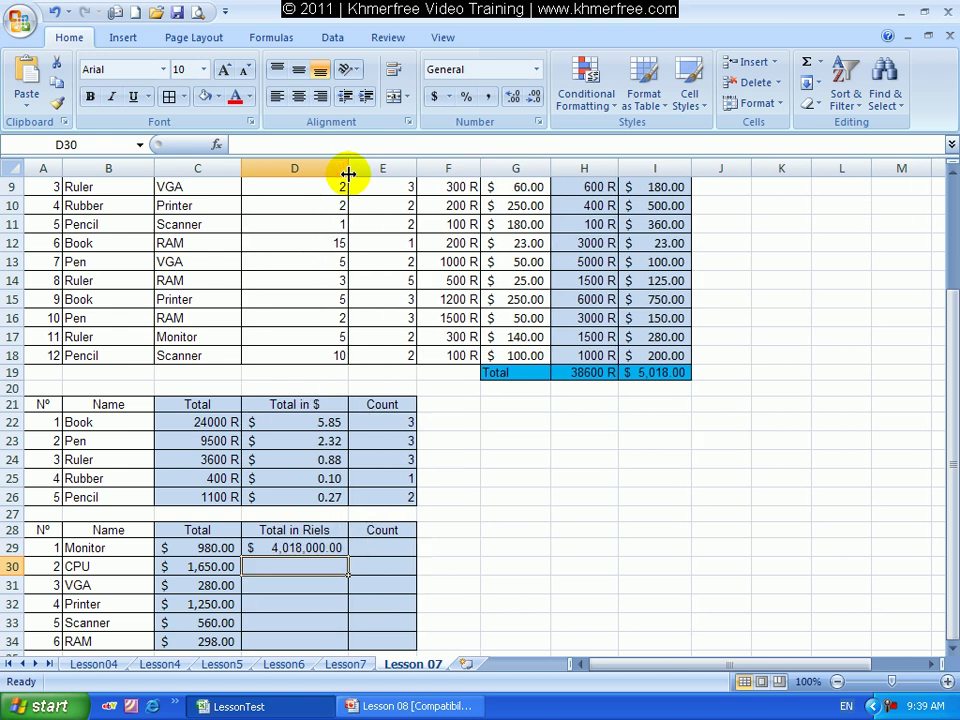
pyautogui.click(333, 551)
pyautogui.moveTo(348, 556); pyautogui.dragTo(346, 600)
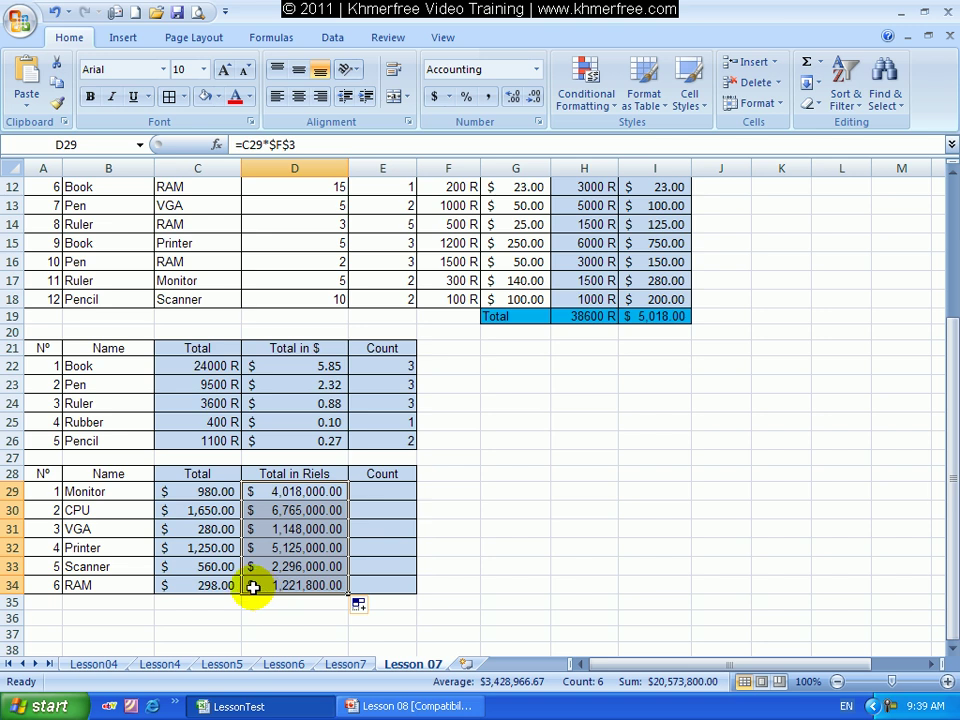
# Step: Apply the custom 0 "R" format to the Riels totals D29:D34, e.g. 4018000 R
pyautogui.click(757, 103)
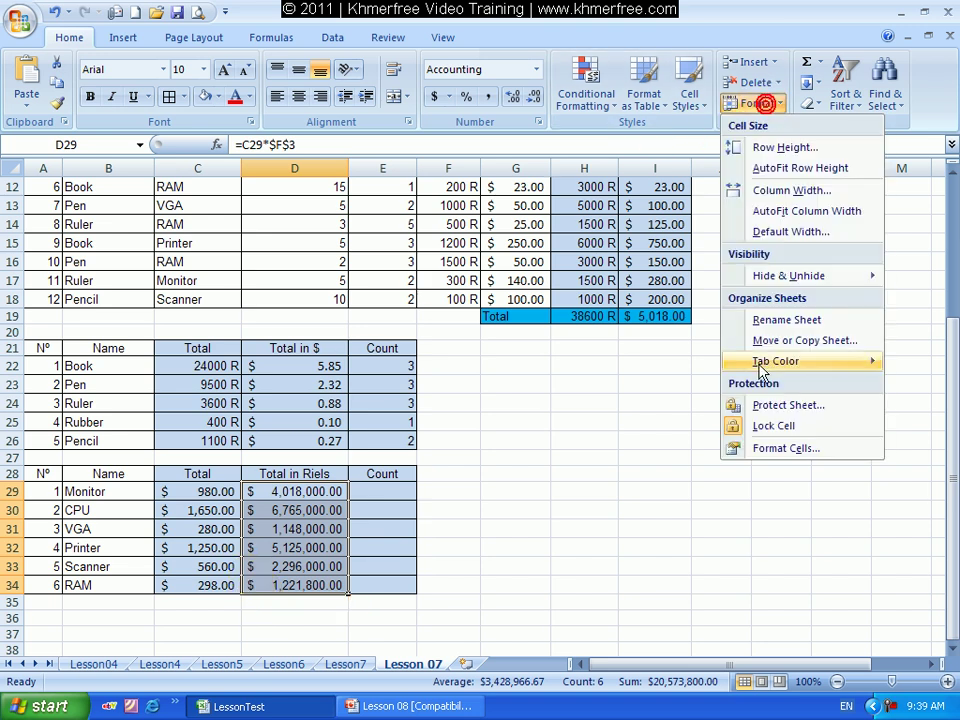
pyautogui.click(797, 448)
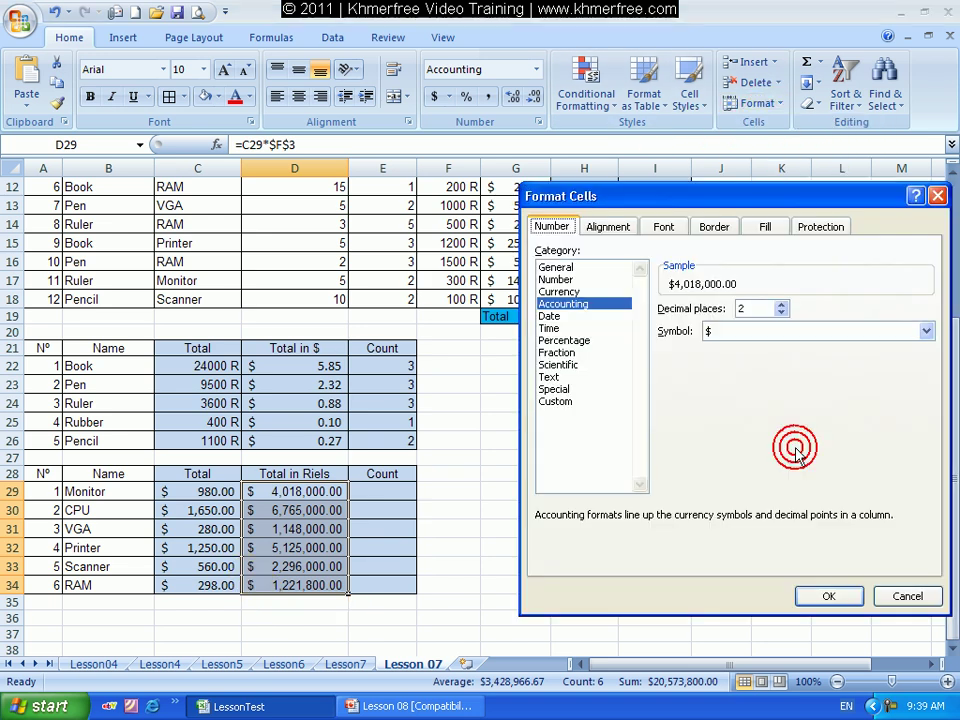
pyautogui.click(556, 401)
pyautogui.moveTo(918, 417); pyautogui.dragTo(917, 452)
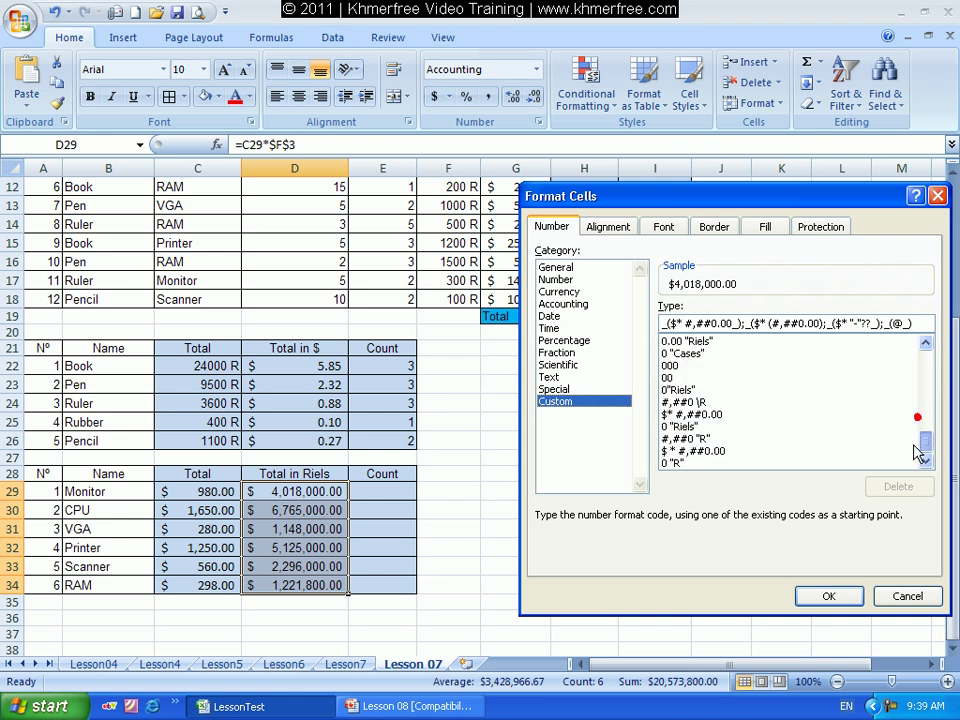
pyautogui.click(684, 463)
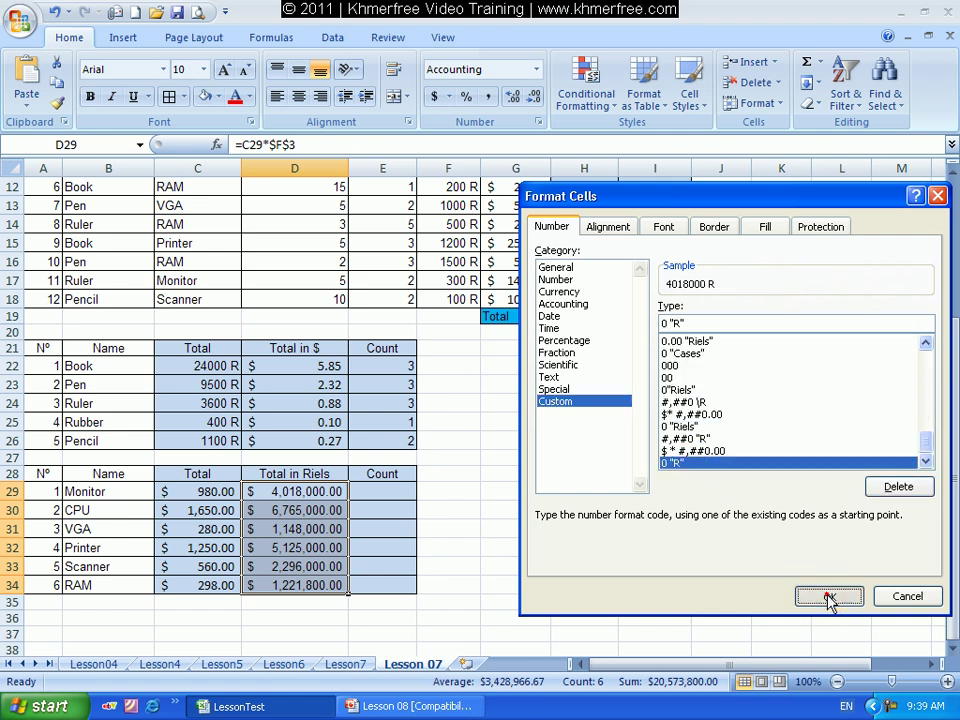
pyautogui.click(828, 598)
# Step: Check where Monitor appears in the equipment list C7:C18
pyautogui.click(403, 497)
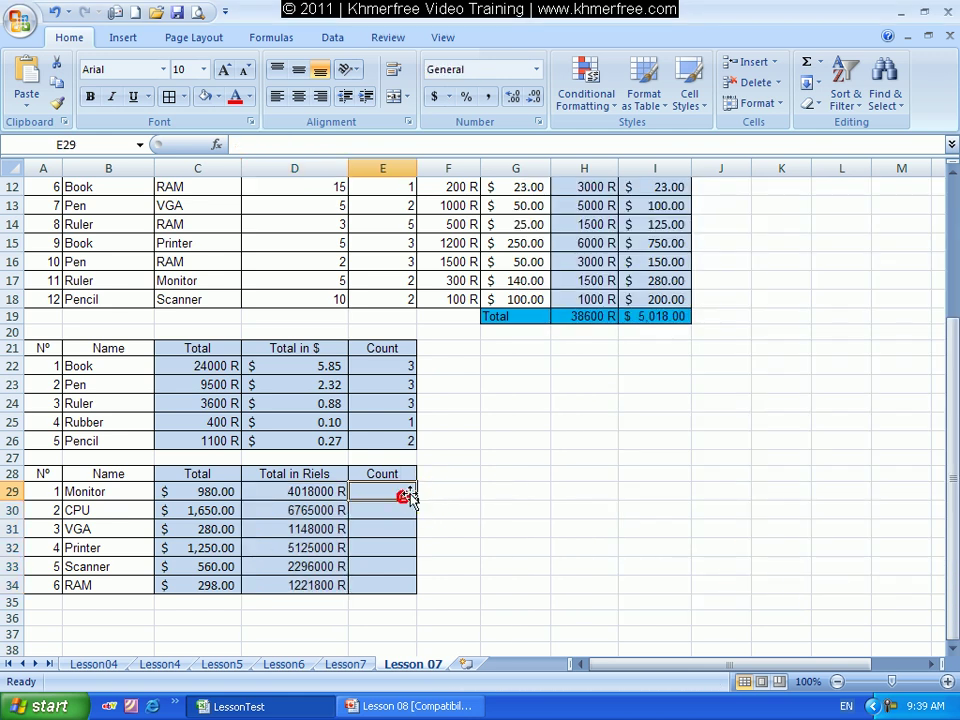
pyautogui.scroll(2, 470, 488)
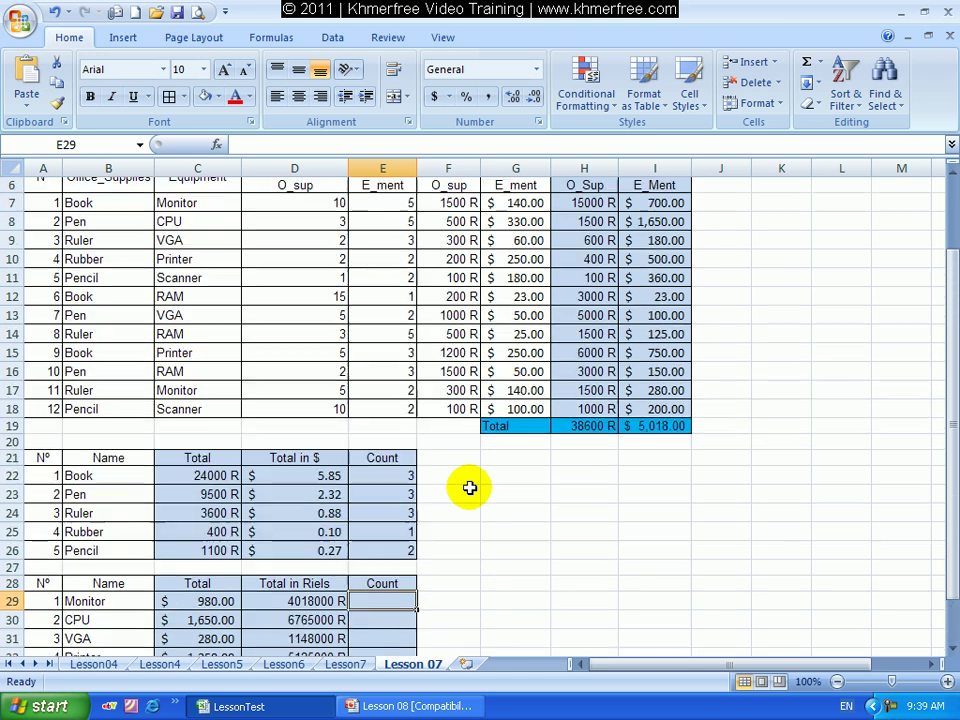
pyautogui.click(205, 205)
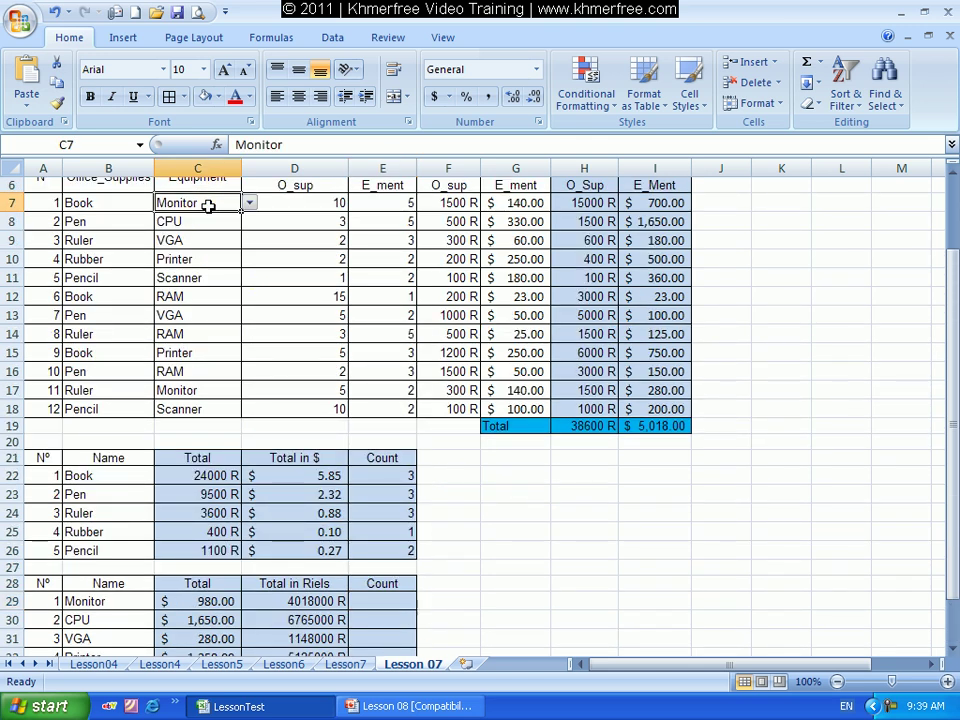
pyautogui.click(186, 390)
pyautogui.scroll(-1, 396, 326)
pyautogui.scroll(-2, 407, 407)
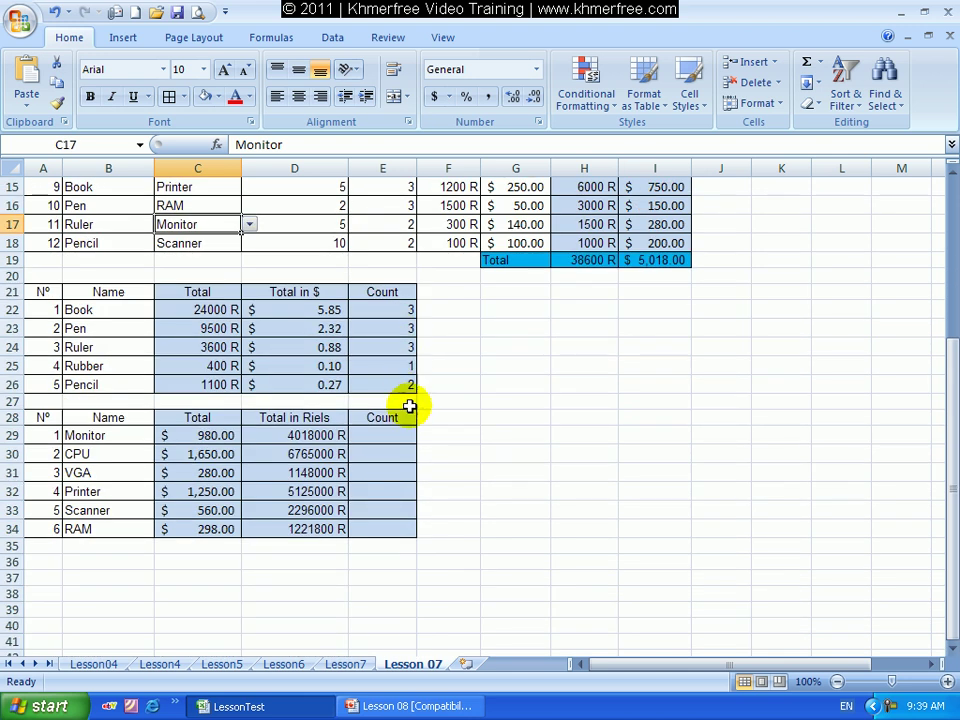
# Step: Enter =COUNTIF($C$7:$C$18,B29) in E29 to count the Monitor entries
pyautogui.click(394, 434)
pyautogui.write('=')
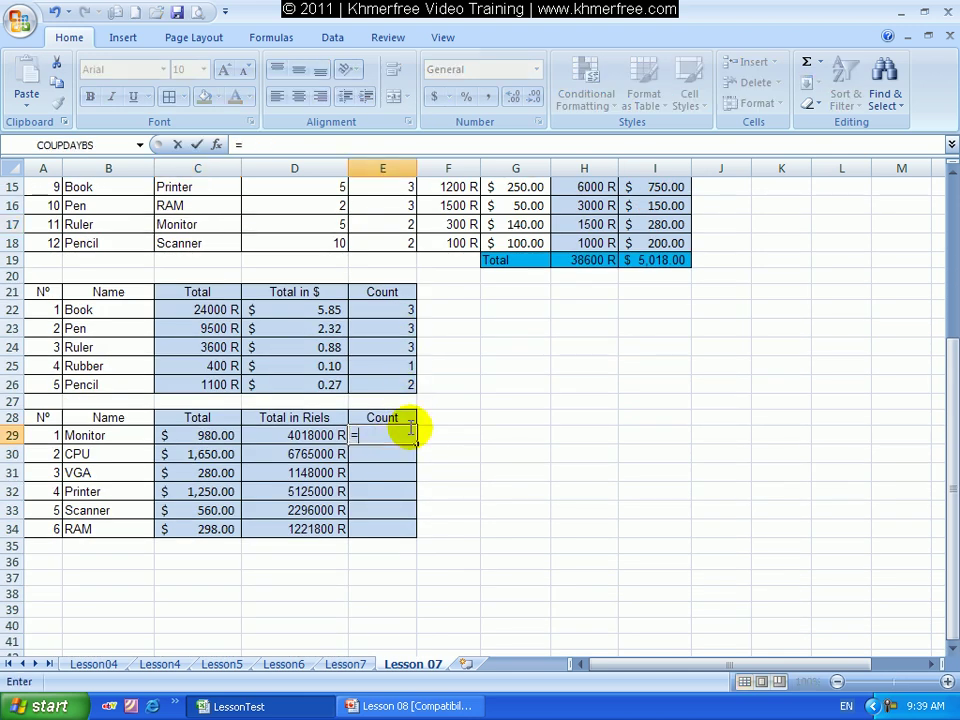
pyautogui.write('count')
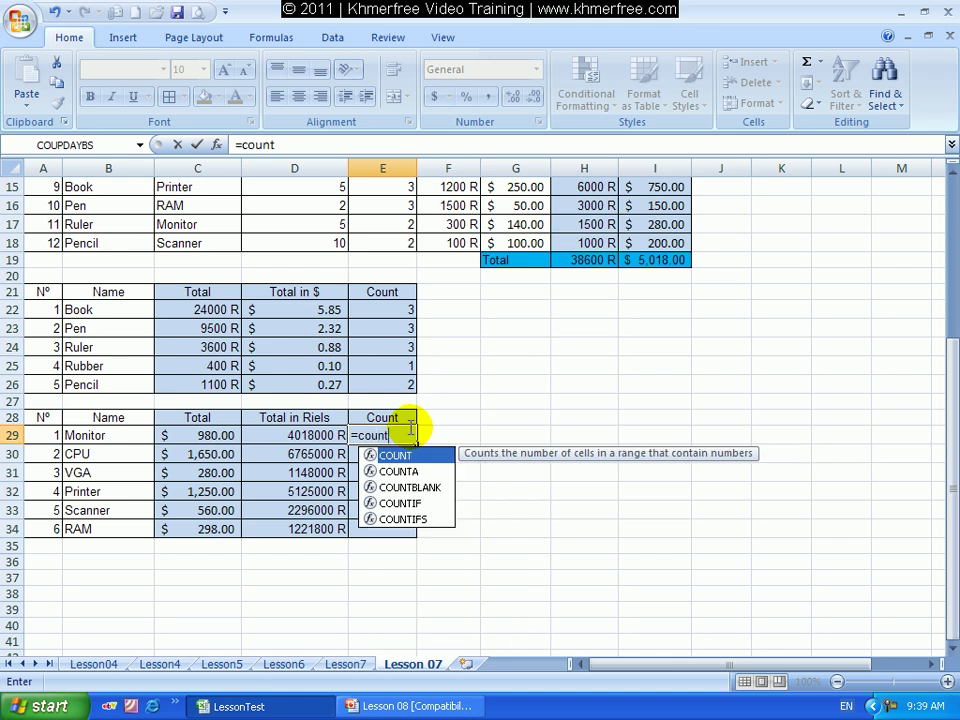
pyautogui.write('if(')
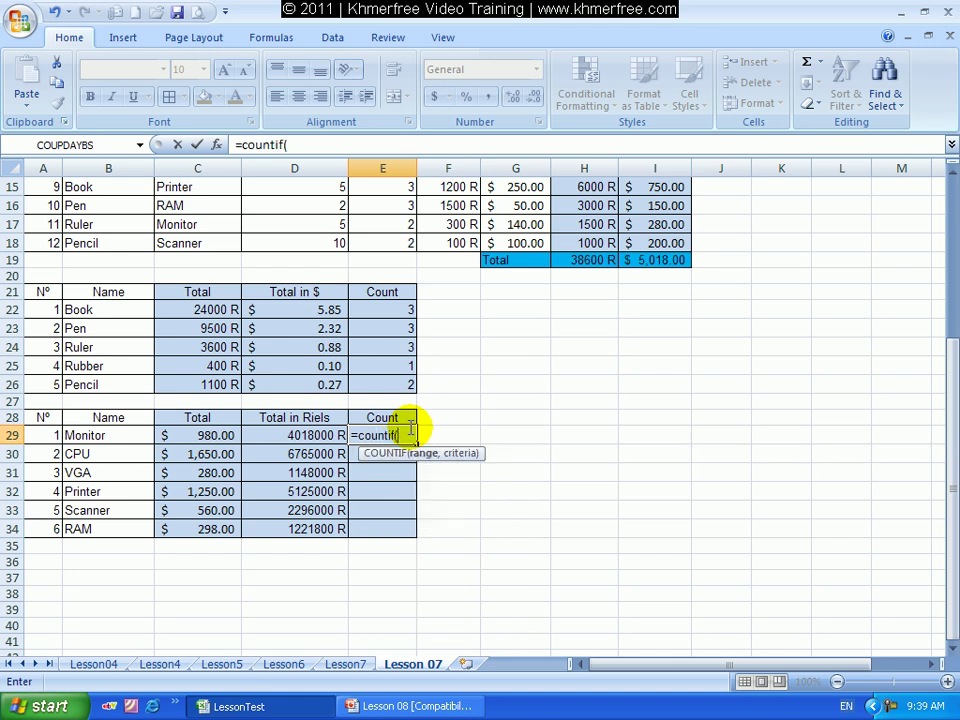
pyautogui.scroll(1, 395, 378)
pyautogui.scroll(2, 360, 345)
pyautogui.moveTo(188, 207); pyautogui.dragTo(185, 400)
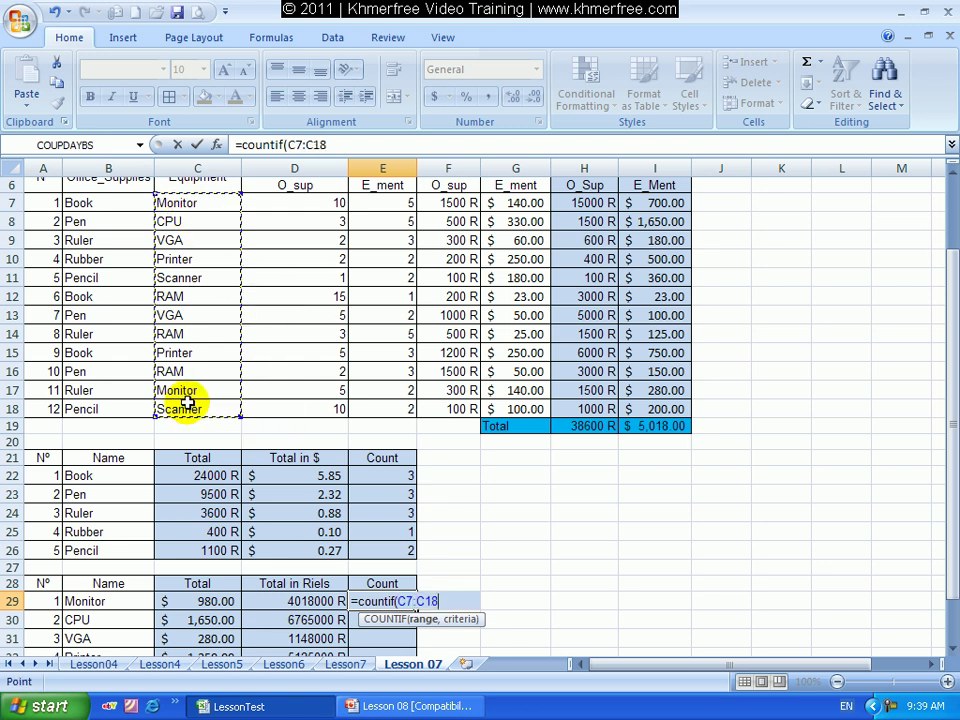
pyautogui.press('F4')
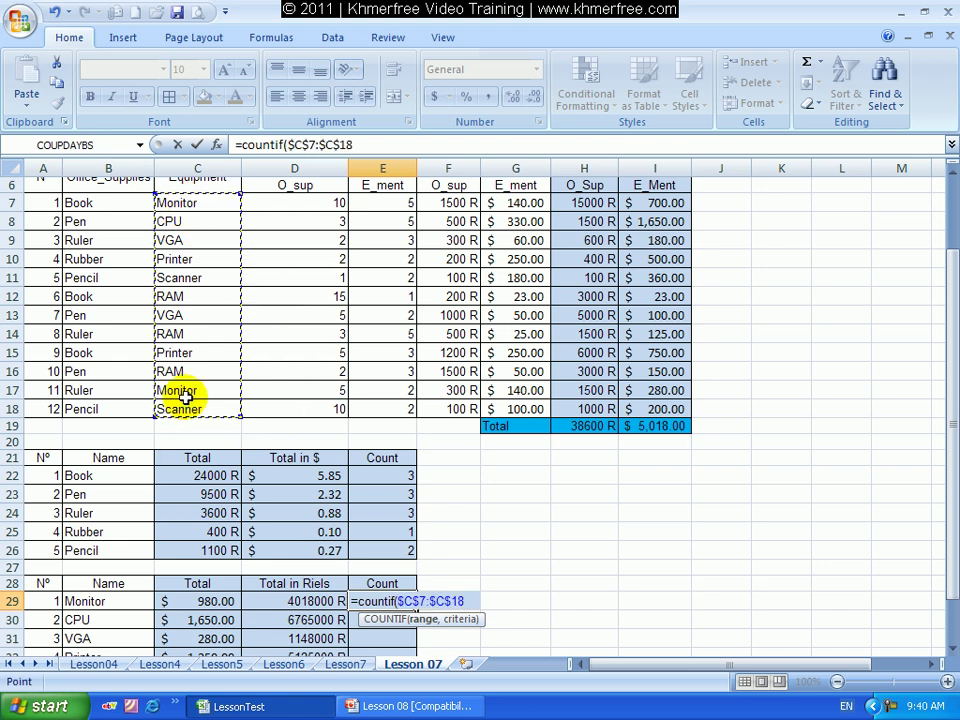
pyautogui.write(',')
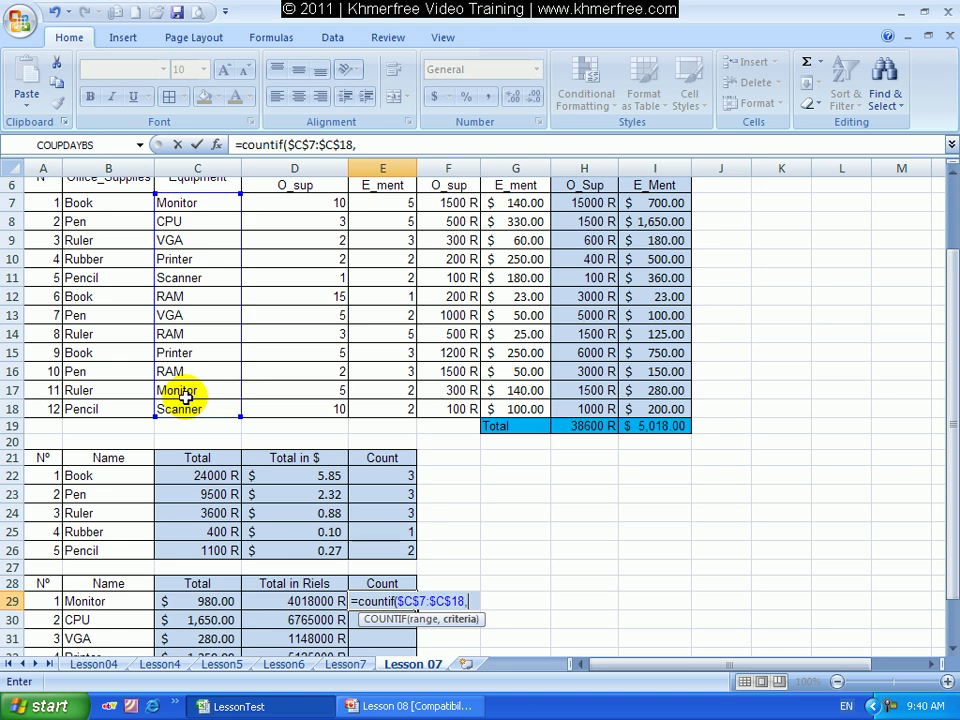
pyautogui.click(104, 601)
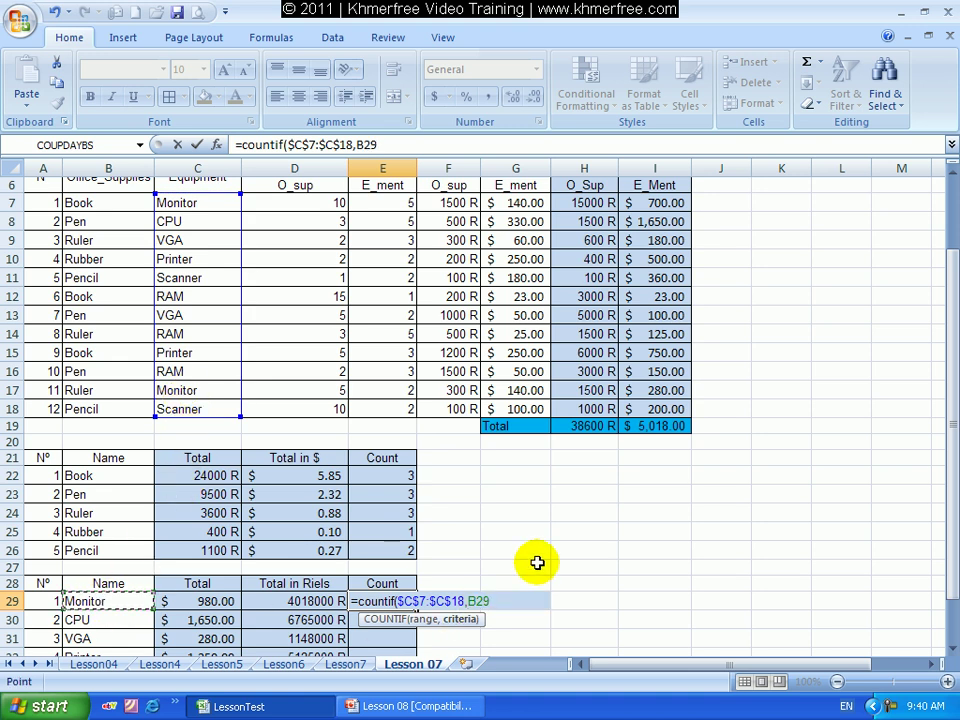
pyautogui.press('Return')
# Step: Fill the count down to E34, giving 2, 1, 2, 2, 2 and 3
pyautogui.scroll(-3, 541, 562)
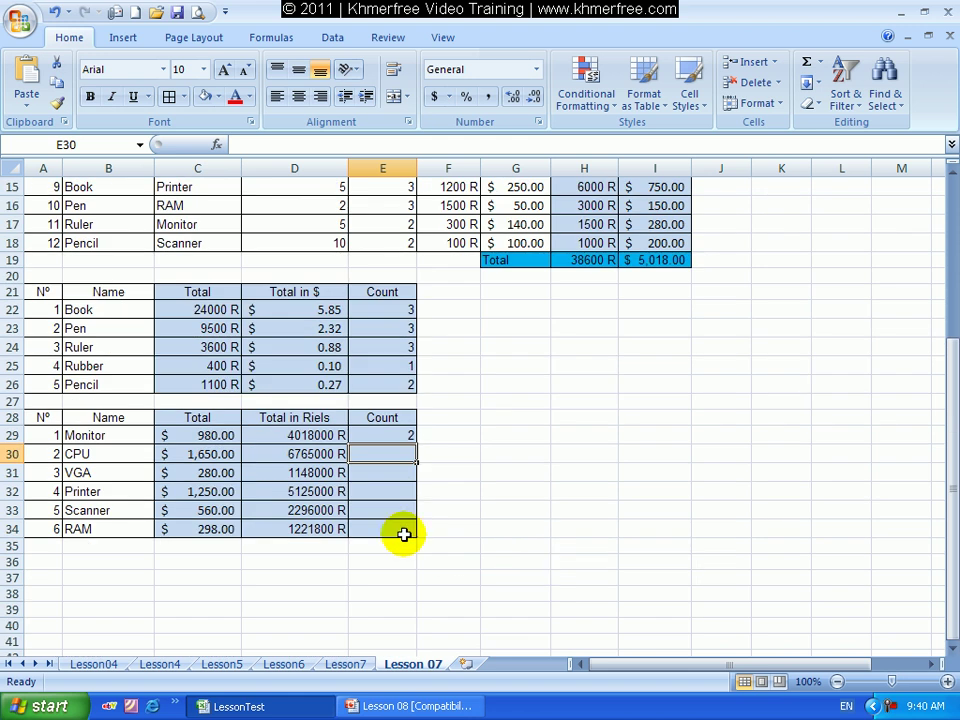
pyautogui.click(404, 433)
pyautogui.moveTo(416, 444); pyautogui.dragTo(414, 530)
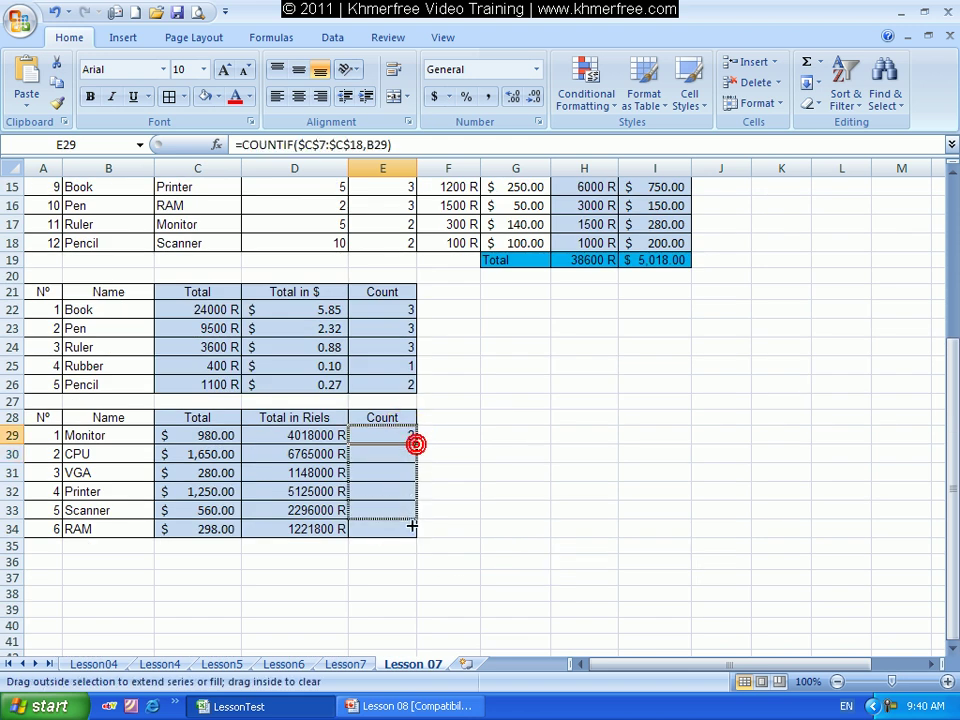
pyautogui.moveTo(398, 435); pyautogui.dragTo(392, 533)
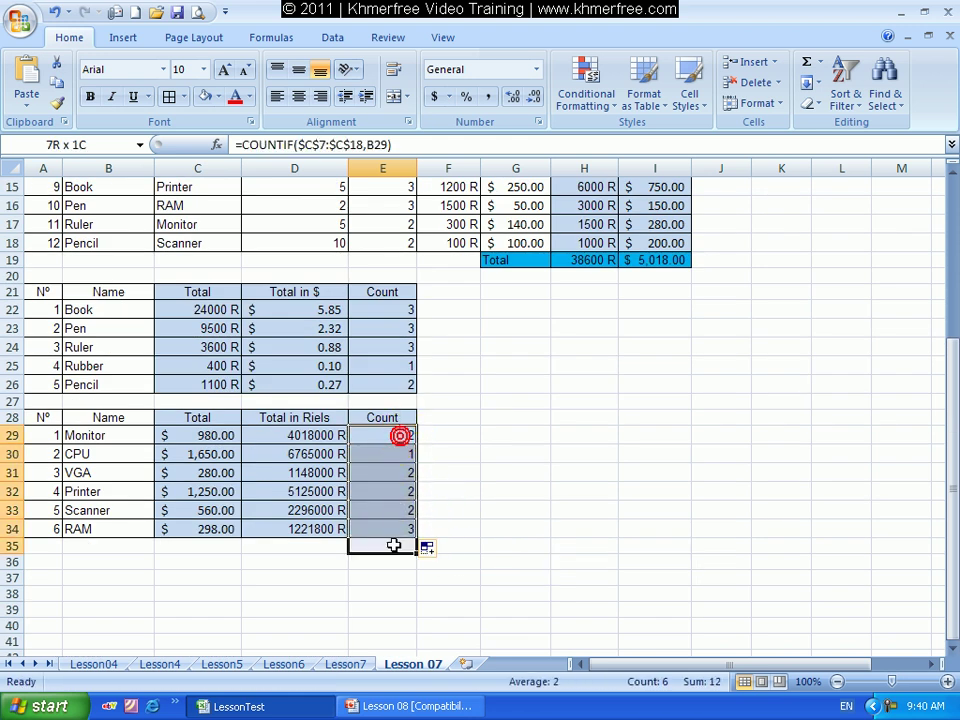
pyautogui.click(443, 452)
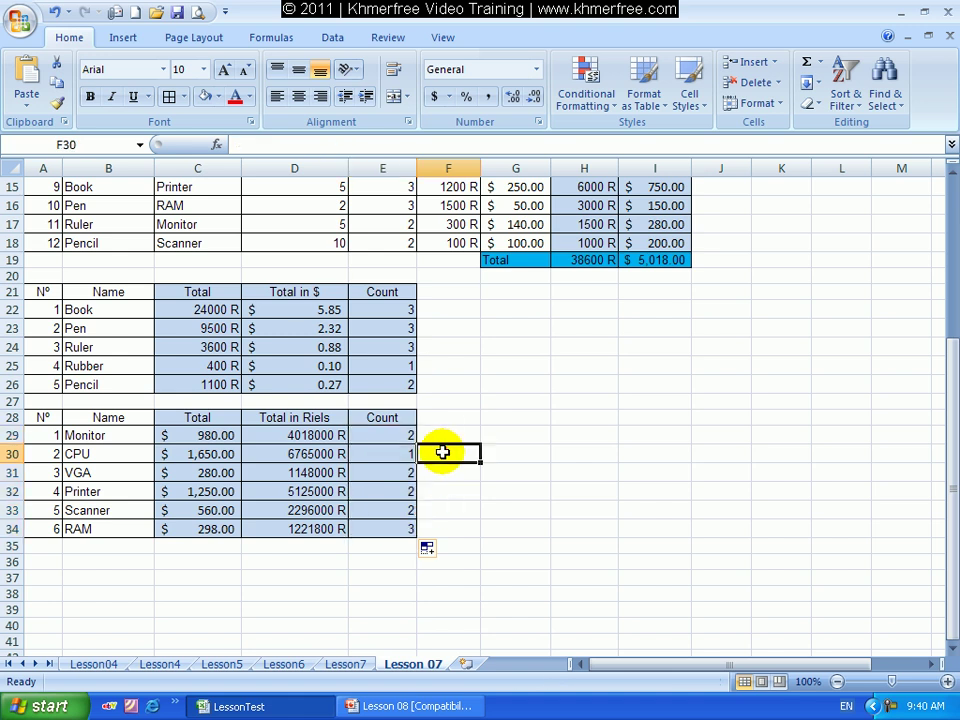
pyautogui.scroll(5, 440, 452)
pyautogui.scroll(-6, 435, 458)
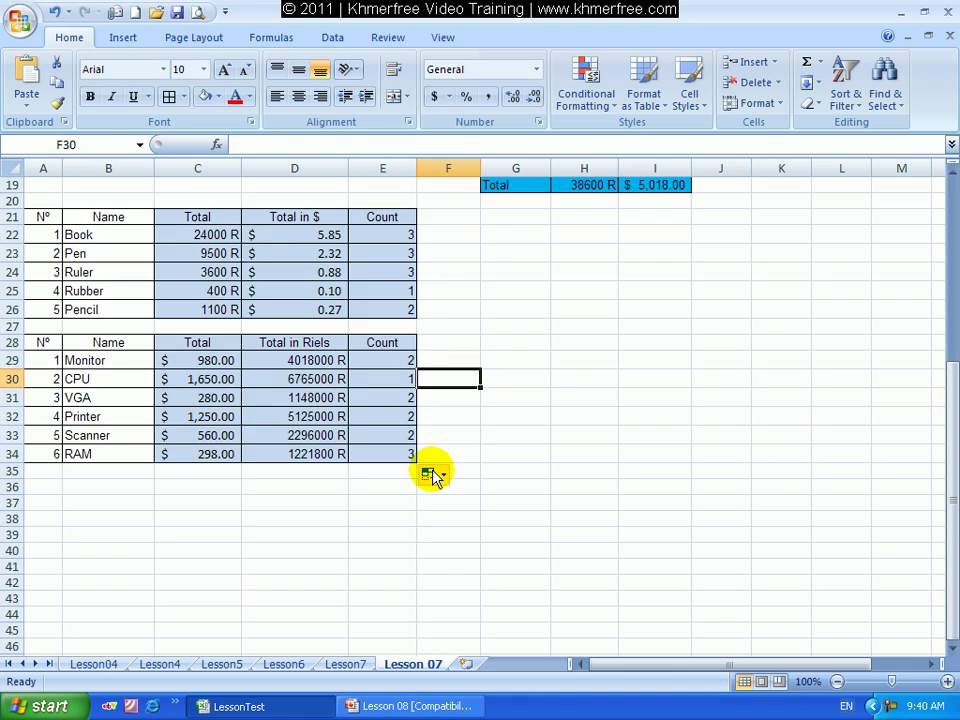
pyautogui.scroll(6, 431, 467)
pyautogui.scroll(-4, 430, 467)
pyautogui.scroll(-3, 426, 476)
pyautogui.scroll(7, 426, 476)
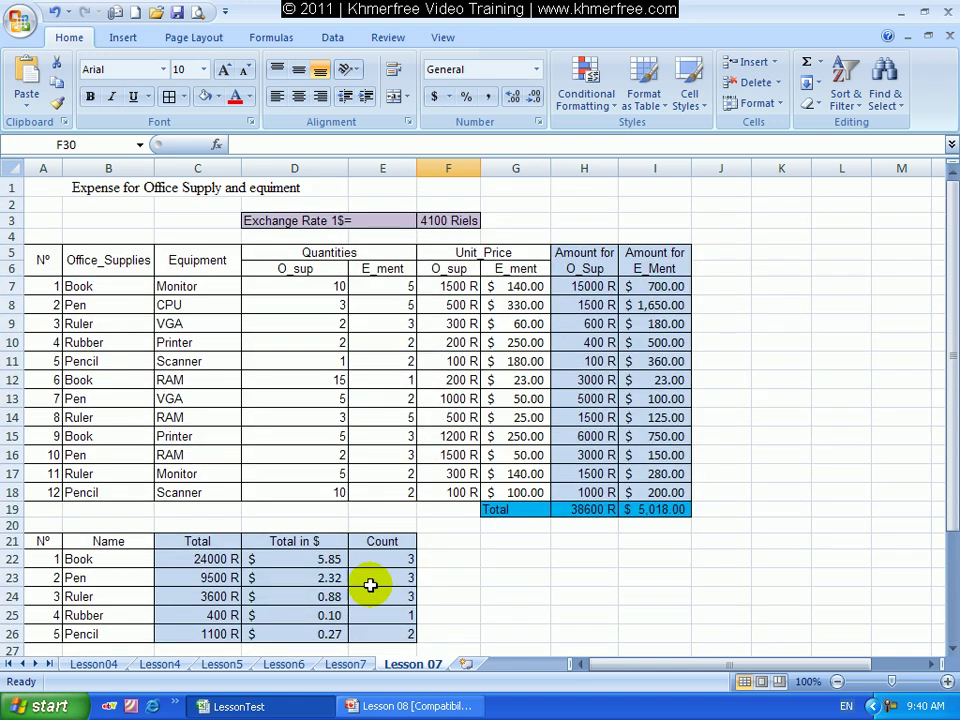
# Step: Show slide 6, 'The End', in the Lesson 08 deck, then minimize PowerPoint and Excel
pyautogui.click(405, 707)
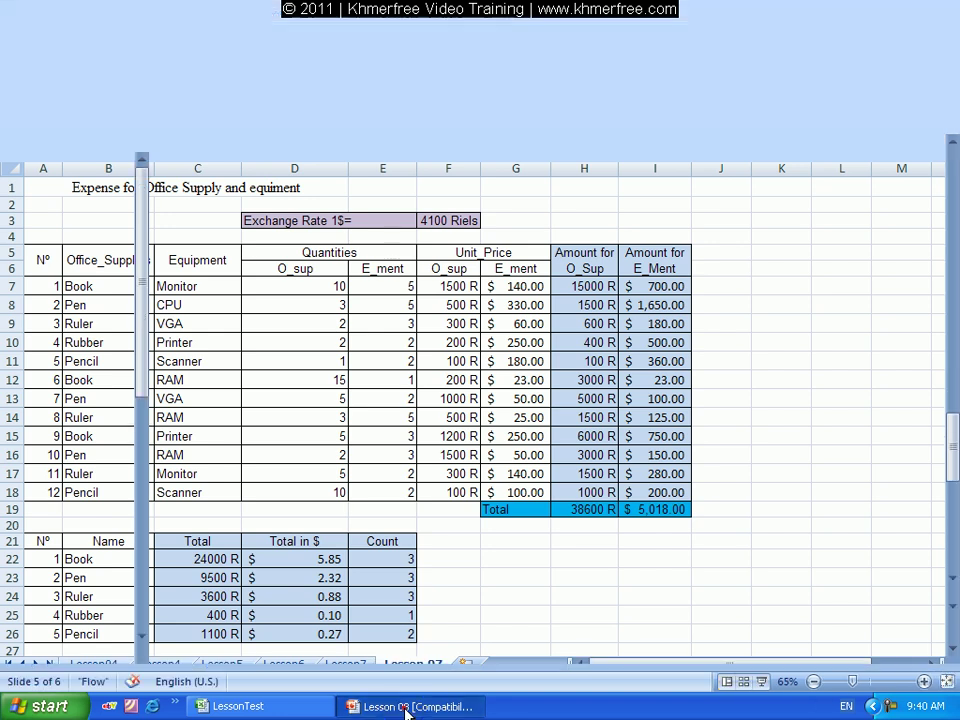
pyautogui.click(405, 707)
pyautogui.click(405, 707)
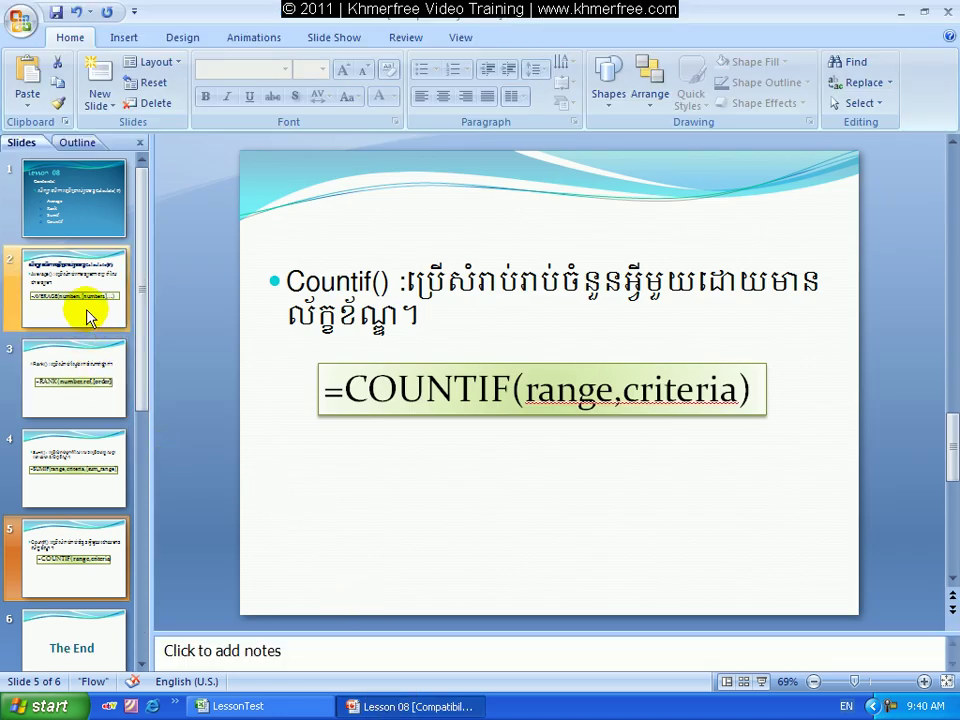
pyautogui.click(103, 645)
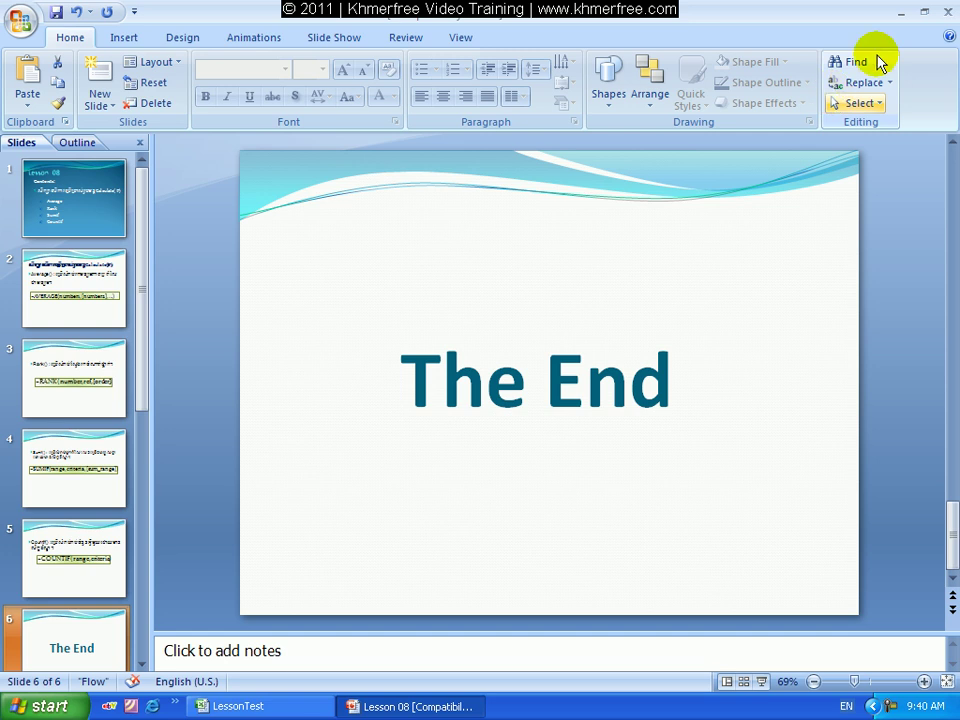
pyautogui.click(903, 15)
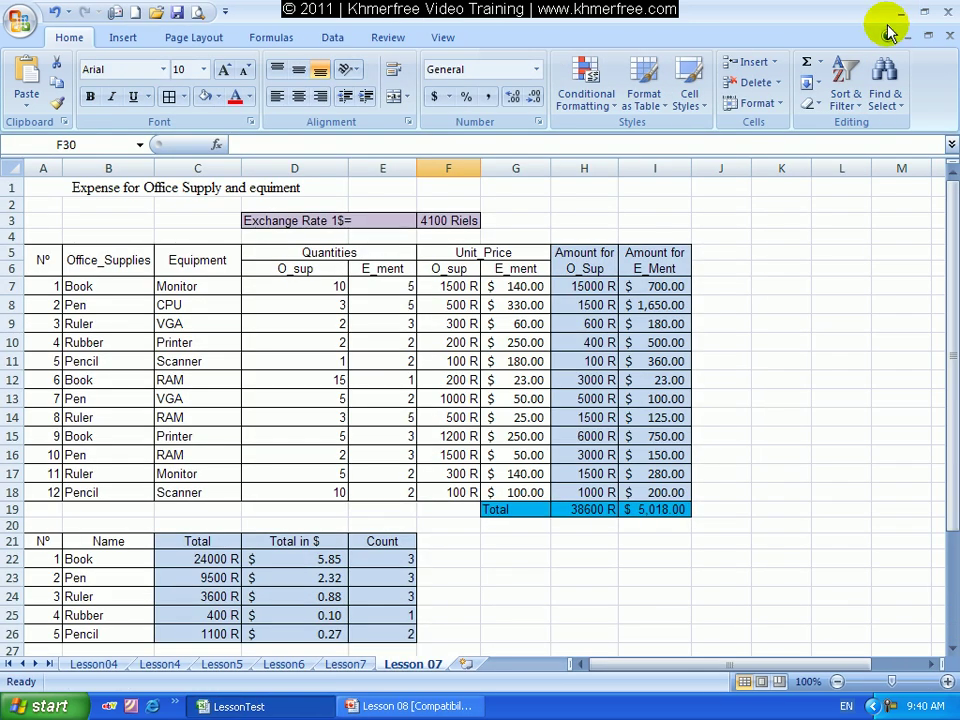
pyautogui.click(903, 15)
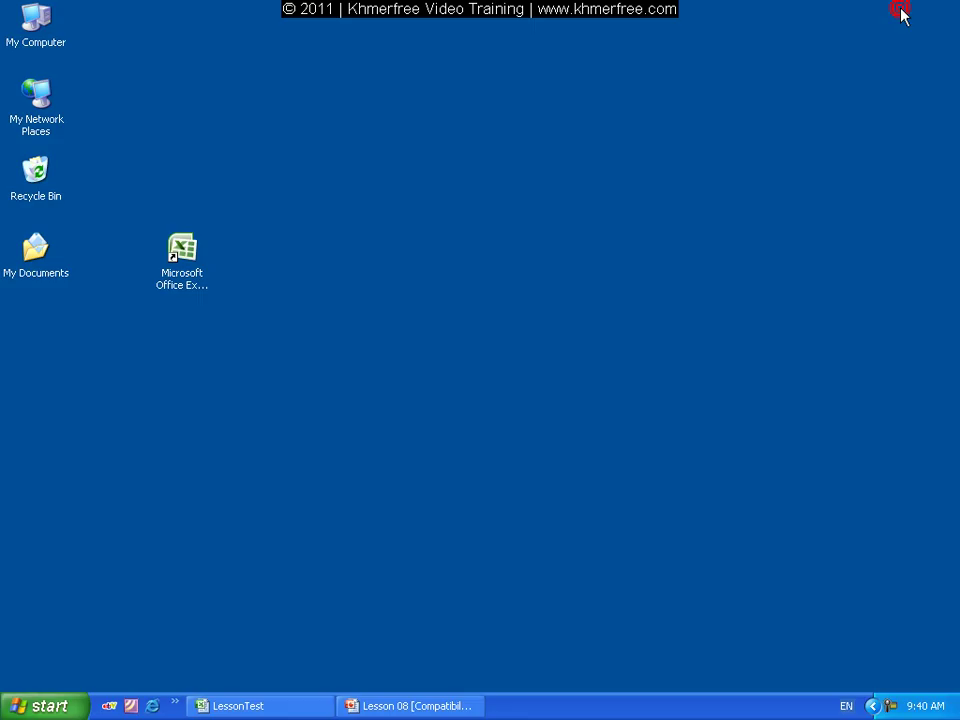